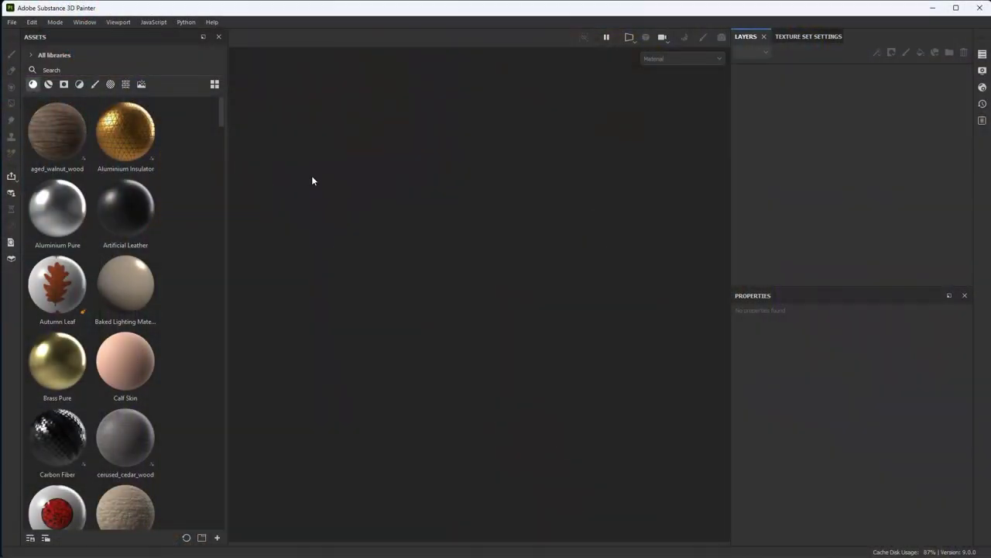
# Step: Create a new project from the Stump.usd mesh with a document resolution of 4096
pyautogui.click(12, 22)
pyautogui.click(23, 31)
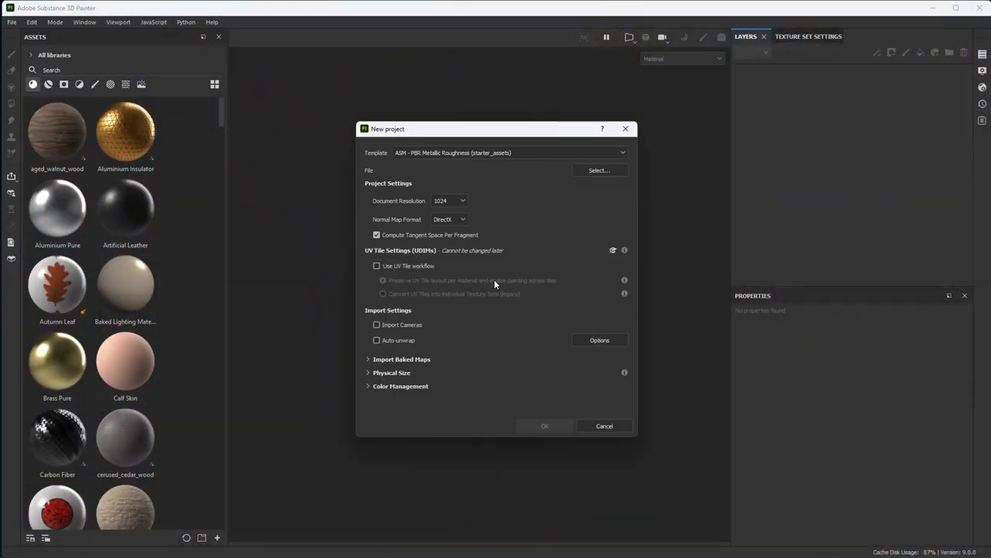
pyautogui.click(449, 200)
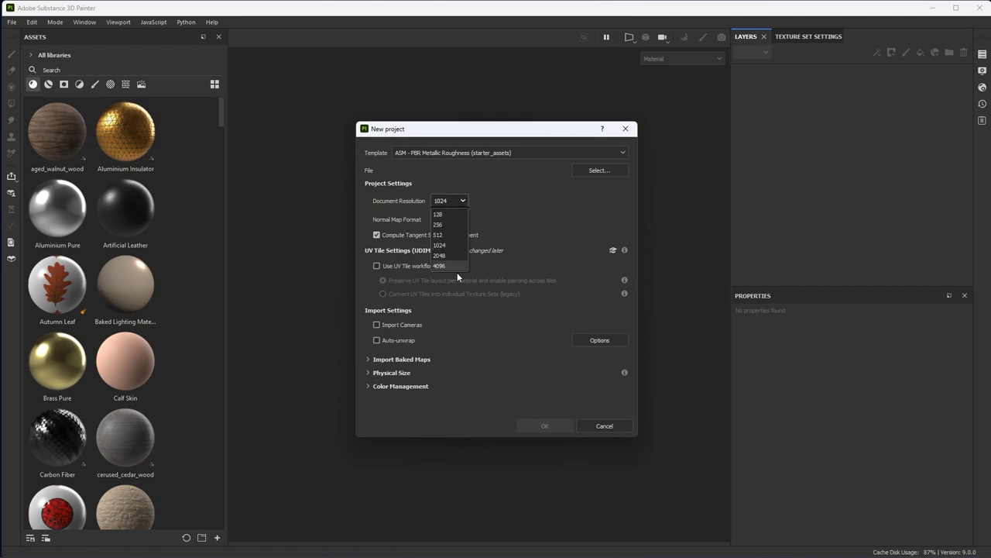
pyautogui.click(457, 266)
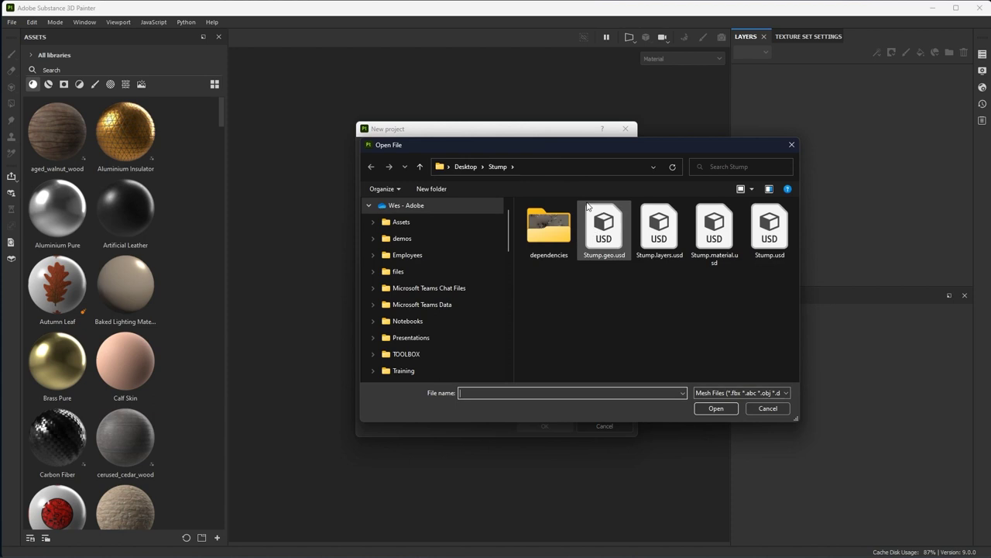
pyautogui.click(763, 259)
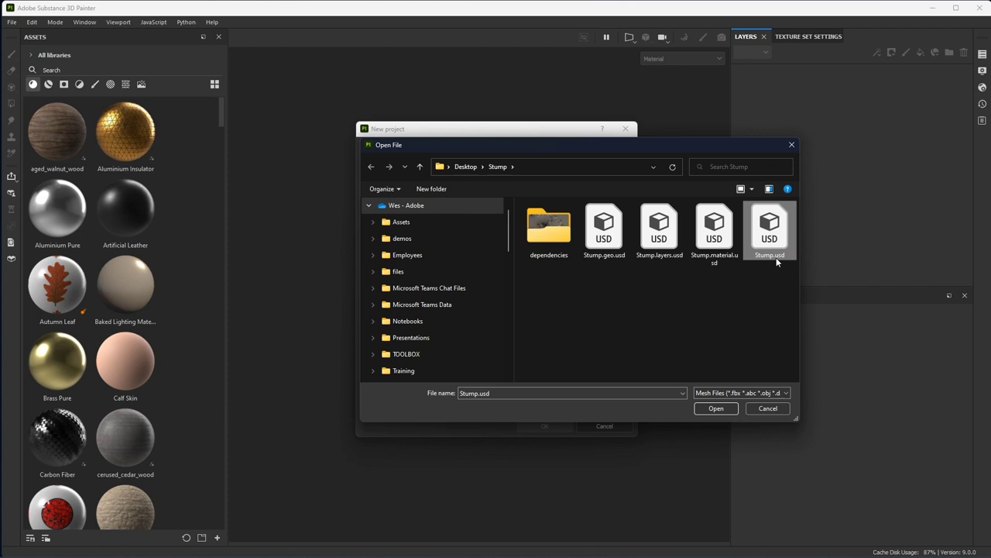
pyautogui.click(719, 406)
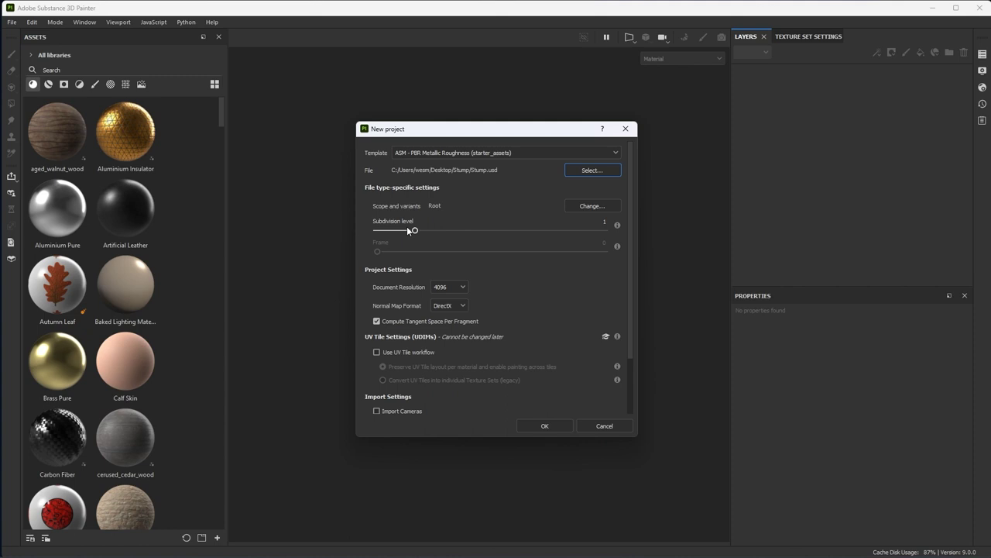
pyautogui.scroll(-2, 520, 324)
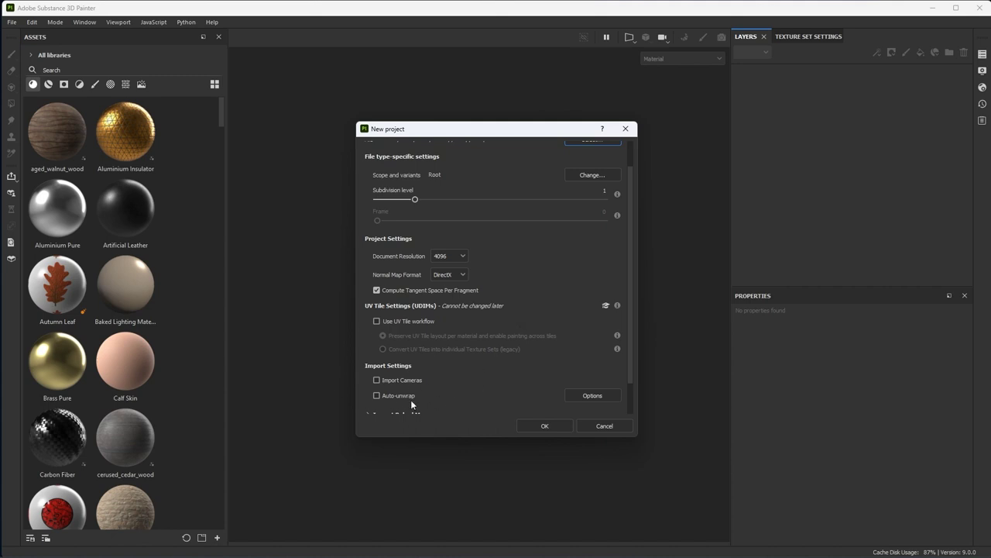
pyautogui.click(542, 428)
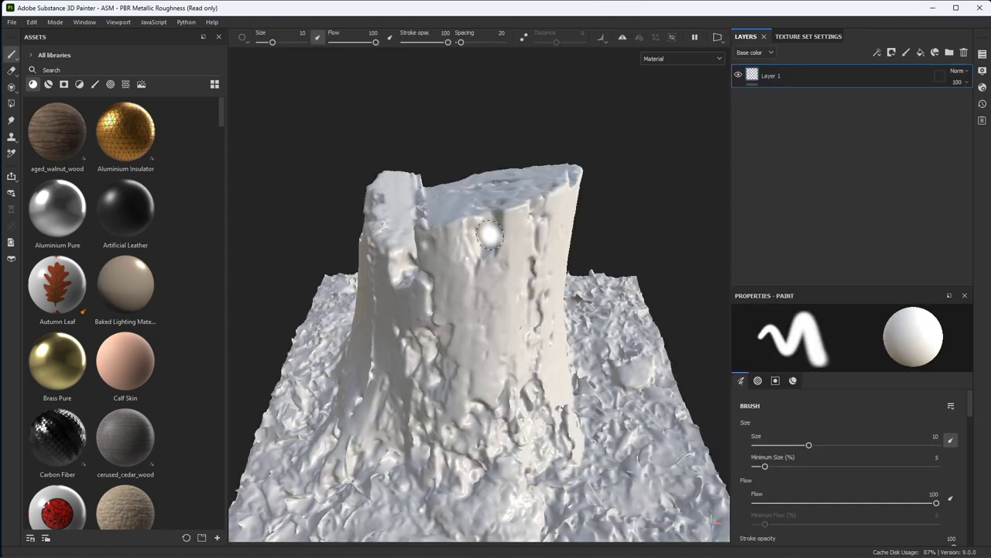
# Step: Import Stump.sbsar from the Stump folder as a base material into the project 'ASM - PBR Metallic Roughness'
pyautogui.keyDown('alt'); pyautogui.moveTo(548, 358); pyautogui.dragTo(556, 304); pyautogui.keyUp('alt')
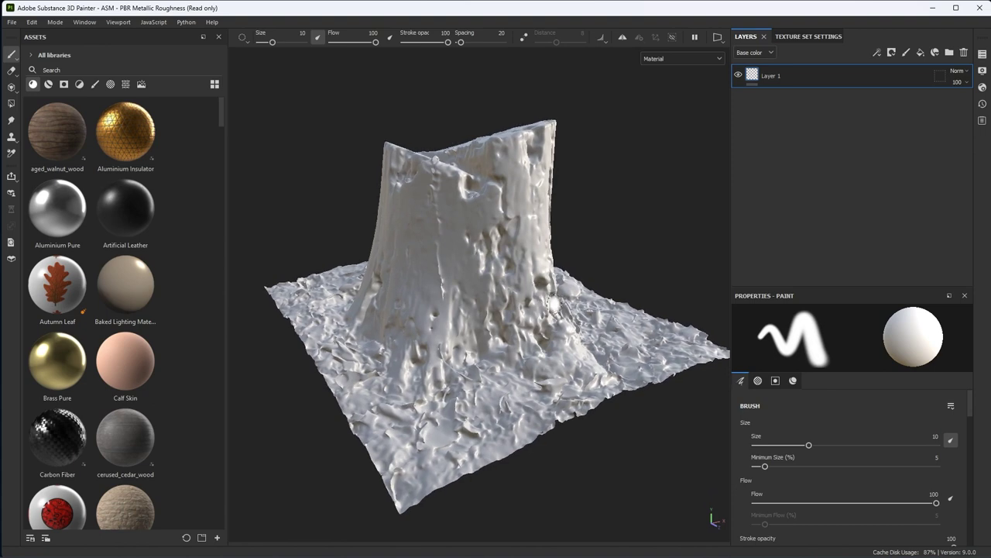
pyautogui.click(12, 23)
pyautogui.click(71, 138)
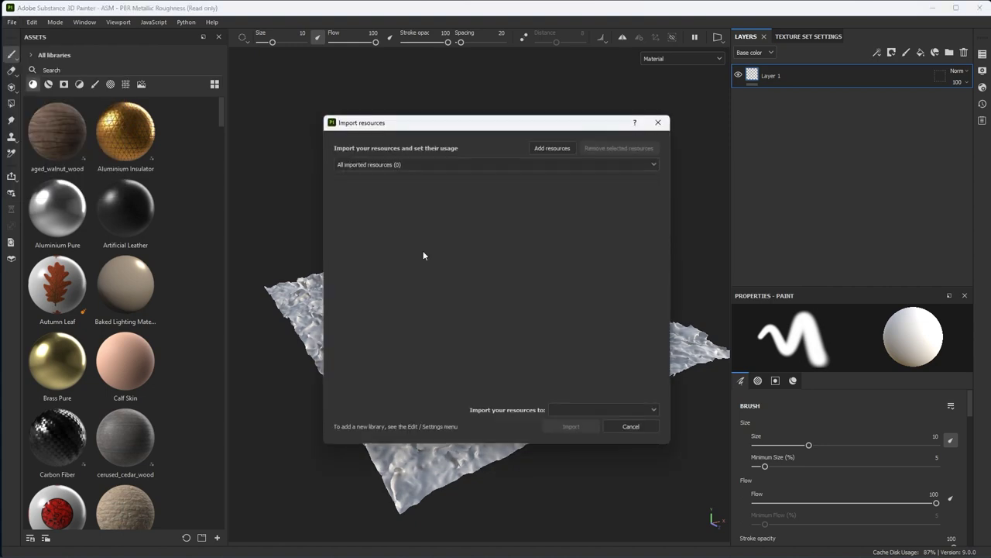
pyautogui.click(553, 149)
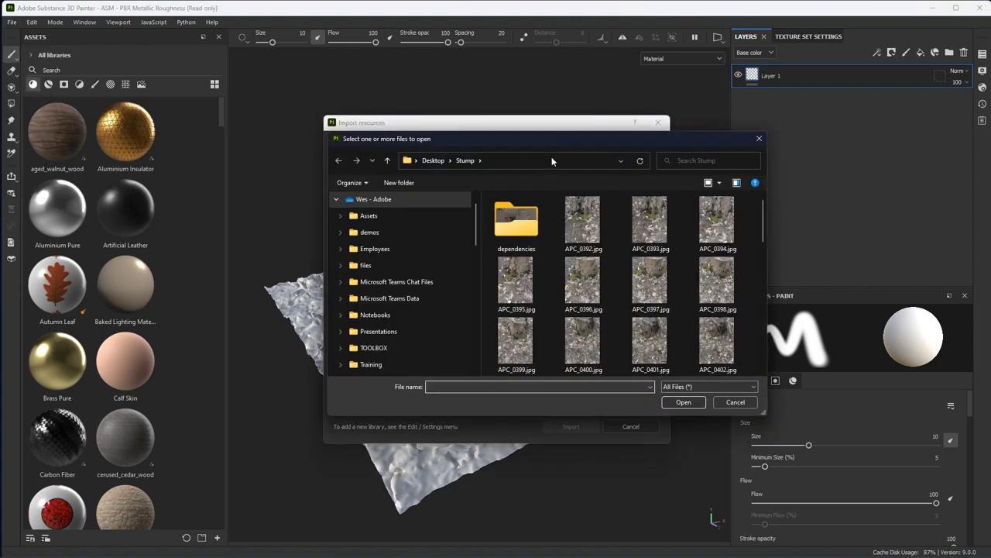
pyautogui.scroll(-5, 658, 271)
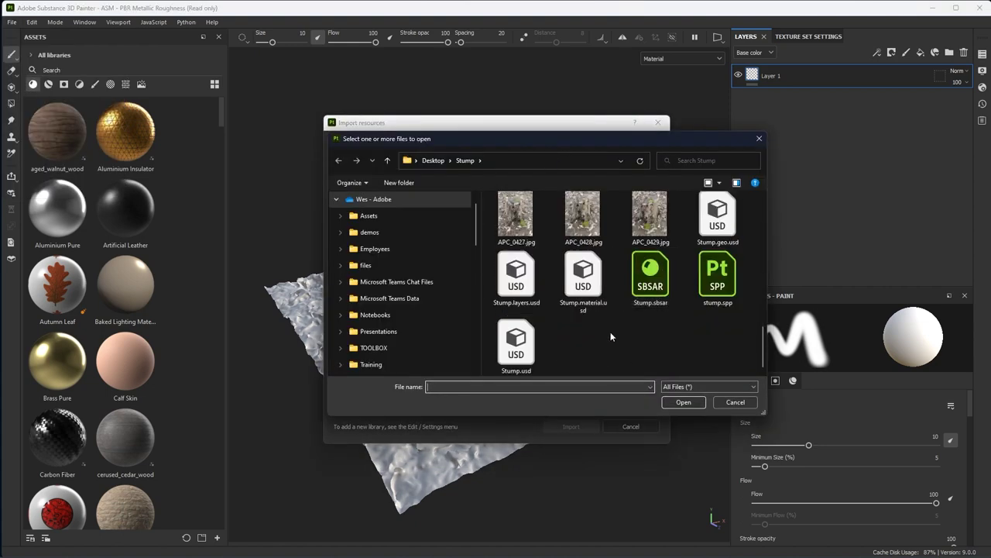
pyautogui.click(651, 275)
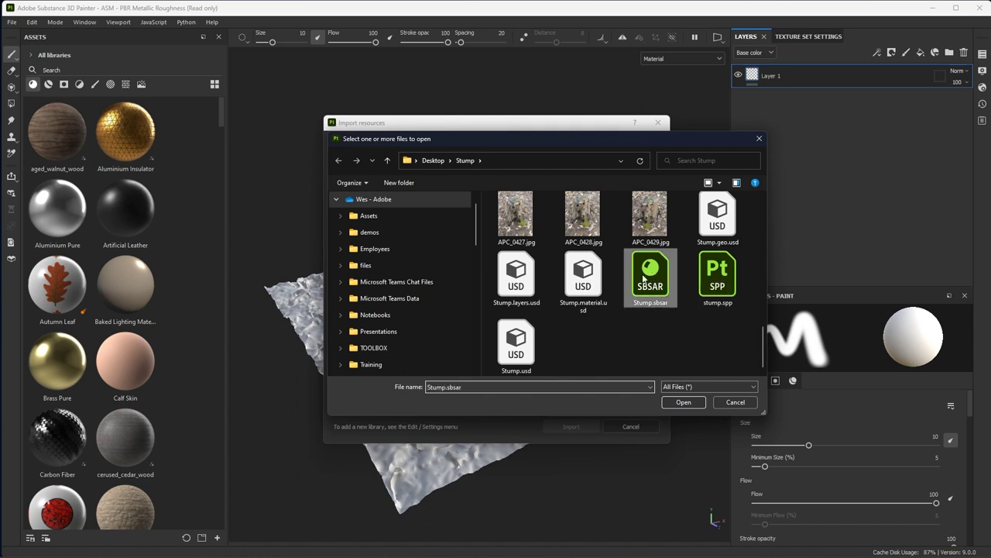
pyautogui.click(683, 402)
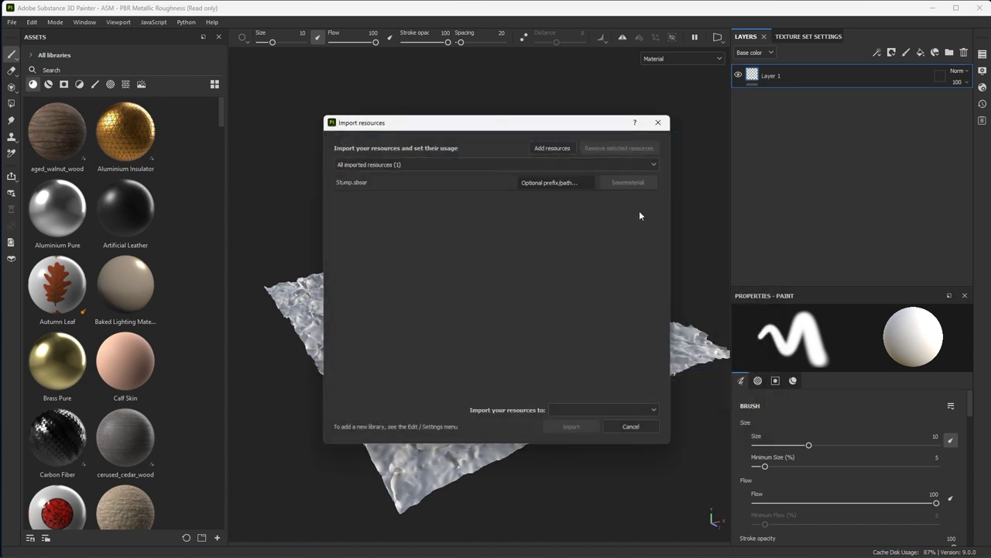
pyautogui.click(584, 409)
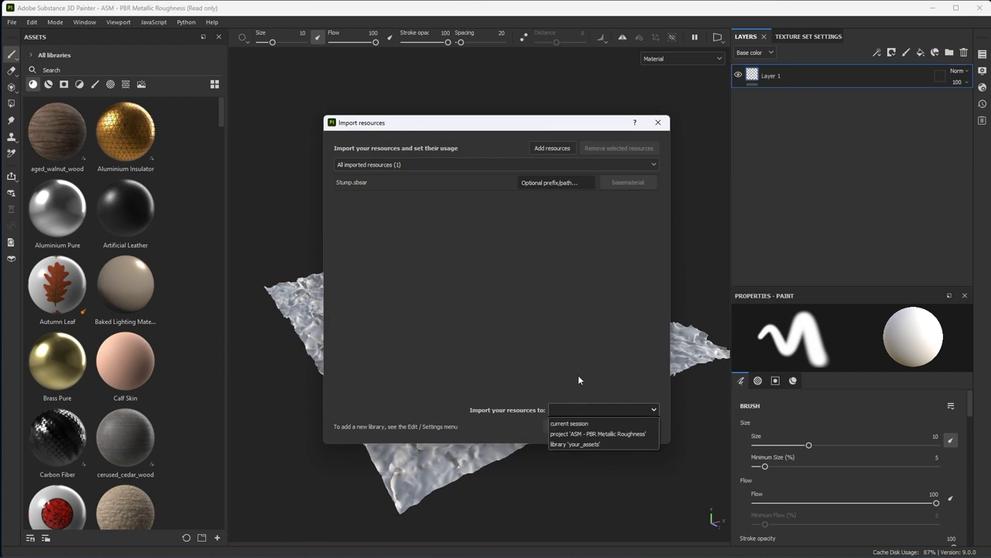
pyautogui.click(587, 436)
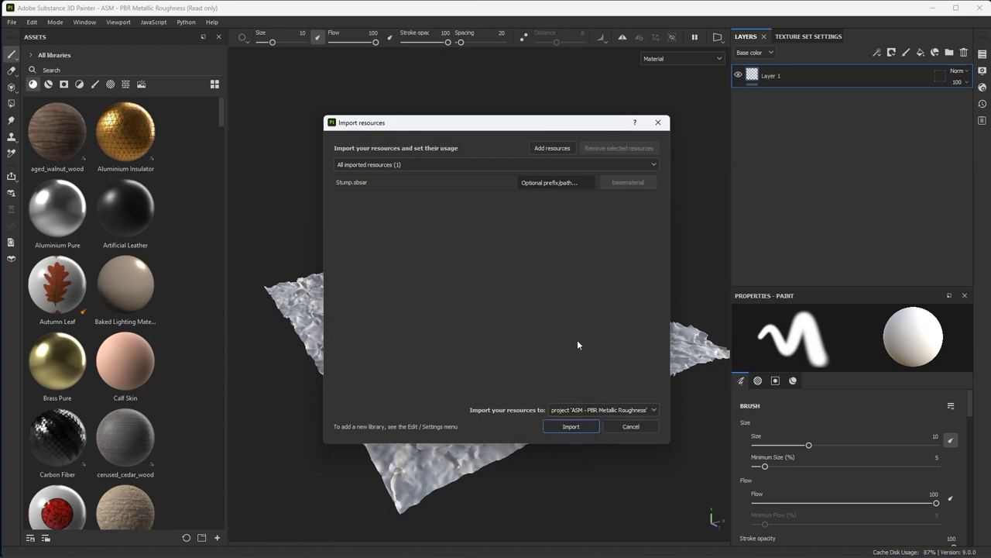
pyautogui.click(571, 427)
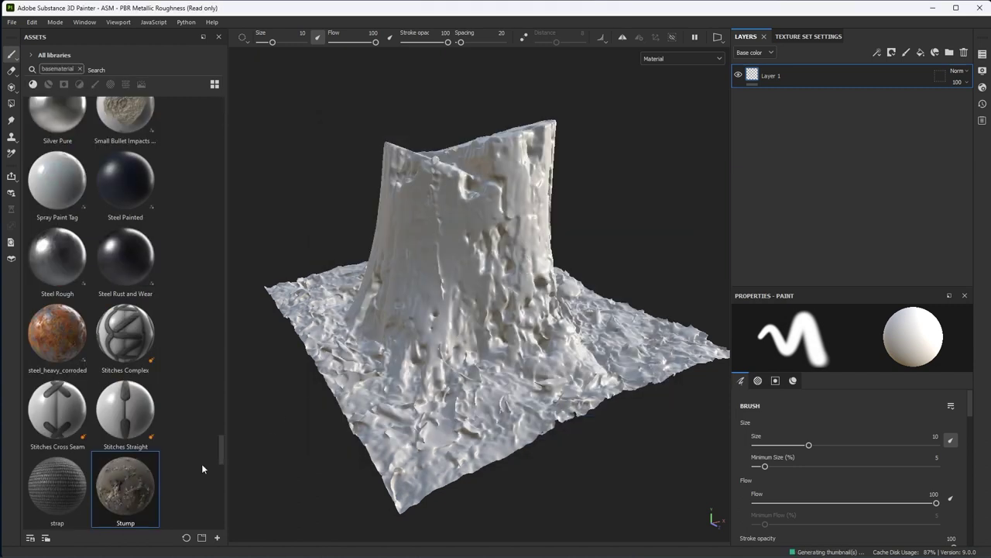
# Step: Apply the imported Stump material to the whole stump mesh as a fill layer
pyautogui.moveTo(133, 496); pyautogui.dragTo(418, 311)
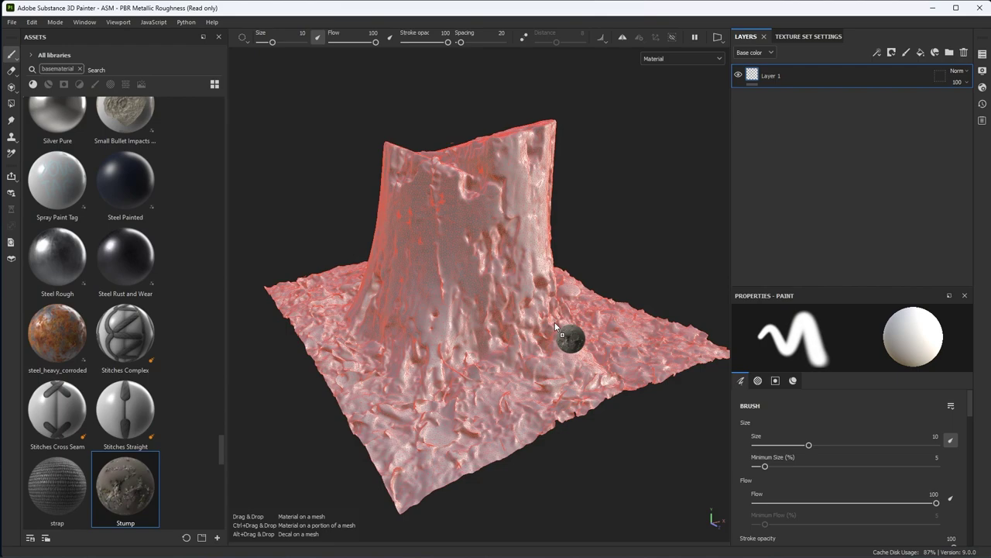
pyautogui.moveTo(554, 322); pyautogui.dragTo(532, 303)
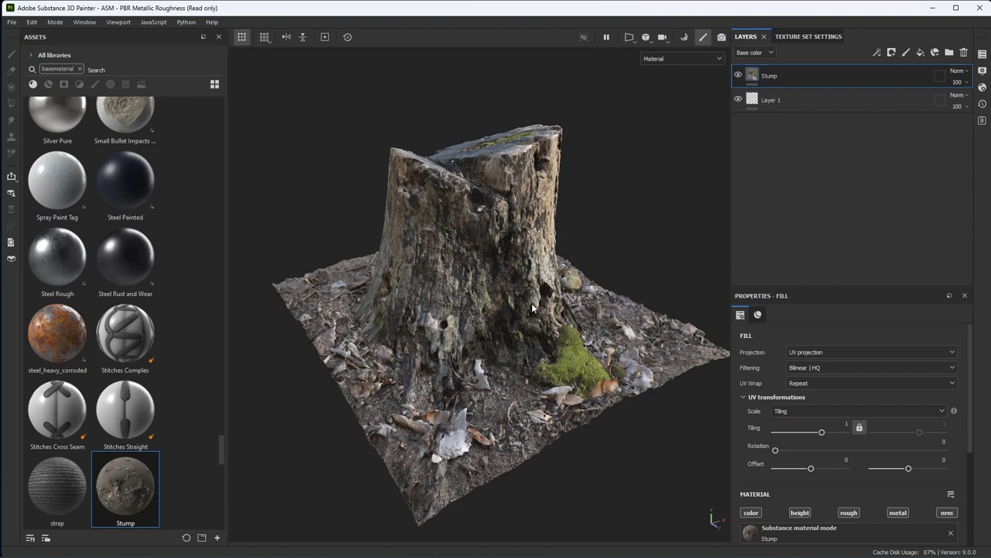
# Step: Examine the textured stump from several angles and through its individual channels up to Metallic, ending in the full material view
pyautogui.keyDown('alt'); pyautogui.moveTo(532, 302); pyautogui.dragTo(588, 325); pyautogui.keyUp('alt')
pyautogui.keyDown('shift'); pyautogui.moveTo(588, 325); pyautogui.dragTo(546, 360, button='right'); pyautogui.keyUp('shift')
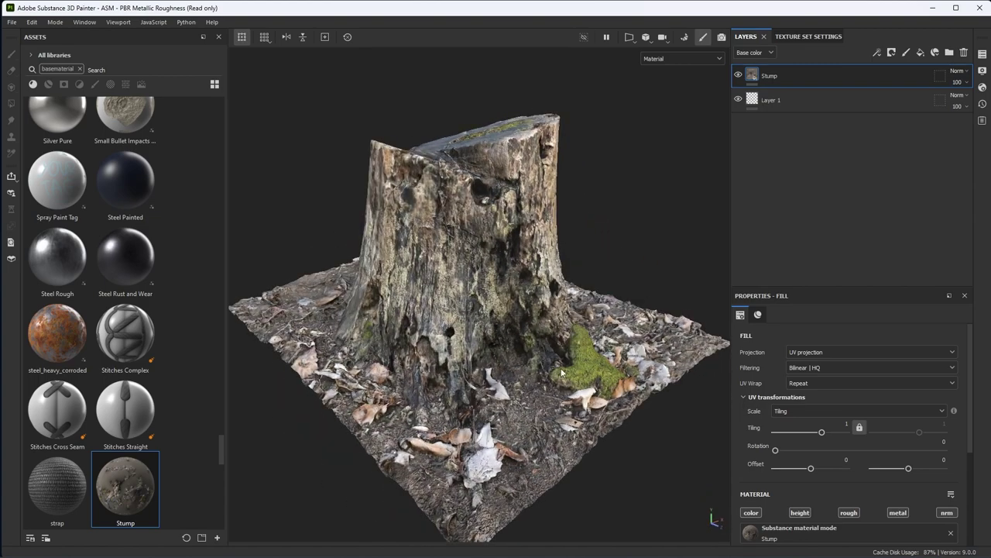
pyautogui.moveTo(561, 367)
pyautogui.keyDown('alt'); pyautogui.mouseDown()
pyautogui.moveTo(571, 359)
pyautogui.moveTo(556, 376)
pyautogui.moveTo(550, 370)
pyautogui.mouseUp(); pyautogui.keyUp('alt')
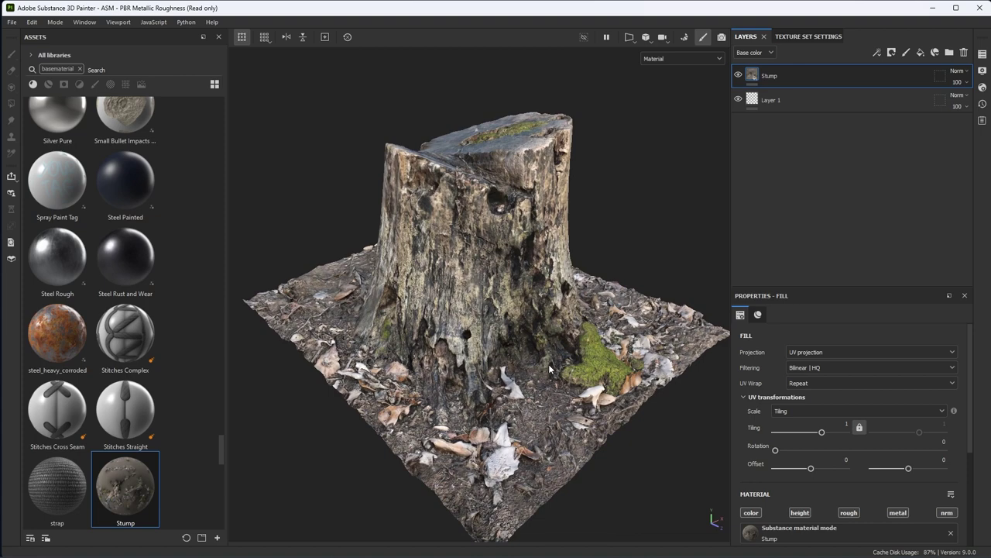
pyautogui.moveTo(542, 323)
pyautogui.keyDown('alt'); pyautogui.mouseDown()
pyautogui.moveTo(522, 351)
pyautogui.moveTo(545, 329)
pyautogui.mouseUp(); pyautogui.keyUp('alt')
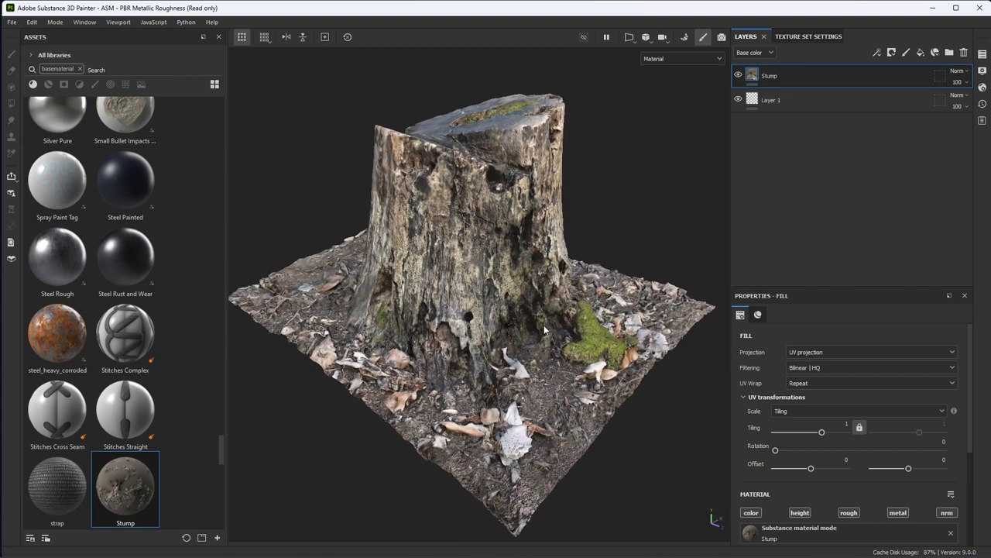
pyautogui.press('c')
pyautogui.press('c')
pyautogui.press('c')
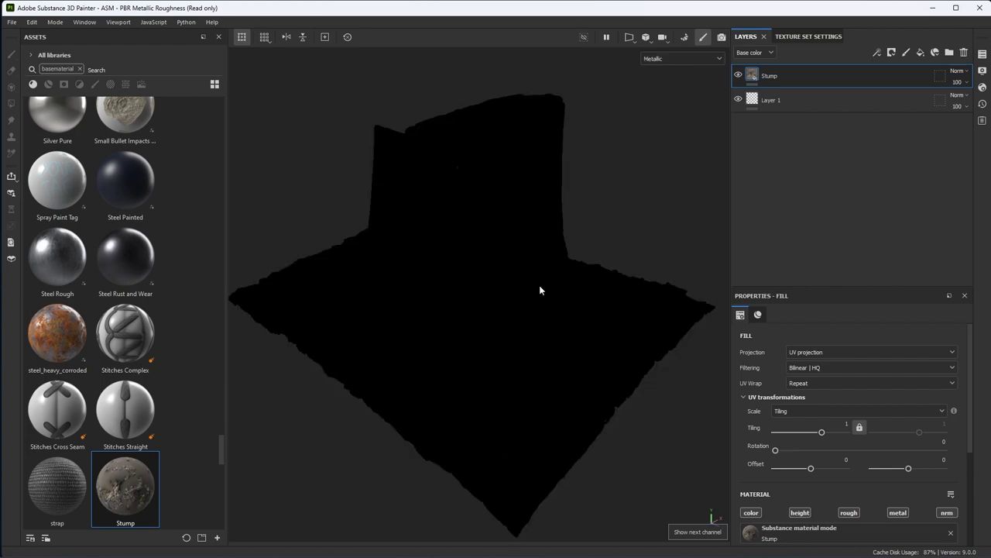
pyautogui.press('m')
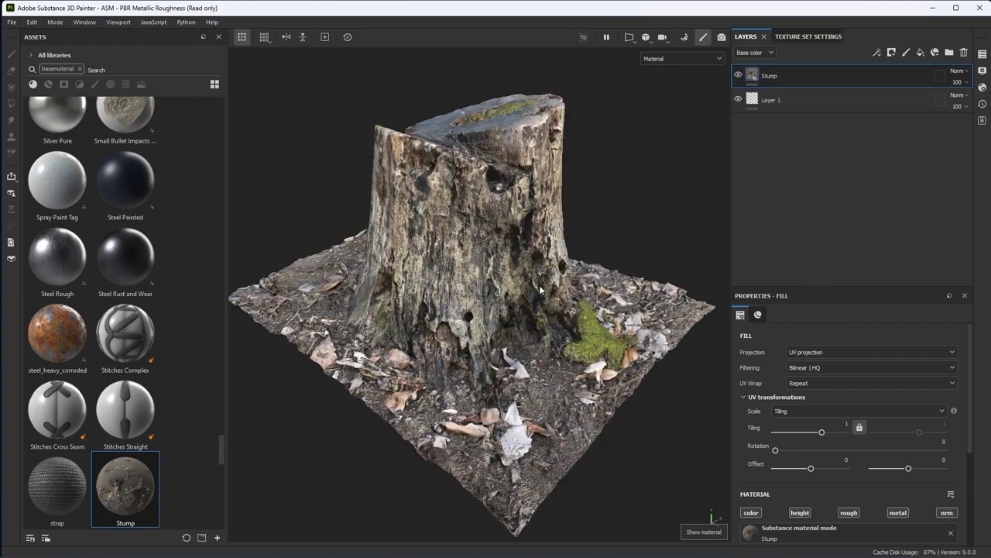
pyautogui.keyDown('alt'); pyautogui.moveTo(563, 269); pyautogui.dragTo(582, 300); pyautogui.keyUp('alt')
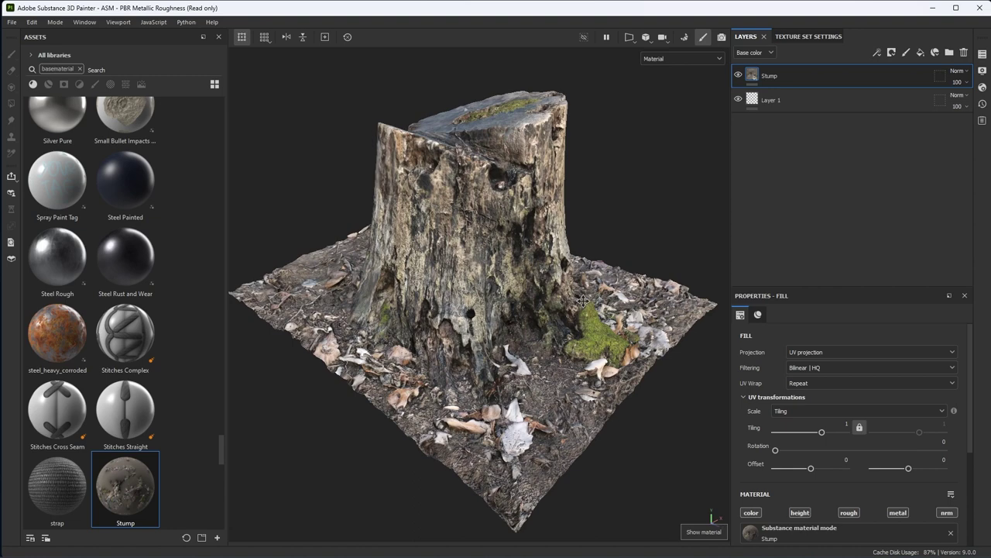
pyautogui.keyDown('alt'); pyautogui.moveTo(583, 301); pyautogui.dragTo(593, 302); pyautogui.keyUp('alt')
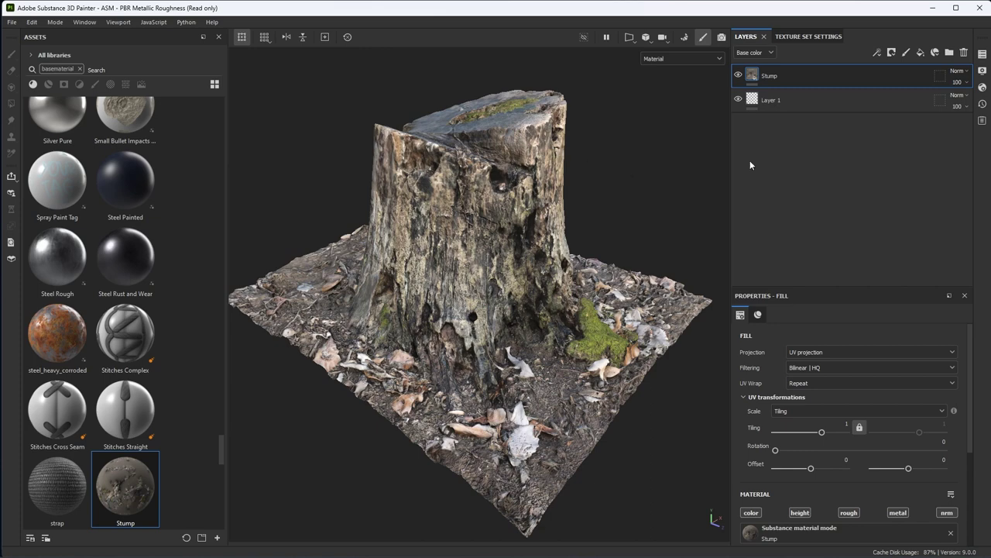
# Step: Add an Ambient occlusion channel to the stump's texture set
pyautogui.click(802, 38)
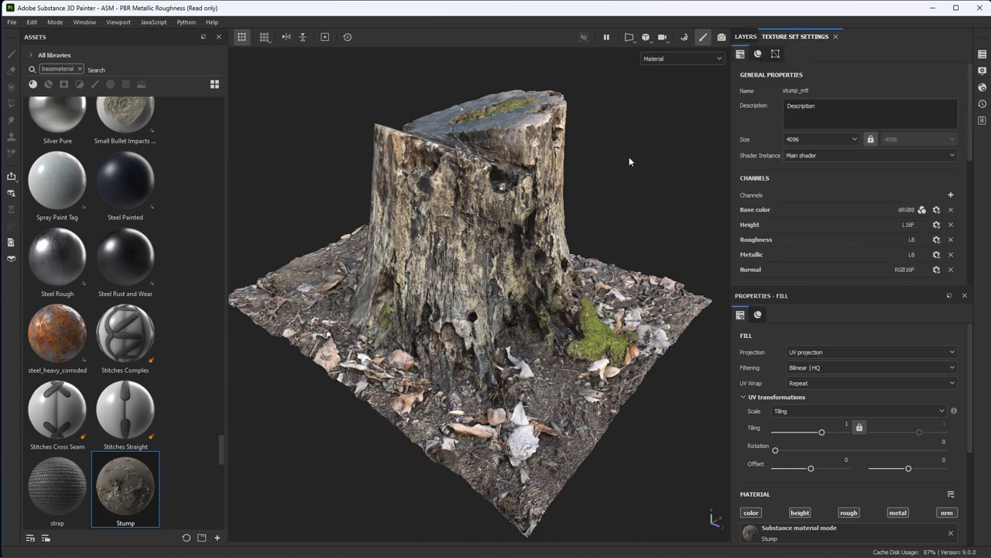
pyautogui.scroll(-2, 798, 194)
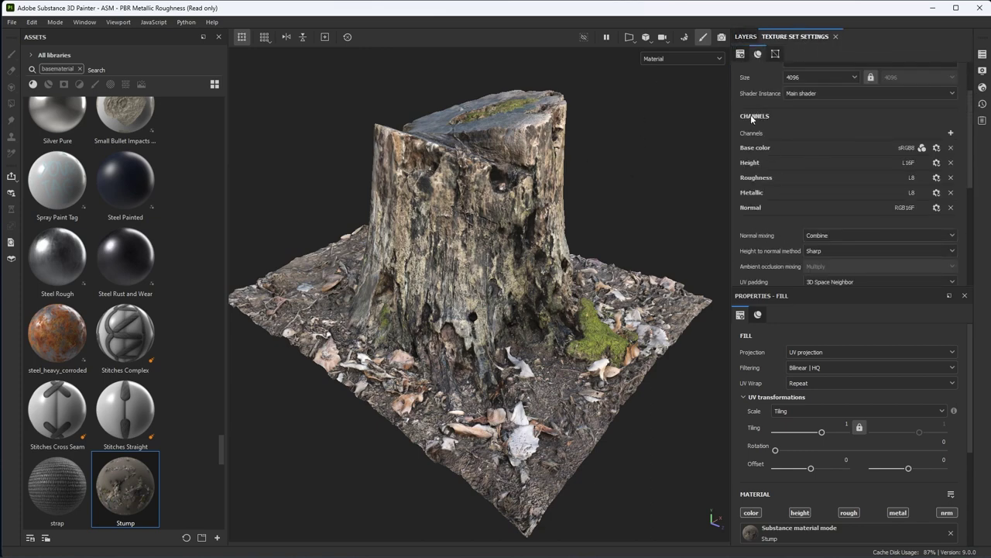
pyautogui.click(950, 132)
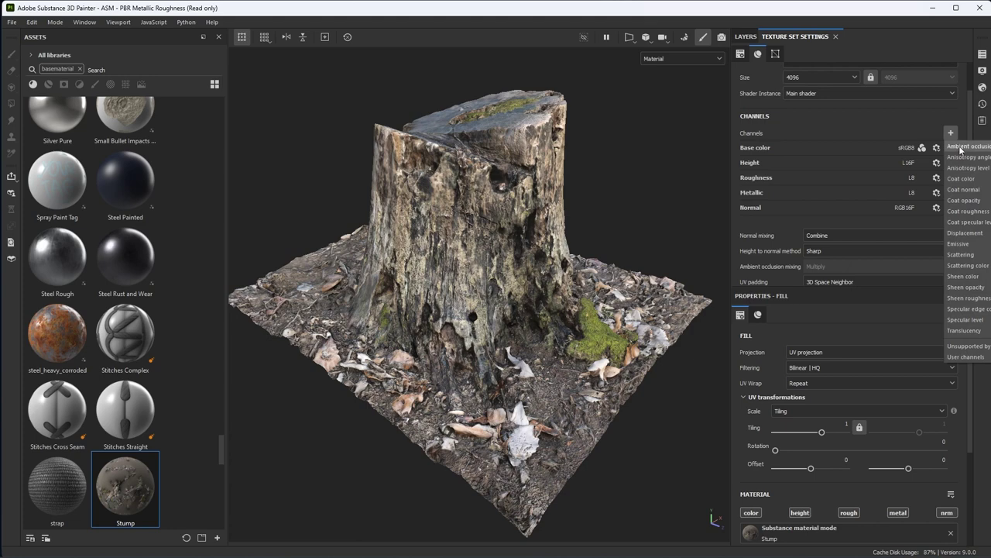
pyautogui.click(964, 146)
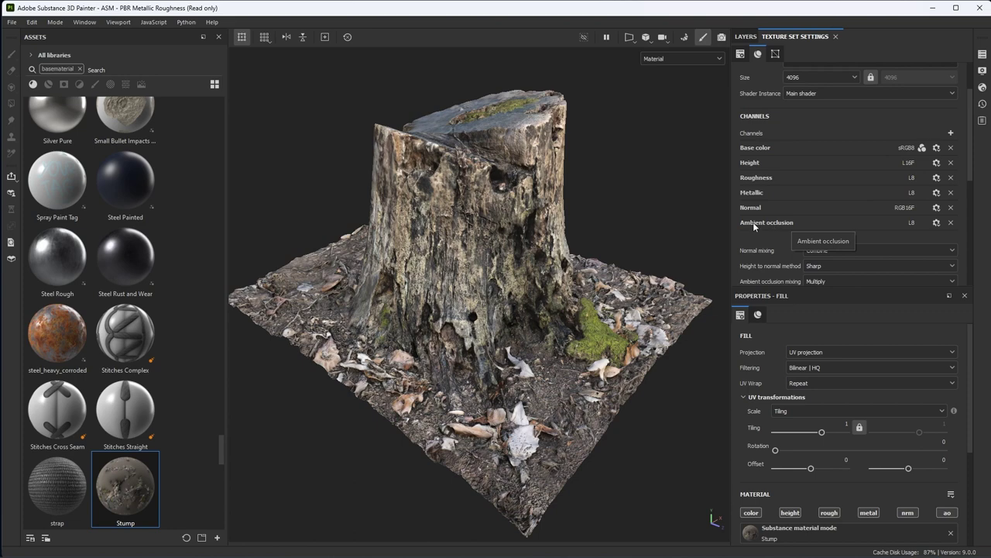
# Step: Enter mesh map baking for the stump's texture set and set the common output size to 4096
pyautogui.scroll(-5, 782, 226)
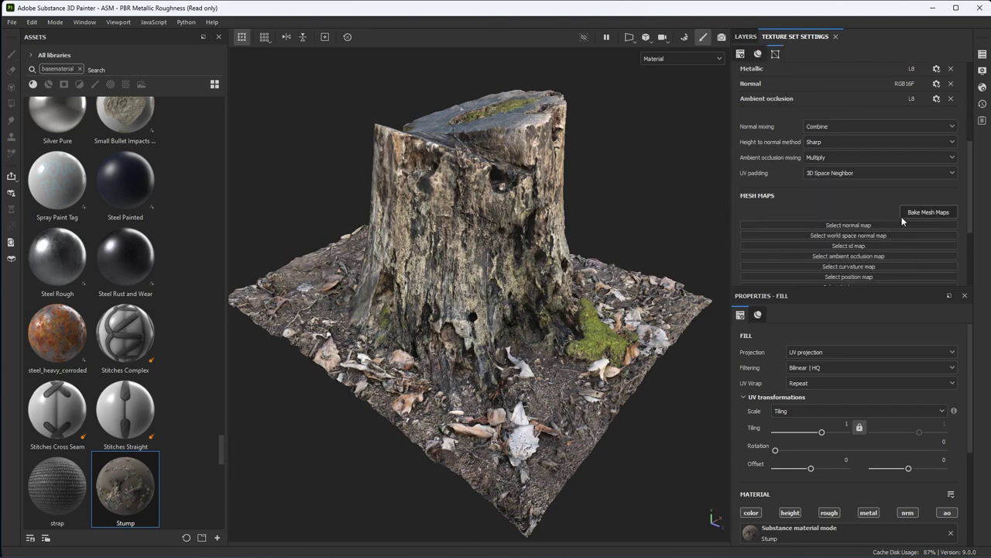
pyautogui.click(909, 213)
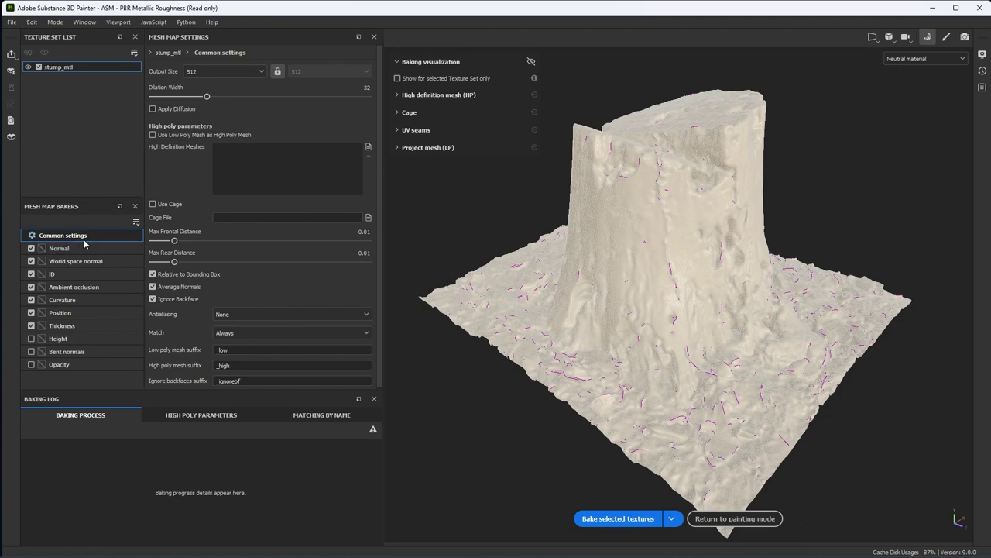
pyautogui.click(207, 72)
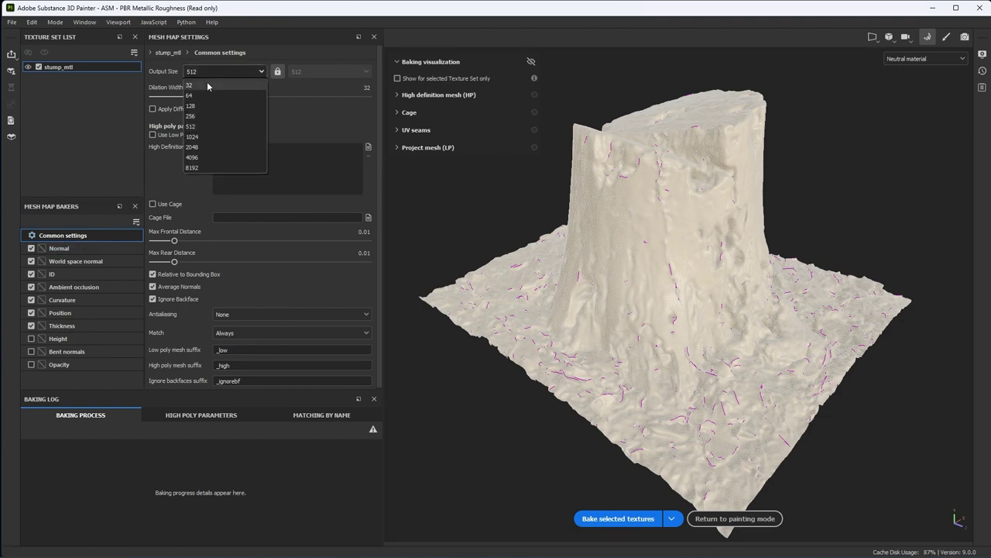
pyautogui.click(213, 162)
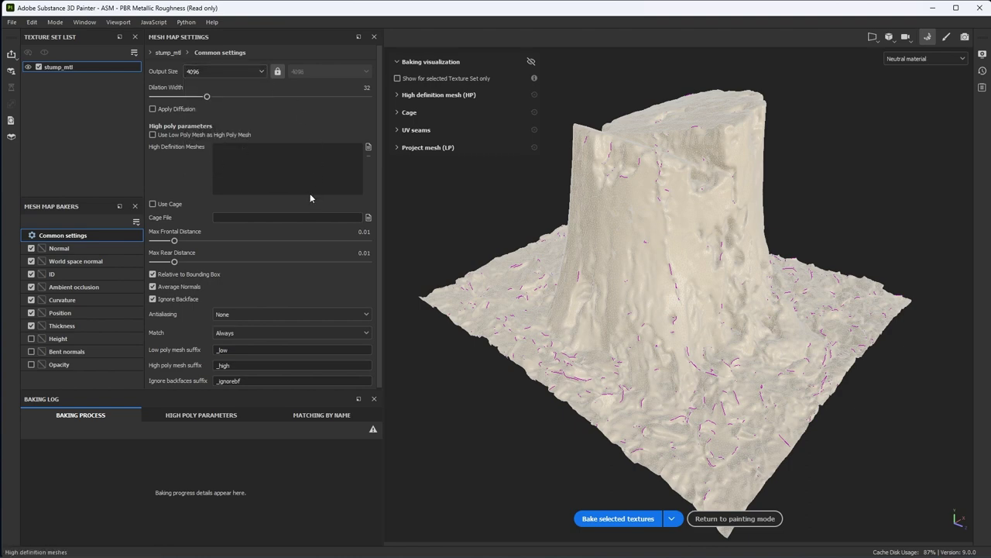
# Step: Exclude the Normal and ID maps from the mesh map bake
pyautogui.click(31, 248)
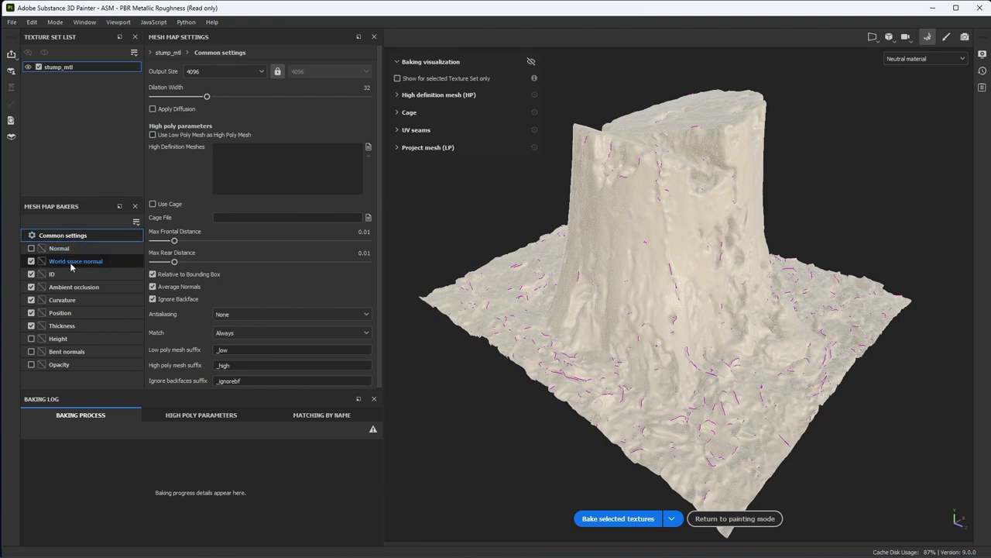
pyautogui.click(34, 276)
pyautogui.click(34, 275)
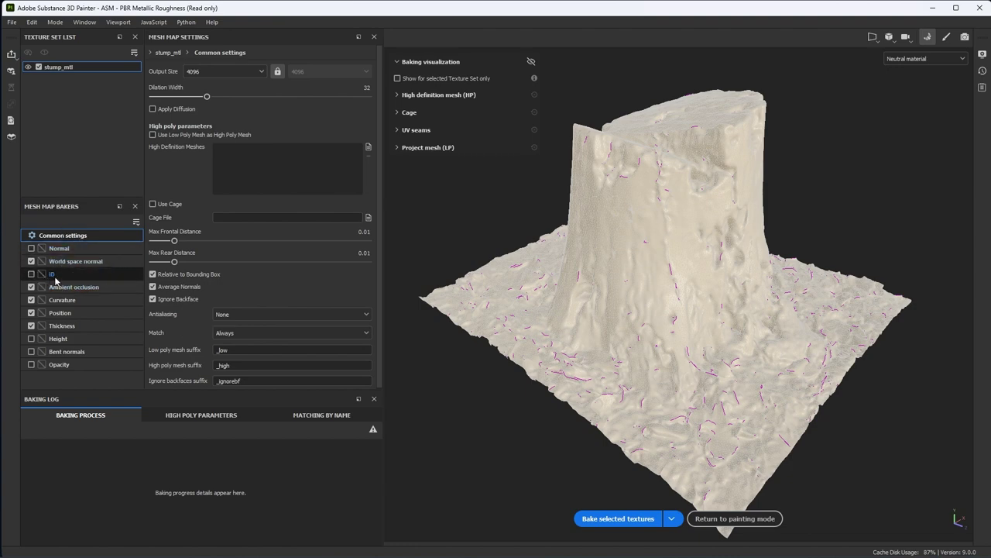
# Step: Set the secondary rays to 256 for both the Ambient occlusion and Curvature bakers
pyautogui.click(74, 290)
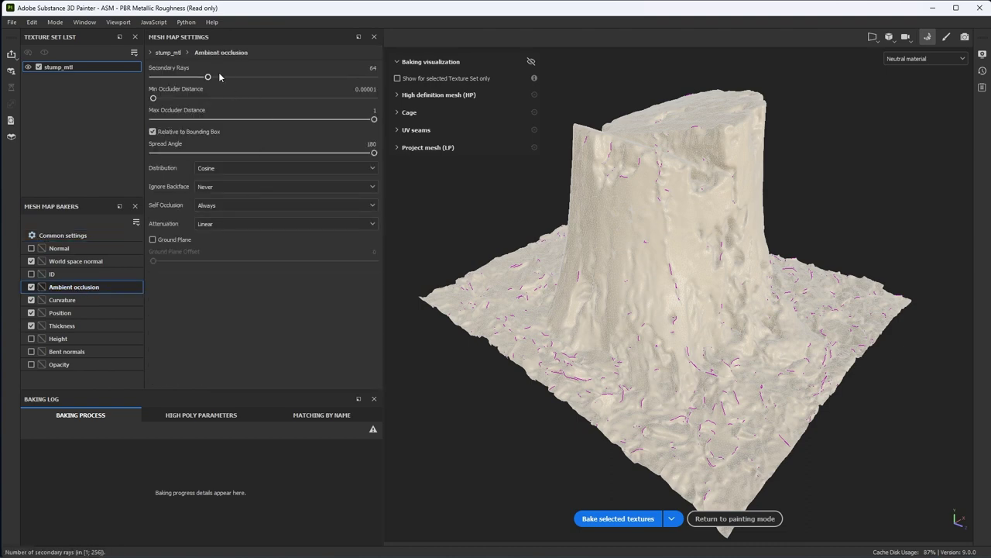
pyautogui.moveTo(208, 76); pyautogui.dragTo(396, 78)
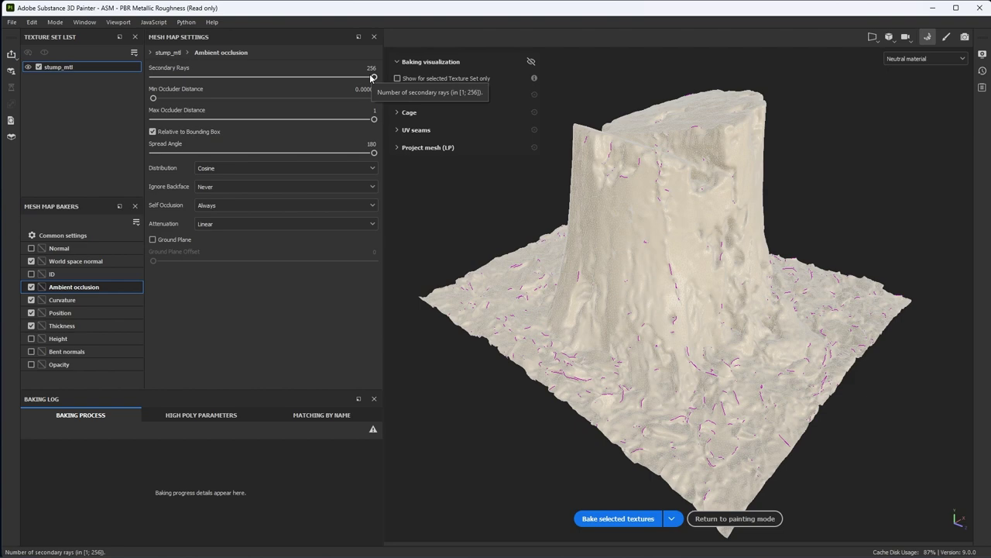
pyautogui.click(77, 301)
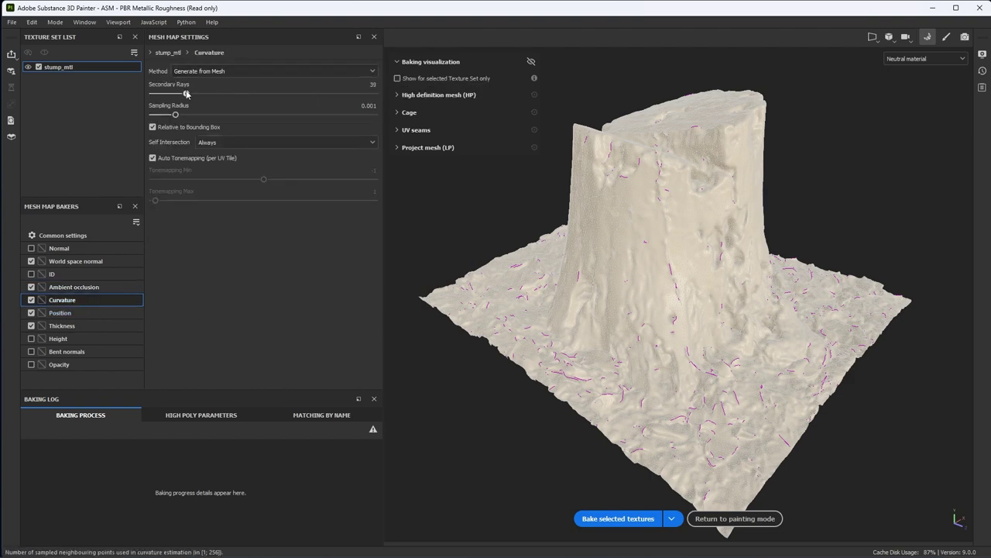
pyautogui.moveTo(186, 94); pyautogui.dragTo(375, 93)
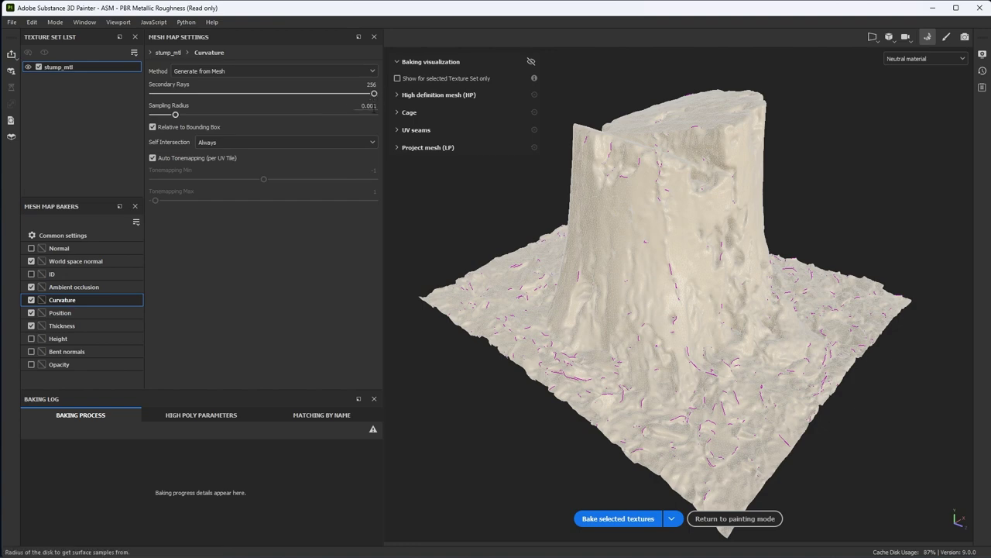
# Step: Review the Position baker's settings and exclude the Thickness map from the mesh map bake
pyautogui.click(72, 313)
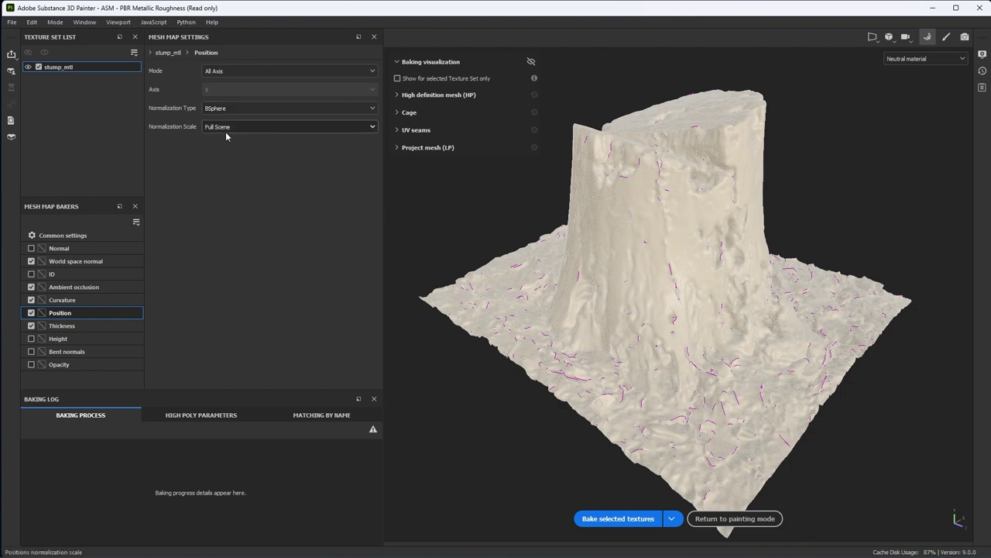
pyautogui.click(81, 324)
pyautogui.click(31, 325)
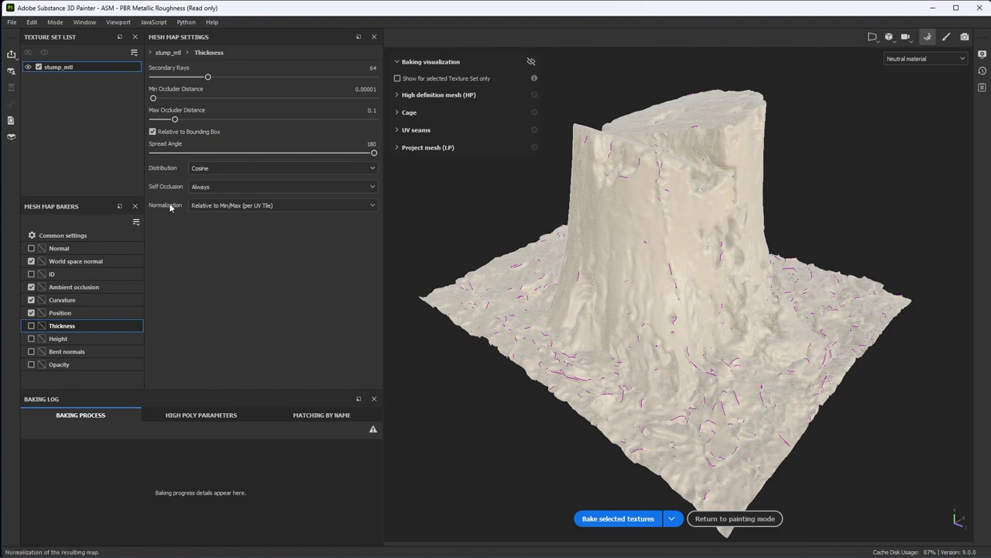
# Step: Bake the selected mesh maps for the stump and return to painting mode
pyautogui.click(629, 518)
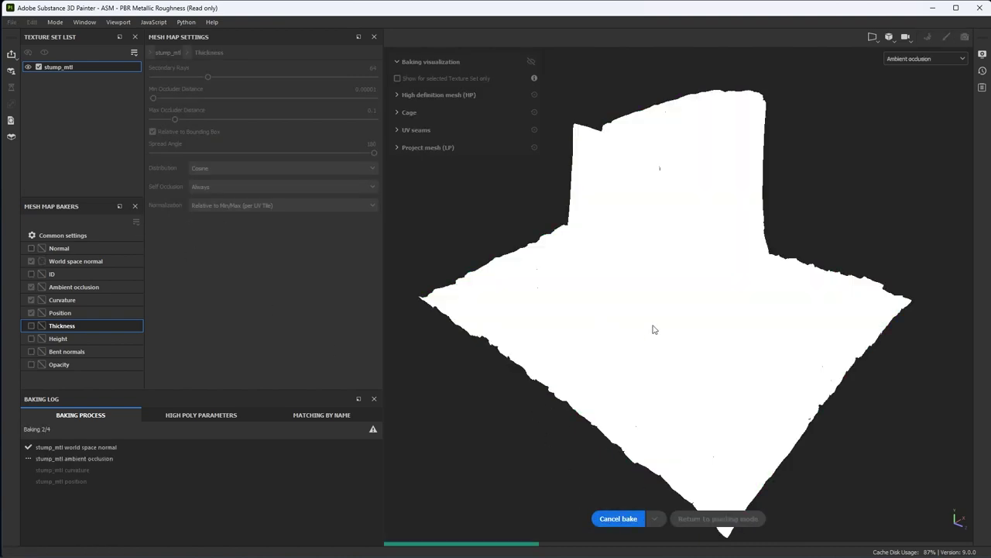
pyautogui.keyDown('alt'); pyautogui.moveTo(652, 328); pyautogui.dragTo(810, 303); pyautogui.keyUp('alt')
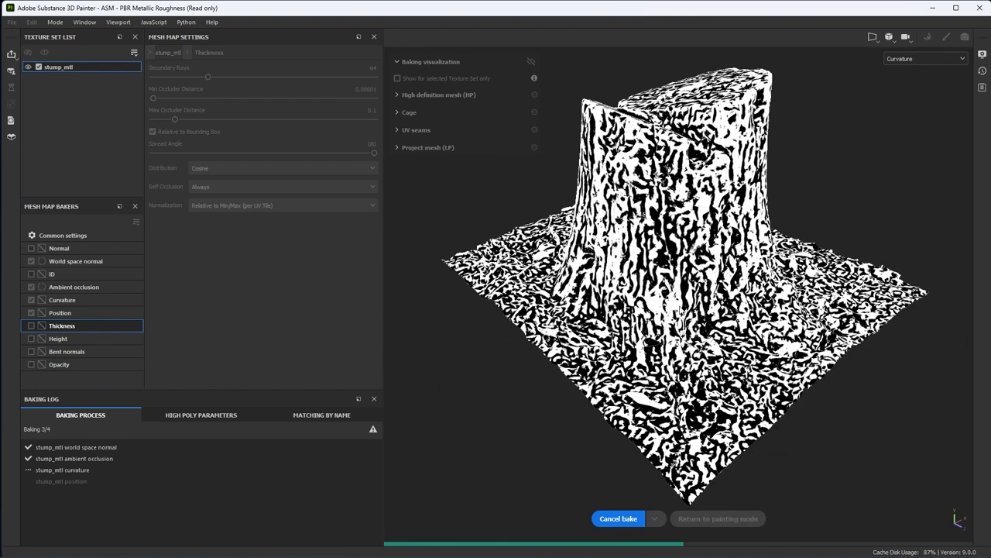
pyautogui.keyDown('alt'); pyautogui.moveTo(682, 310); pyautogui.dragTo(731, 312); pyautogui.keyUp('alt')
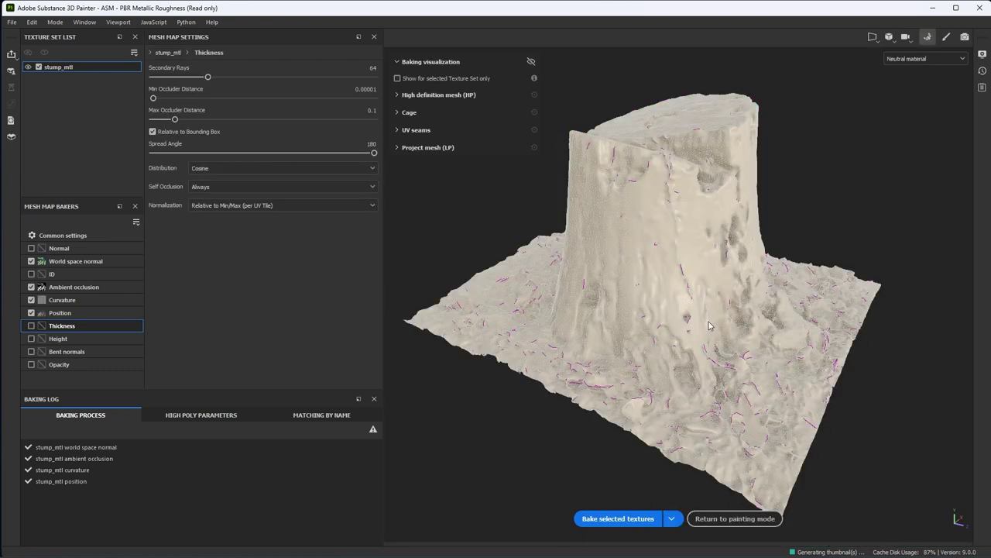
pyautogui.keyDown('alt'); pyautogui.moveTo(701, 297); pyautogui.dragTo(715, 244); pyautogui.keyUp('alt')
pyautogui.click(730, 519)
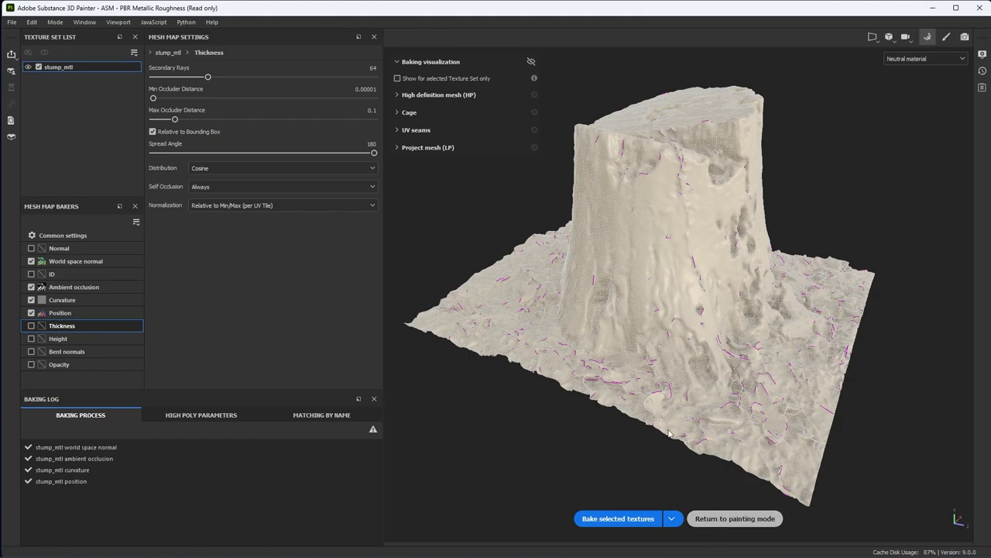
# Step: Review the baked mesh maps assigned to the texture set, and examine the stump with its layer stack shown
pyautogui.keyDown('alt'); pyautogui.moveTo(581, 307); pyautogui.dragTo(534, 311); pyautogui.keyUp('alt')
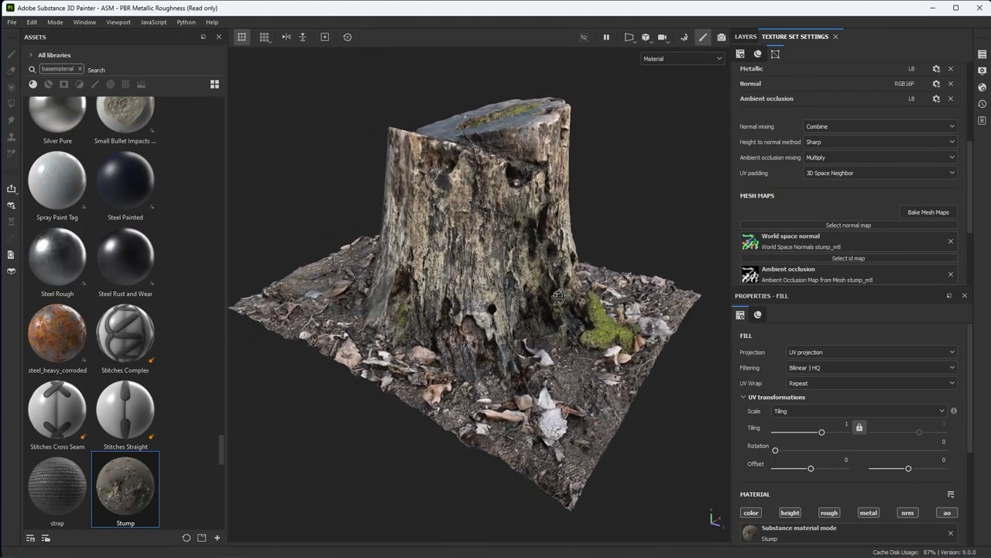
pyautogui.scroll(-1, 791, 224)
pyautogui.scroll(-1, 792, 225)
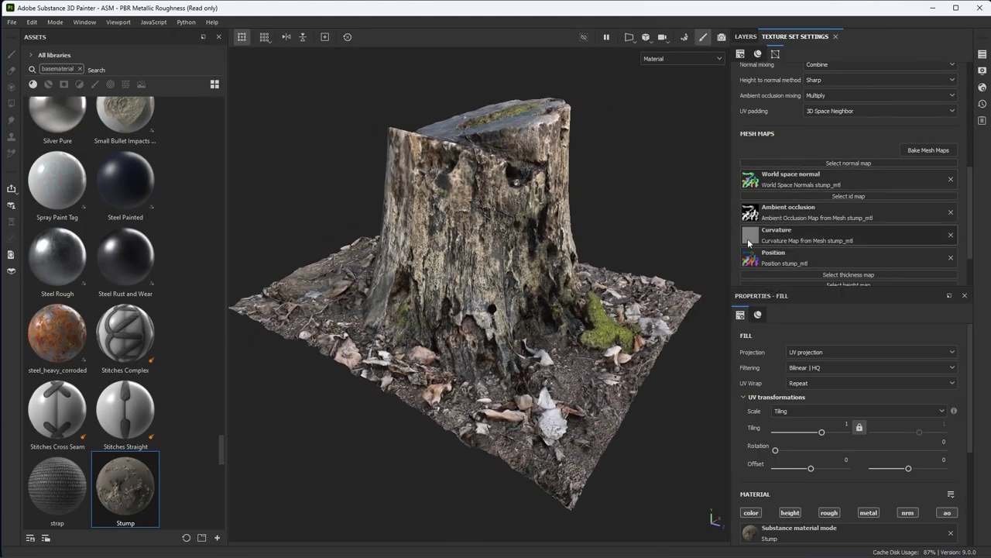
pyautogui.click(746, 37)
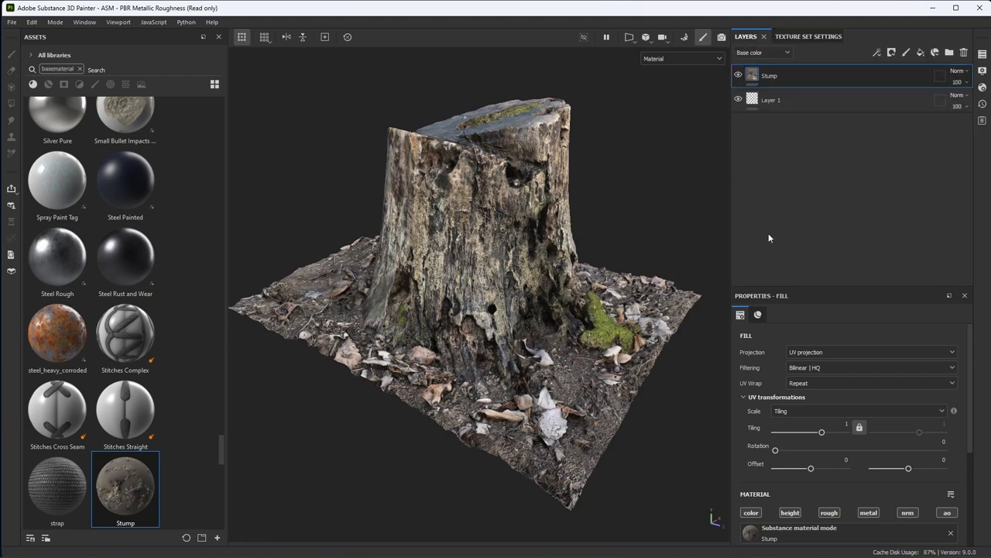
pyautogui.keyDown('alt'); pyautogui.moveTo(617, 306); pyautogui.dragTo(597, 309); pyautogui.keyUp('alt')
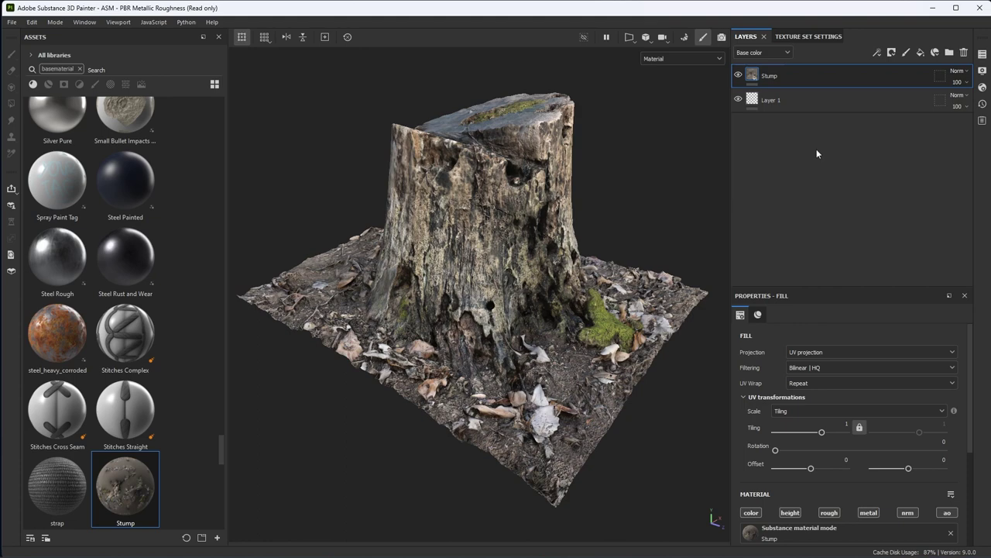
pyautogui.keyDown('alt'); pyautogui.moveTo(725, 218); pyautogui.dragTo(604, 312); pyautogui.keyUp('alt')
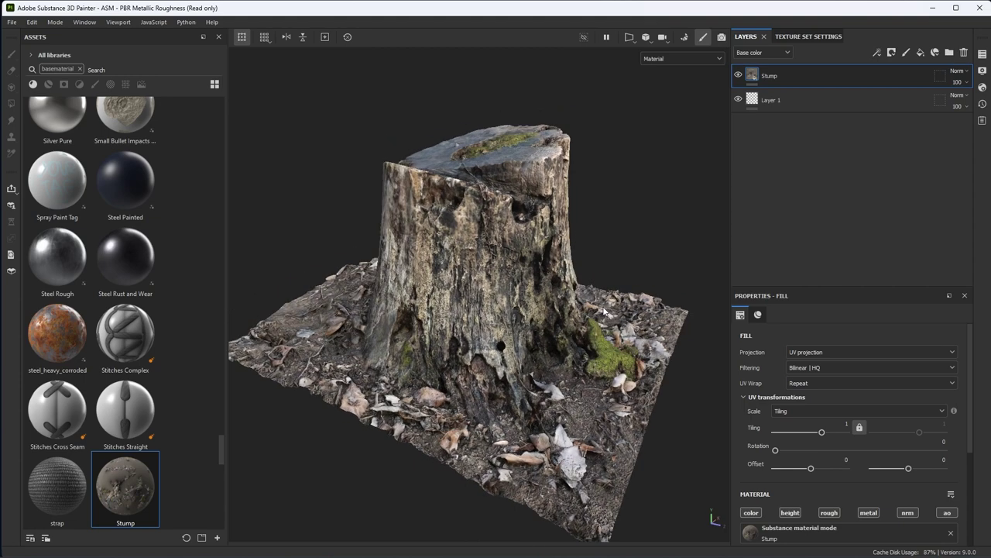
pyautogui.keyDown('alt'); pyautogui.moveTo(597, 275); pyautogui.dragTo(596, 276); pyautogui.keyUp('alt')
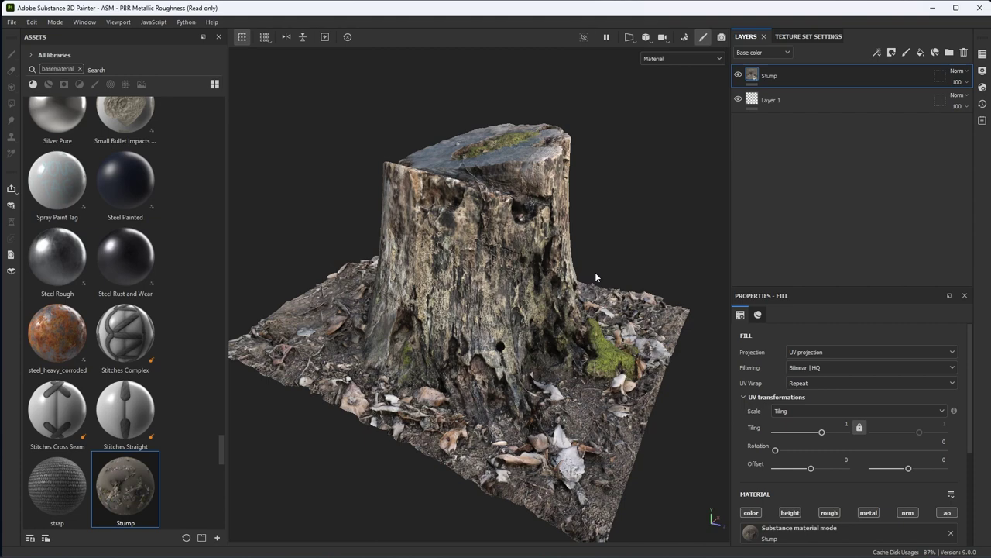
# Step: Examine the stump's UV layout in the combined 3D/2D view, ending in the 3D-only view
pyautogui.click(635, 43)
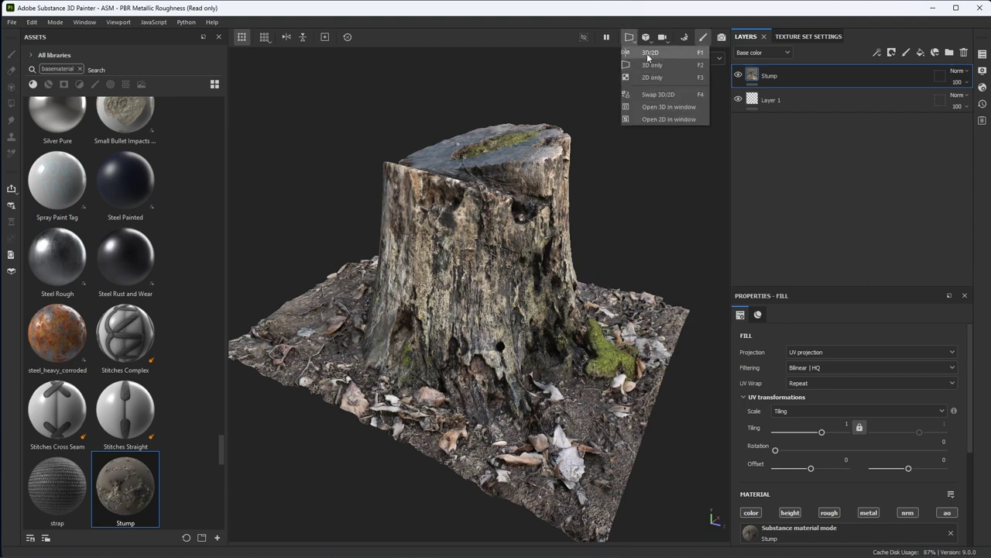
pyautogui.click(649, 62)
pyautogui.keyDown('alt'); pyautogui.moveTo(331, 280); pyautogui.dragTo(370, 259, button='middle'); pyautogui.keyUp('alt')
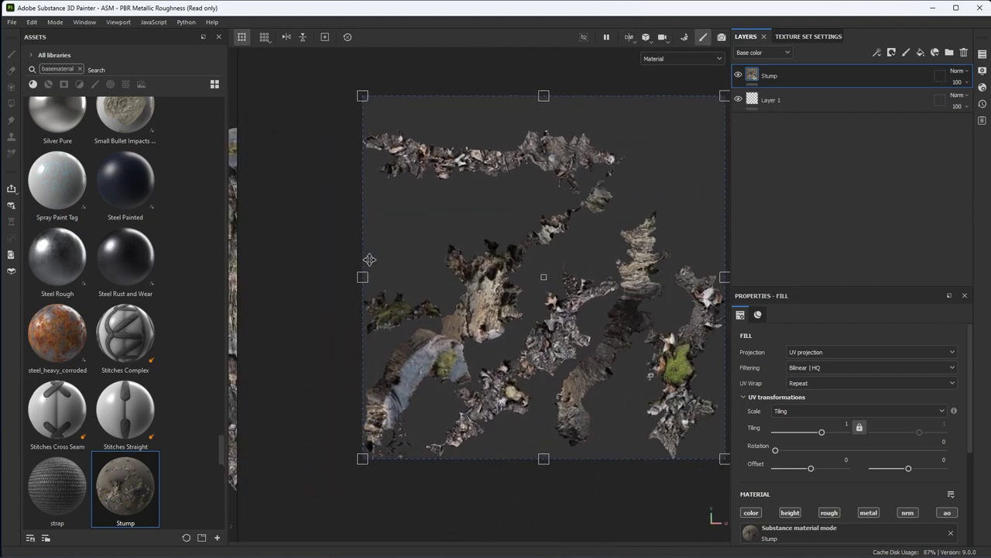
pyautogui.keyDown('alt'); pyautogui.moveTo(472, 283); pyautogui.dragTo(440, 293, button='right'); pyautogui.keyUp('alt')
pyautogui.keyDown('alt'); pyautogui.moveTo(440, 294); pyautogui.dragTo(403, 298, button='middle'); pyautogui.keyUp('alt')
pyautogui.keyDown('alt'); pyautogui.moveTo(402, 298); pyautogui.dragTo(540, 258, button='right'); pyautogui.keyUp('alt')
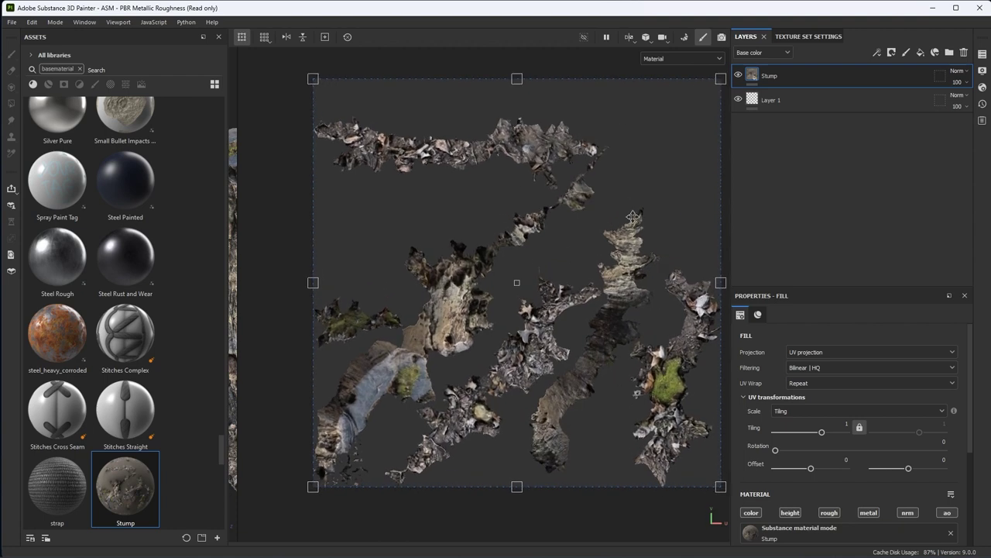
pyautogui.click(630, 38)
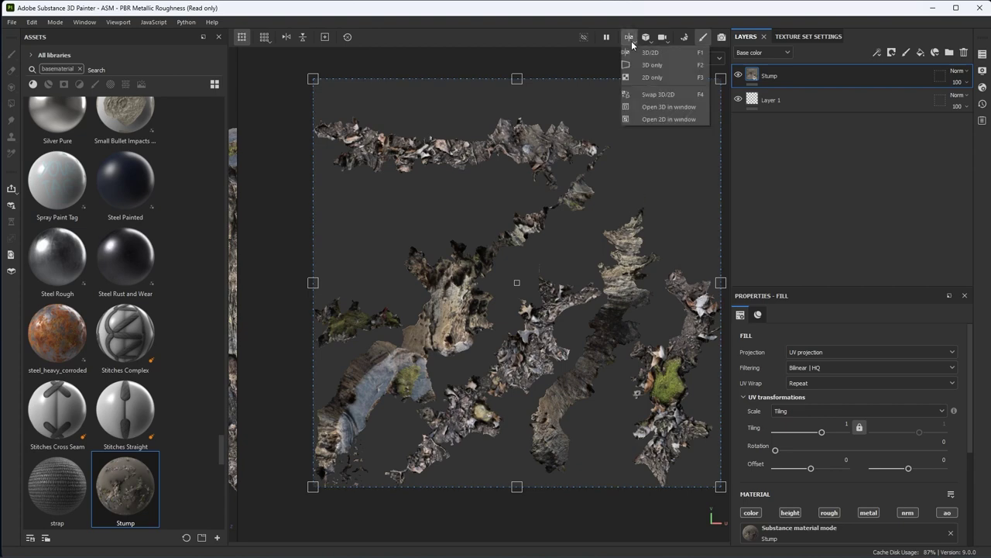
pyautogui.click(651, 66)
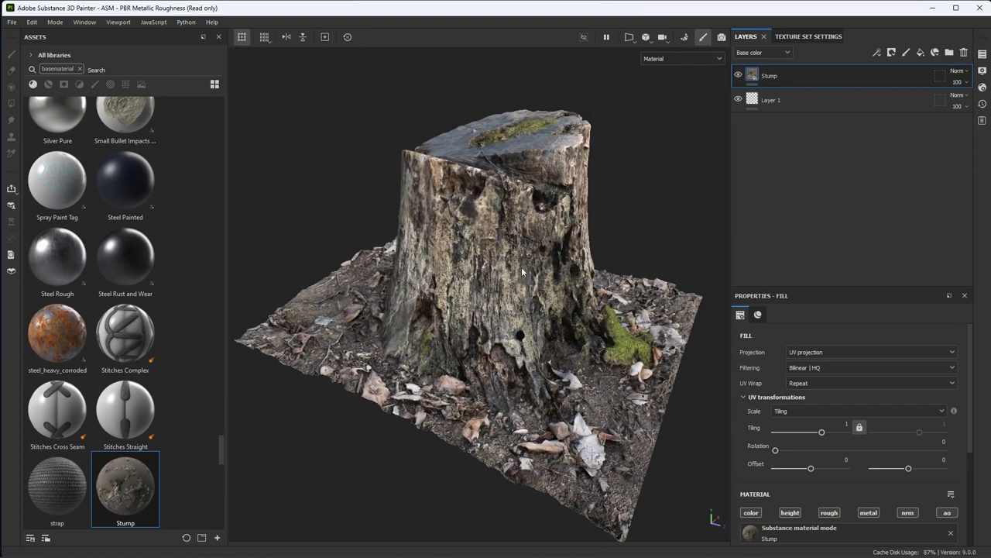
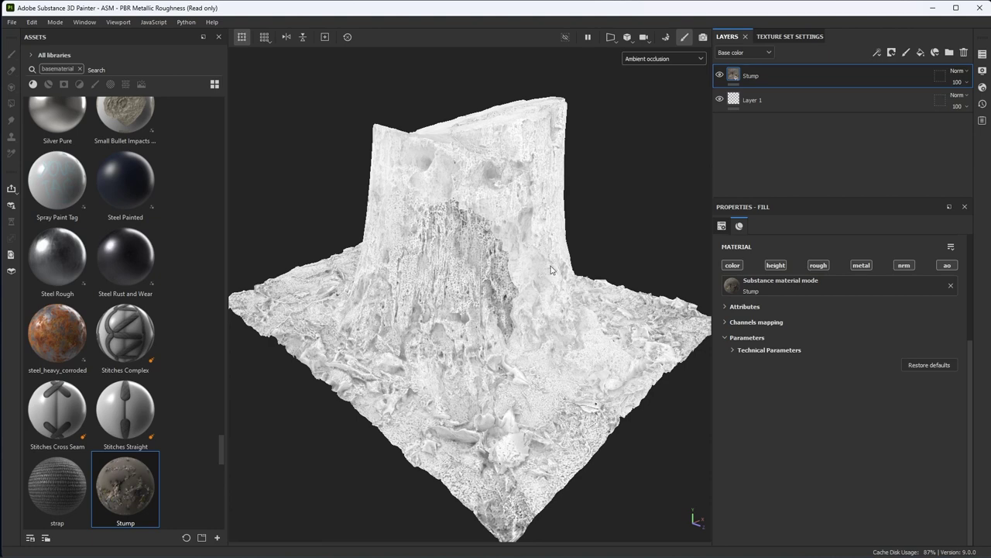
# Step: Inspect the stump's ambient occlusion channel in the viewport and the texture set's channel list and mixing options
pyautogui.keyDown('alt'); pyautogui.moveTo(464, 223); pyautogui.dragTo(496, 314); pyautogui.keyUp('alt')
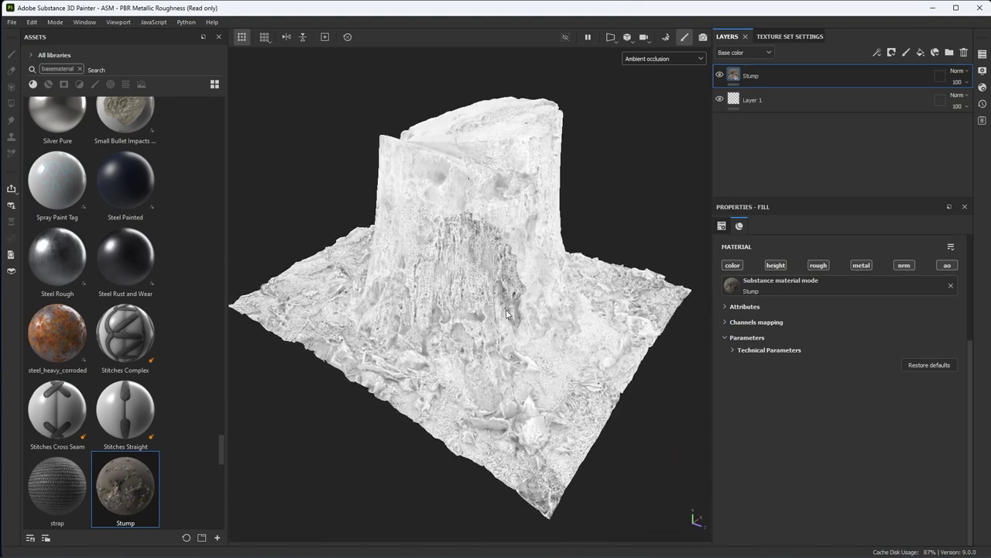
pyautogui.click(787, 38)
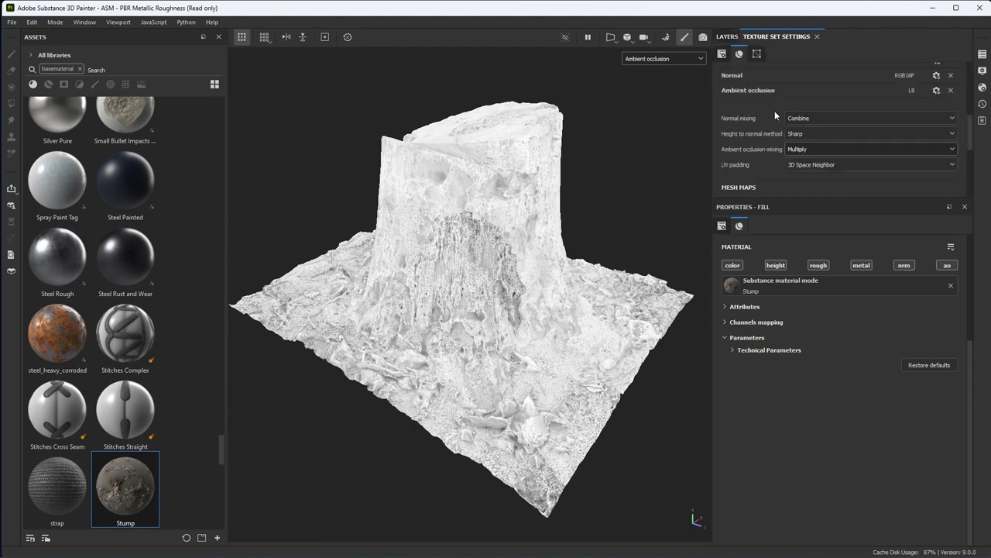
pyautogui.scroll(-5, 774, 111)
pyautogui.scroll(3, 767, 127)
pyautogui.scroll(2, 763, 136)
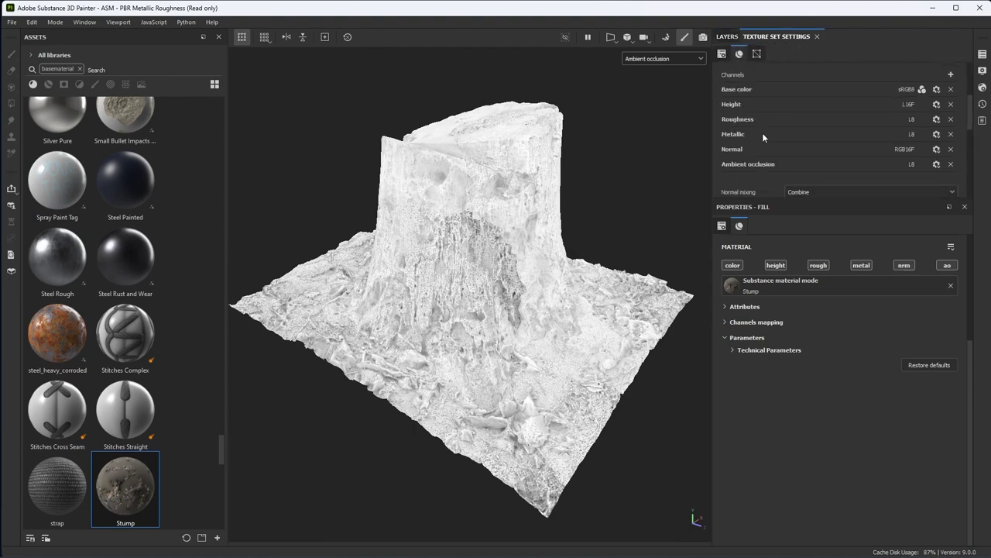
pyautogui.click(728, 37)
pyautogui.keyDown('alt'); pyautogui.moveTo(532, 205); pyautogui.dragTo(512, 244); pyautogui.keyUp('alt')
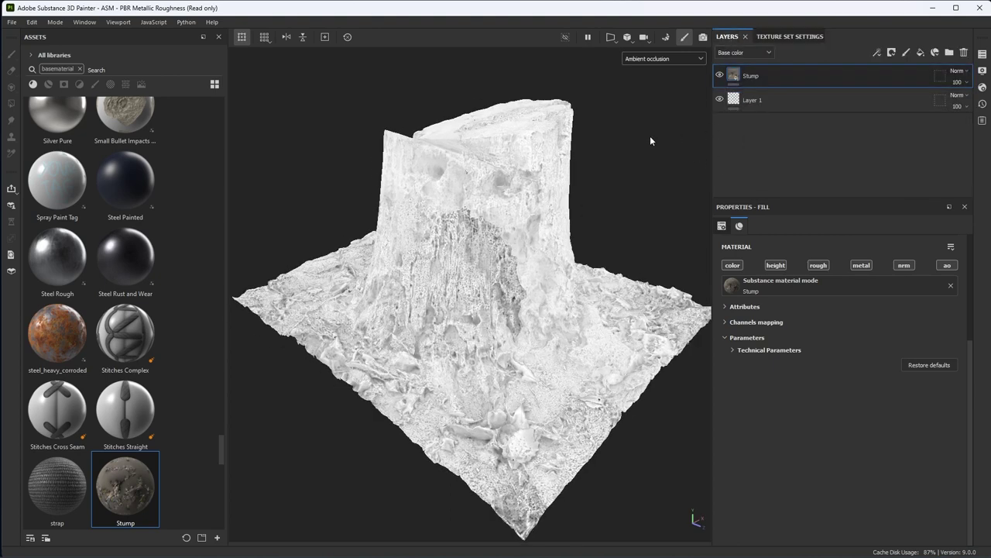
# Step: Add a fill layer above the Stump layer, name it AO and limit it to the ambient occlusion channel
pyautogui.click(920, 52)
pyautogui.doubleClick(752, 77)
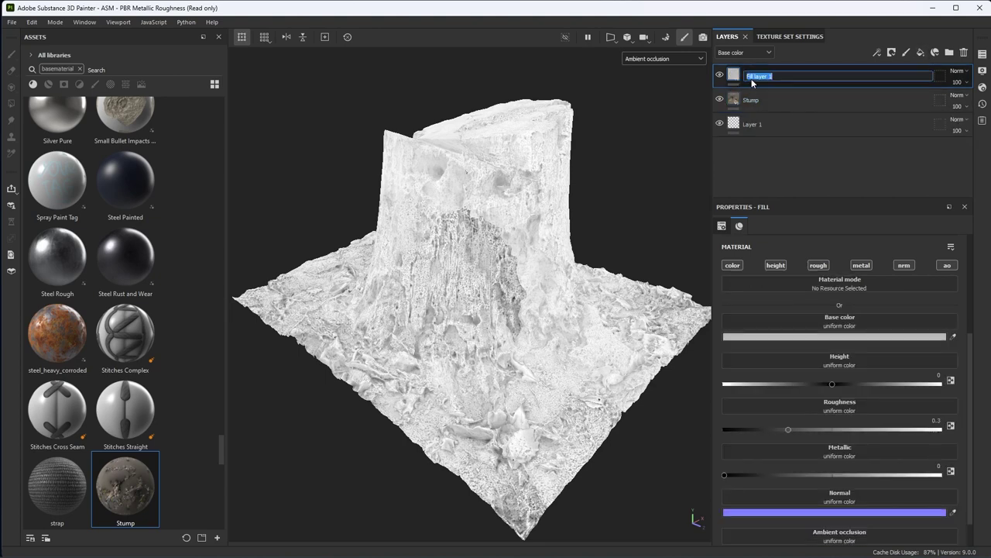
pyautogui.write('AO')
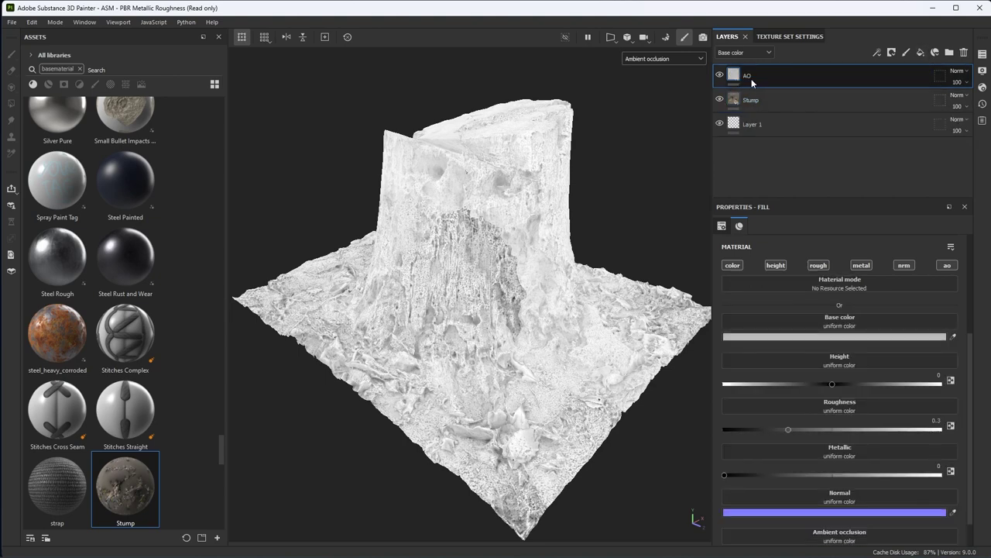
pyautogui.press('Return')
pyautogui.click(946, 265)
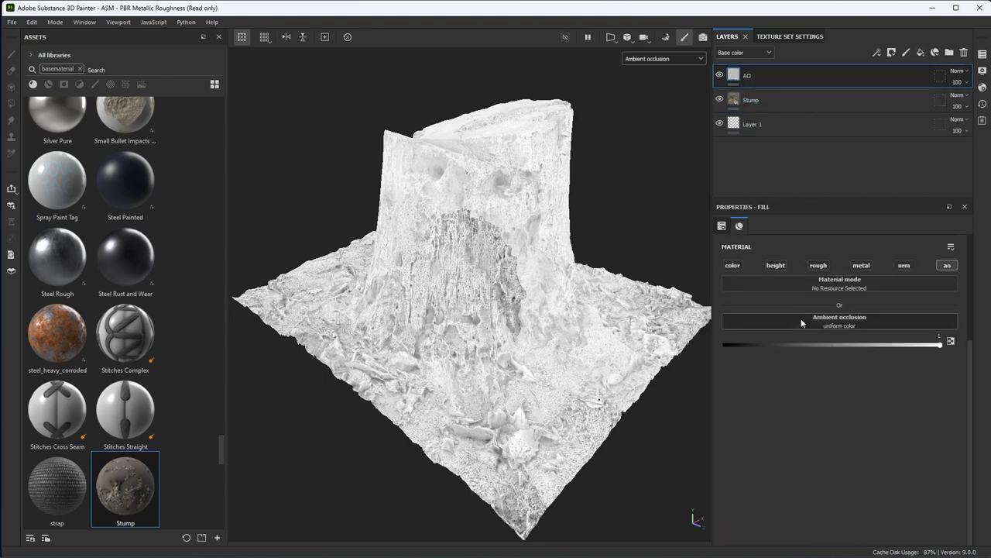
# Step: Assign the baked Ambient Occlusion Map from Mesh stump_mtl to the AO layer's ambient occlusion and inspect the stump
pyautogui.click(734, 319)
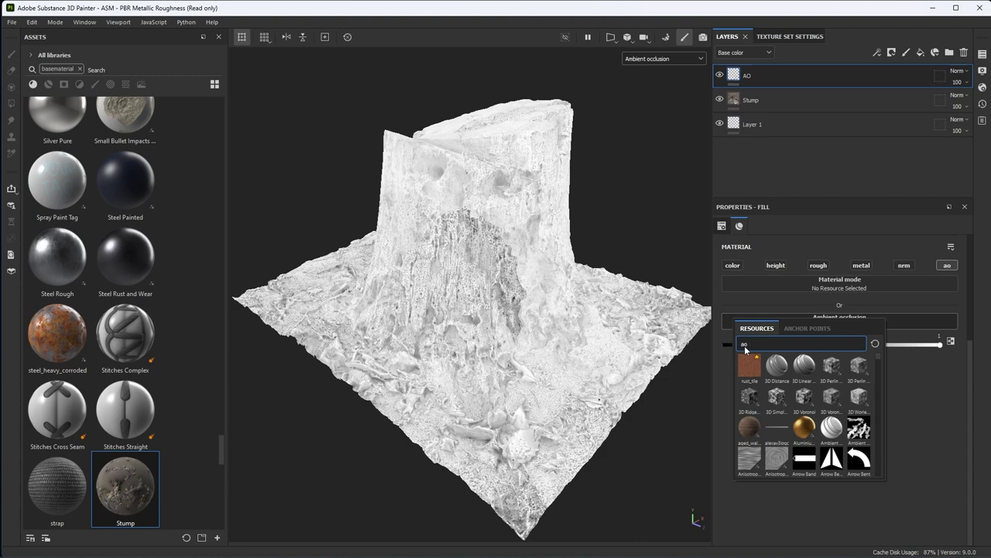
pyautogui.moveTo(856, 435)
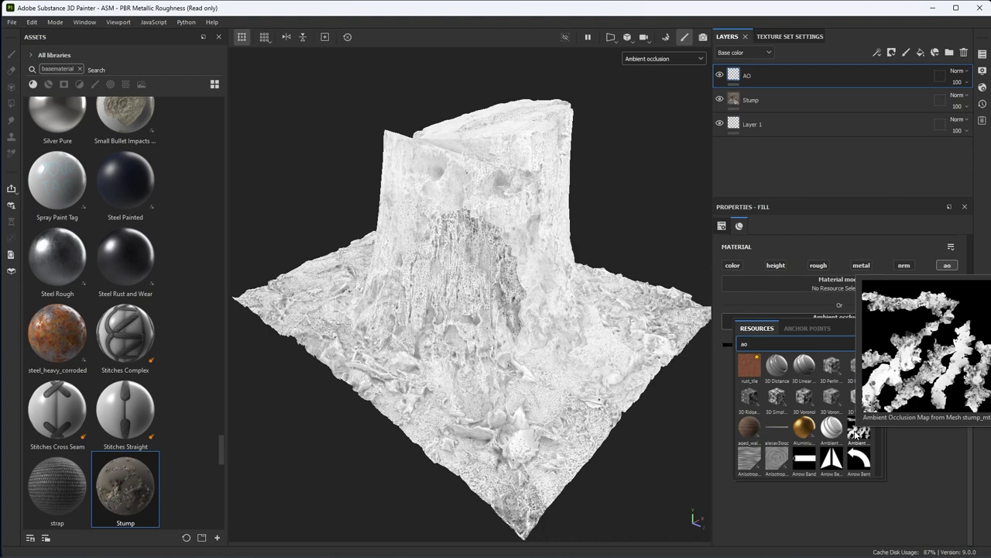
pyautogui.click(857, 435)
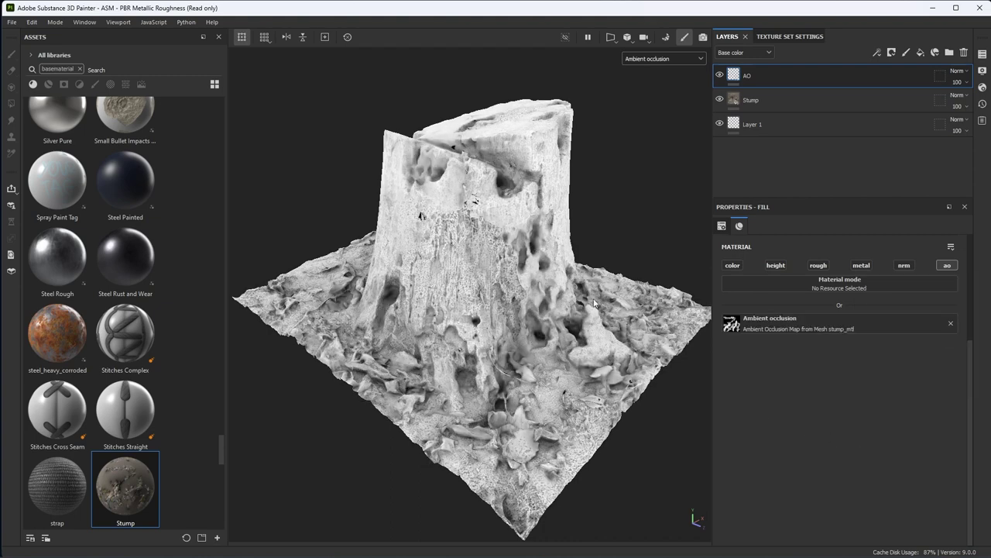
pyautogui.keyDown('alt'); pyautogui.moveTo(594, 303); pyautogui.dragTo(579, 348); pyautogui.keyUp('alt')
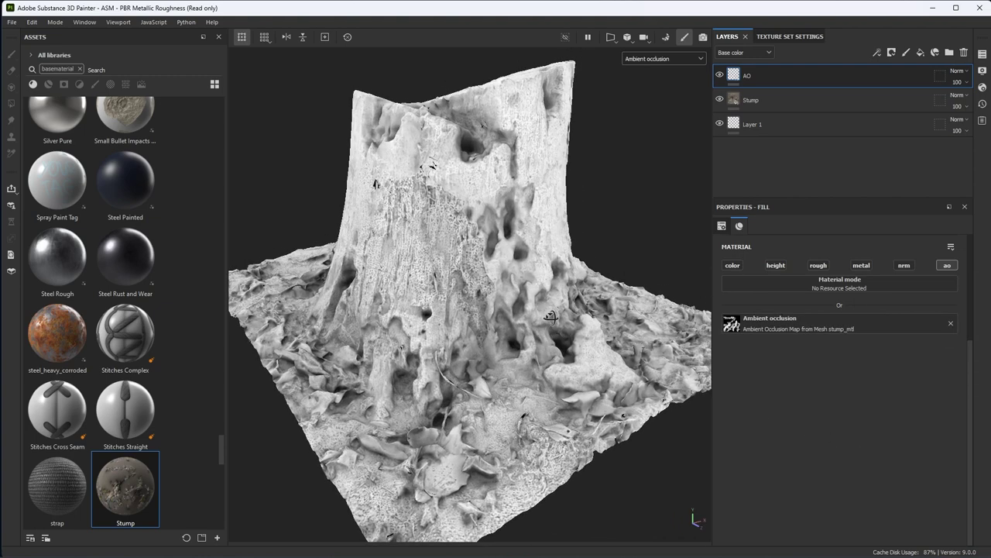
# Step: Review the texture set's channel list and its normal and ambient occlusion mixing options
pyautogui.click(782, 37)
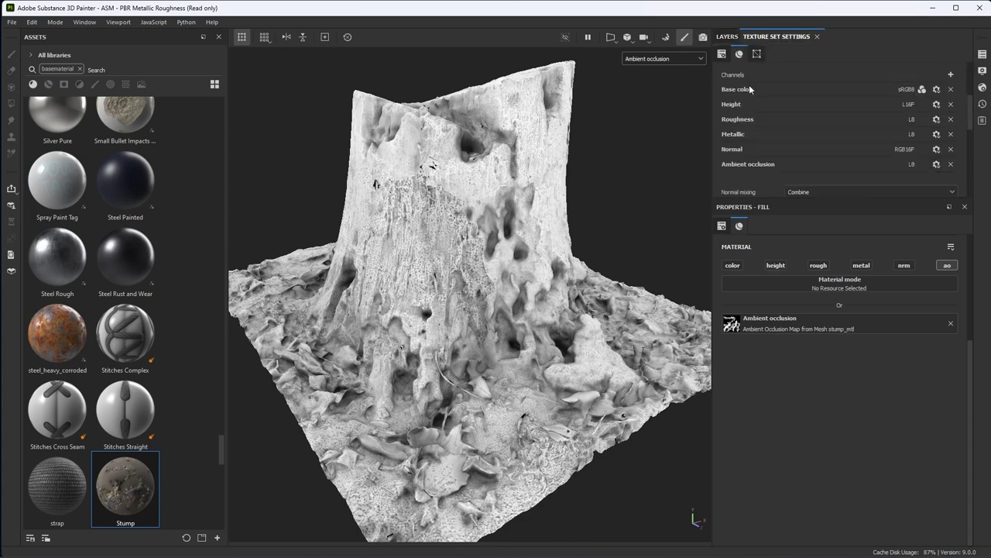
pyautogui.scroll(-2, 779, 119)
pyautogui.scroll(-1, 741, 174)
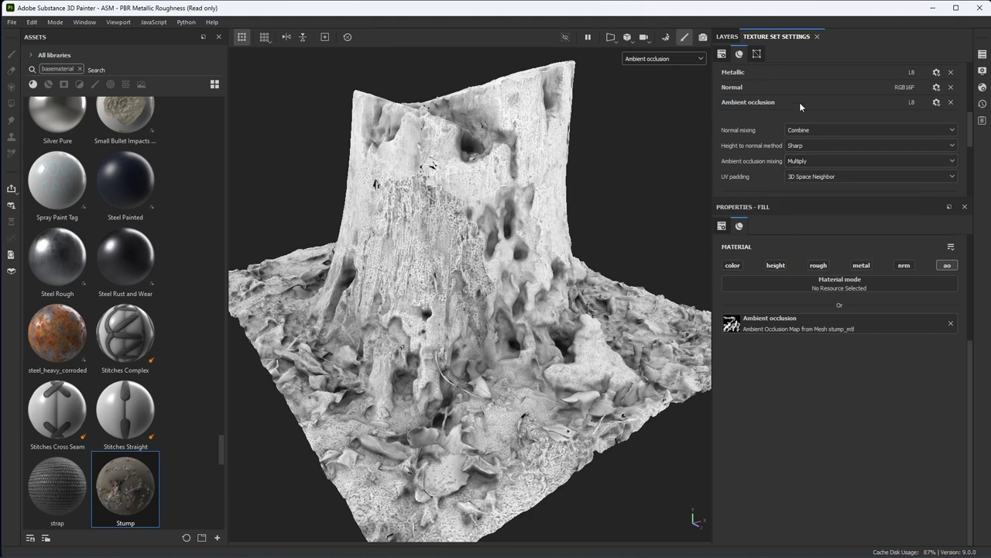
pyautogui.scroll(3, 799, 102)
# Step: Add an anchor point to the AO layer in the layer stack
pyautogui.click(728, 36)
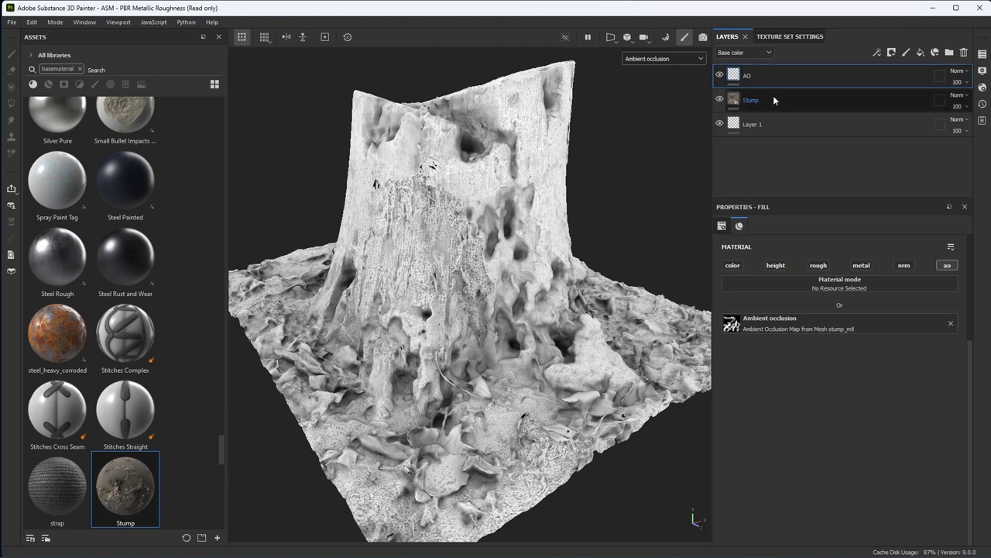
pyautogui.click(875, 54)
pyautogui.click(899, 153)
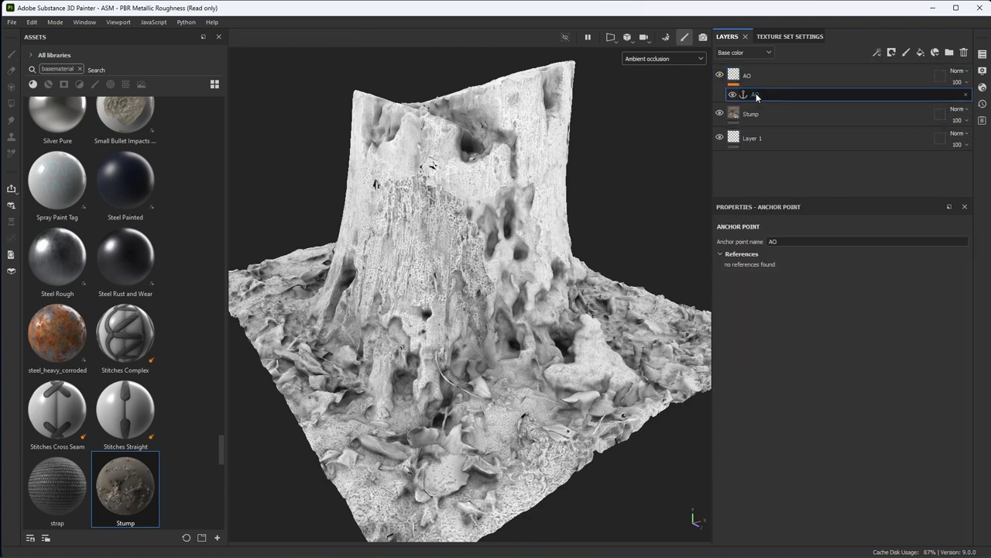
# Step: Show the baked Ambient occlusion mesh map in the viewport and examine the dark artefacts on the stump's bark up close
pyautogui.keyDown('alt'); pyautogui.moveTo(483, 244); pyautogui.dragTo(526, 234); pyautogui.keyUp('alt')
pyautogui.scroll(5, 433, 166)
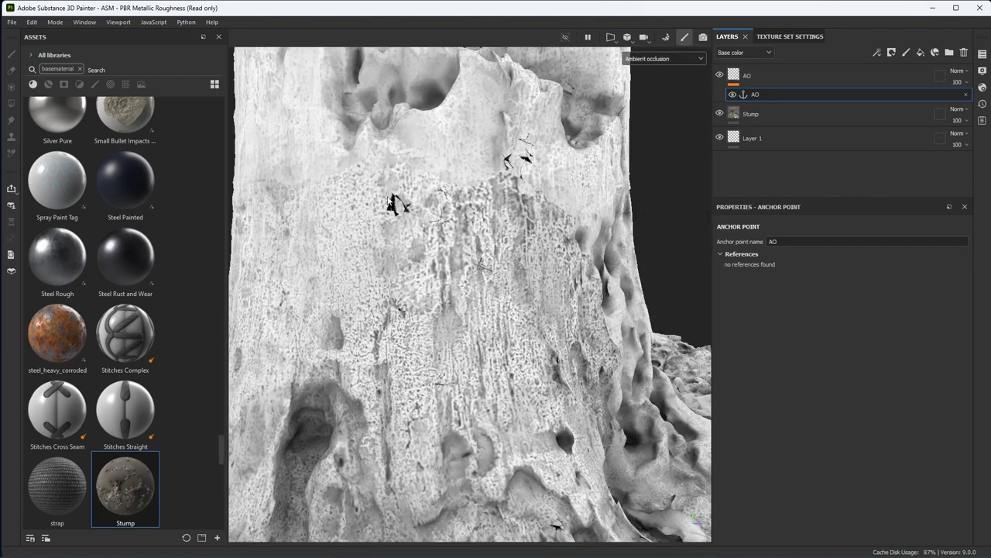
pyautogui.click(664, 58)
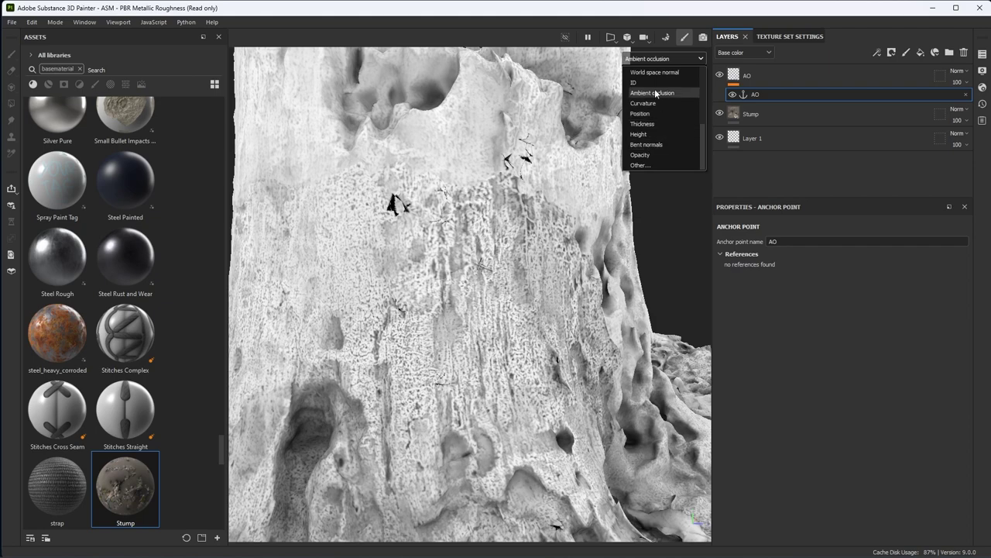
pyautogui.click(655, 93)
pyautogui.scroll(-4, 598, 316)
pyautogui.keyDown('alt'); pyautogui.moveTo(455, 201); pyautogui.dragTo(496, 194); pyautogui.keyUp('alt')
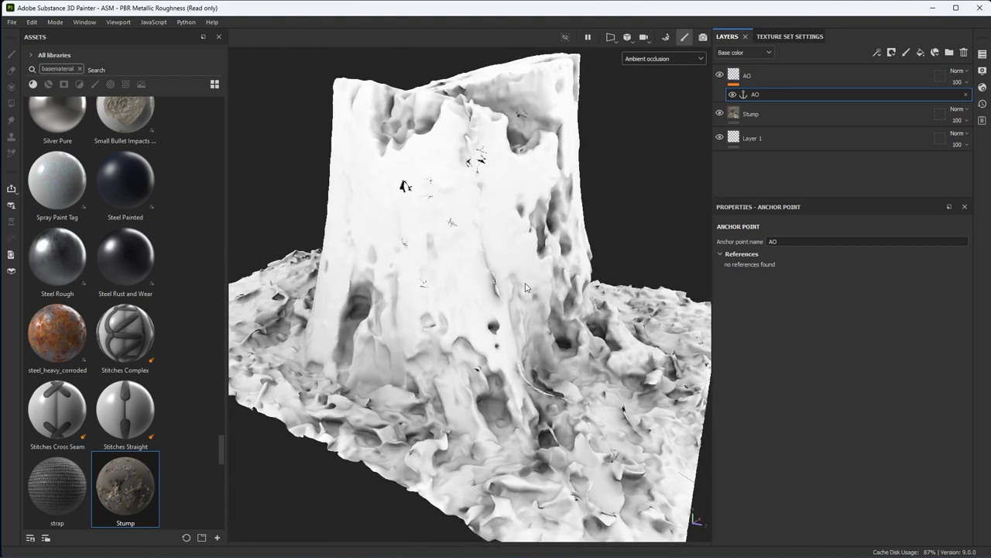
pyautogui.scroll(1, 434, 196)
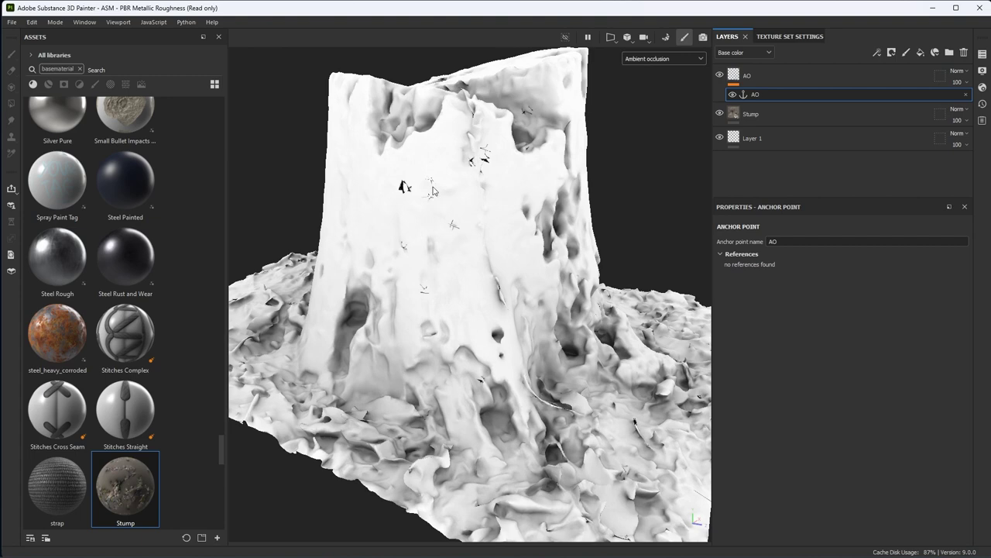
pyautogui.scroll(4, 396, 187)
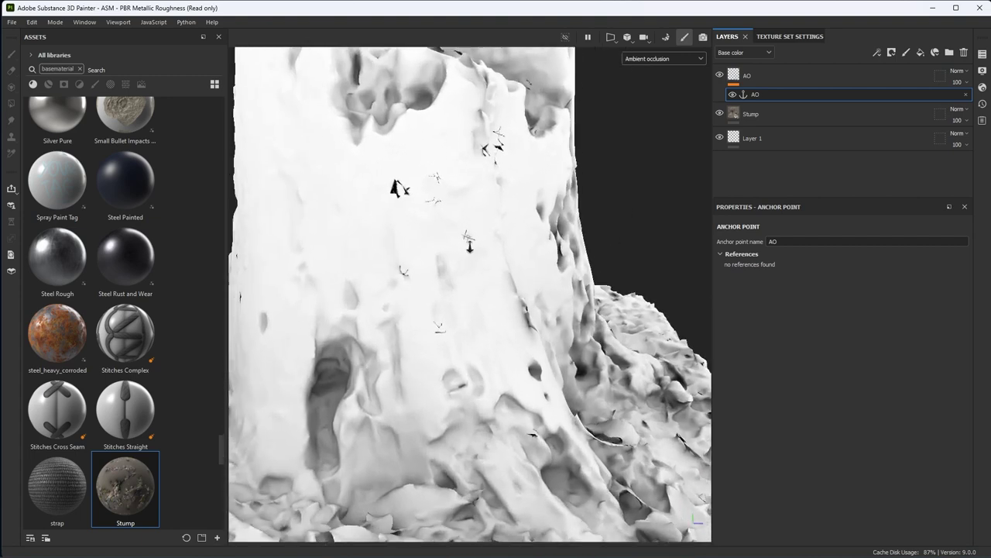
pyautogui.keyDown('alt'); pyautogui.moveTo(469, 246); pyautogui.dragTo(483, 279, button='middle'); pyautogui.keyUp('alt')
pyautogui.moveTo(484, 278)
pyautogui.keyDown('alt'); pyautogui.mouseDown()
pyautogui.moveTo(454, 287)
pyautogui.moveTo(478, 281)
pyautogui.mouseUp(); pyautogui.keyUp('alt')
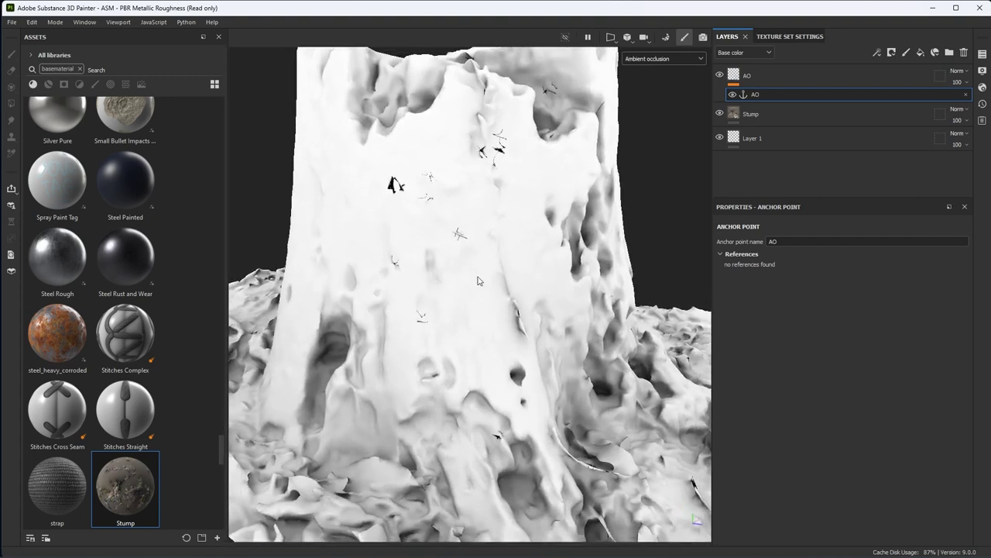
# Step: Add a paint layer named Fix above the AO layer with the Clone tool active, and enlarge the layer stack area
pyautogui.click(778, 76)
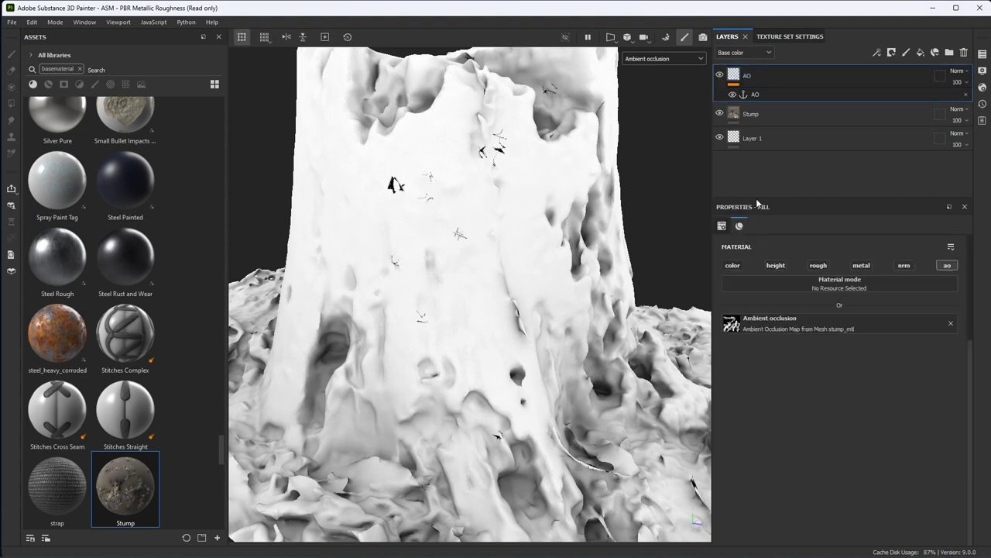
pyautogui.moveTo(757, 200); pyautogui.dragTo(757, 224)
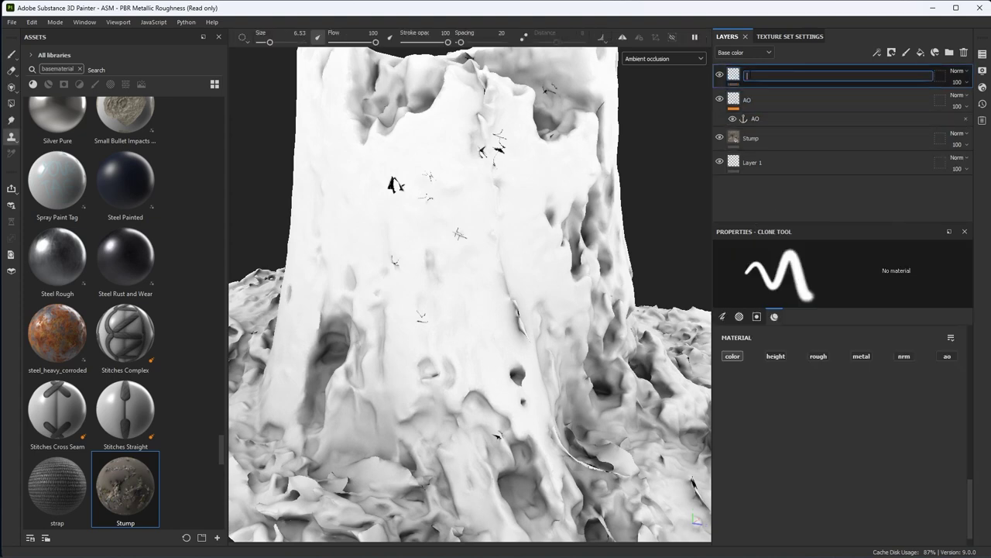
pyautogui.press('Return')
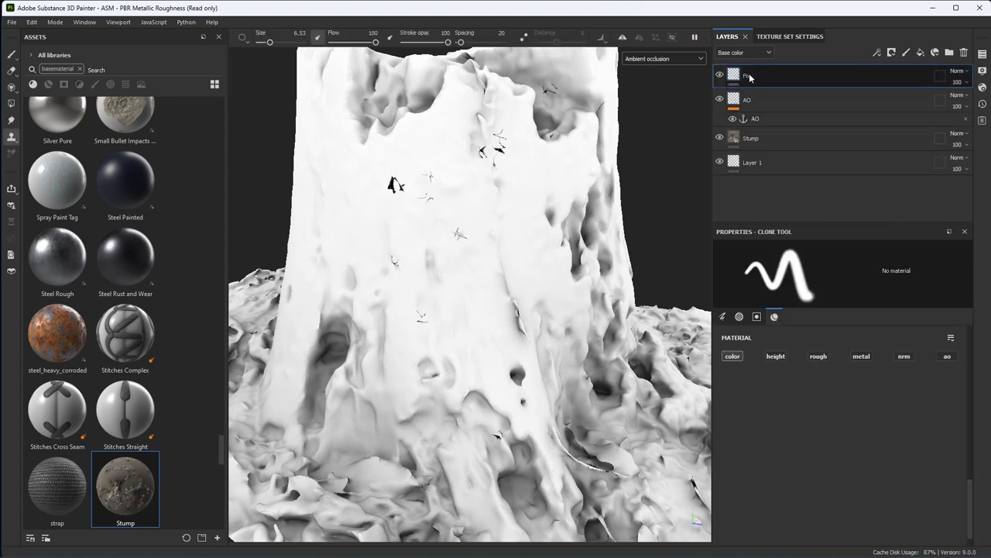
pyautogui.moveTo(733, 101)
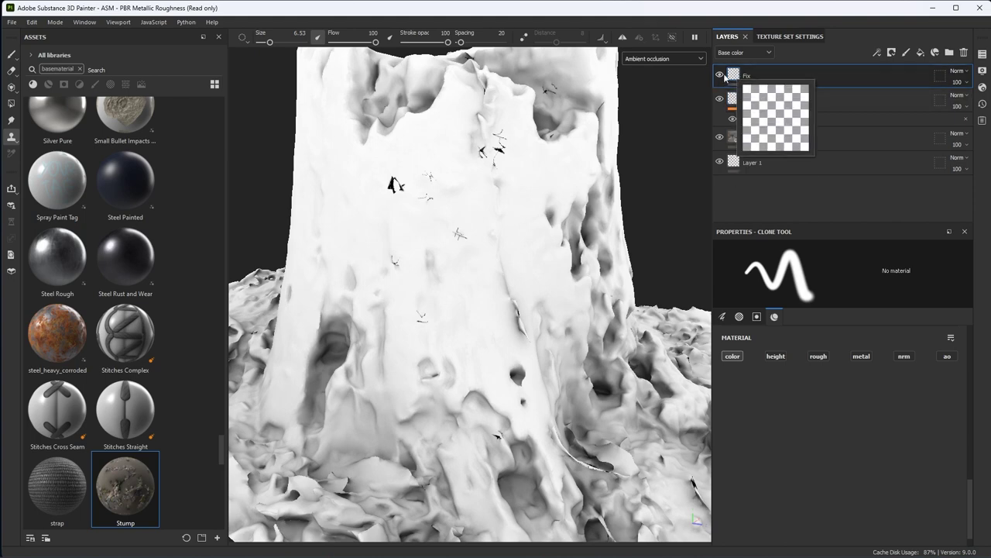
pyautogui.moveTo(711, 95); pyautogui.dragTo(655, 95)
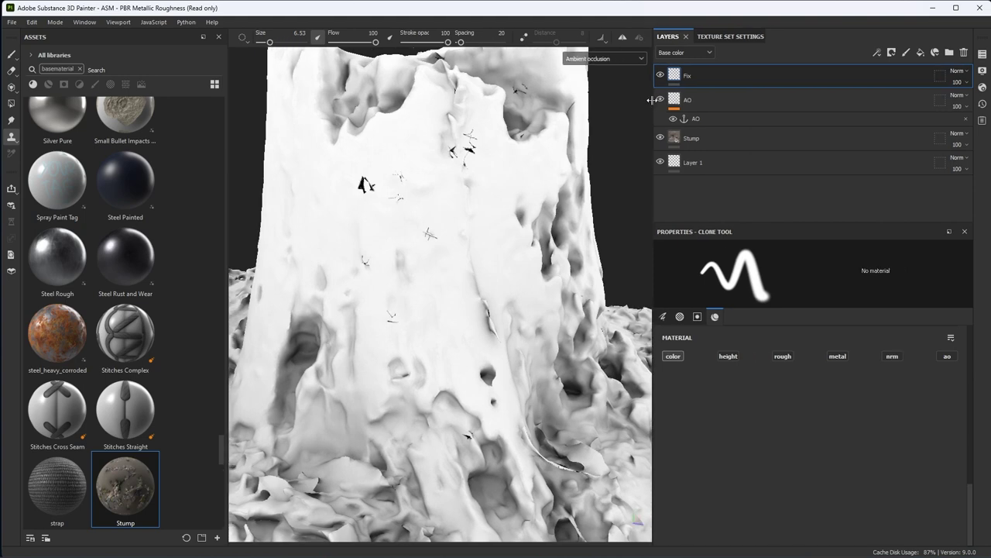
# Step: Set the Fix layer's blending mode to Passthrough and apply that blending mode to all channels
pyautogui.rightClick(703, 75)
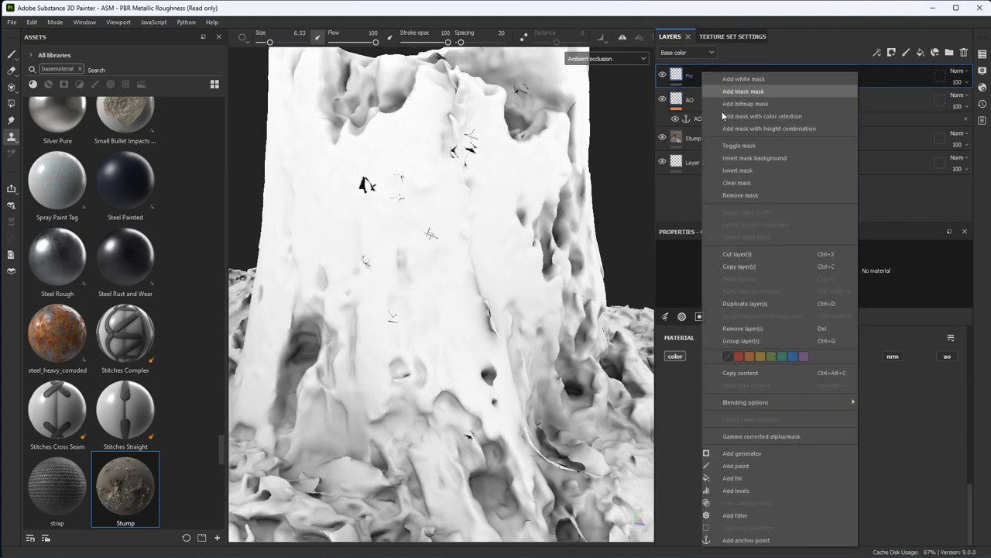
pyautogui.moveTo(739, 403)
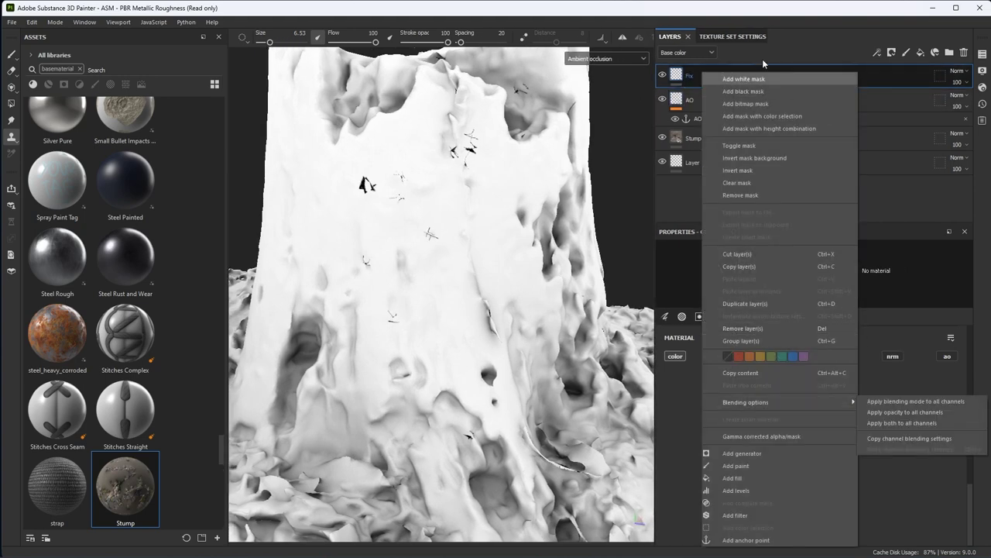
pyautogui.click(882, 76)
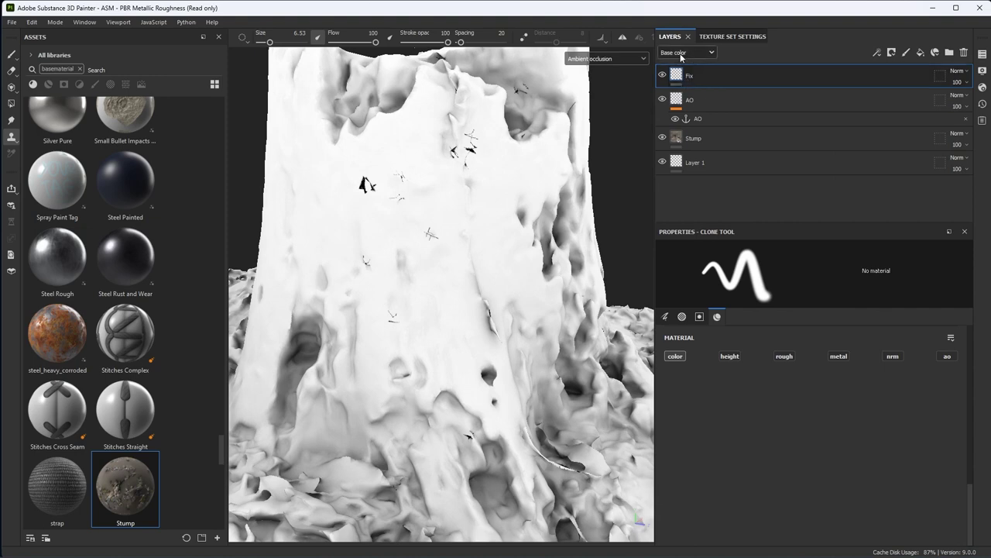
pyautogui.click(958, 71)
pyautogui.click(959, 91)
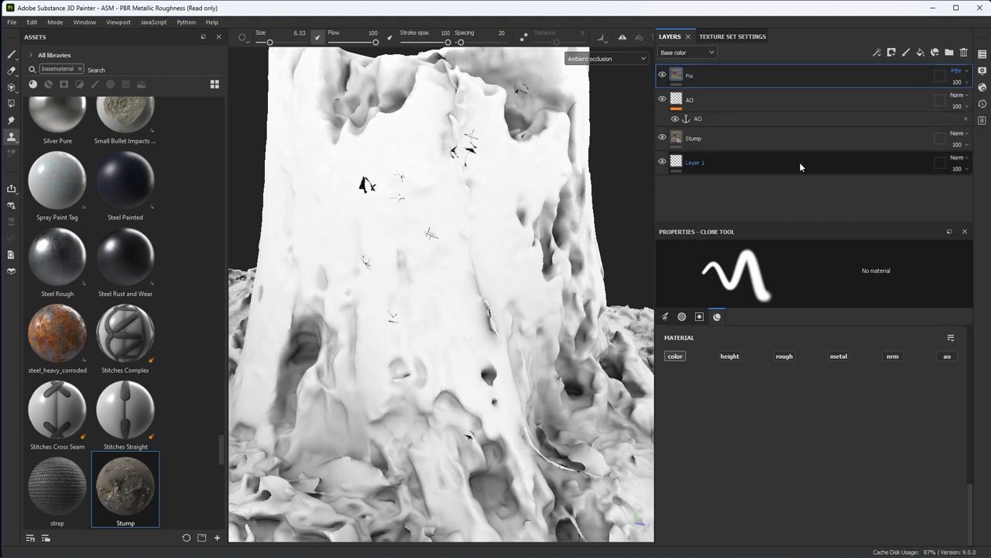
pyautogui.rightClick(702, 75)
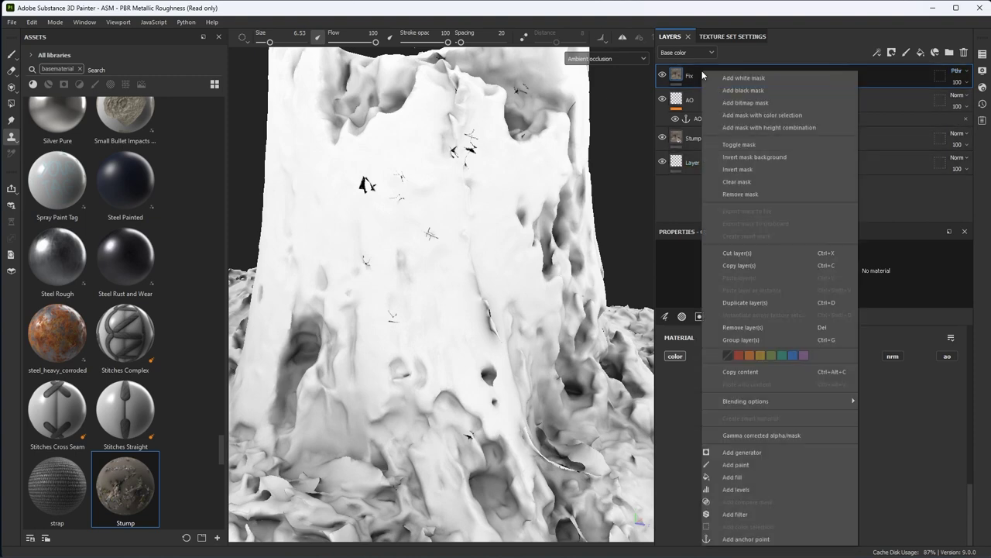
pyautogui.moveTo(736, 402)
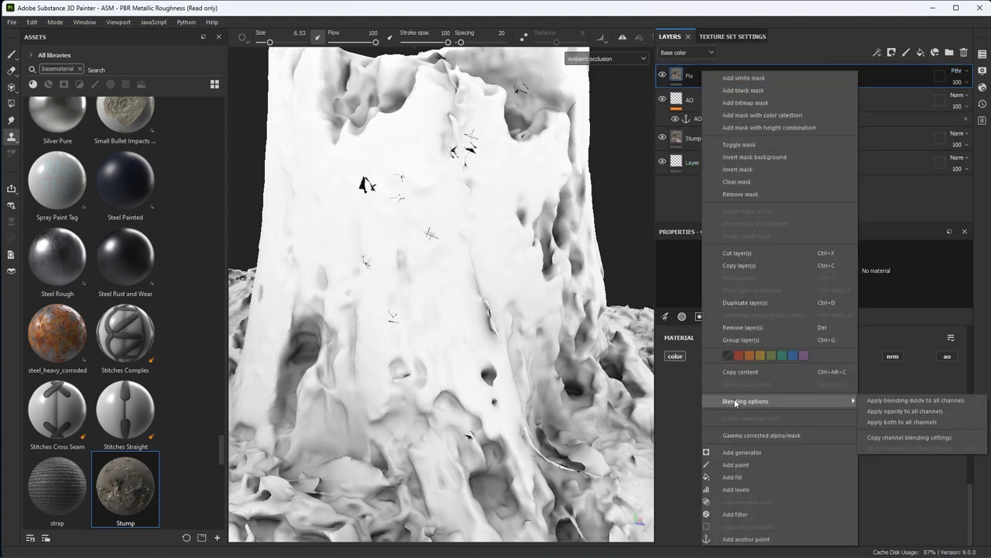
pyautogui.click(900, 402)
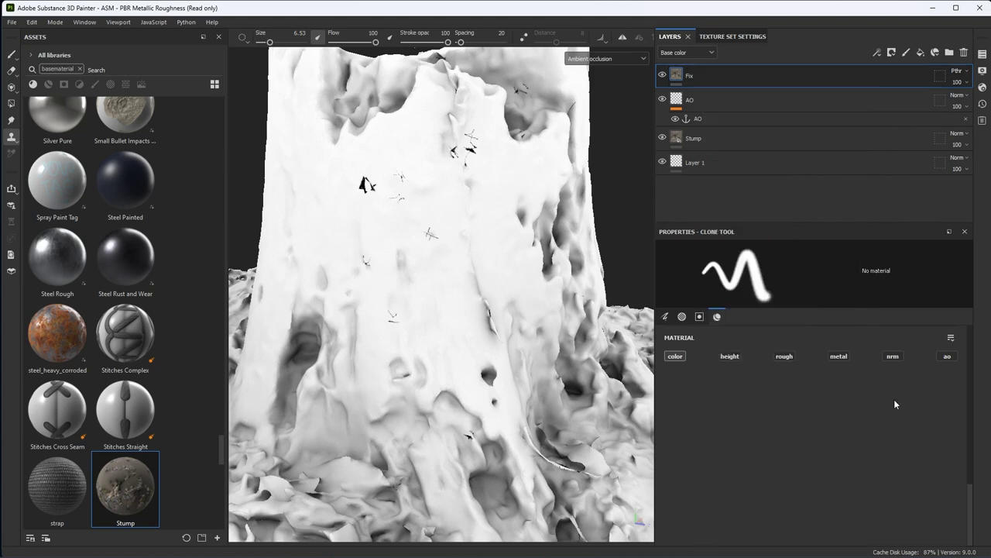
# Step: Check the Fix layer's blending mode in the Ambient occlusion channel, ending with the layer stack back on Base color
pyautogui.click(687, 52)
pyautogui.click(686, 116)
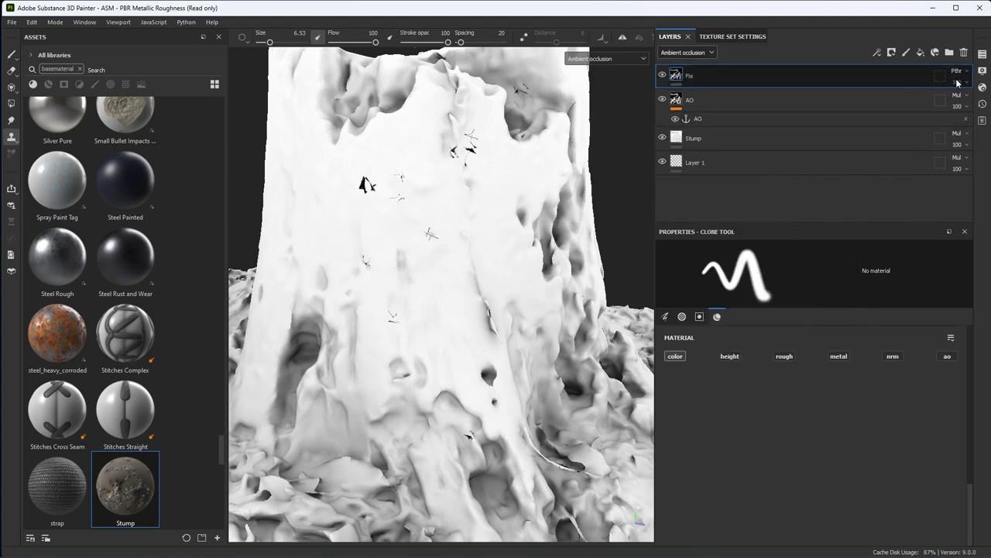
pyautogui.click(687, 52)
pyautogui.click(686, 65)
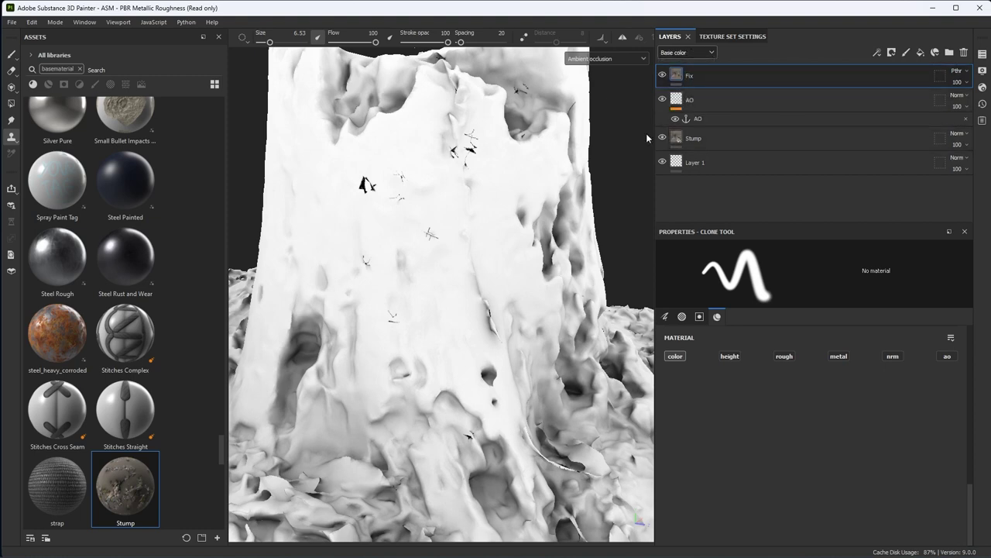
# Step: Switch the viewport from the baked mesh map to the paintable single-channel Ambient occlusion view
pyautogui.keyDown('alt'); pyautogui.moveTo(509, 200); pyautogui.dragTo(482, 227); pyautogui.keyUp('alt')
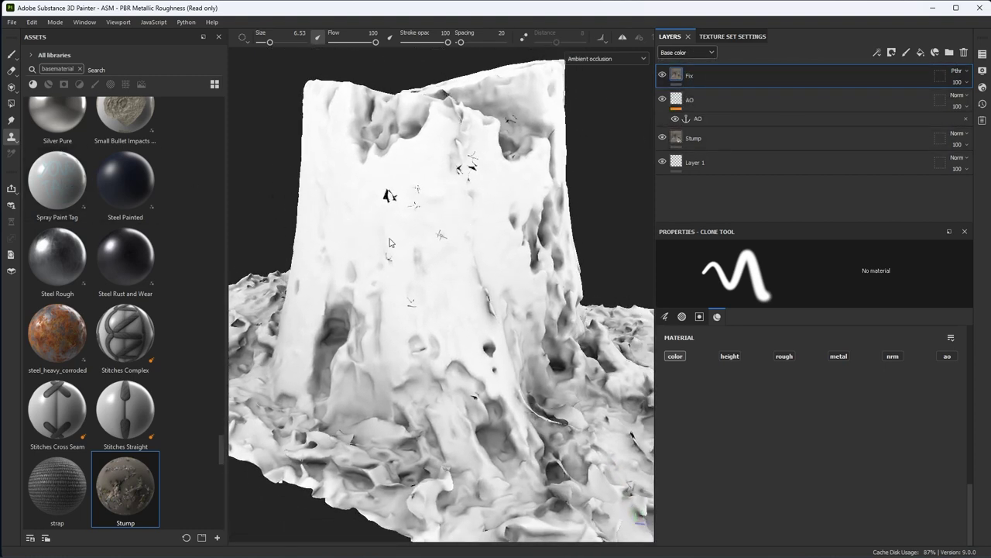
pyautogui.click(408, 201)
pyautogui.click(607, 61)
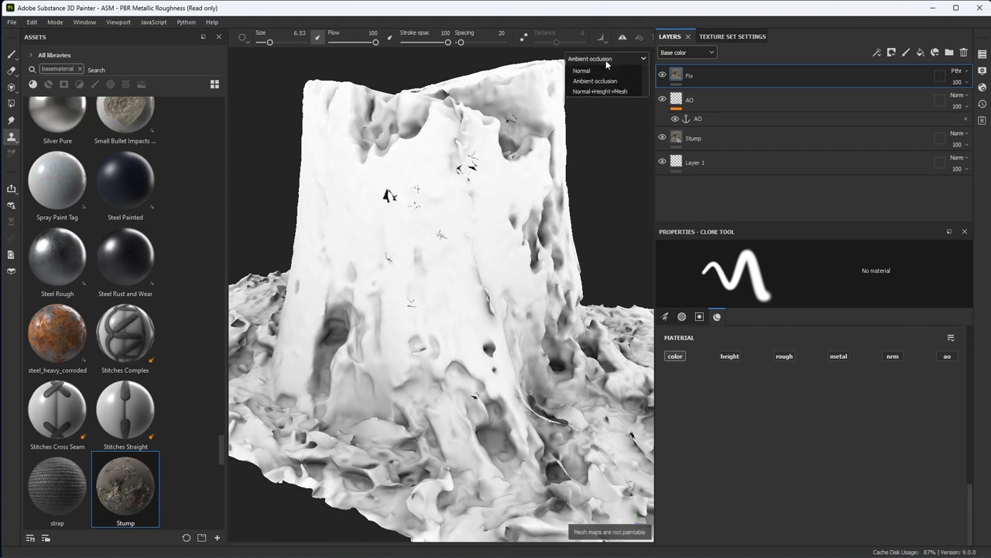
pyautogui.click(600, 139)
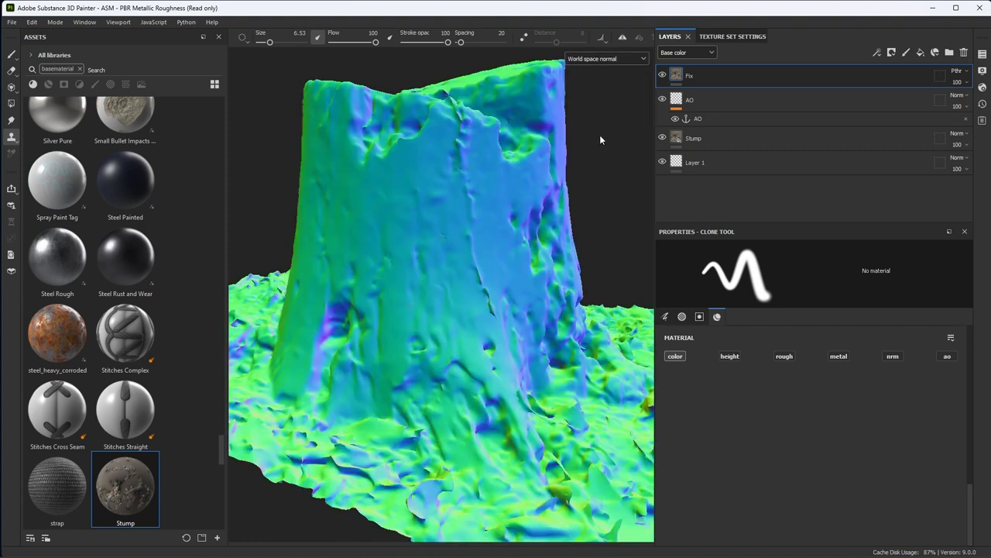
pyautogui.click(605, 61)
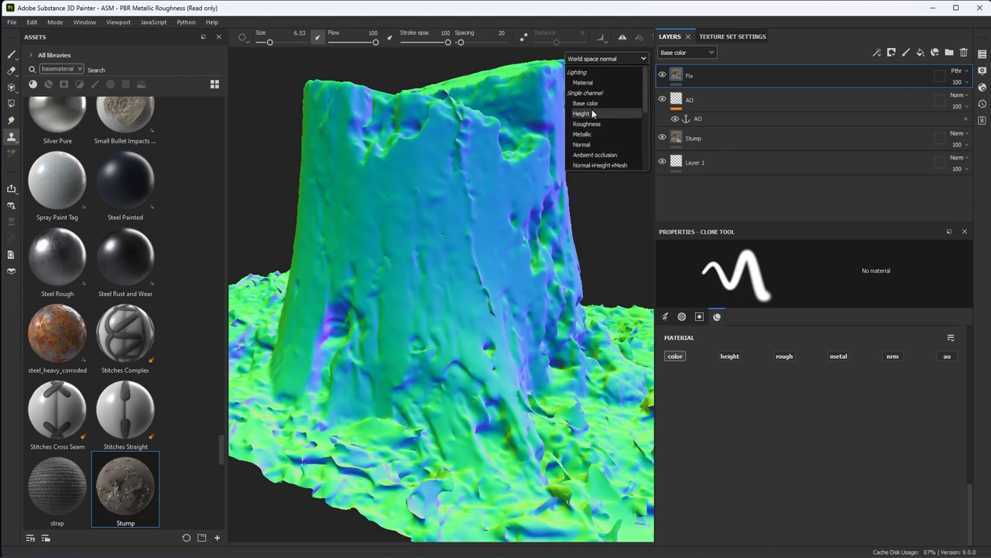
pyautogui.click(596, 127)
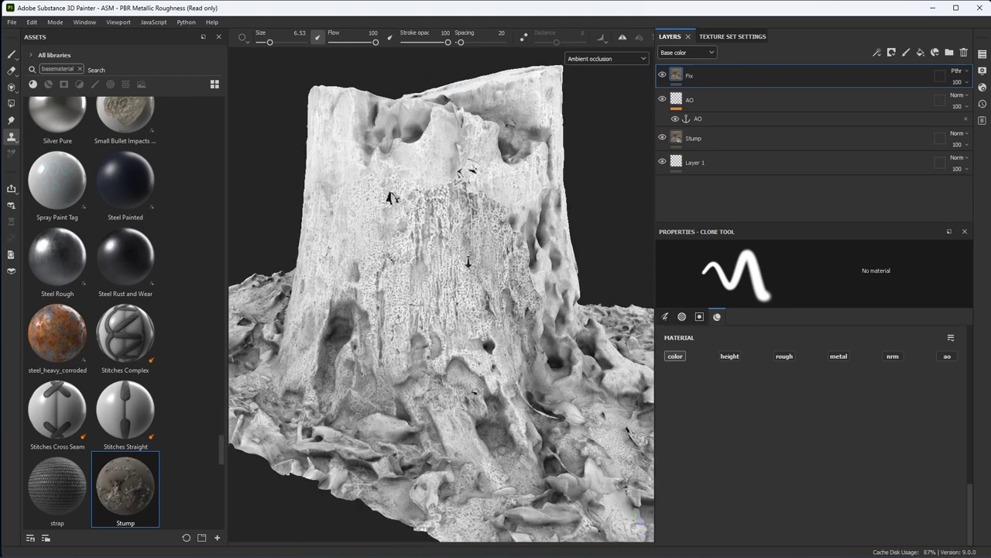
# Step: Set the Fix layer's clone source on clean bark beside the dark artefact on the upper trunk
pyautogui.scroll(5, 487, 259)
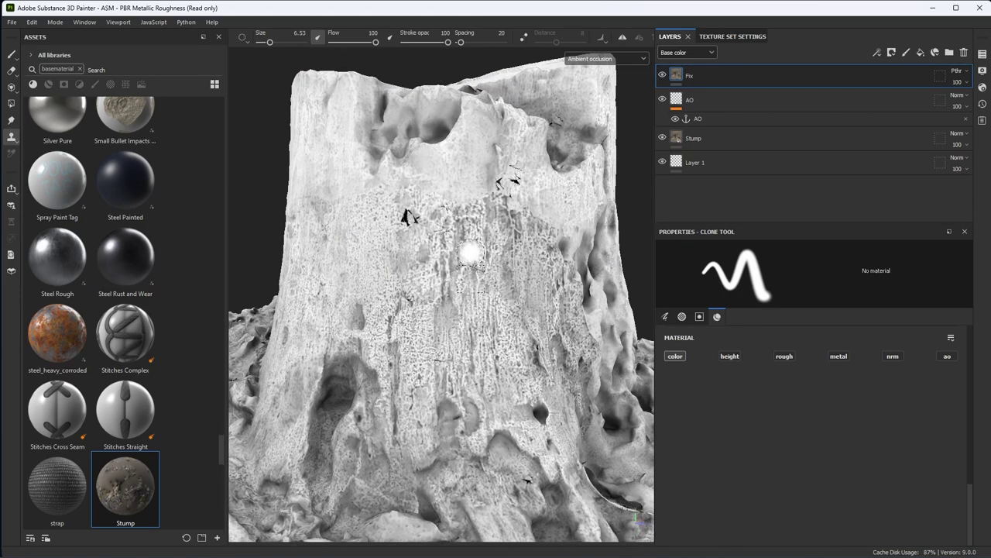
pyautogui.moveTo(678, 75); pyautogui.dragTo(681, 74)
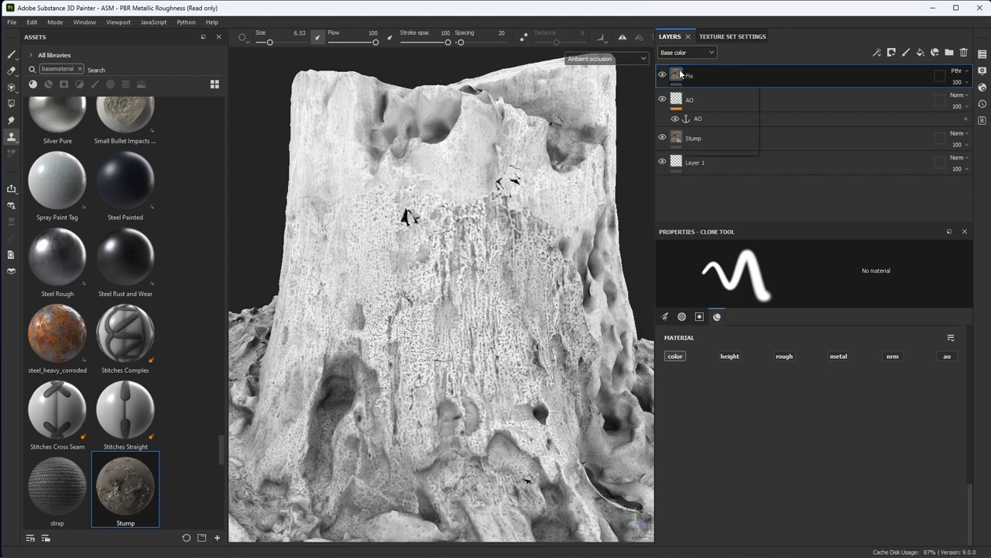
pyautogui.scroll(3, 491, 284)
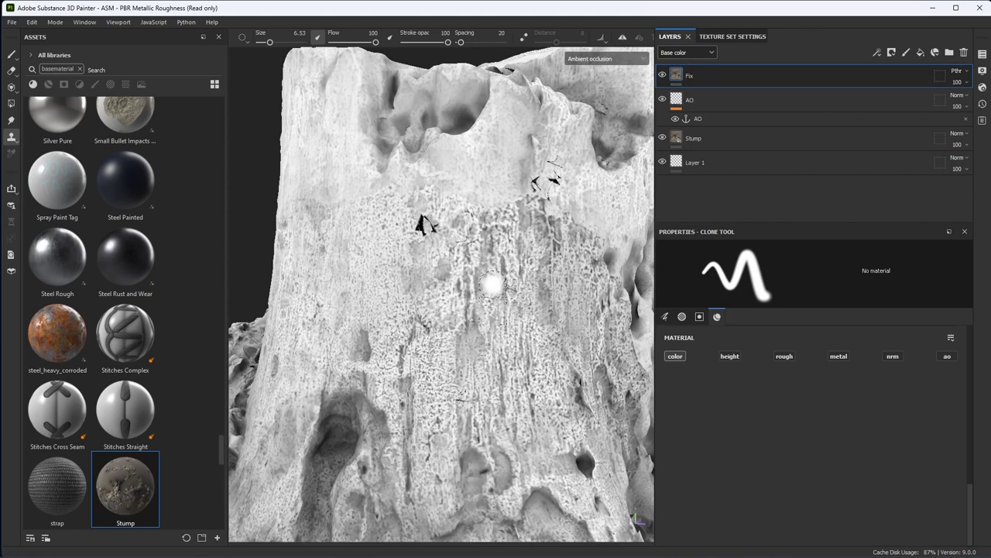
pyautogui.scroll(2, 491, 284)
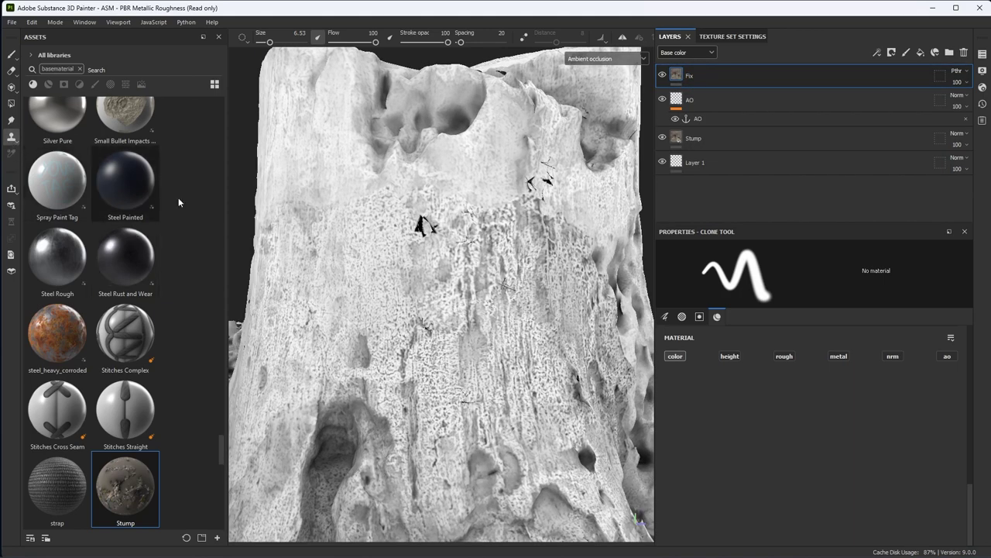
pyautogui.scroll(2, 441, 268)
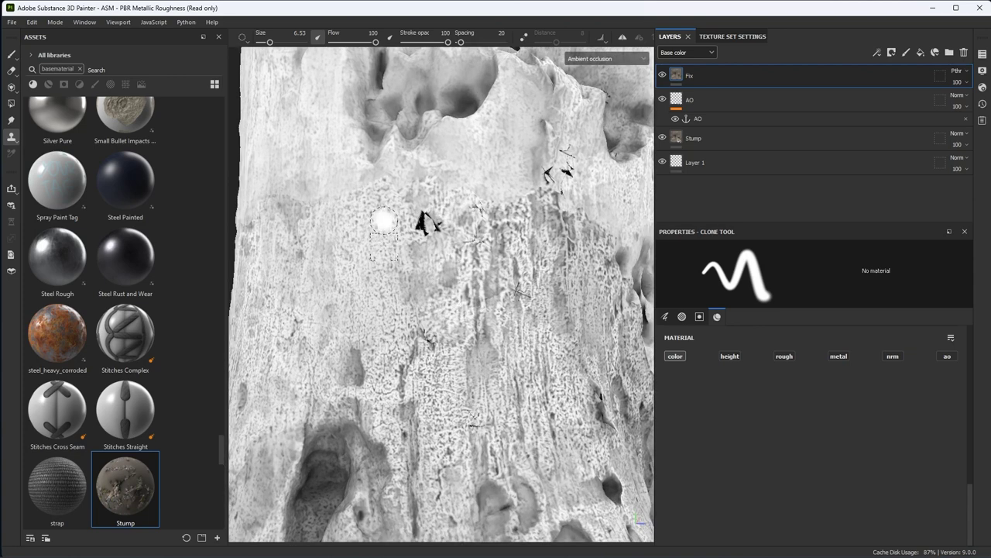
pyautogui.press('v')
pyautogui.click(378, 217)
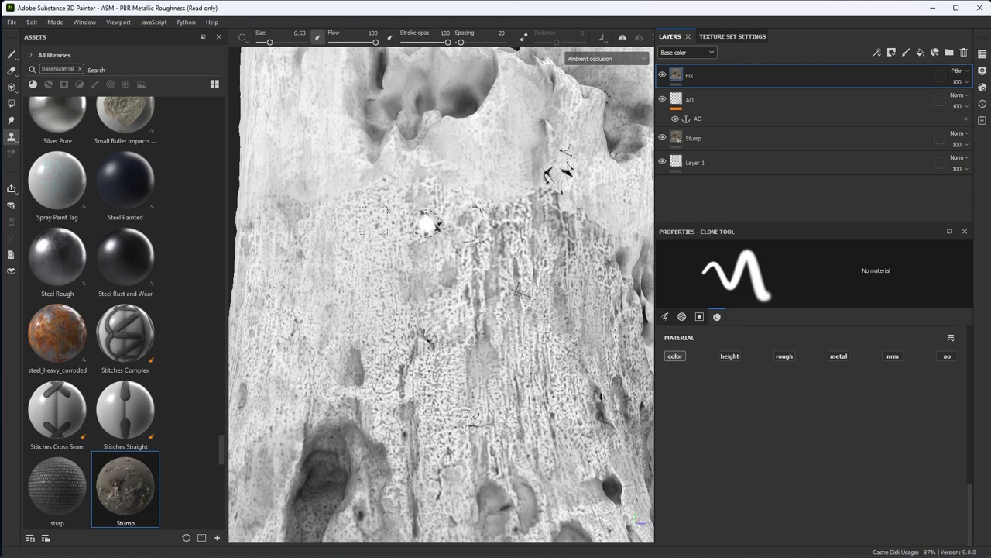
# Step: Limit the Clone tool to the ao channel by enabling ao and disabling color
pyautogui.rightClick(475, 161)
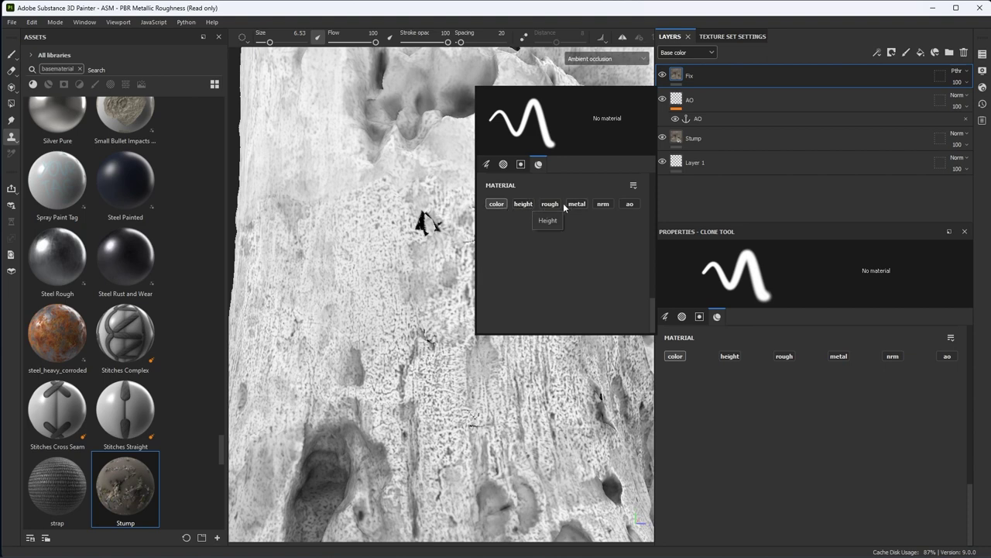
pyautogui.click(630, 203)
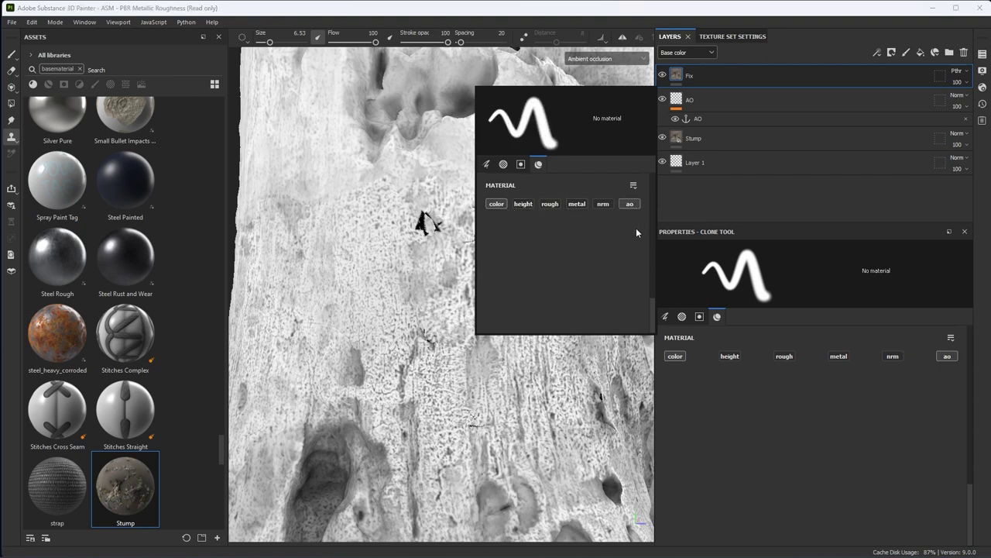
pyautogui.click(495, 204)
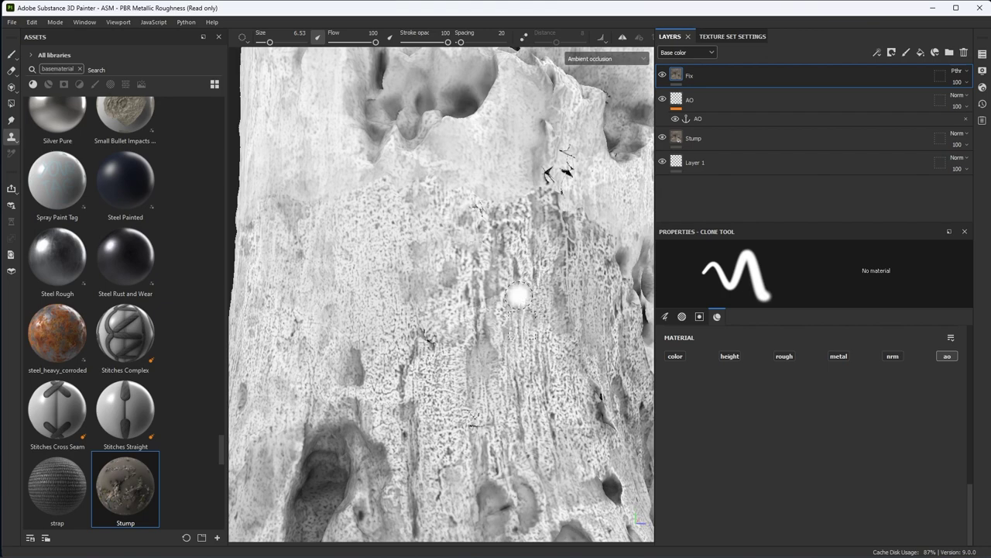
# Step: Clone clean bark over the small dark artefacts near the trunk's upper rim, beside the deep hollow
pyautogui.keyDown('alt'); pyautogui.moveTo(518, 292); pyautogui.dragTo(467, 276); pyautogui.keyUp('alt')
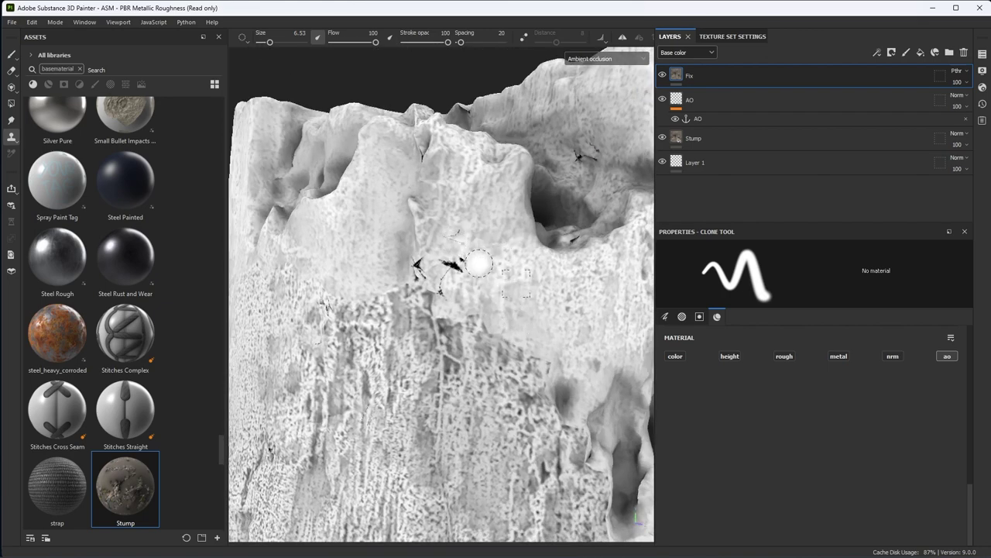
pyautogui.moveTo(464, 269); pyautogui.dragTo(443, 286)
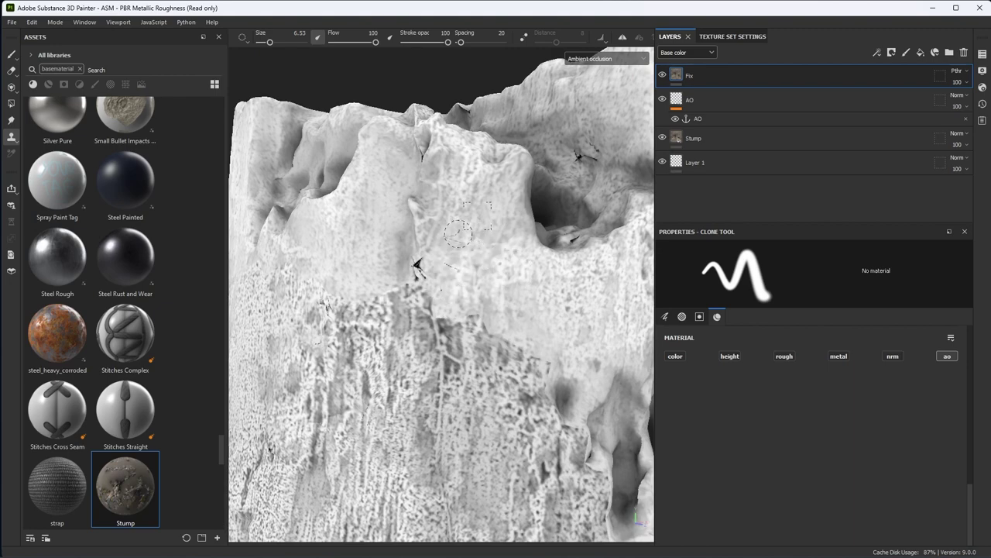
pyautogui.moveTo(434, 240)
pyautogui.keyDown('alt'); pyautogui.mouseDown()
pyautogui.moveTo(456, 275)
pyautogui.moveTo(427, 254)
pyautogui.moveTo(415, 279)
pyautogui.moveTo(418, 155)
pyautogui.moveTo(433, 272)
pyautogui.mouseUp(); pyautogui.keyUp('alt')
pyautogui.scroll(-3, 422, 287)
pyautogui.scroll(3, 465, 310)
pyautogui.moveTo(406, 226); pyautogui.dragTo(395, 240)
pyautogui.scroll(-5, 397, 240)
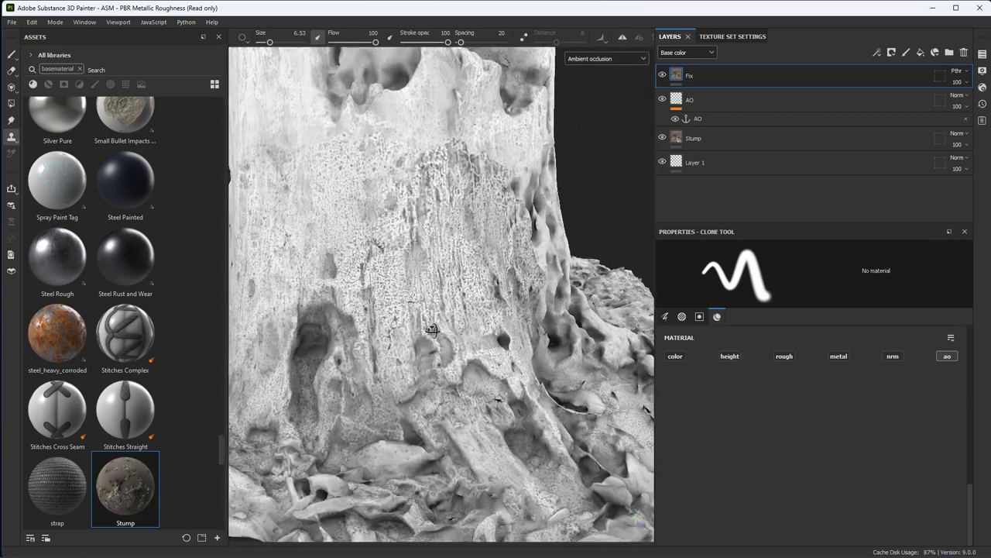
# Step: Clone out the small dark marks on the smooth bark around the other side of the stump
pyautogui.scroll(5, 472, 346)
pyautogui.scroll(-3, 469, 333)
pyautogui.scroll(4, 471, 264)
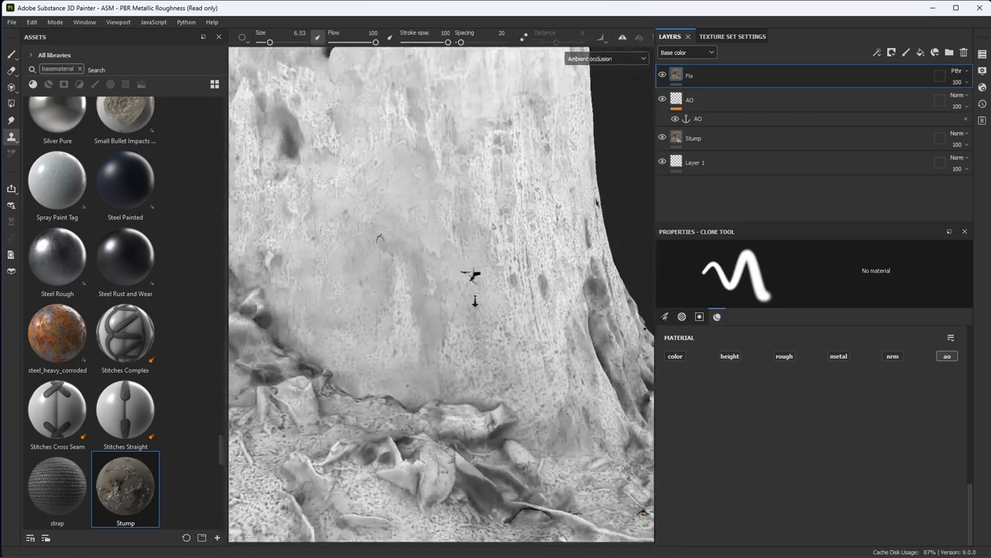
pyautogui.scroll(-2, 465, 267)
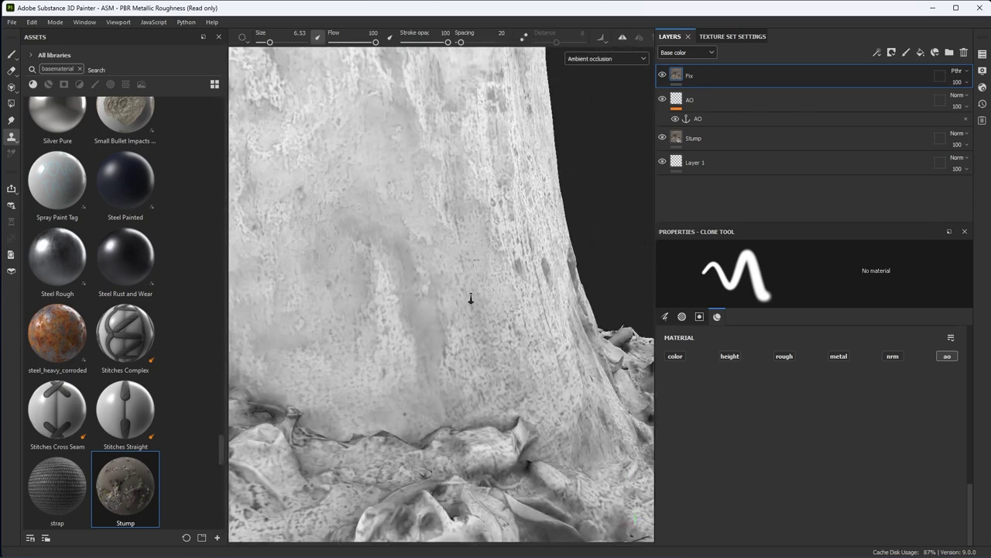
pyautogui.scroll(-3, 427, 270)
pyautogui.scroll(5, 428, 270)
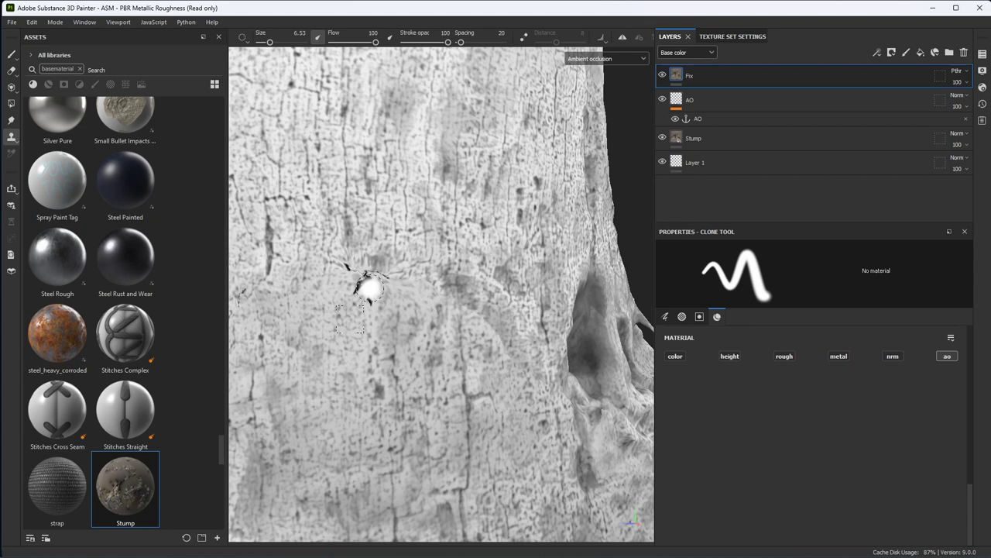
# Step: Clone clean bark over the dark cracks in the rough bark, resampling the source around them, and return the viewport to the Material view
pyautogui.press('v')
pyautogui.click(370, 202)
pyautogui.moveTo(356, 246)
pyautogui.mouseDown()
pyautogui.moveTo(386, 259)
pyautogui.moveTo(356, 262)
pyautogui.moveTo(374, 276)
pyautogui.moveTo(371, 300)
pyautogui.moveTo(362, 287)
pyautogui.moveTo(377, 288)
pyautogui.mouseUp()
pyautogui.press('v')
pyautogui.click(380, 215)
pyautogui.press('v')
pyautogui.click(392, 248)
pyautogui.press('v')
pyautogui.click(389, 302)
pyautogui.keyDown('alt'); pyautogui.moveTo(382, 325); pyautogui.dragTo(341, 311, button='right'); pyautogui.keyUp('alt')
pyautogui.keyDown('alt'); pyautogui.moveTo(395, 343); pyautogui.dragTo(418, 323, button='middle'); pyautogui.keyUp('alt')
pyautogui.keyDown('alt'); pyautogui.moveTo(418, 323); pyautogui.dragTo(346, 304, button='right'); pyautogui.keyUp('alt')
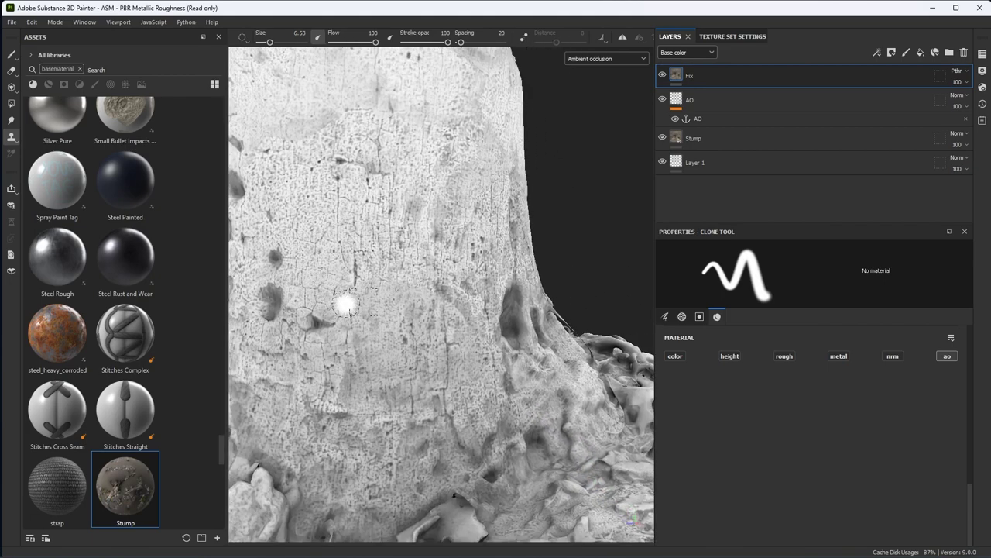
pyautogui.keyDown('alt'); pyautogui.moveTo(345, 304); pyautogui.dragTo(361, 279, button='middle'); pyautogui.keyUp('alt')
pyautogui.keyDown('alt'); pyautogui.moveTo(361, 279); pyautogui.dragTo(401, 282, button='right'); pyautogui.keyUp('alt')
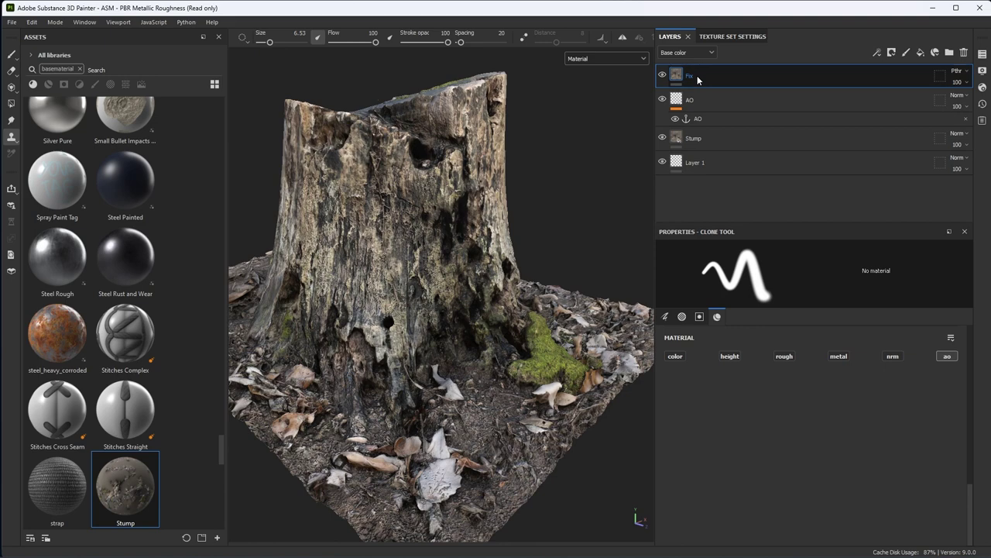
# Step: Delete the AO layer's anchor point and add an anchor point named Scan Fix to the Fix layer
pyautogui.click(966, 118)
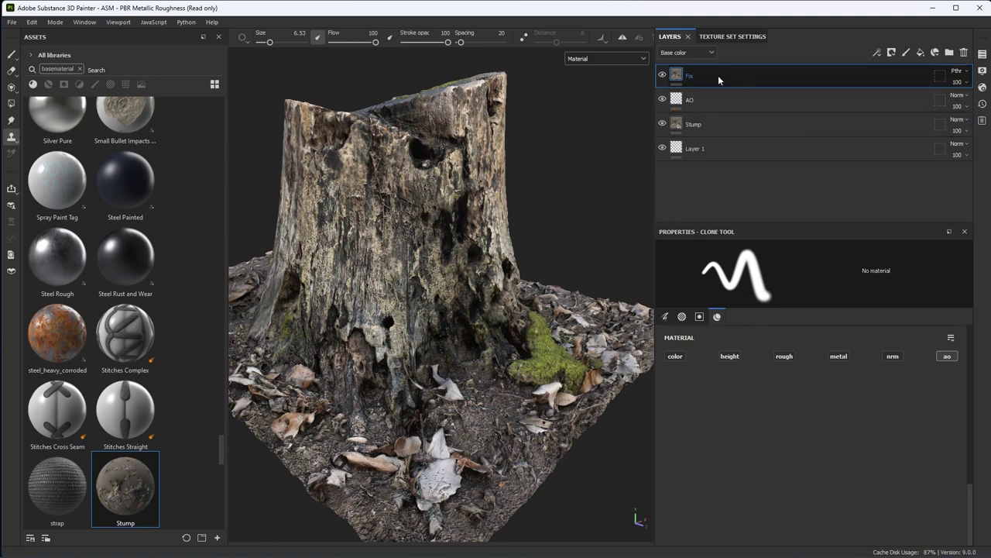
pyautogui.click(877, 52)
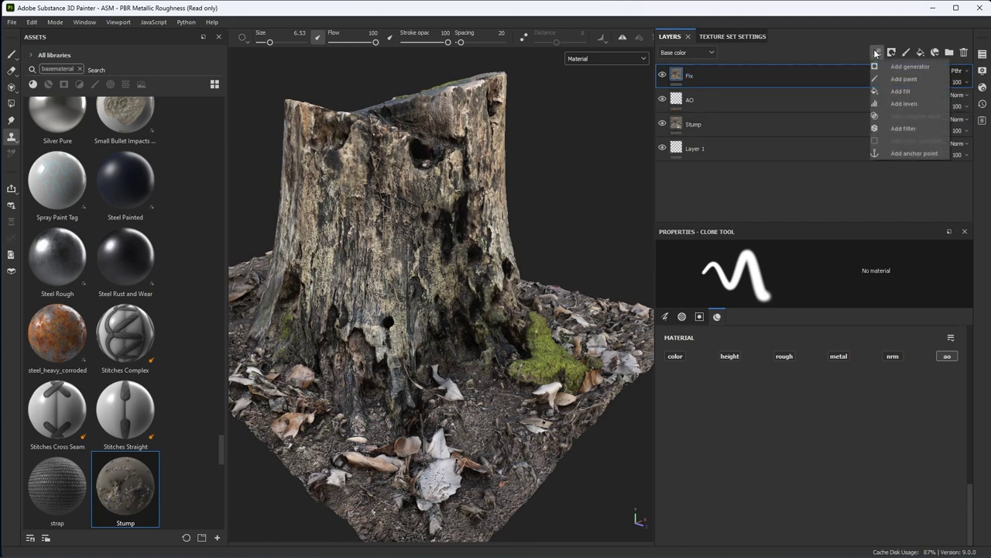
pyautogui.click(903, 153)
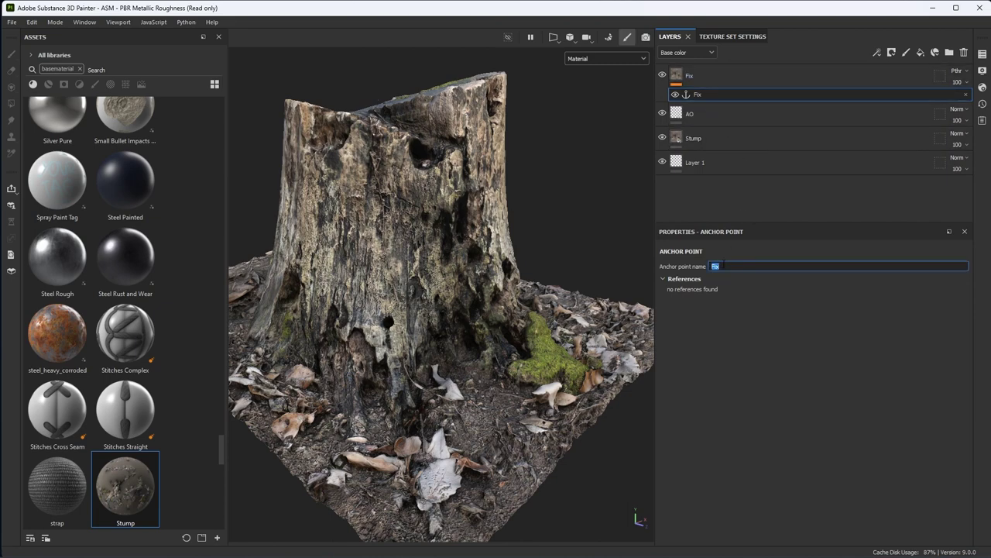
pyautogui.write('Scan Fix')
pyautogui.click(726, 85)
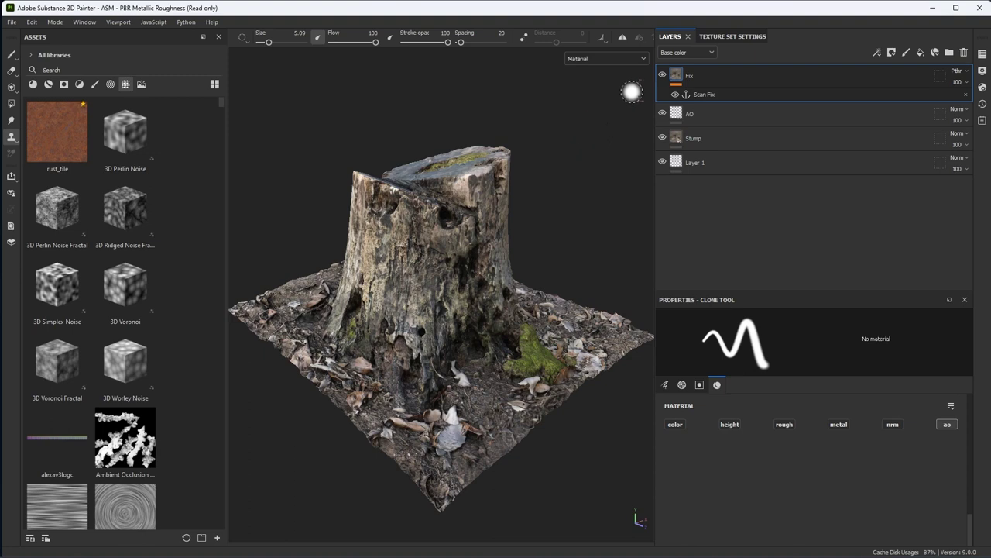
# Step: Add a folder named Snow above the Fix layer
pyautogui.click(950, 52)
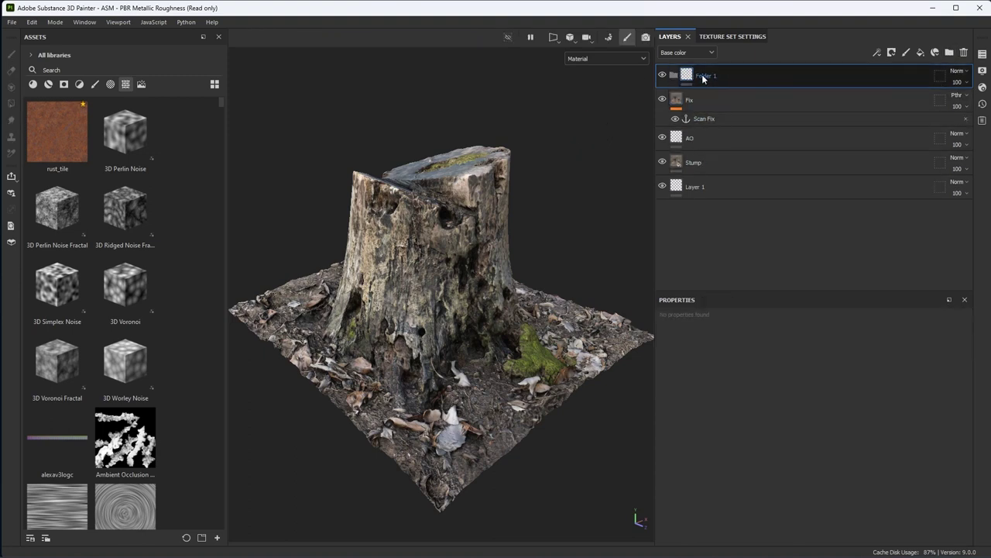
pyautogui.doubleClick(730, 81)
pyautogui.write('Snow')
pyautogui.press('Return')
# Step: Add a fill layer named Base inside the Snow folder and enlarge the properties area
pyautogui.click(921, 51)
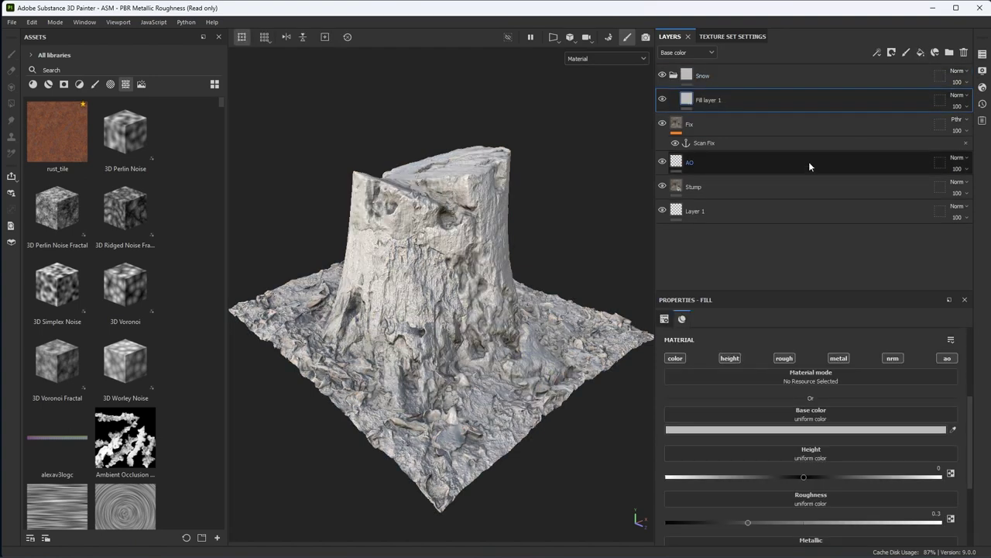
pyautogui.doubleClick(724, 101)
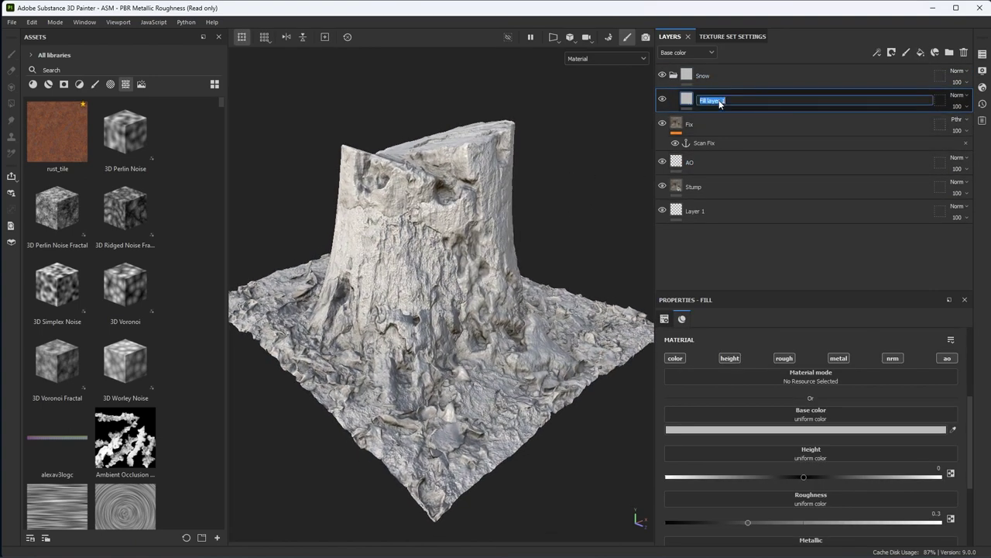
pyautogui.write('Base')
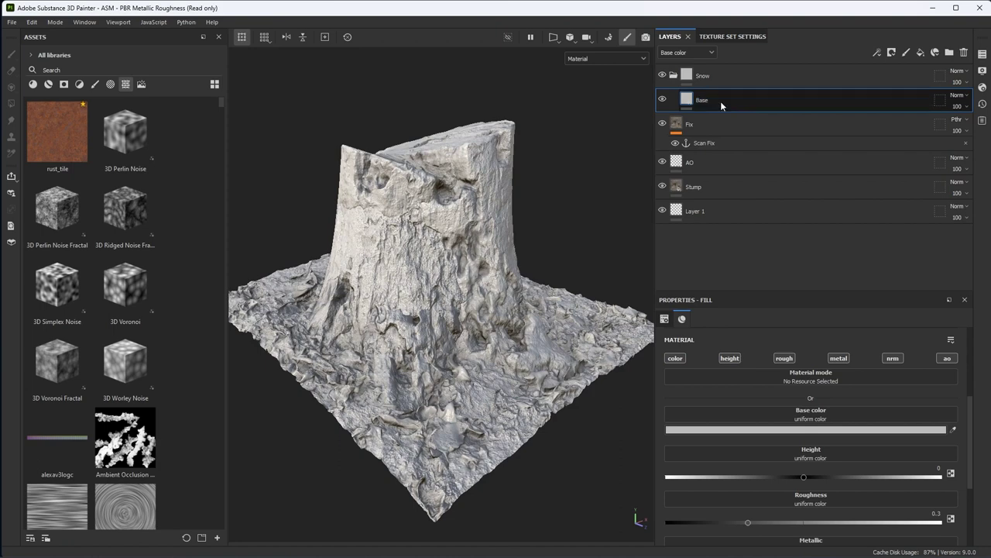
pyautogui.press('Return')
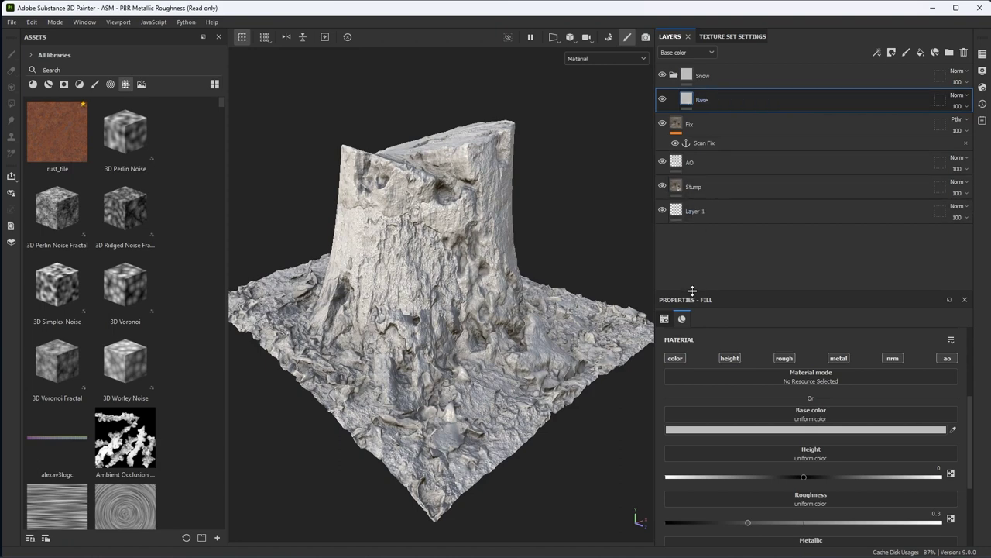
pyautogui.moveTo(693, 290); pyautogui.dragTo(686, 236)
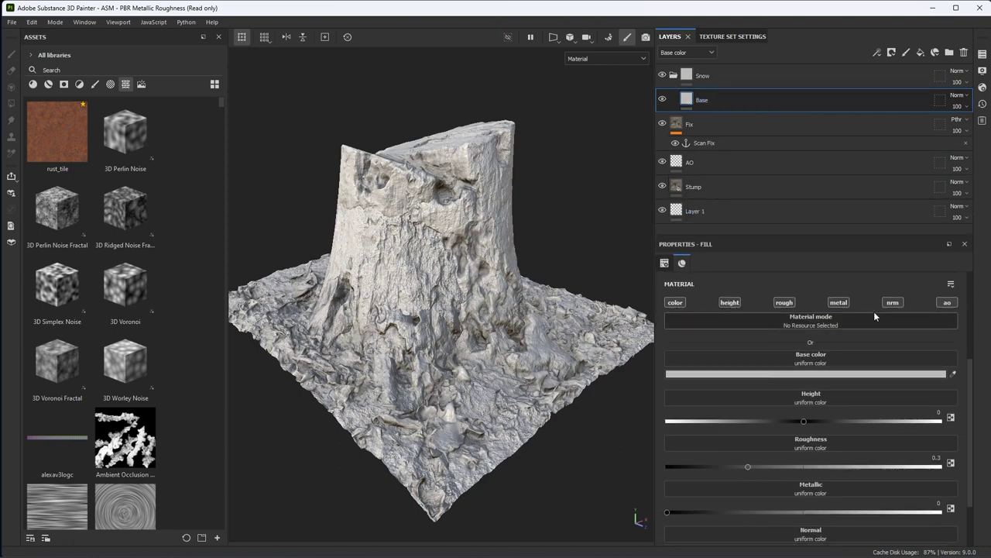
# Step: Apply the Snow folder's Normal blending mode to all channels
pyautogui.keyDown('alt'); pyautogui.moveTo(403, 302); pyautogui.dragTo(481, 292); pyautogui.keyUp('alt')
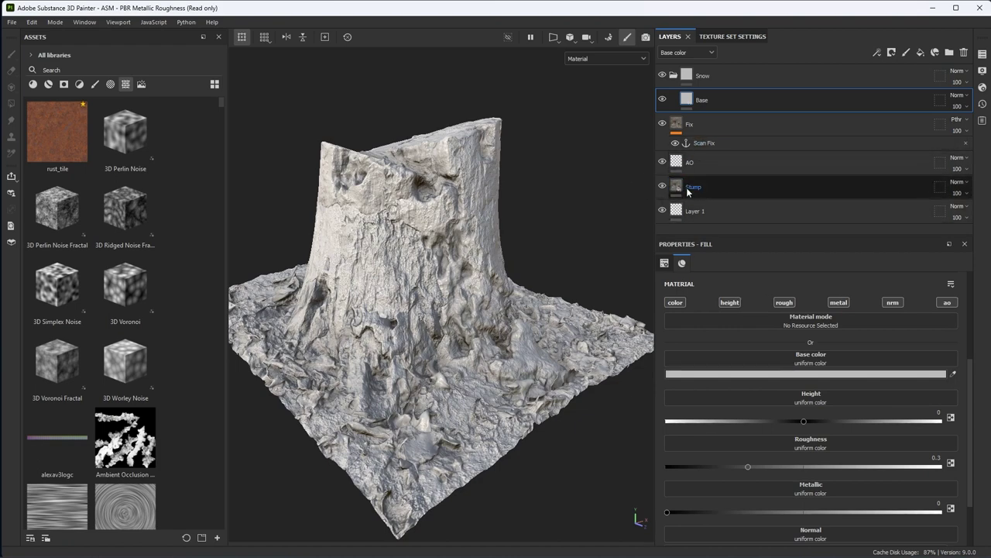
pyautogui.click(686, 78)
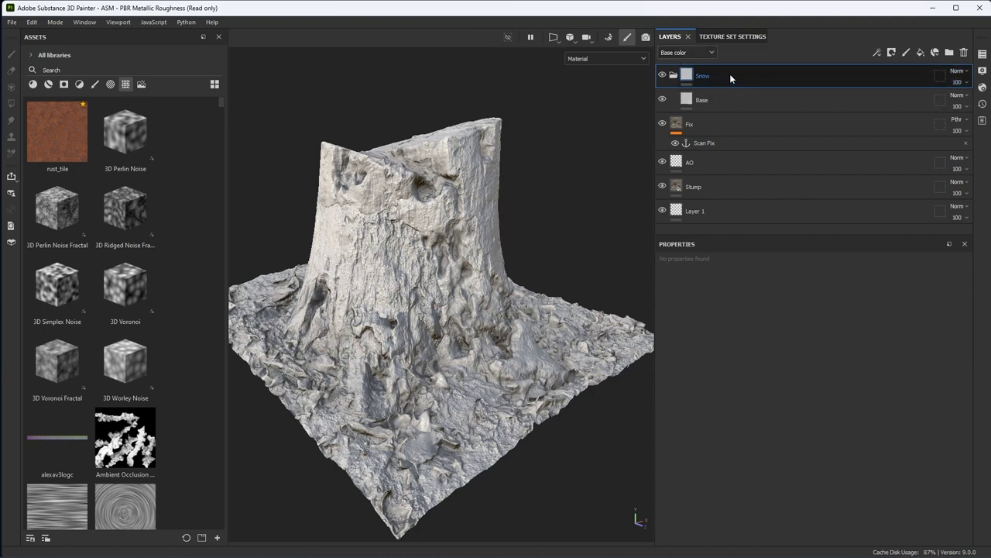
pyautogui.rightClick(697, 75)
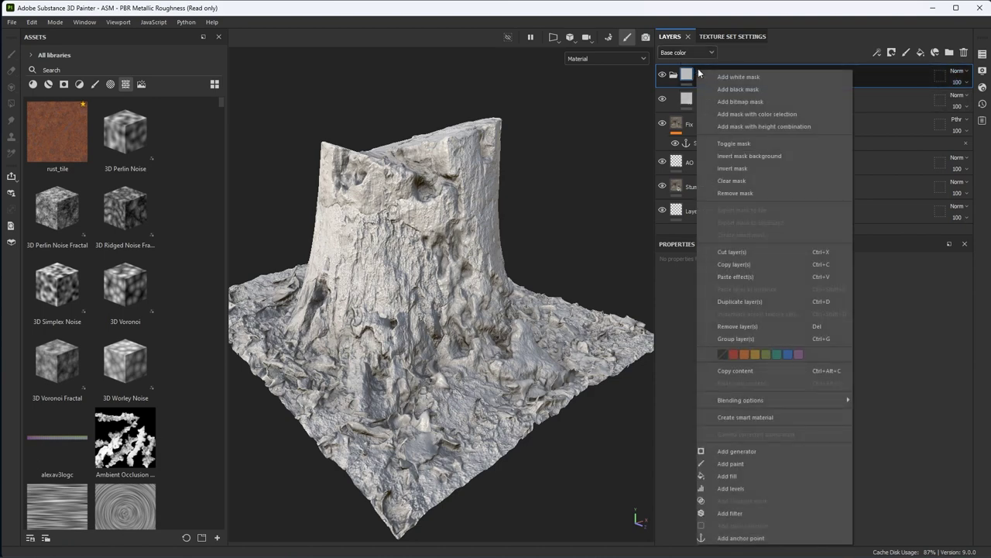
pyautogui.moveTo(742, 400)
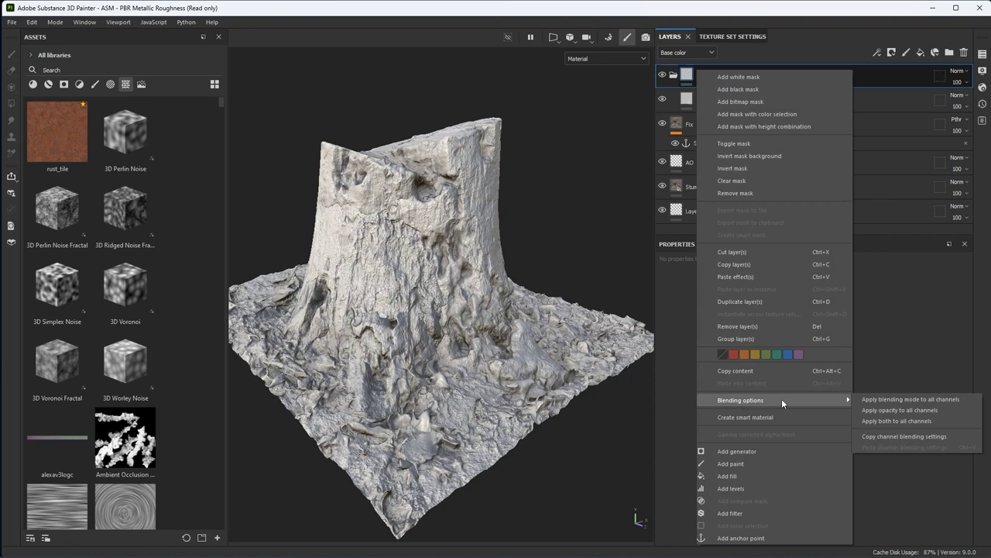
pyautogui.click(877, 401)
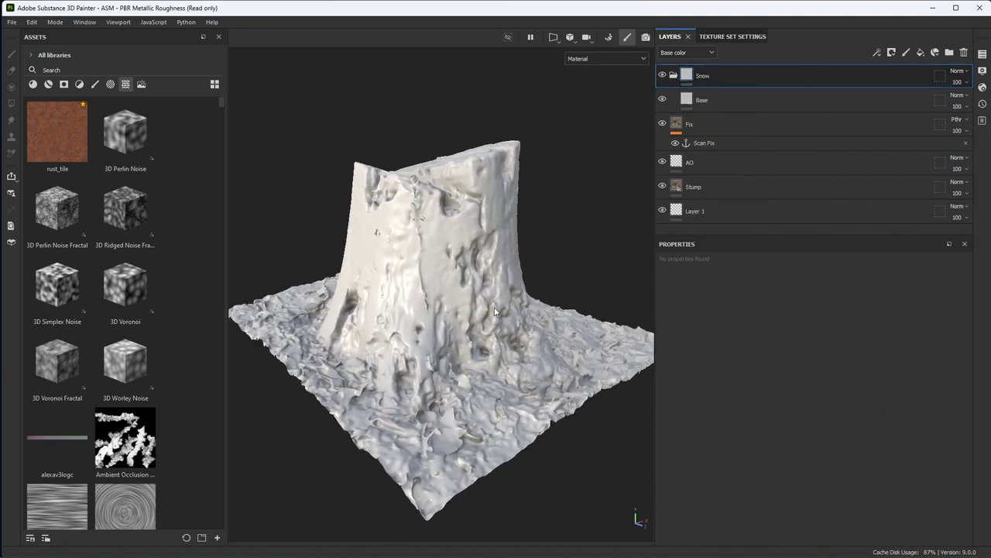
# Step: Examine the white snow surface on the upper trunk up close for scan detail still showing through
pyautogui.scroll(2, 486, 288)
pyautogui.keyDown('alt'); pyautogui.moveTo(486, 294); pyautogui.dragTo(518, 309); pyautogui.keyUp('alt')
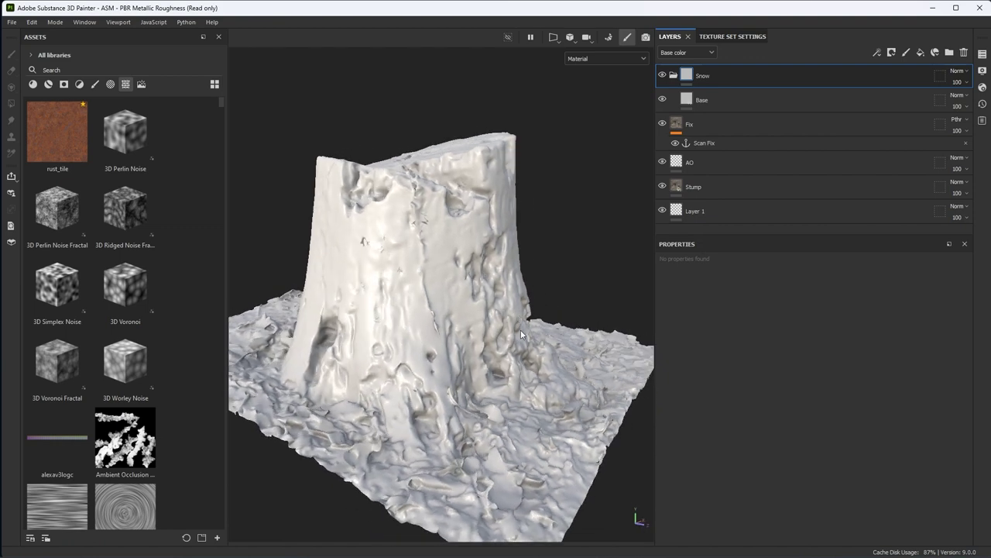
pyautogui.scroll(3, 358, 223)
pyautogui.keyDown('alt'); pyautogui.moveTo(435, 306); pyautogui.dragTo(471, 284, button='middle'); pyautogui.keyUp('alt')
pyautogui.keyDown('alt'); pyautogui.moveTo(471, 284); pyautogui.dragTo(442, 327); pyautogui.keyUp('alt')
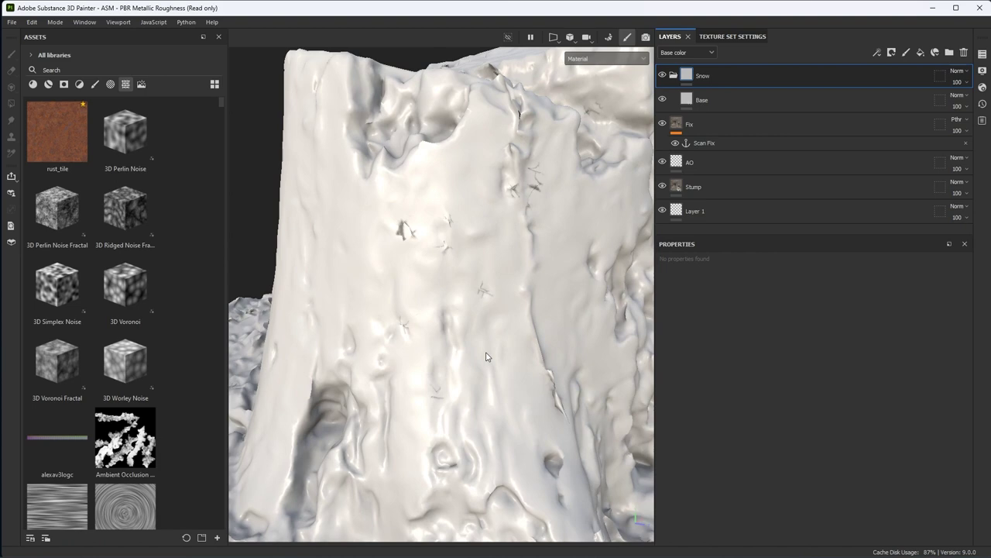
pyautogui.keyDown('alt'); pyautogui.moveTo(480, 320); pyautogui.dragTo(472, 300); pyautogui.keyUp('alt')
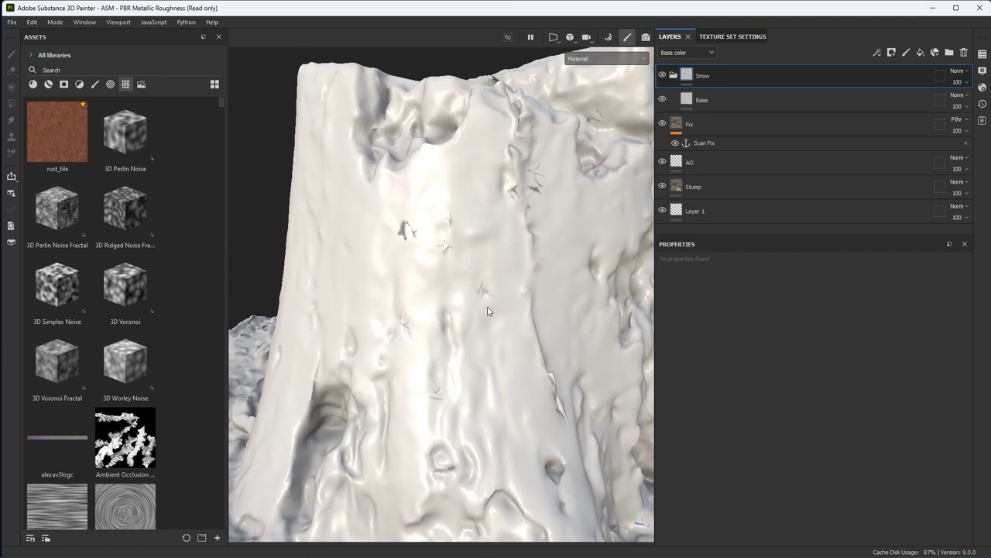
# Step: Hide the Snow folder, set the texture set's ambient occlusion mixing to Replace, and show the folder again
pyautogui.keyDown('alt'); pyautogui.moveTo(554, 194); pyautogui.dragTo(476, 270); pyautogui.keyUp('alt')
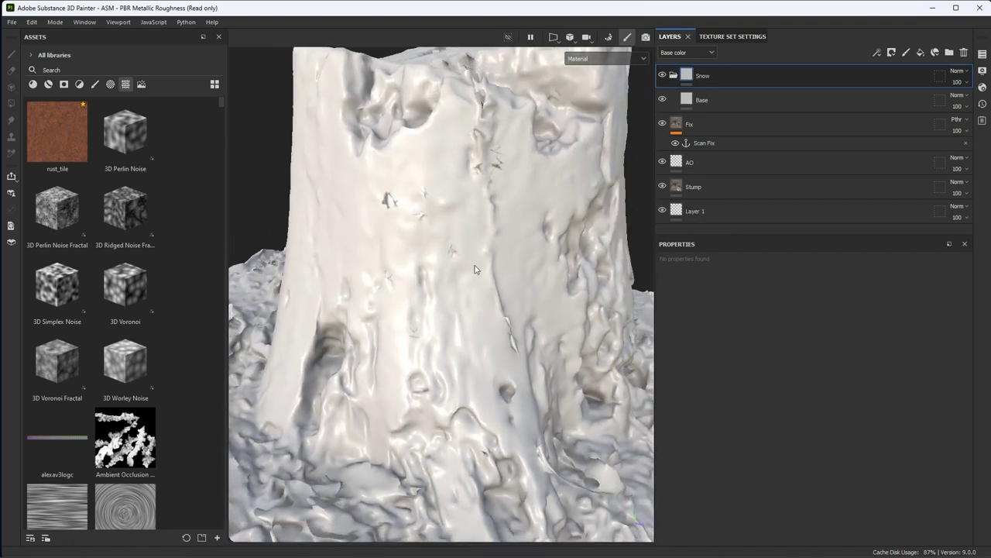
pyautogui.click(662, 75)
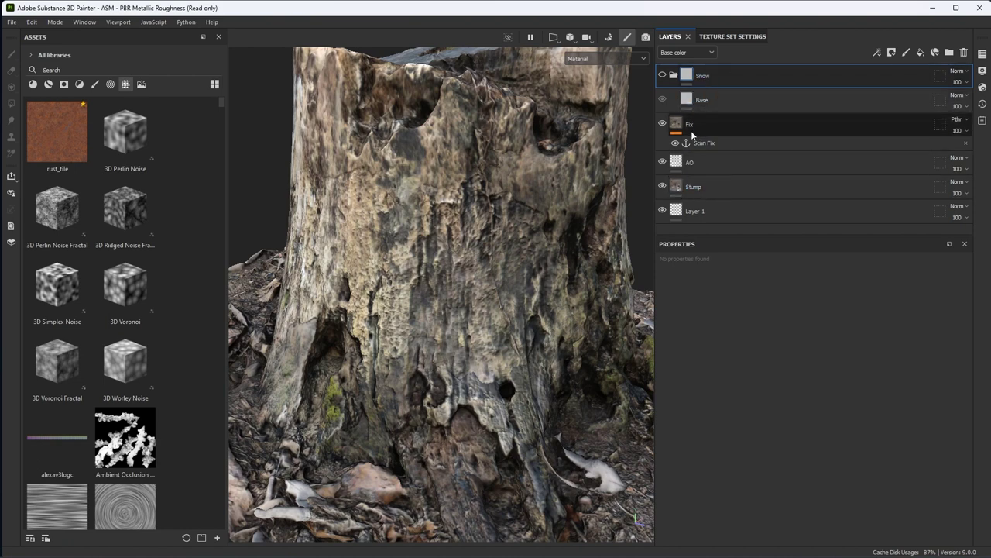
pyautogui.click(728, 37)
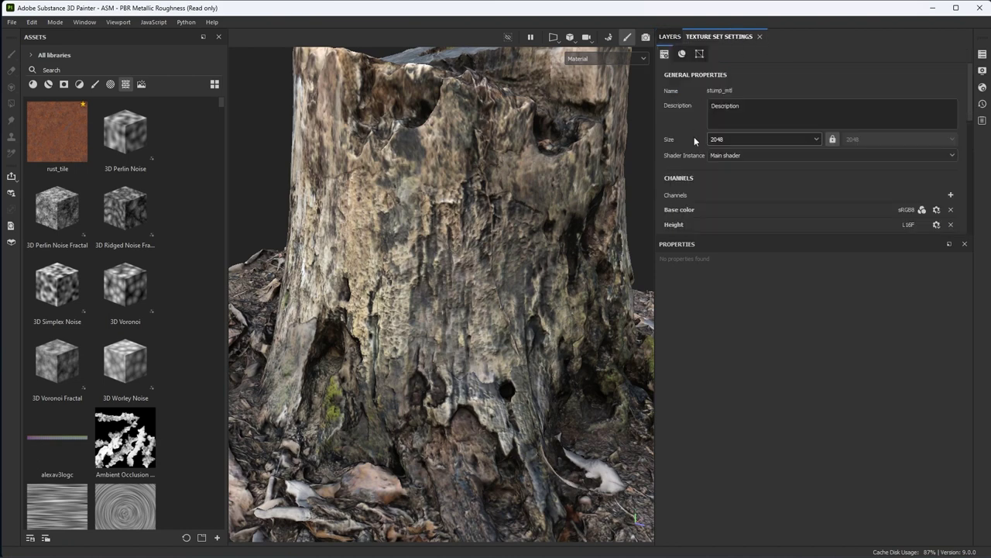
pyautogui.scroll(-5, 694, 137)
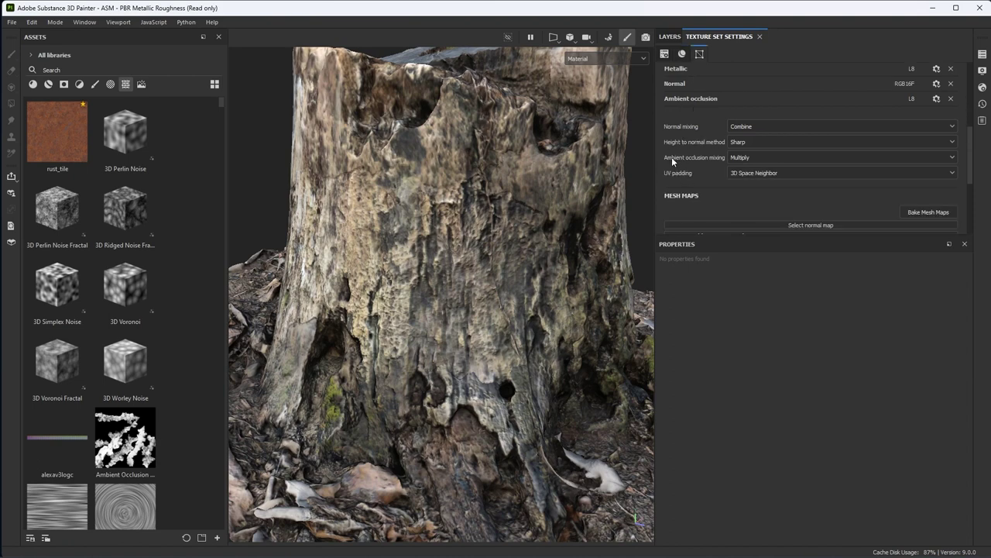
pyautogui.click(761, 157)
pyautogui.click(757, 172)
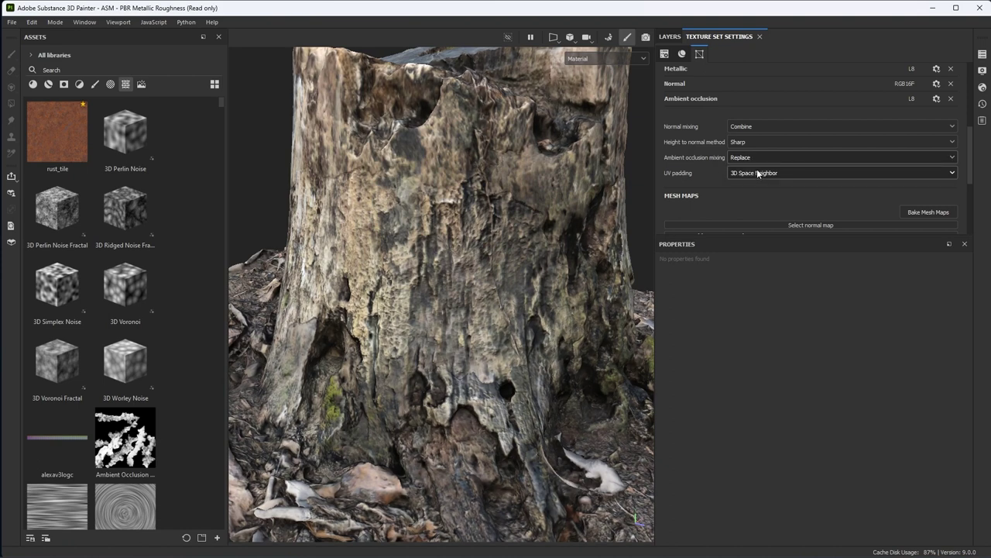
pyautogui.click(670, 36)
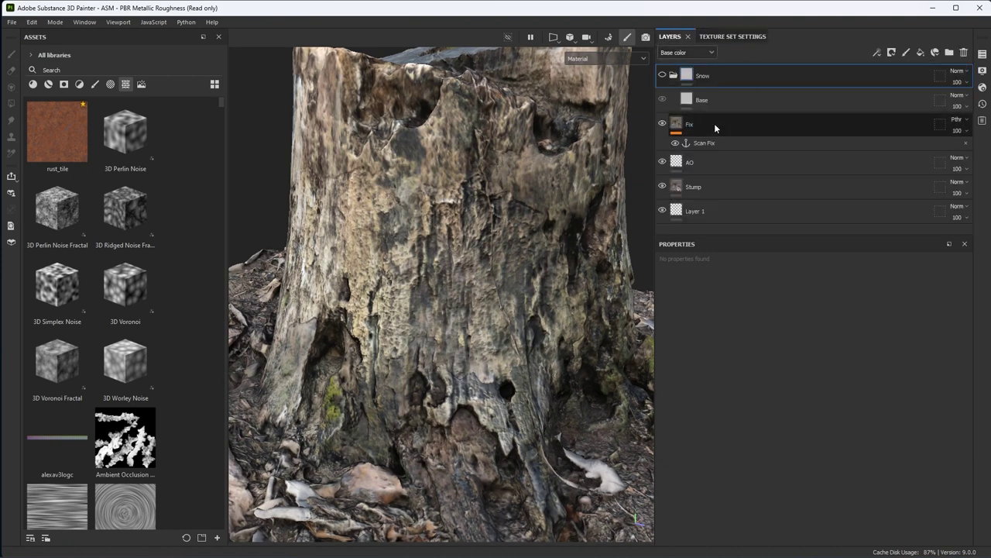
pyautogui.click(662, 76)
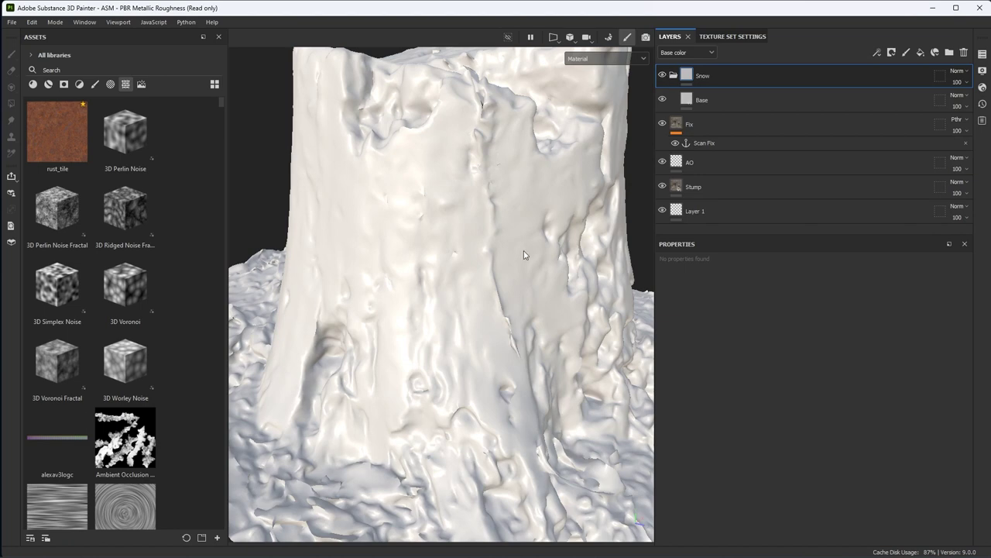
pyautogui.keyDown('alt'); pyautogui.moveTo(524, 256); pyautogui.dragTo(463, 208); pyautogui.keyUp('alt')
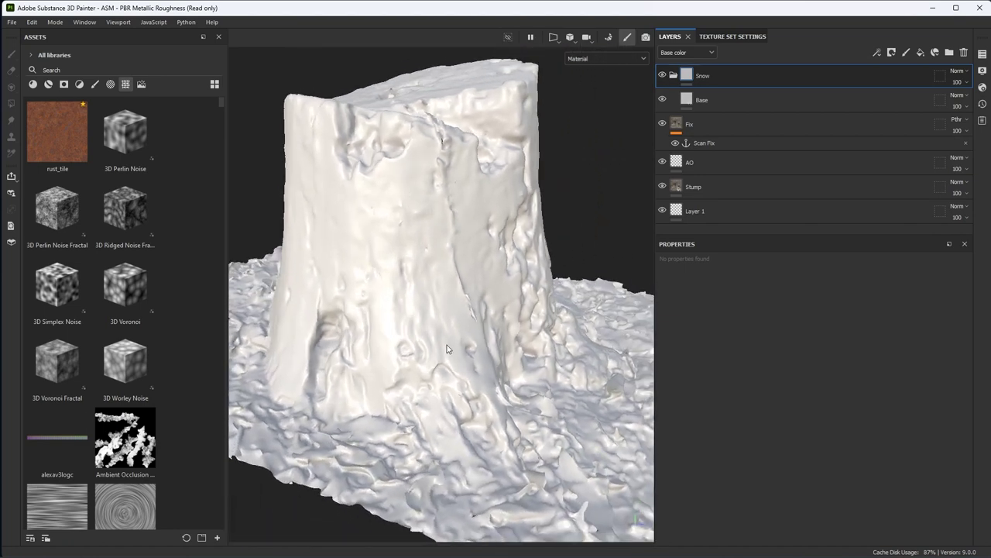
# Step: Compare the stump's ambient occlusion channel with the Snow folder hidden and shown, then return to the material view
pyautogui.click(598, 59)
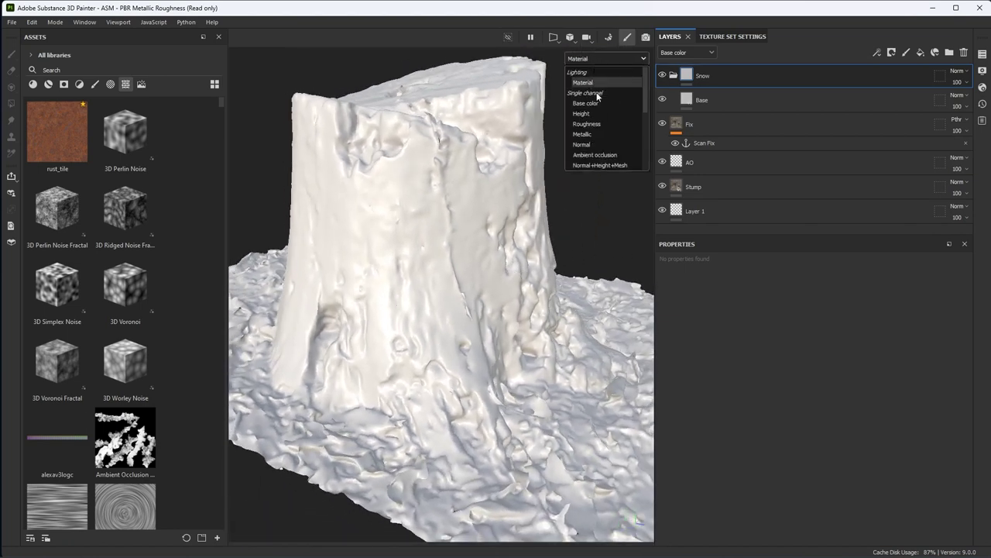
pyautogui.click(594, 155)
pyautogui.click(662, 75)
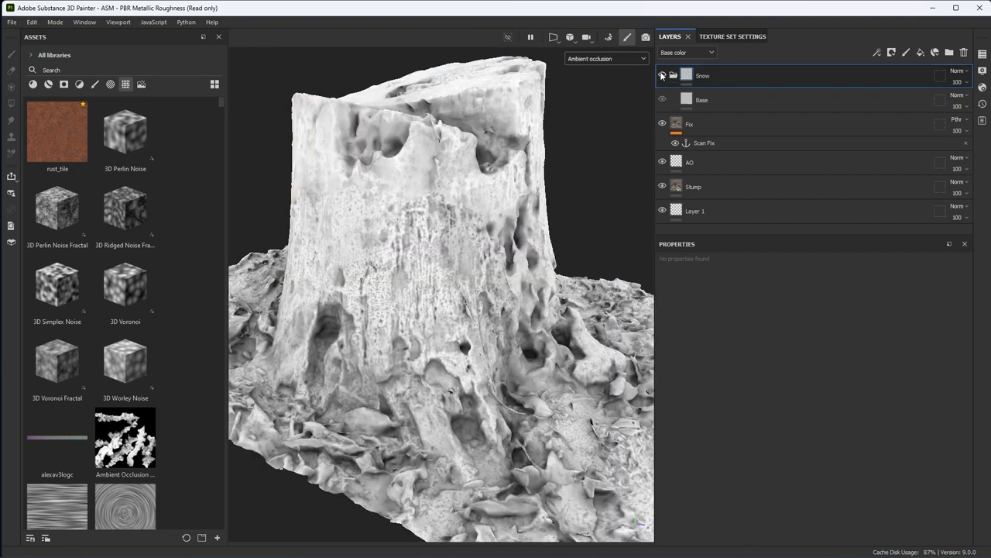
pyautogui.scroll(-3, 483, 276)
pyautogui.keyDown('alt'); pyautogui.moveTo(469, 293); pyautogui.dragTo(461, 290); pyautogui.keyUp('alt')
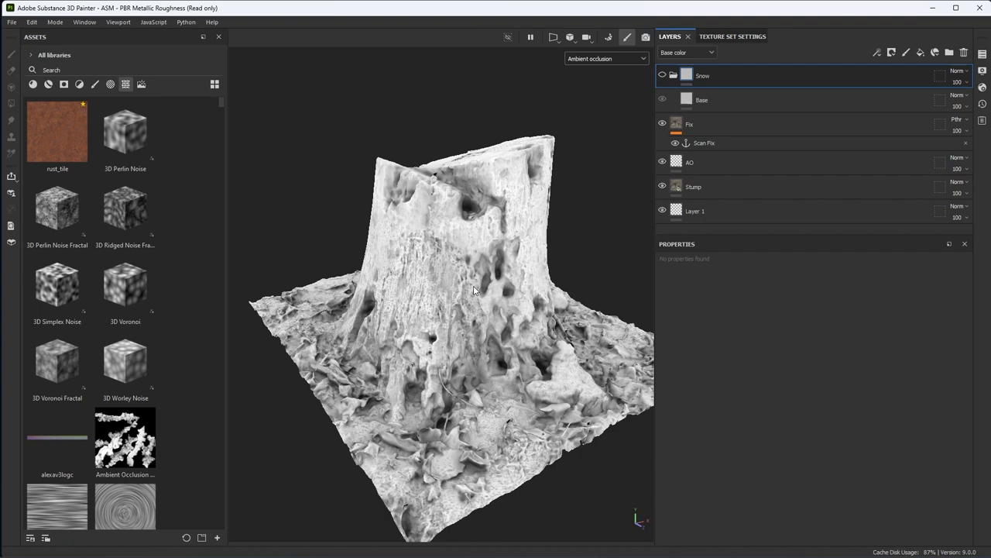
pyautogui.click(662, 99)
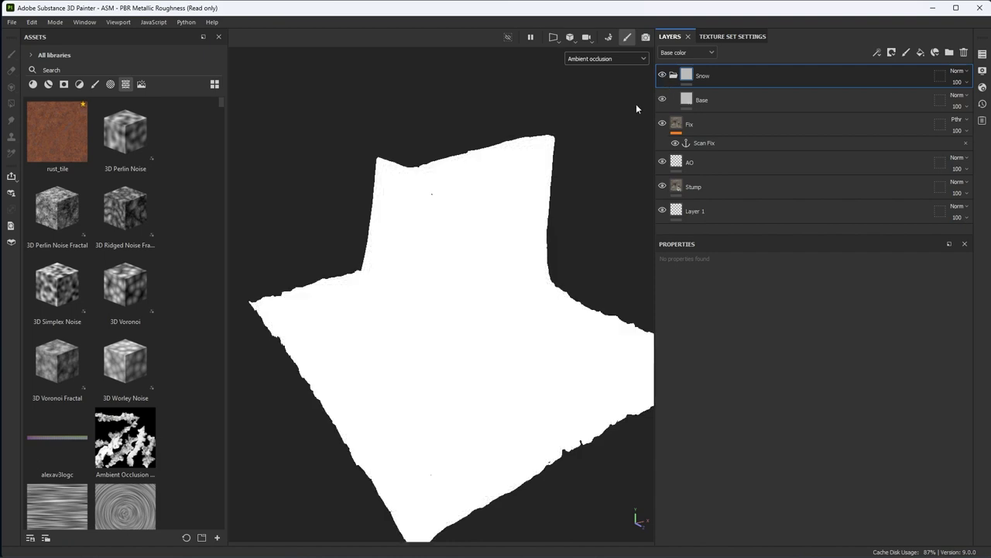
pyautogui.keyDown('alt'); pyautogui.moveTo(533, 285); pyautogui.dragTo(540, 276); pyautogui.keyUp('alt')
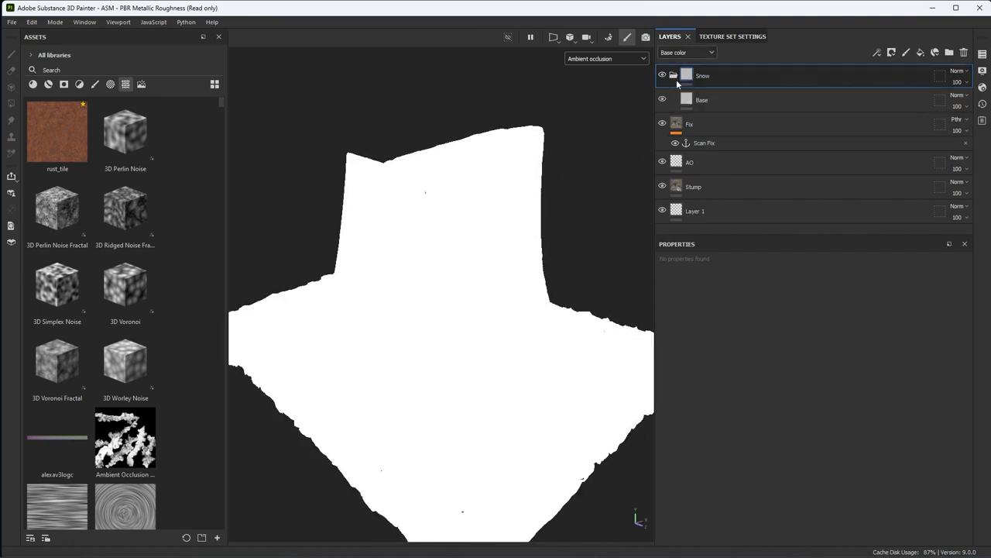
pyautogui.keyDown('alt'); pyautogui.moveTo(493, 296); pyautogui.dragTo(507, 245); pyautogui.keyUp('alt')
pyautogui.press('m')
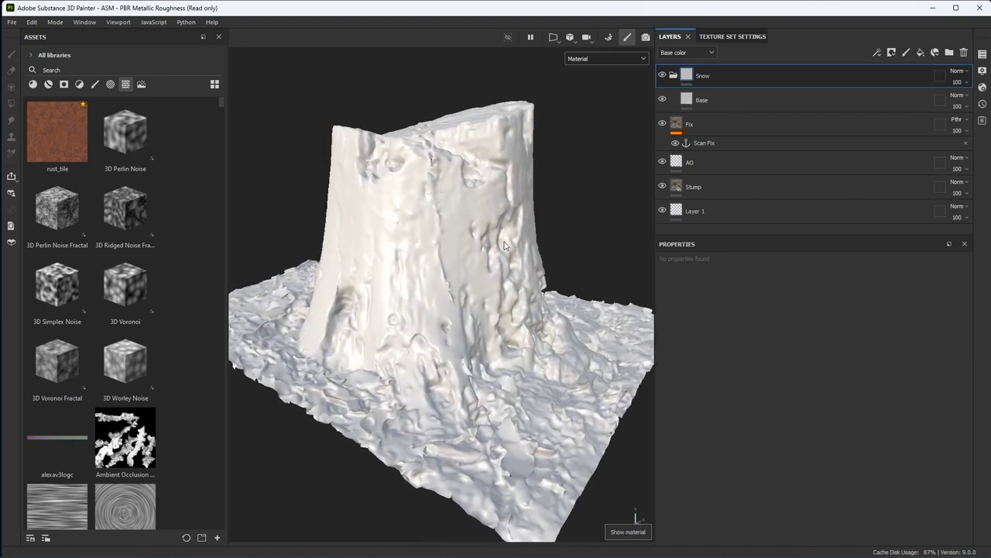
# Step: Raise the Base fill layer's roughness to about 0.84 for a more matte snow surface
pyautogui.click(703, 101)
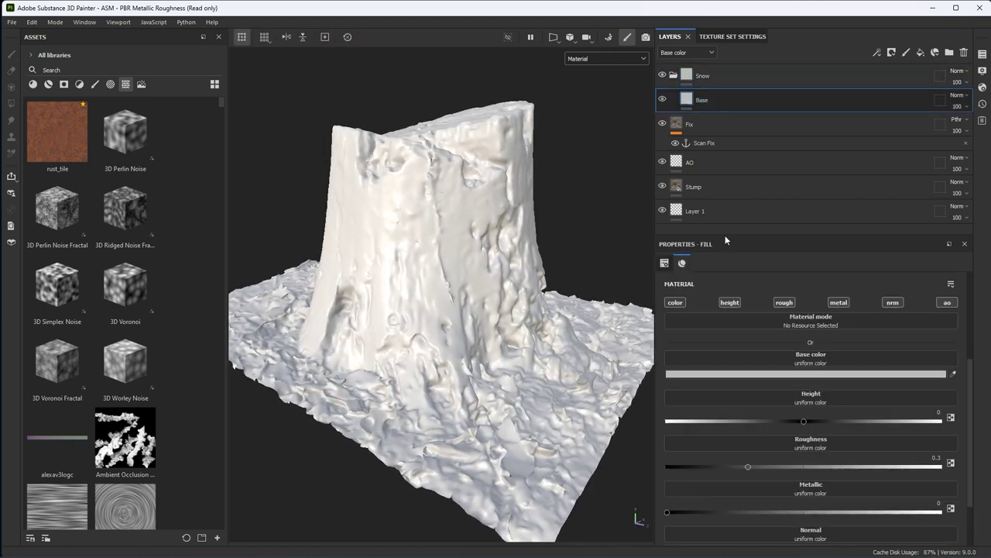
pyautogui.moveTo(725, 235); pyautogui.dragTo(713, 190)
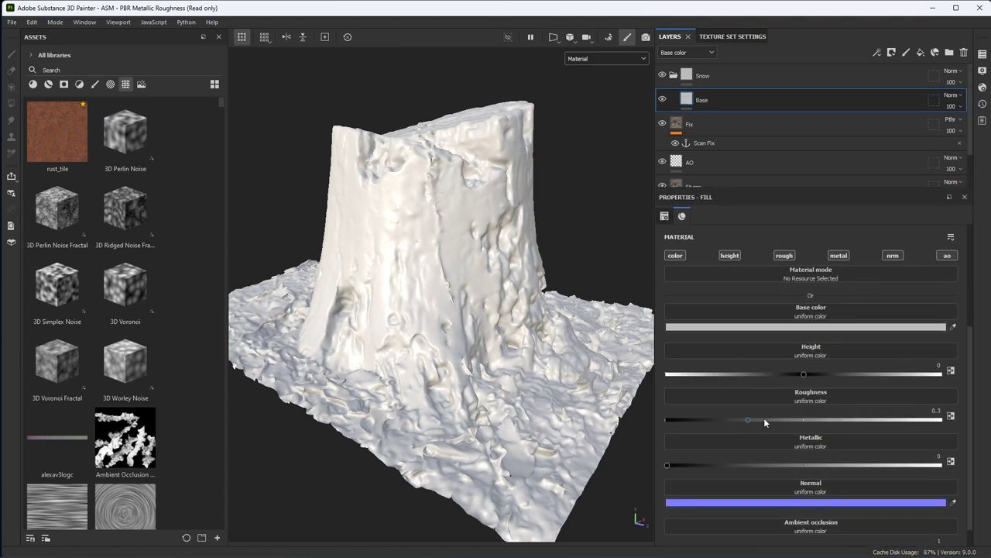
pyautogui.moveTo(764, 419); pyautogui.dragTo(898, 430)
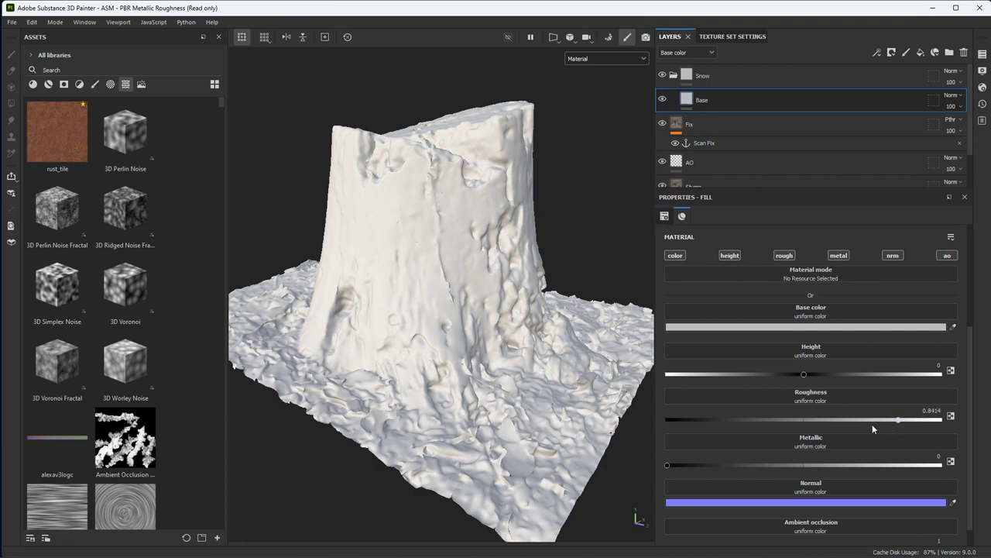
pyautogui.scroll(1, 487, 308)
pyautogui.keyDown('alt'); pyautogui.moveTo(533, 328); pyautogui.dragTo(514, 326); pyautogui.keyUp('alt')
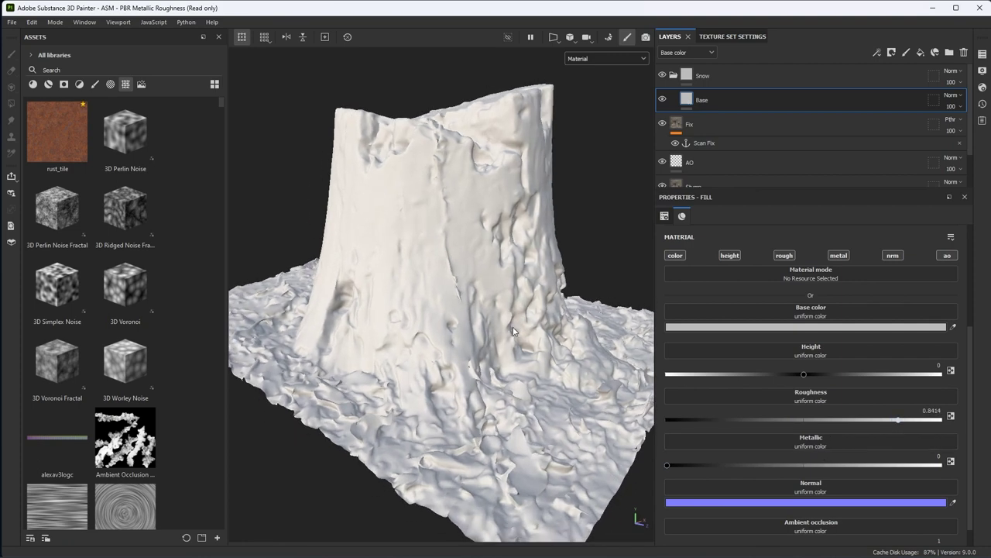
# Step: Darken the Base layer's base color to a slightly deeper neutral grey
pyautogui.scroll(1, 705, 364)
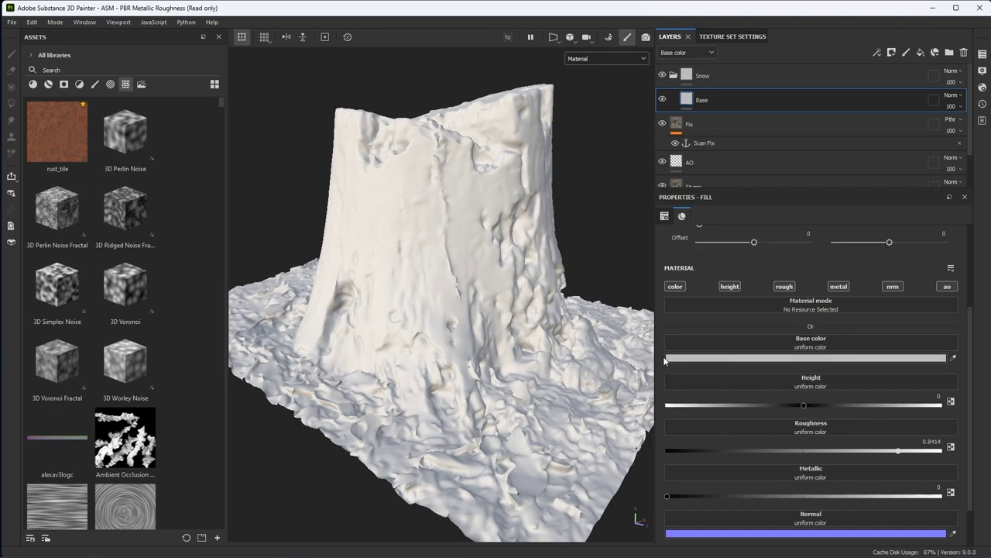
pyautogui.click(703, 358)
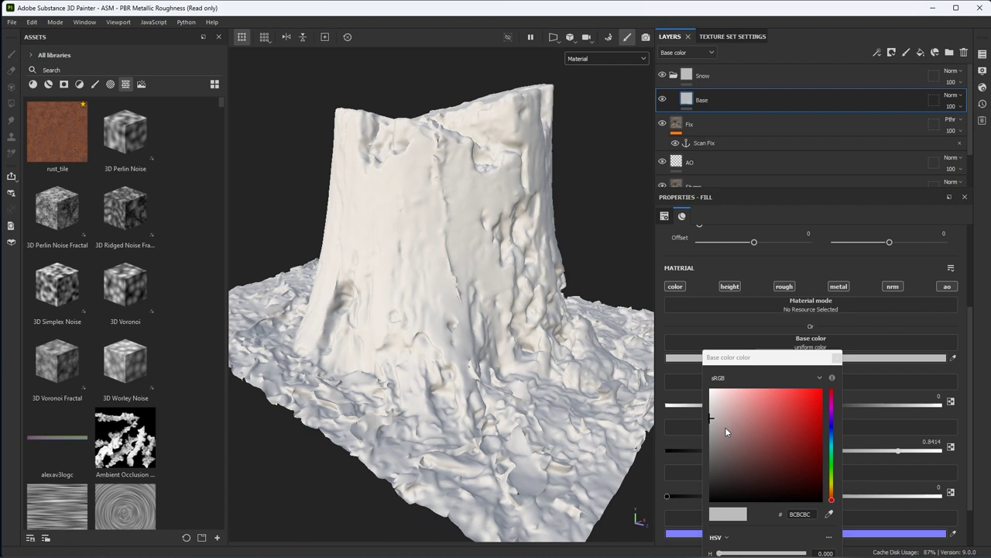
pyautogui.moveTo(711, 416); pyautogui.dragTo(711, 422)
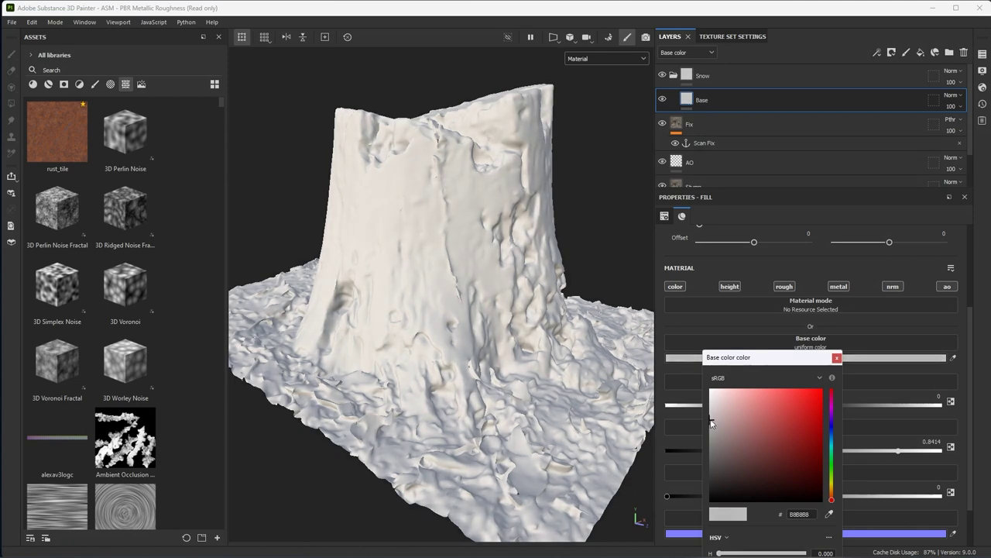
pyautogui.click(837, 358)
pyautogui.moveTo(563, 343); pyautogui.dragTo(523, 308, button='middle')
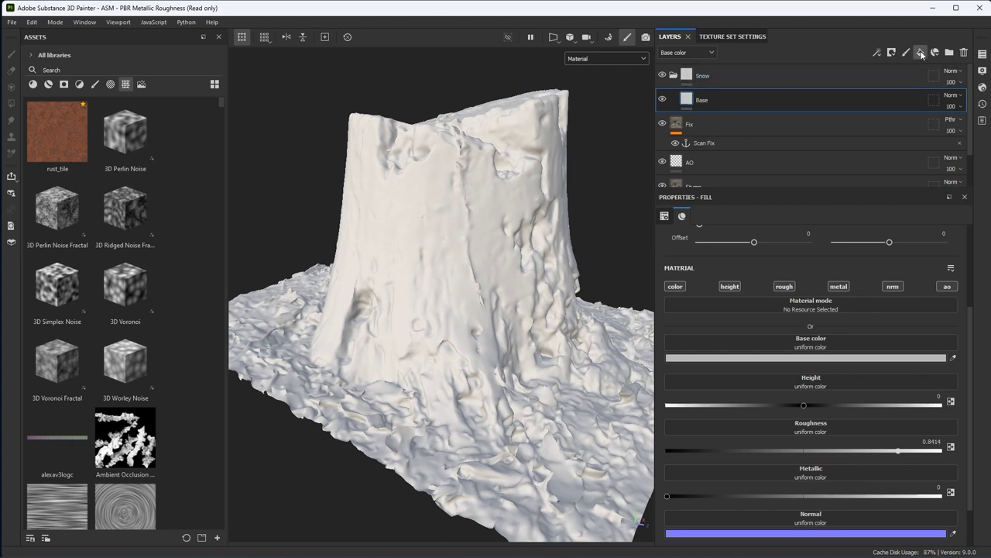
# Step: Add a fill layer named Detail above Base in the Snow folder
pyautogui.click(921, 52)
pyautogui.doubleClick(716, 101)
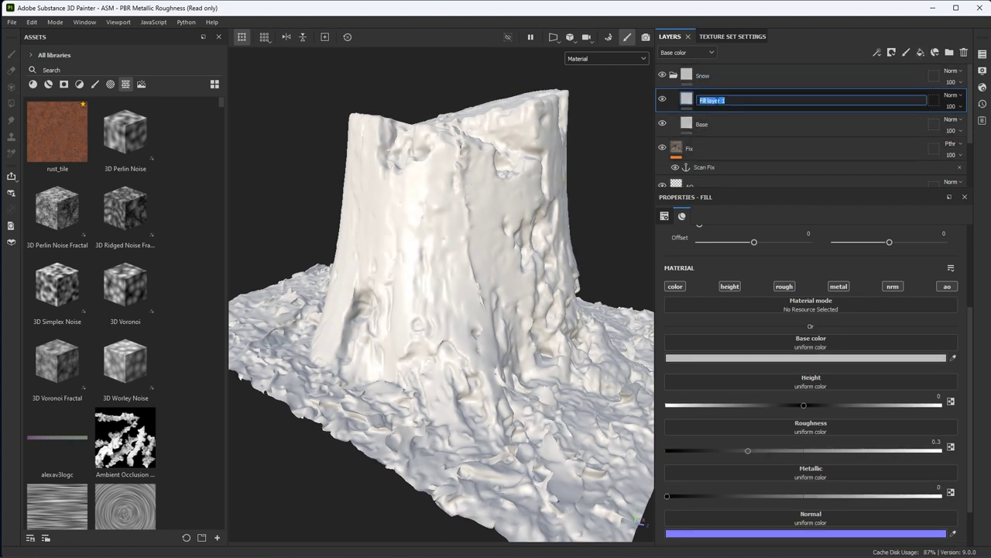
pyautogui.write('Detail')
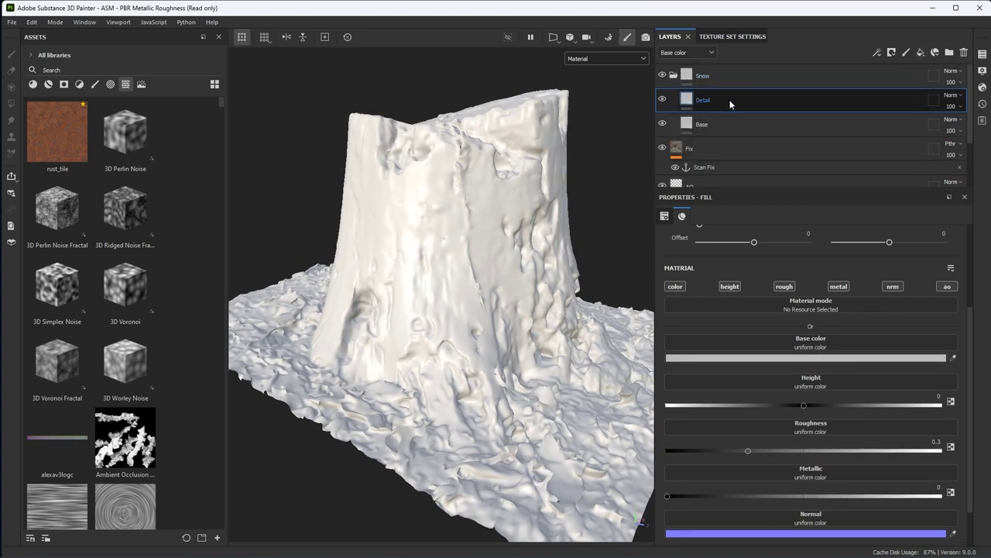
pyautogui.press('Return')
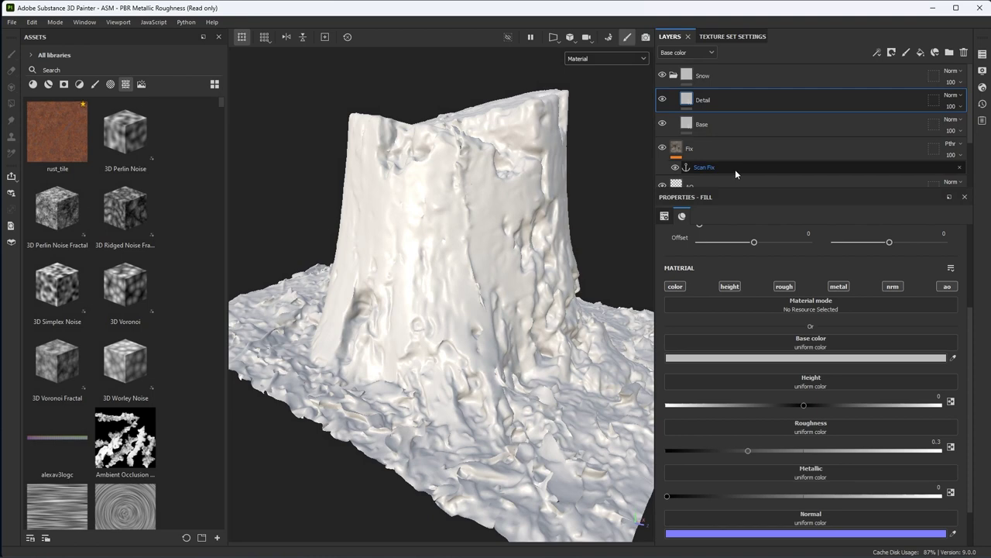
# Step: Restrict the Detail layer to the height channel only and set its height to about 0.44
pyautogui.click(731, 287)
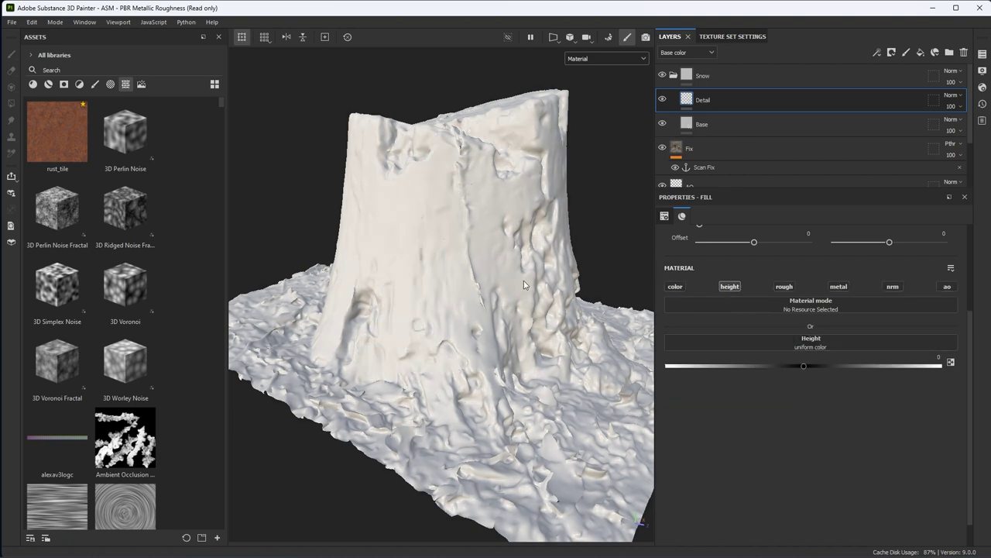
pyautogui.keyDown('alt'); pyautogui.moveTo(523, 280); pyautogui.dragTo(499, 292, button='middle'); pyautogui.keyUp('alt')
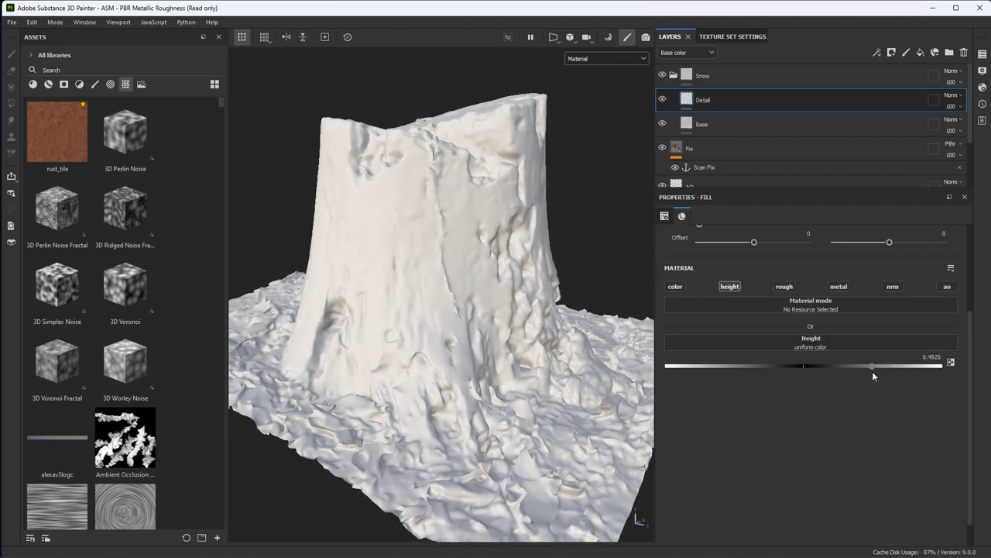
pyautogui.moveTo(873, 371); pyautogui.dragTo(867, 372)
pyautogui.moveTo(869, 368)
pyautogui.mouseDown()
pyautogui.moveTo(848, 366)
pyautogui.moveTo(862, 373)
pyautogui.mouseUp()
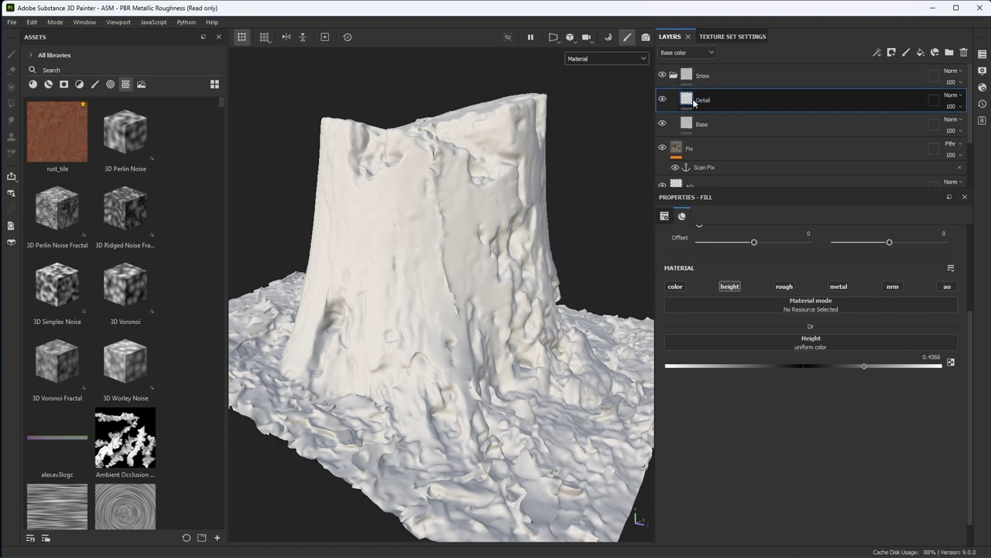
# Step: Add a black mask to the Detail layer and put a fill effect in it
pyautogui.click(891, 52)
pyautogui.click(914, 79)
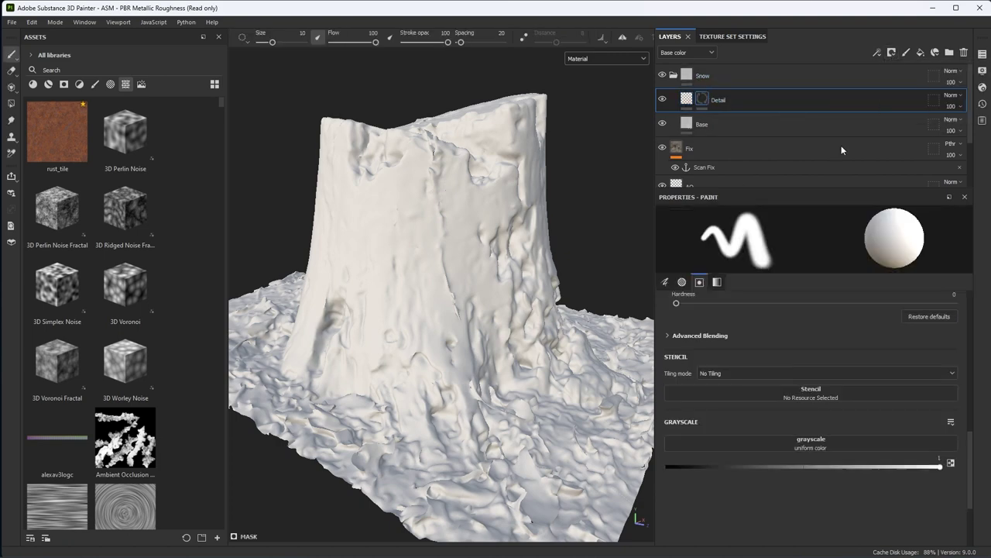
pyautogui.click(880, 51)
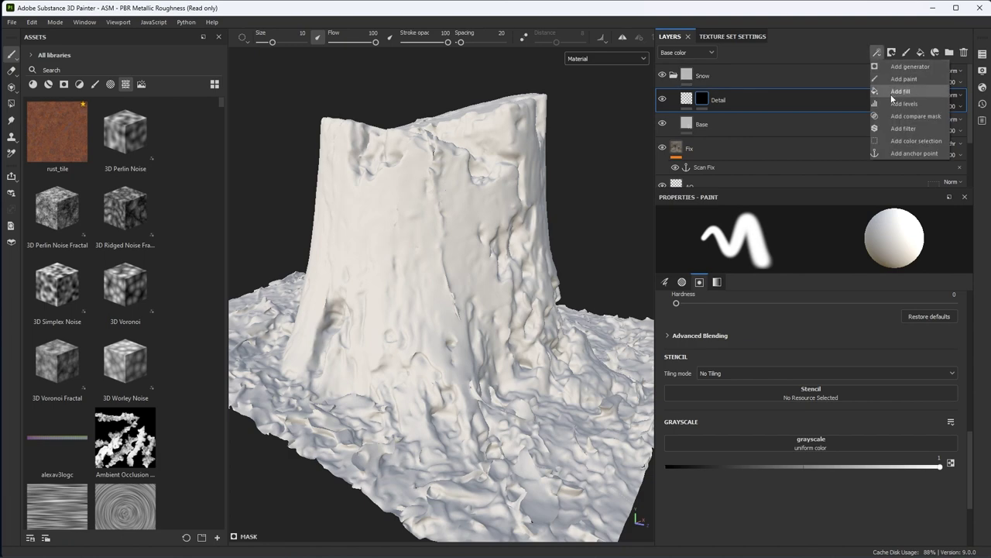
pyautogui.click(890, 93)
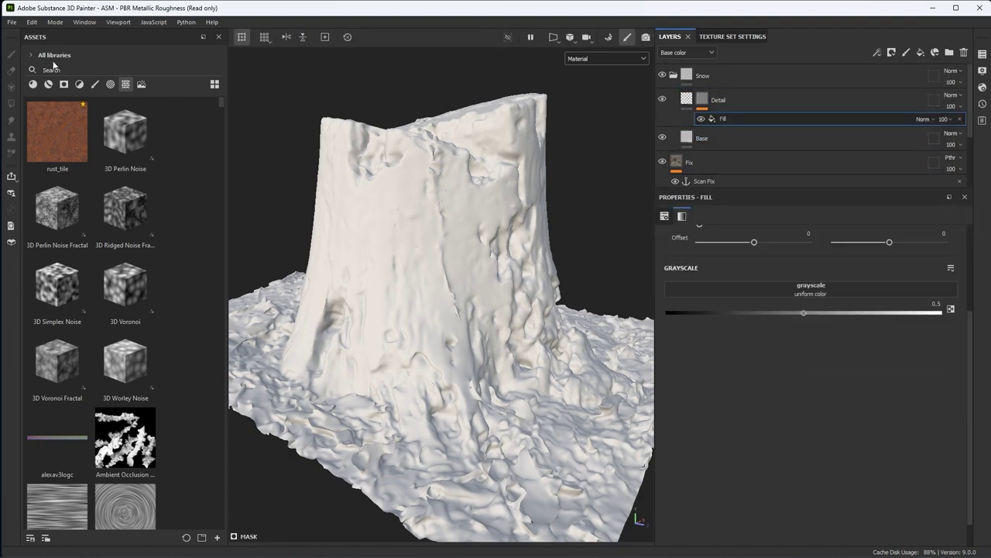
# Step: Search the assets for "fra", assign Fractal Sum Base to the Detail mask's fill, and bring up its projection settings
pyautogui.click(80, 68)
pyautogui.write('fra')
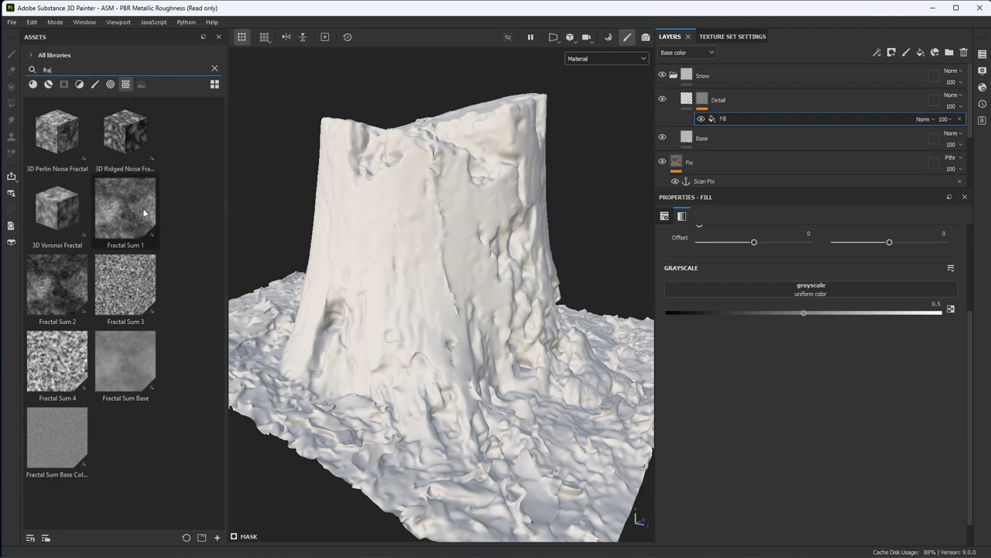
pyautogui.moveTo(144, 367)
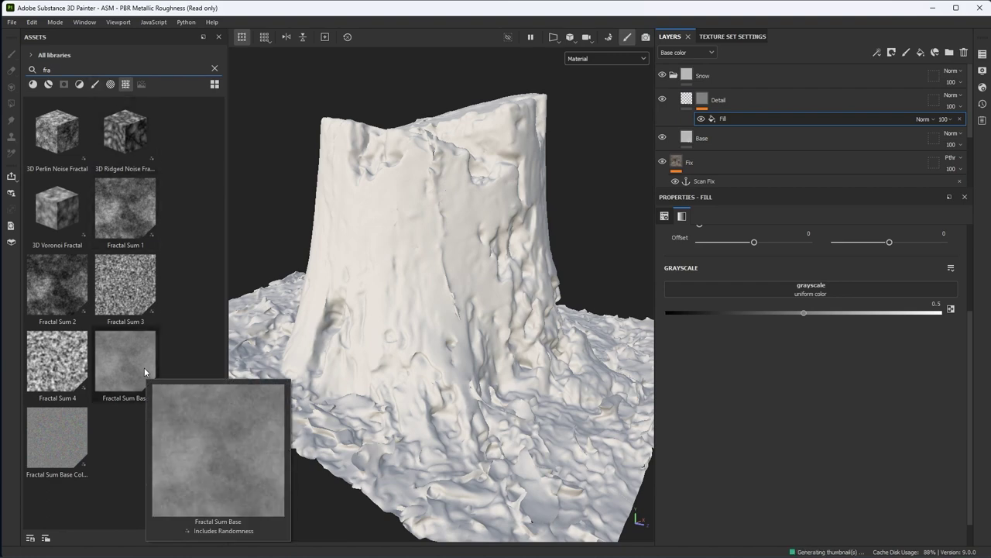
pyautogui.moveTo(144, 362); pyautogui.dragTo(689, 294)
pyautogui.keyDown('alt'); pyautogui.moveTo(504, 255); pyautogui.dragTo(523, 340); pyautogui.keyUp('alt')
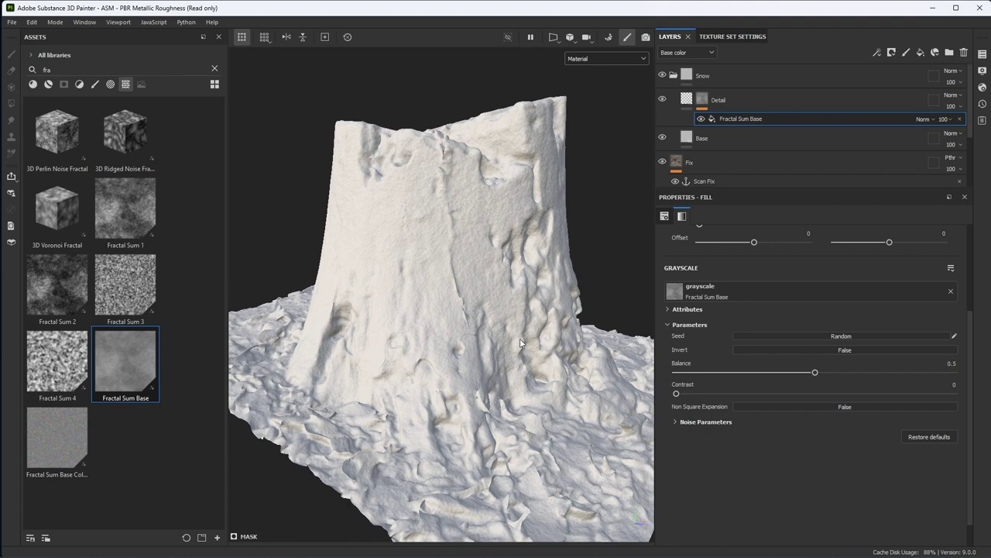
pyautogui.click(663, 216)
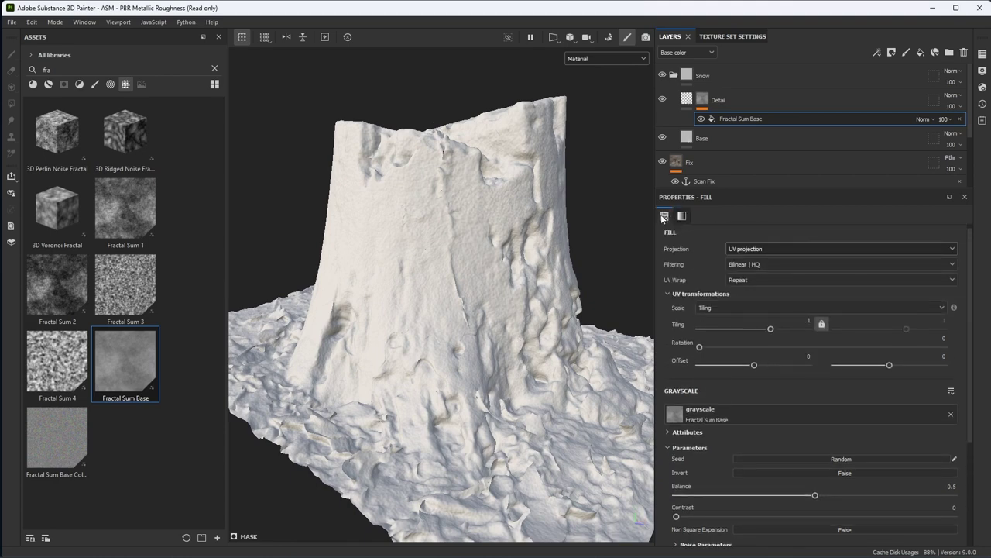
# Step: Switch the Fractal Sum Base mask fill to tri-planar projection and set its tiling to 2
pyautogui.click(742, 251)
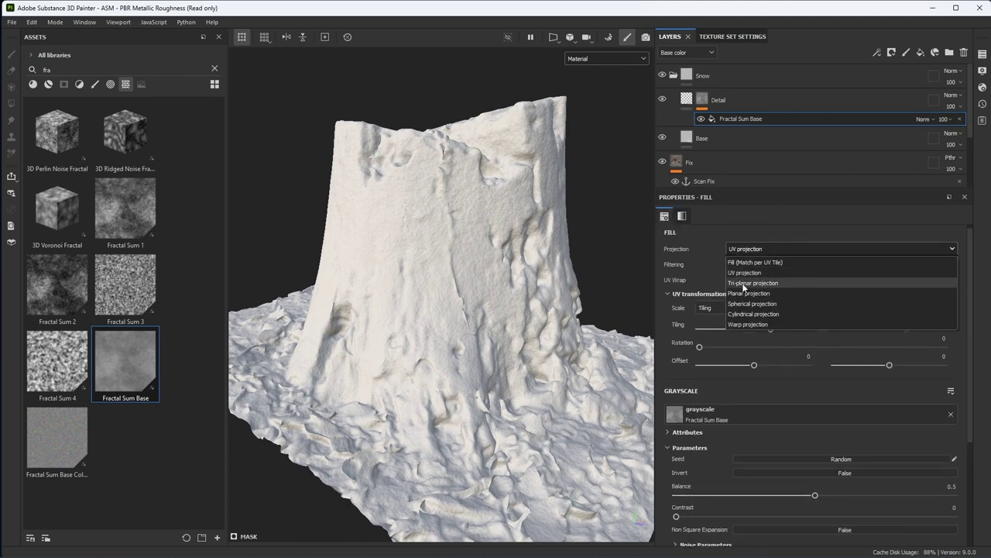
pyautogui.click(742, 284)
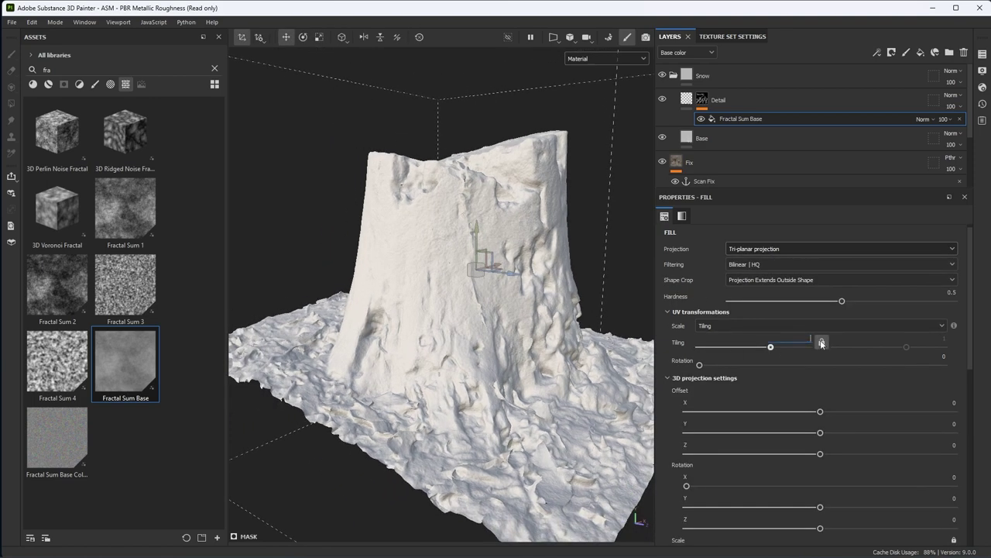
pyautogui.scroll(3, 535, 393)
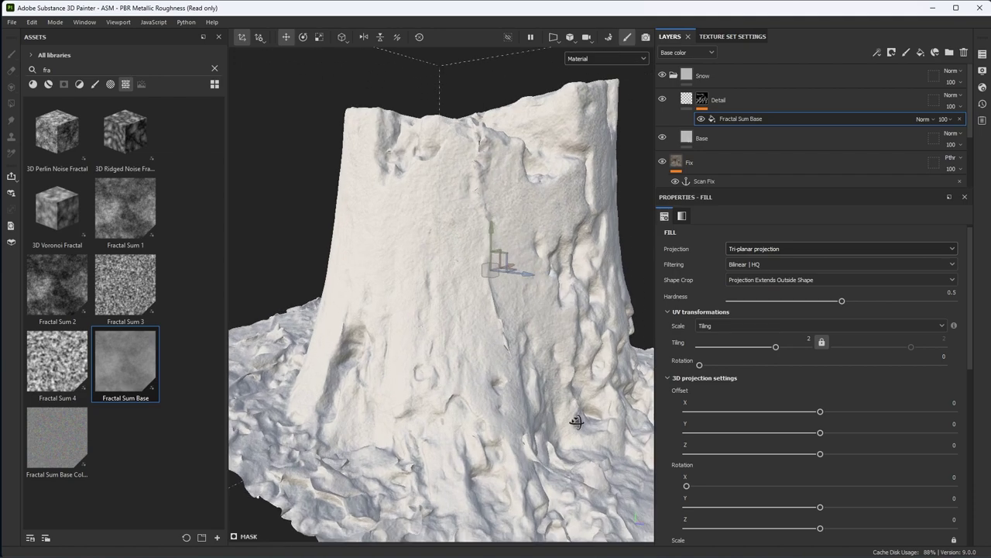
pyautogui.keyDown('alt'); pyautogui.moveTo(535, 393); pyautogui.dragTo(499, 400); pyautogui.keyUp('alt')
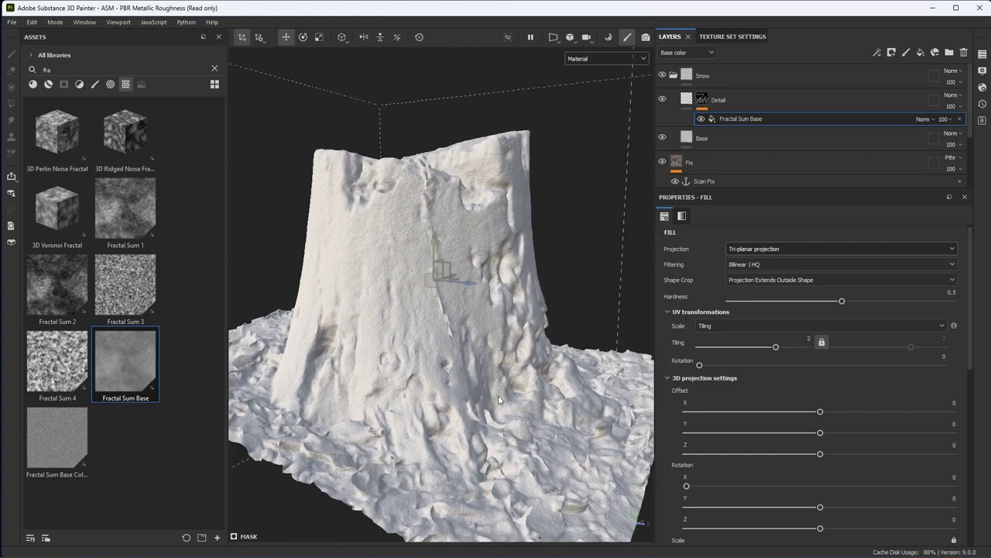
# Step: Raise the Detail layer's height value slightly in its material settings
pyautogui.click(724, 100)
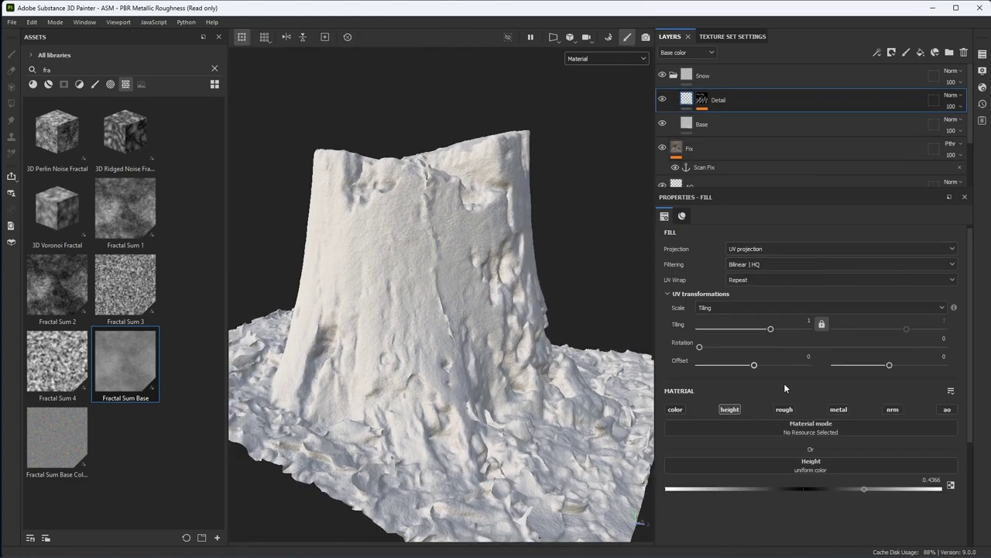
pyautogui.moveTo(863, 488)
pyautogui.mouseDown()
pyautogui.moveTo(853, 487)
pyautogui.moveTo(865, 489)
pyautogui.mouseUp()
pyautogui.moveTo(877, 488)
pyautogui.mouseDown()
pyautogui.moveTo(838, 486)
pyautogui.moveTo(873, 492)
pyautogui.mouseUp()
pyautogui.keyDown('alt'); pyautogui.moveTo(545, 351); pyautogui.dragTo(519, 302); pyautogui.keyUp('alt')
# Step: Add a second fill effect to the Detail mask, search the assets for "clou" and assign Clouds 2 to it
pyautogui.click(701, 99)
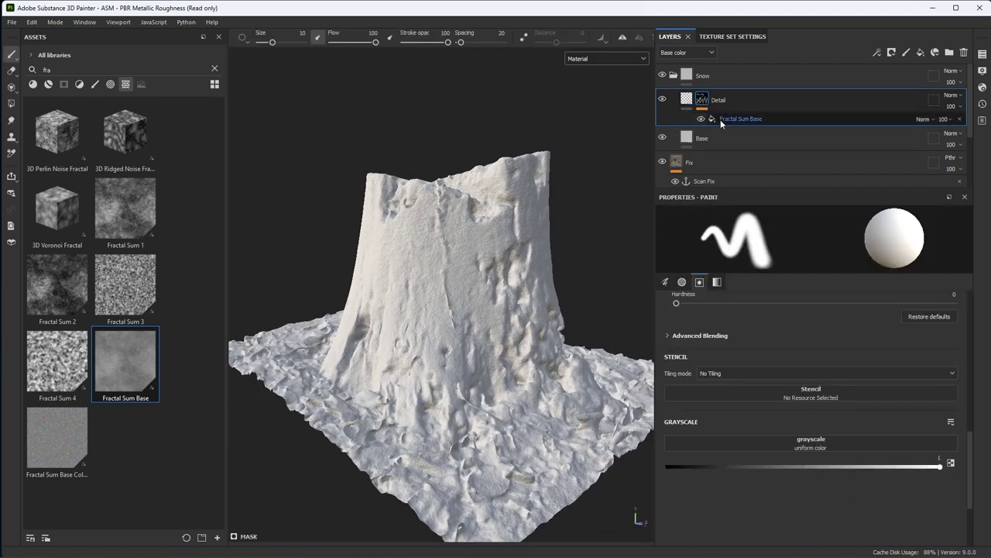
pyautogui.click(877, 52)
pyautogui.click(884, 91)
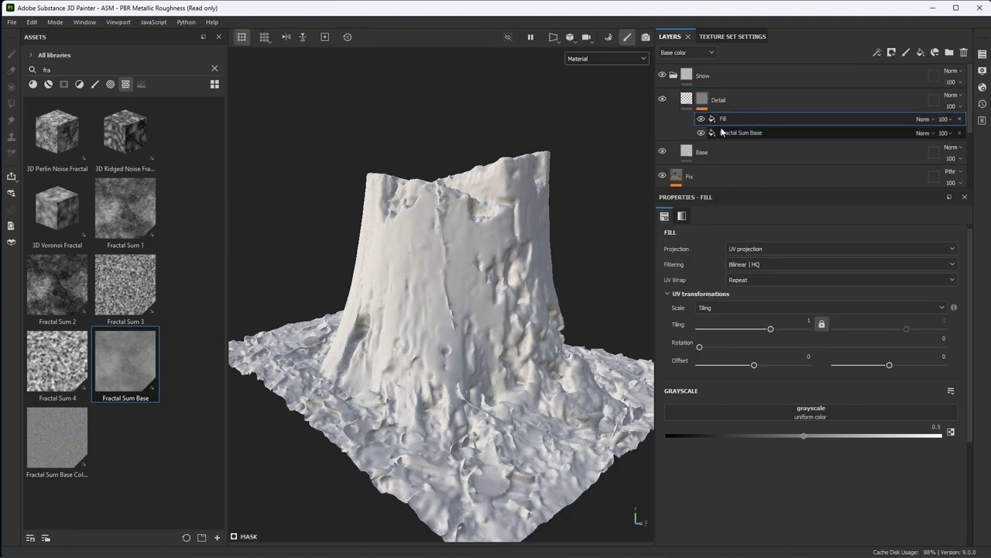
pyautogui.moveTo(64, 69); pyautogui.dragTo(12, 73)
pyautogui.write('clou')
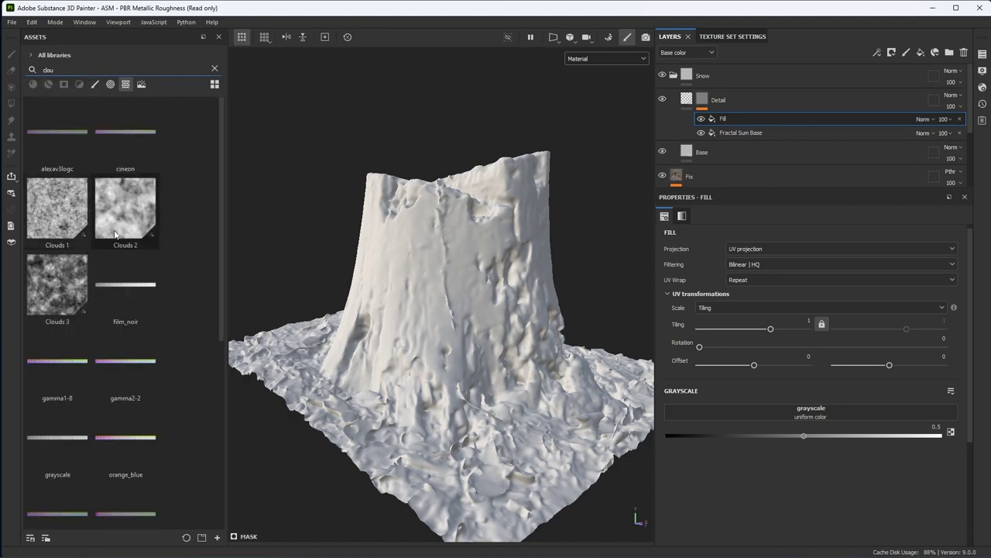
pyautogui.moveTo(115, 233); pyautogui.dragTo(701, 416)
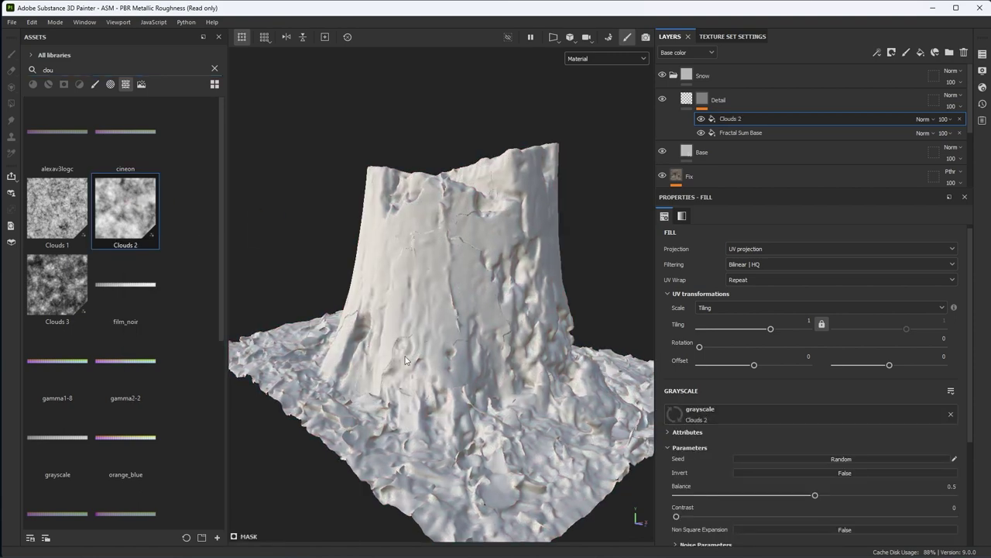
# Step: Switch the Clouds 2 mask fill to tri-planar projection and set its tiling to 4
pyautogui.click(743, 249)
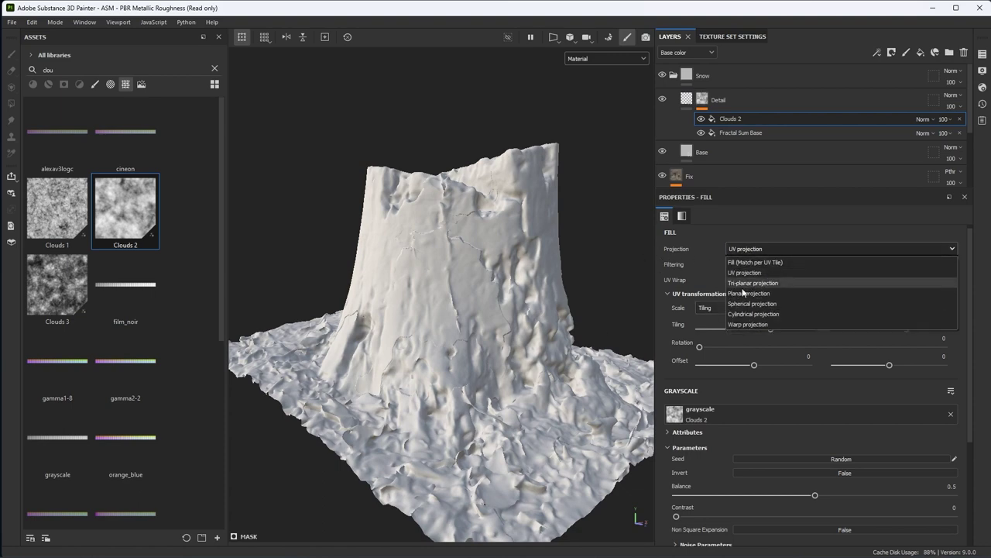
pyautogui.click(744, 282)
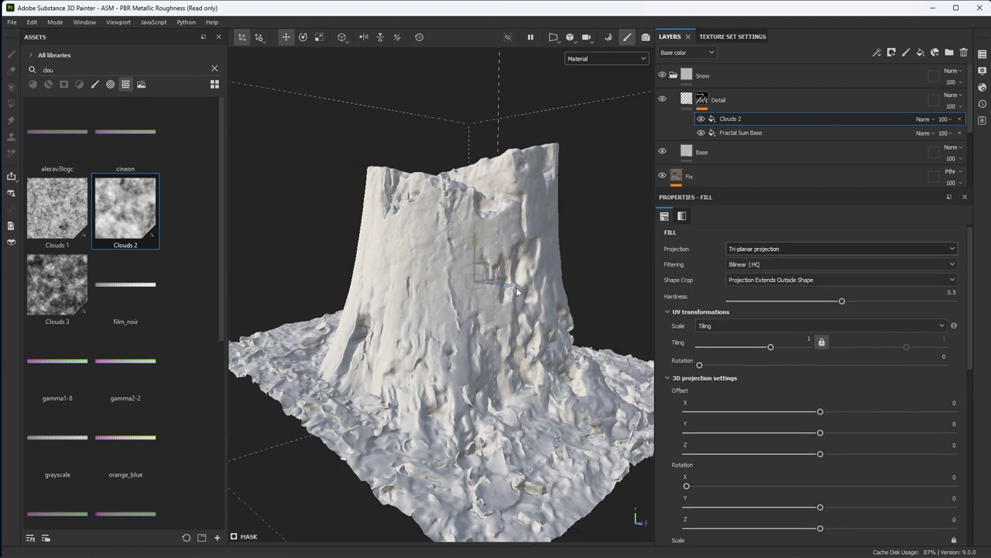
pyautogui.click(808, 339)
pyautogui.write('4')
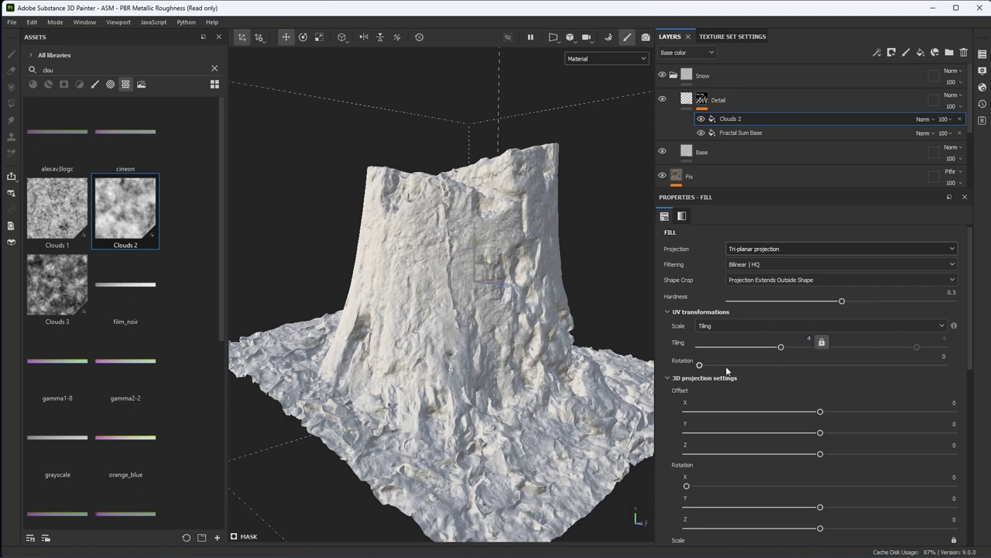
pyautogui.press('Return')
# Step: Try a tiling of 6 on the Clouds 2 fill and settle on 3
pyautogui.click(810, 342)
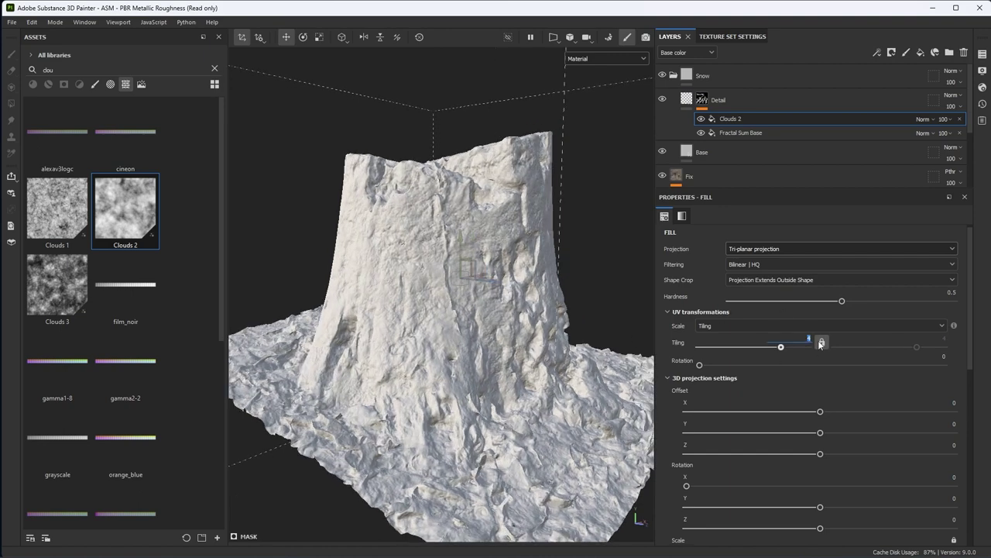
pyautogui.write('6')
pyautogui.press('Return')
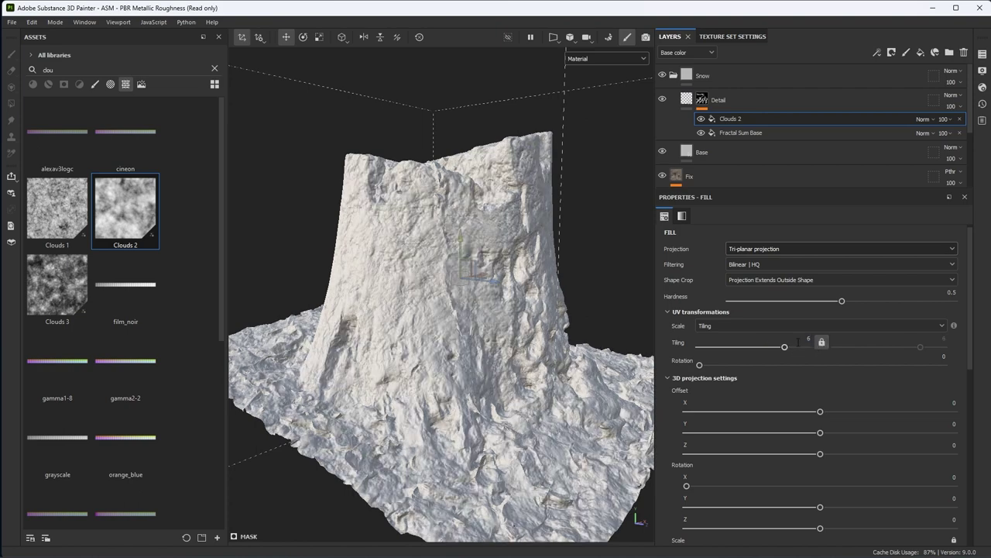
pyautogui.click(810, 341)
pyautogui.write('3')
pyautogui.press('Return')
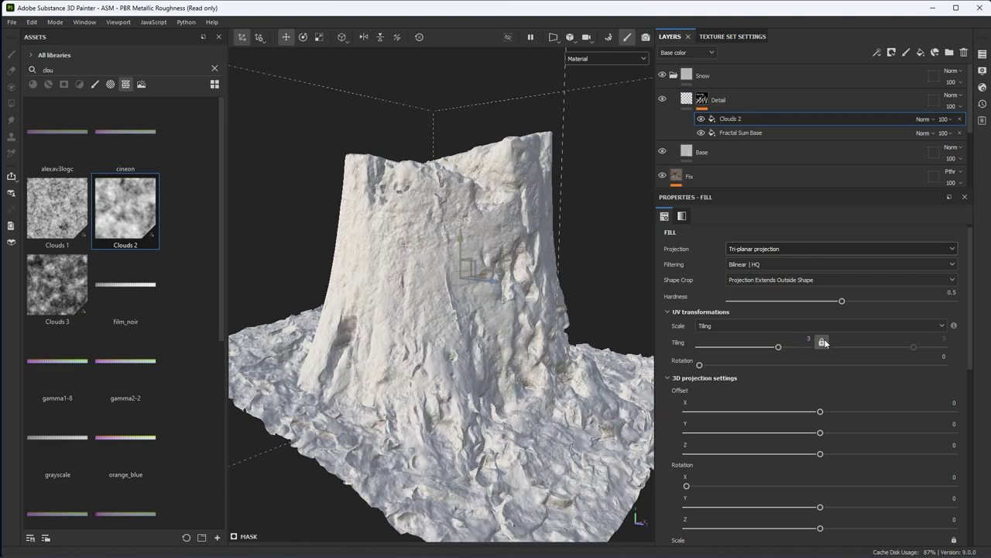
# Step: Try Multiply blending on the Clouds 2 fill with its balance lowered to 0.17
pyautogui.click(726, 133)
pyautogui.moveTo(729, 120); pyautogui.dragTo(737, 126)
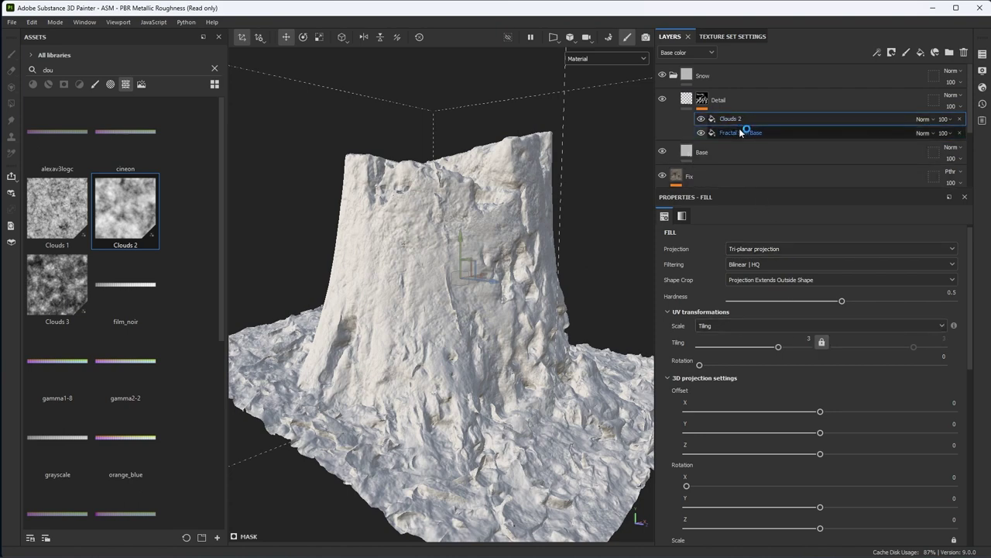
pyautogui.click(683, 217)
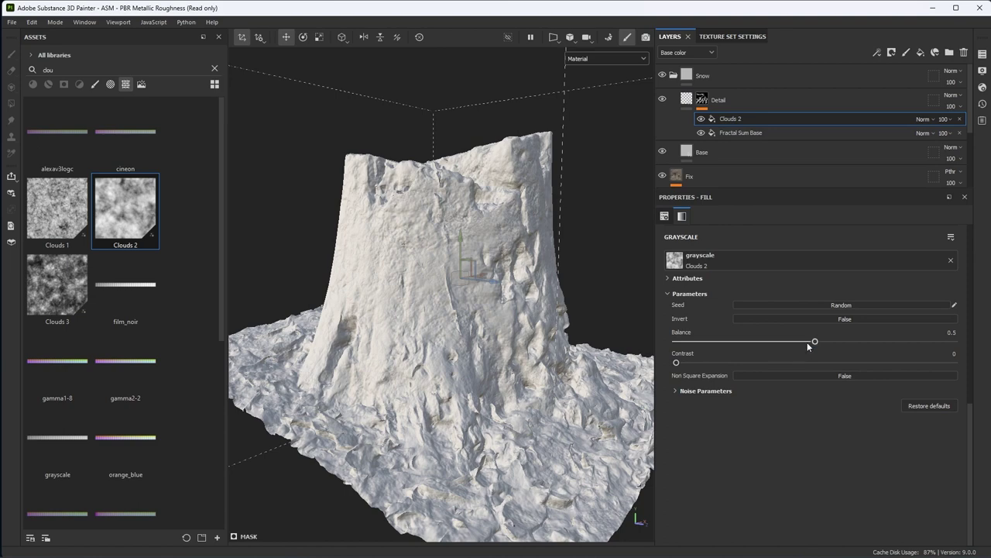
pyautogui.click(922, 119)
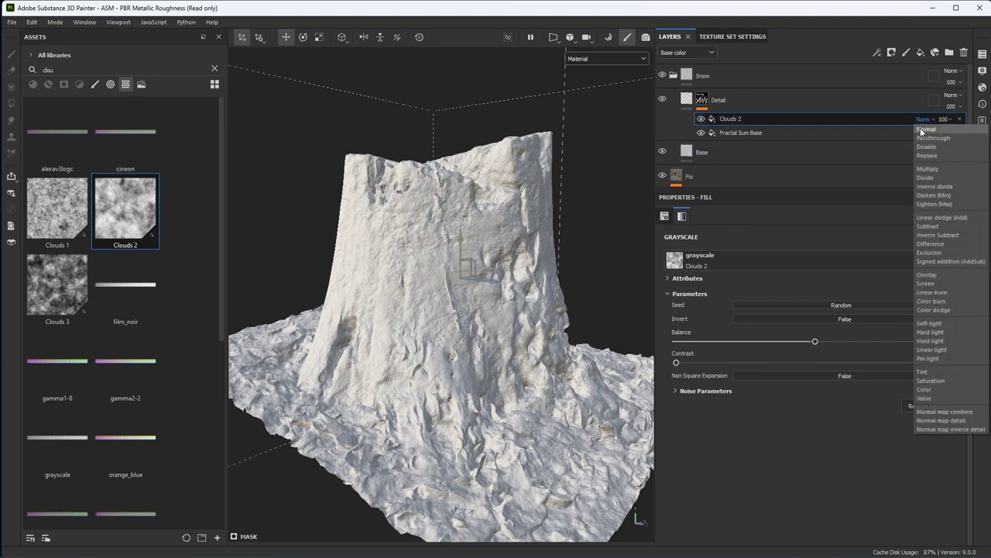
pyautogui.click(927, 168)
pyautogui.scroll(1, 560, 333)
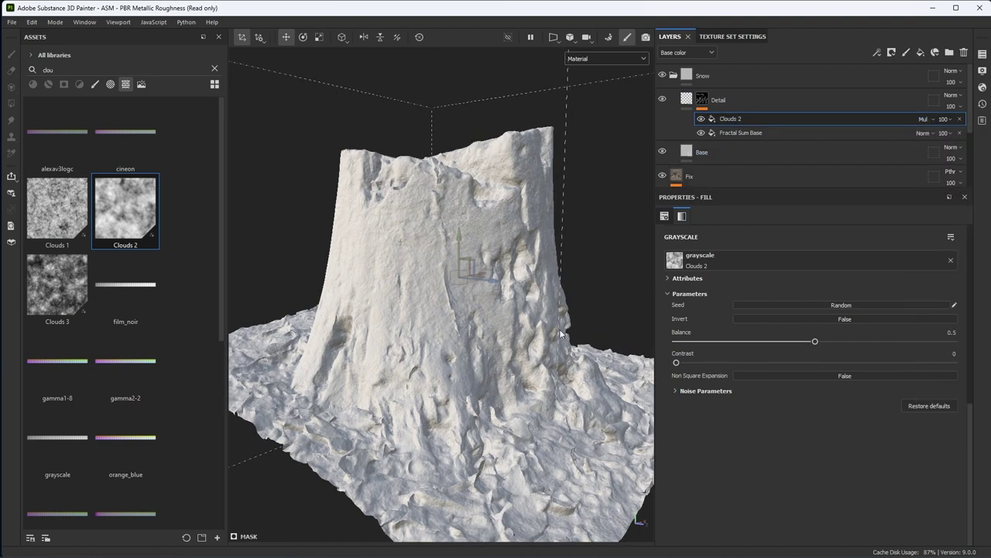
pyautogui.moveTo(803, 343); pyautogui.dragTo(716, 343)
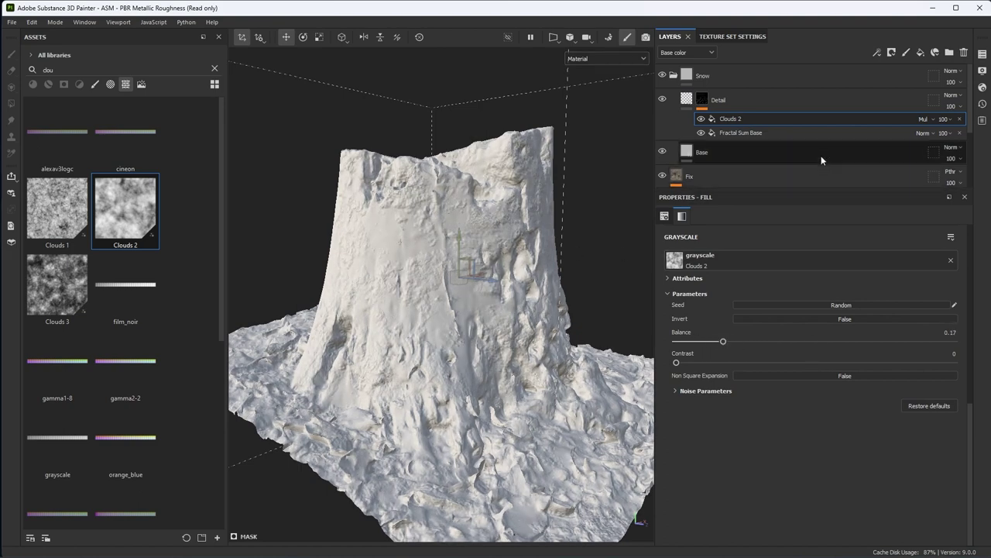
# Step: Set the Clouds 2 fill's blending mode to Lighten (Max) and its balance to 0.26
pyautogui.click(922, 119)
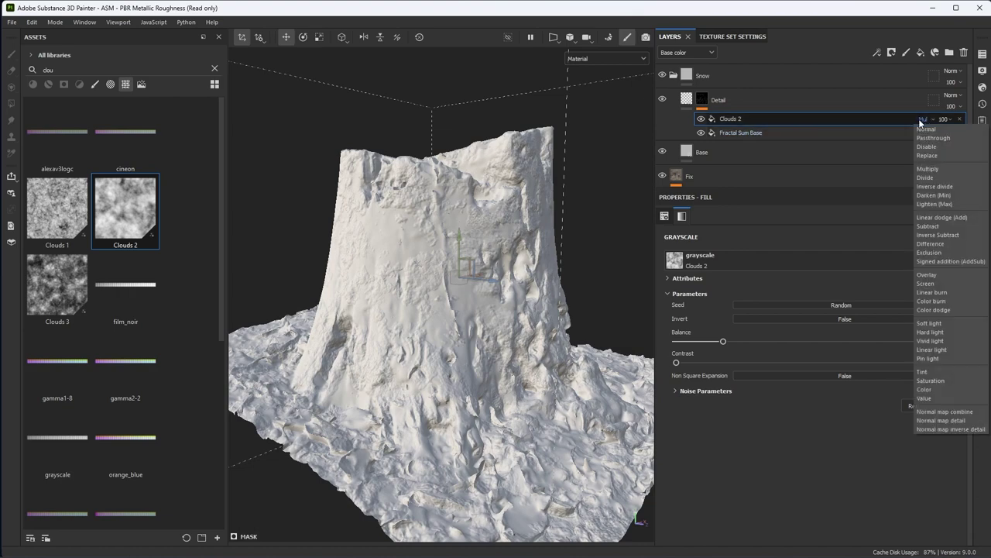
pyautogui.click(935, 203)
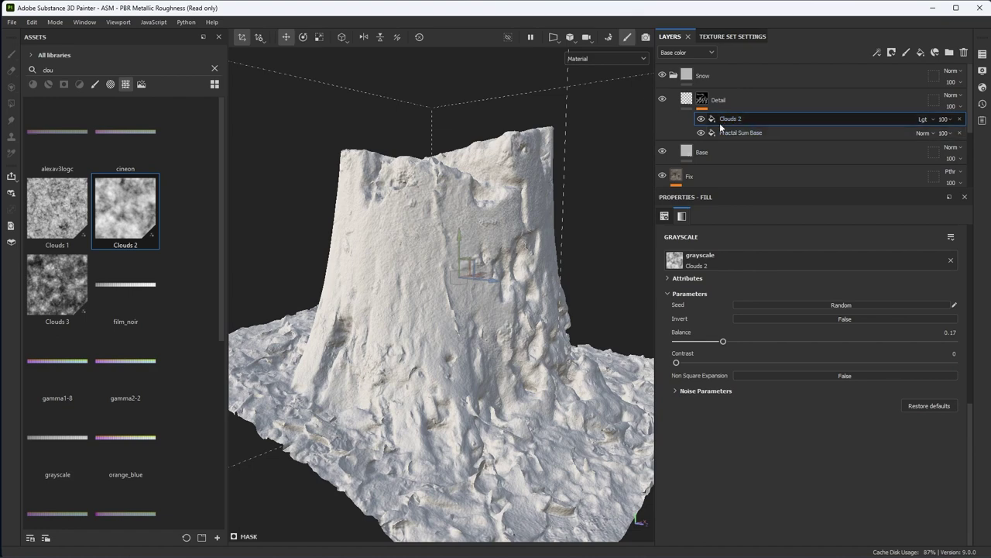
pyautogui.keyDown('alt'); pyautogui.moveTo(513, 239); pyautogui.dragTo(520, 271, button='right'); pyautogui.keyUp('alt')
pyautogui.keyDown('alt'); pyautogui.moveTo(520, 271); pyautogui.dragTo(522, 257, button='middle'); pyautogui.keyUp('alt')
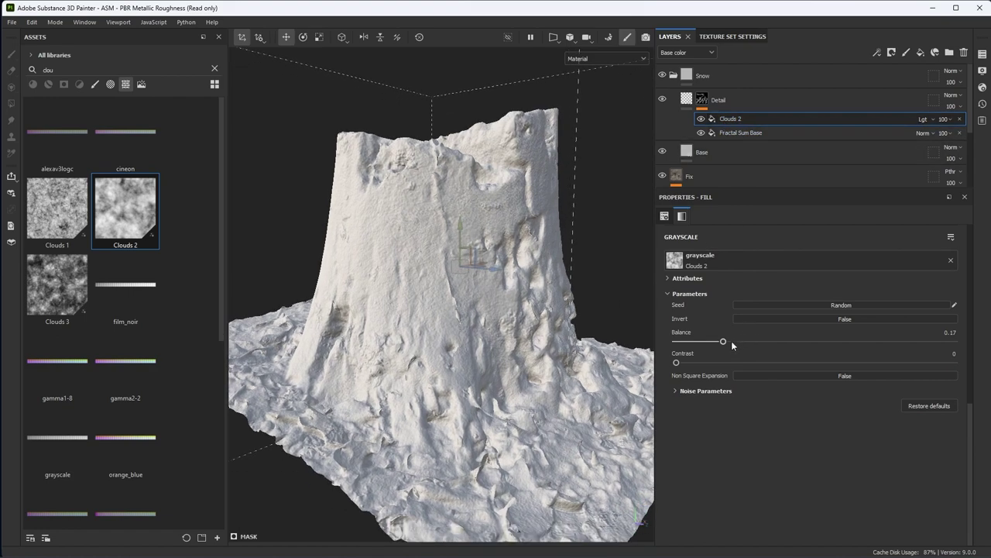
pyautogui.moveTo(732, 343)
pyautogui.mouseDown()
pyautogui.moveTo(768, 342)
pyautogui.moveTo(721, 341)
pyautogui.moveTo(757, 342)
pyautogui.moveTo(748, 345)
pyautogui.mouseUp()
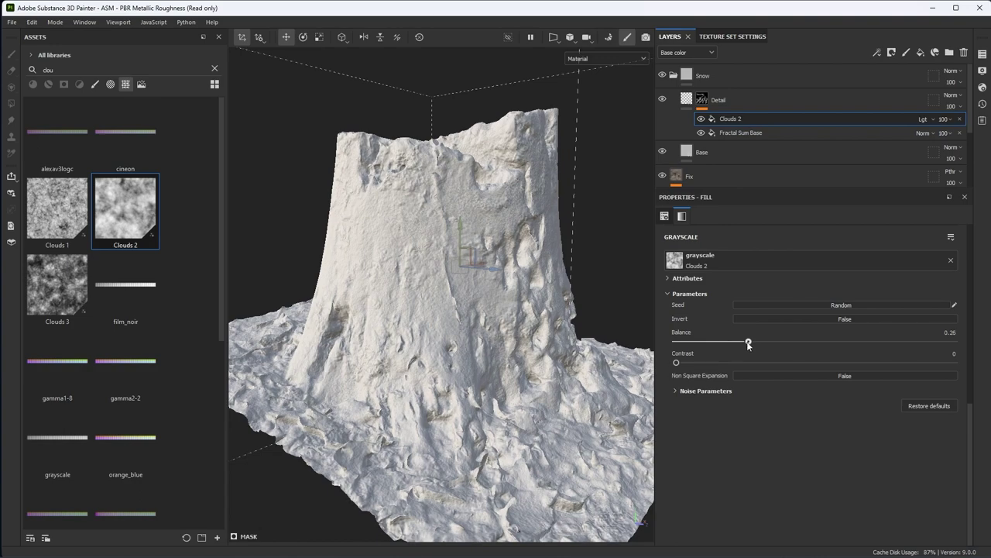
# Step: Inspect the snow relief around the stump and set the Clouds 2 balance to 0.28
pyautogui.keyDown('alt'); pyautogui.moveTo(506, 169); pyautogui.dragTo(520, 186, button='right'); pyautogui.keyUp('alt')
pyautogui.keyDown('alt'); pyautogui.moveTo(520, 186); pyautogui.dragTo(500, 208); pyautogui.keyUp('alt')
pyautogui.keyDown('alt'); pyautogui.moveTo(500, 208); pyautogui.dragTo(525, 254, button='right'); pyautogui.keyUp('alt')
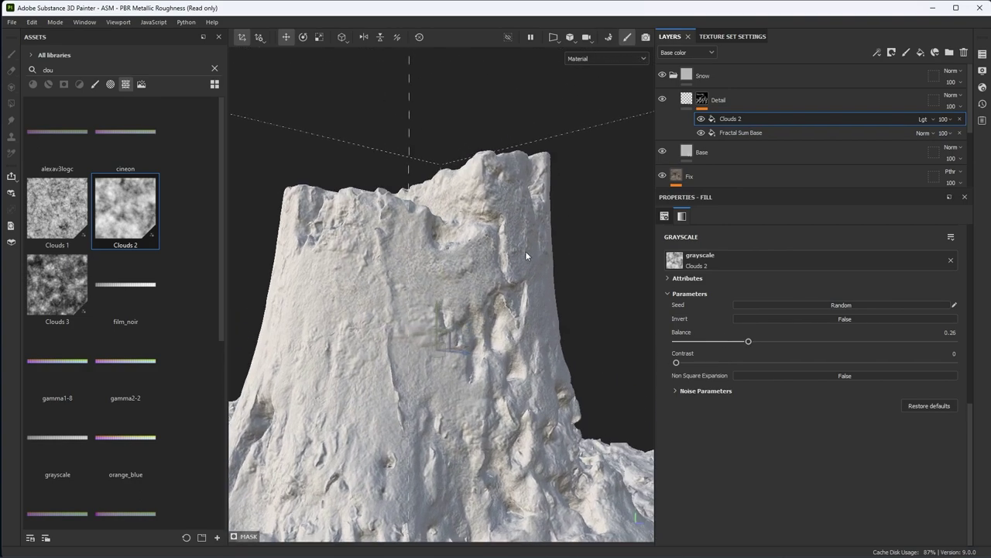
pyautogui.keyDown('alt'); pyautogui.moveTo(505, 192); pyautogui.dragTo(506, 178); pyautogui.keyUp('alt')
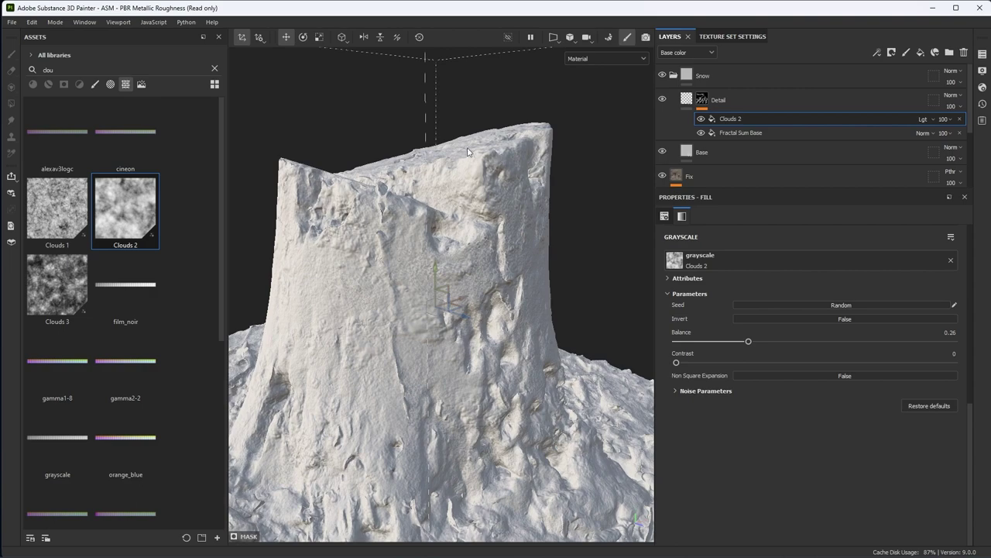
pyautogui.keyDown('alt'); pyautogui.moveTo(502, 193); pyautogui.dragTo(543, 279); pyautogui.keyUp('alt')
pyautogui.moveTo(748, 342)
pyautogui.mouseDown()
pyautogui.moveTo(729, 341)
pyautogui.moveTo(786, 342)
pyautogui.moveTo(711, 341)
pyautogui.moveTo(744, 346)
pyautogui.mouseUp()
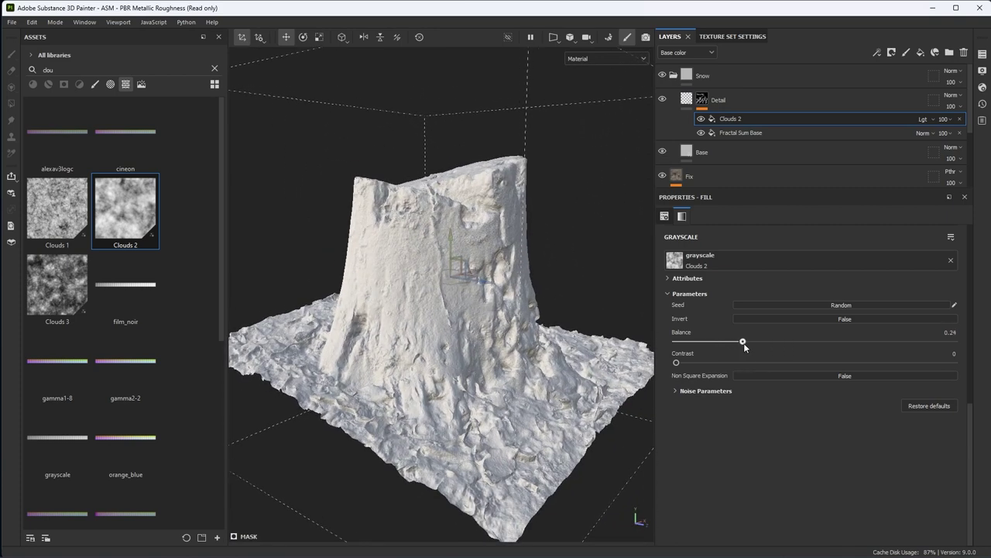
pyautogui.keyDown('alt'); pyautogui.moveTo(604, 306); pyautogui.dragTo(572, 305); pyautogui.keyUp('alt')
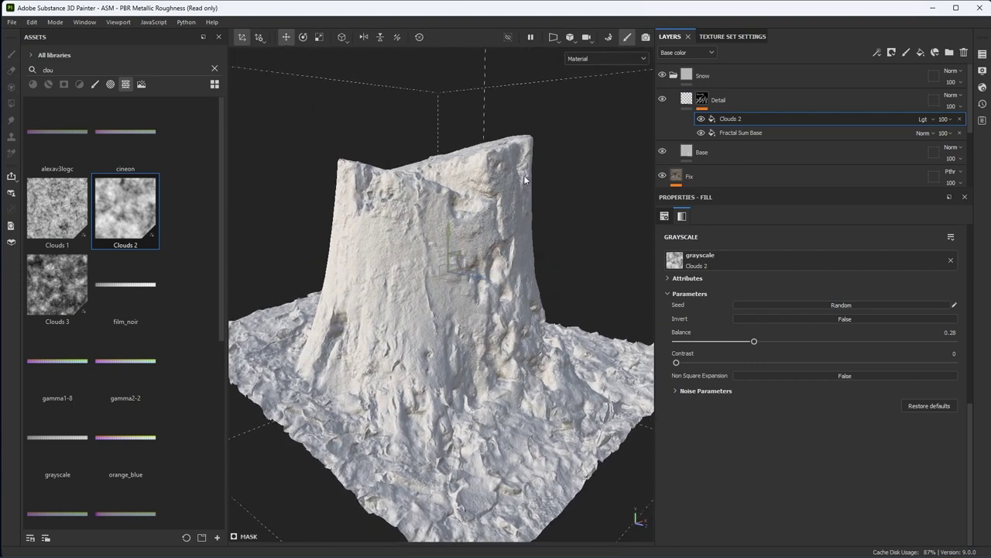
# Step: Add a fill layer named Rough above Detail and restrict it to the roughness channel only
pyautogui.click(771, 98)
pyautogui.click(921, 52)
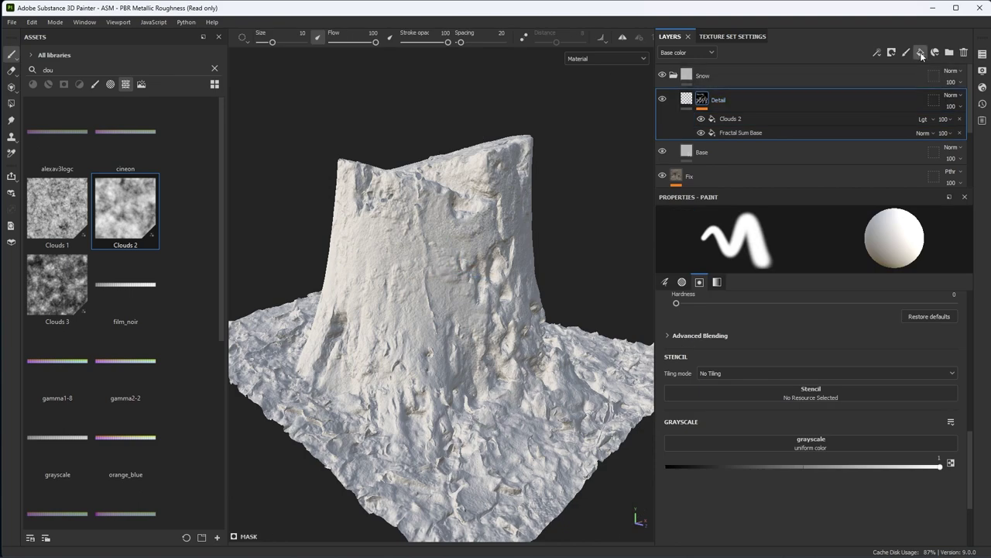
pyautogui.doubleClick(722, 99)
pyautogui.write('Rough')
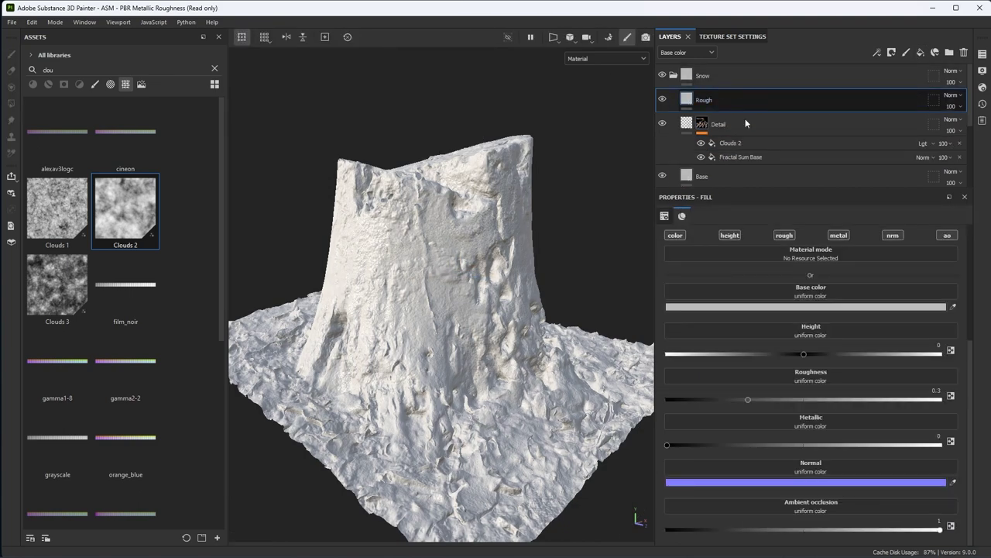
pyautogui.press('Return')
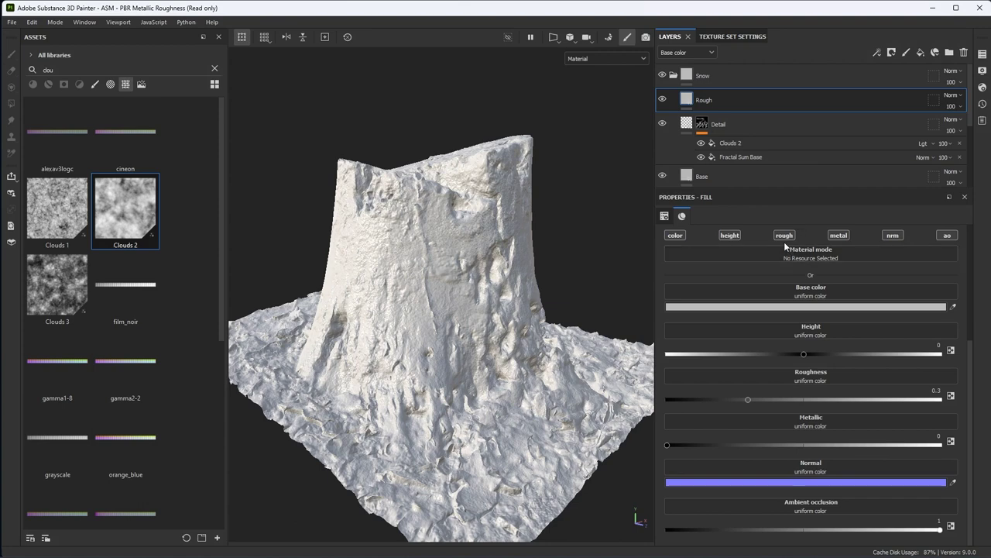
pyautogui.click(784, 235)
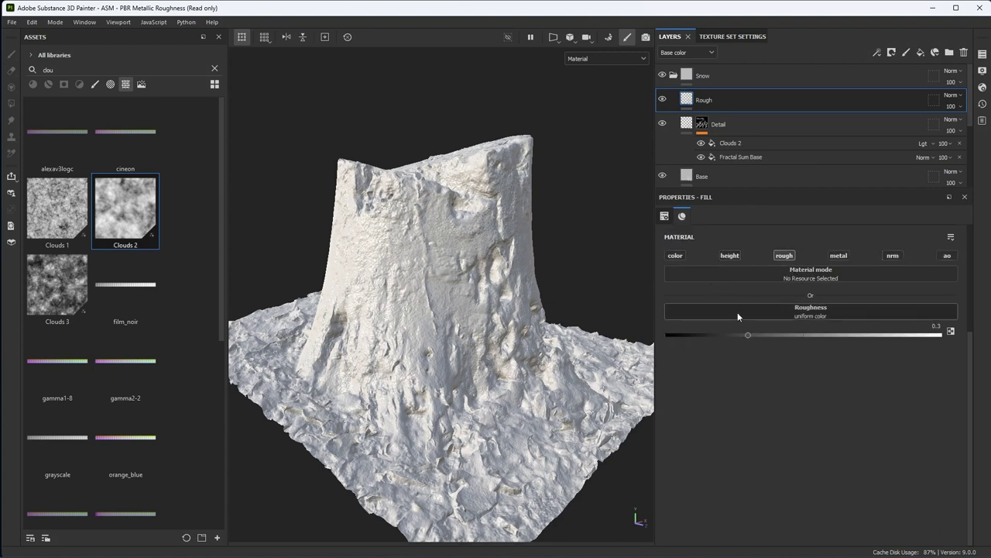
pyautogui.scroll(2, 505, 265)
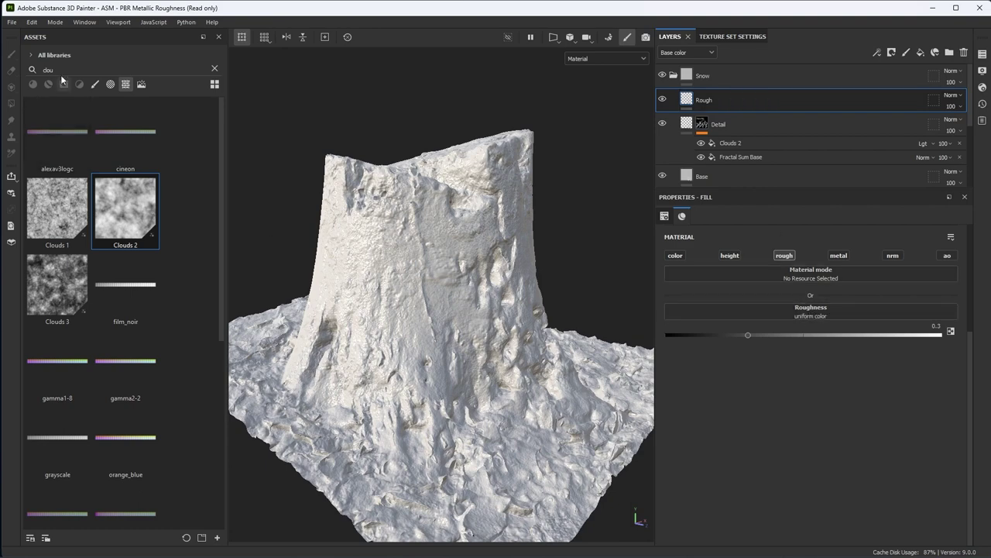
# Step: Search the assets for "gradient" and assign the Gradient Flakes texture to the Rough layer's roughness channel
pyautogui.doubleClick(35, 69)
pyautogui.write('g')
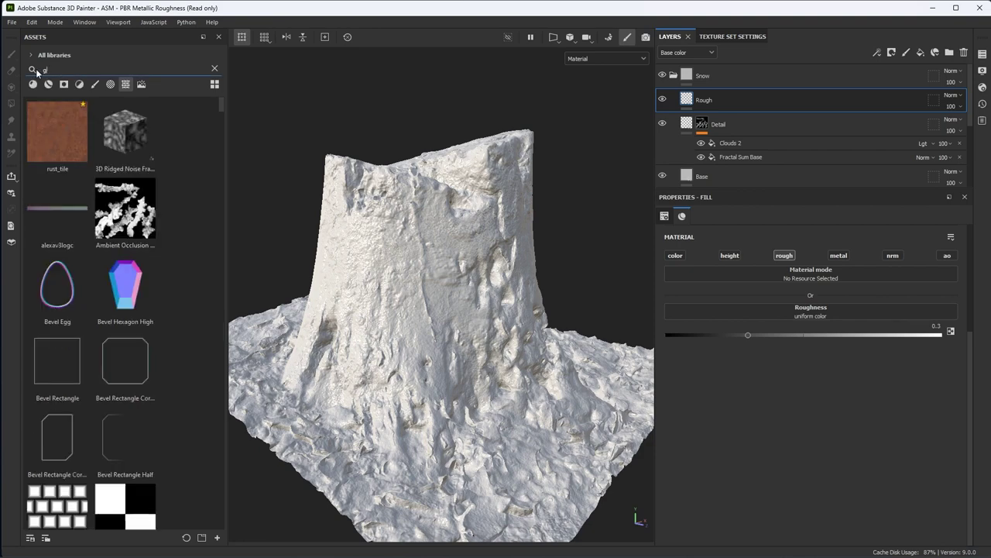
pyautogui.write('raidient')
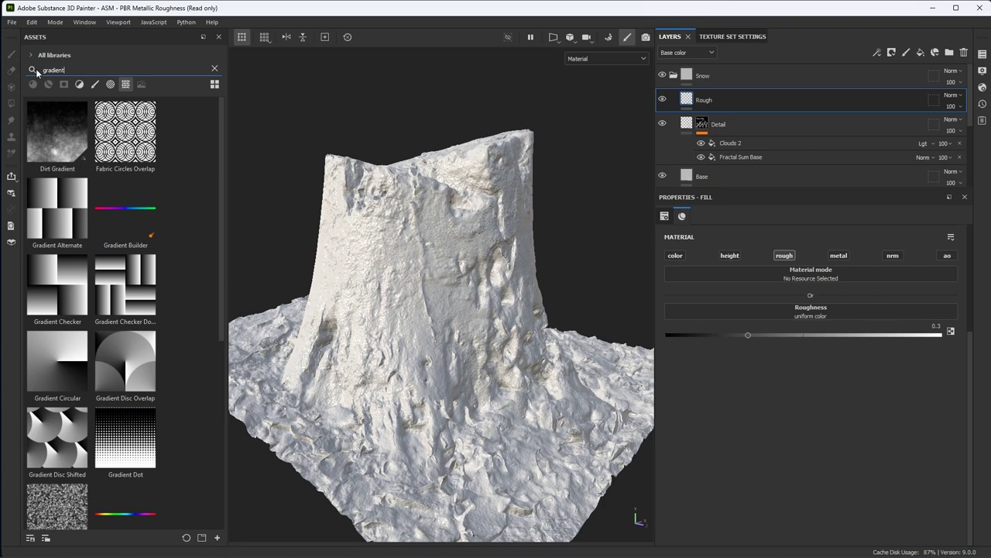
pyautogui.scroll(-5, 110, 263)
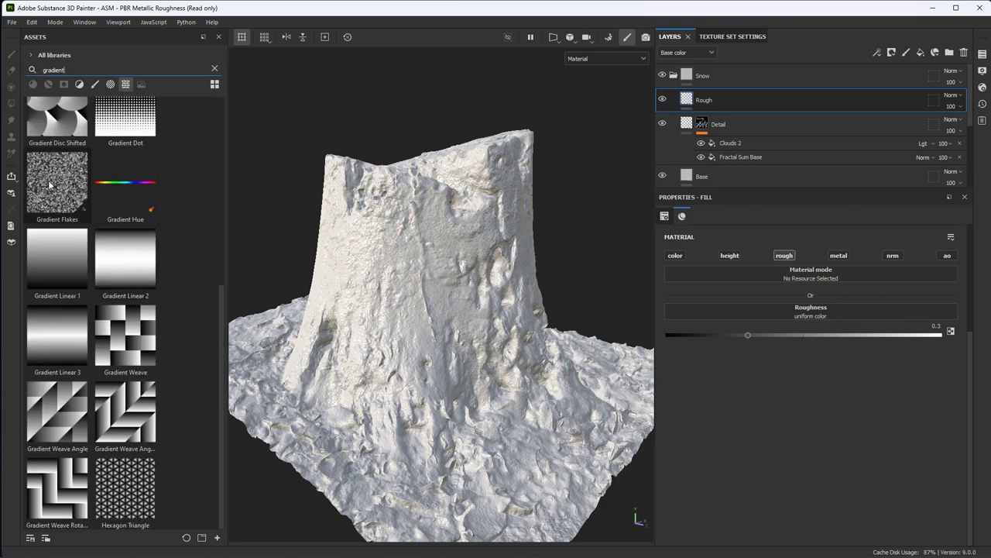
pyautogui.moveTo(49, 184)
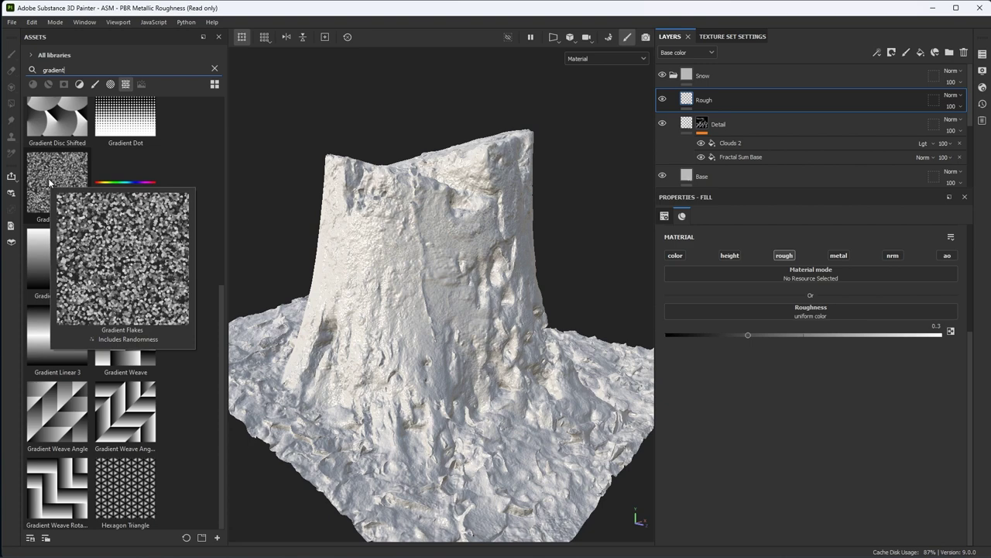
pyautogui.click(50, 176)
pyautogui.moveTo(51, 168); pyautogui.dragTo(689, 314)
pyautogui.keyDown('alt'); pyautogui.moveTo(448, 311); pyautogui.dragTo(476, 299); pyautogui.keyUp('alt')
# Step: Display only the roughness channel on the stump to examine the flake pattern
pyautogui.click(584, 58)
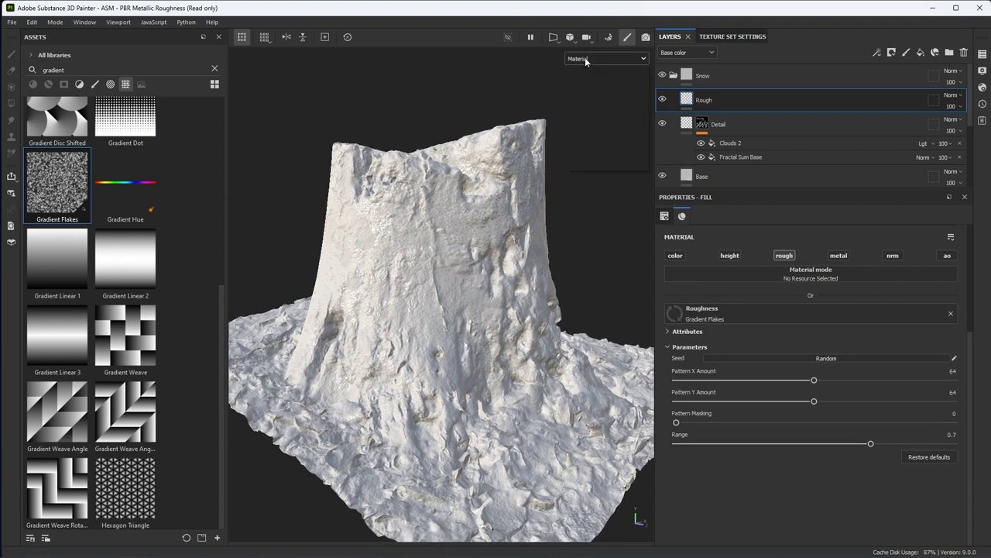
pyautogui.click(501, 74)
pyautogui.press('c')
pyautogui.press('c')
pyautogui.press('c')
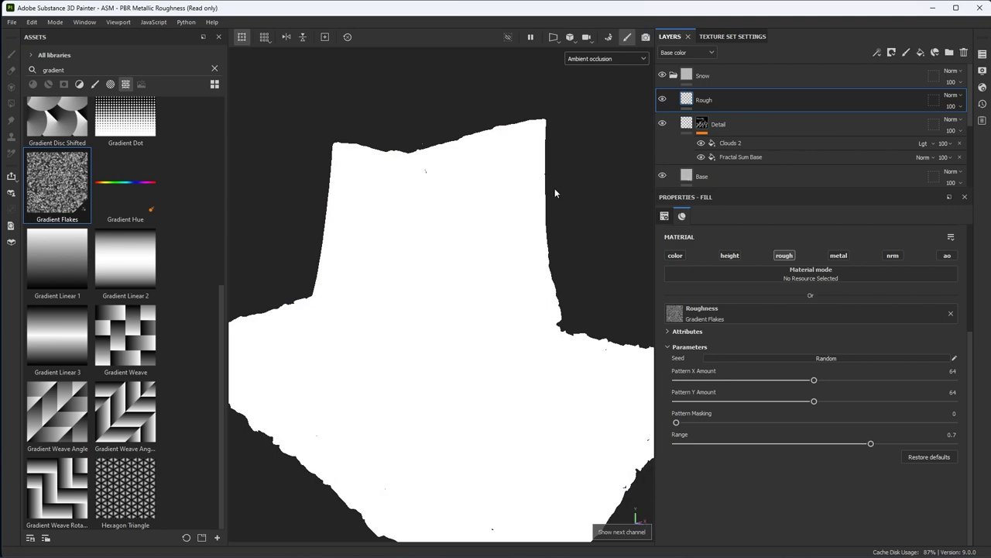
pyautogui.press('c')
pyautogui.press('c')
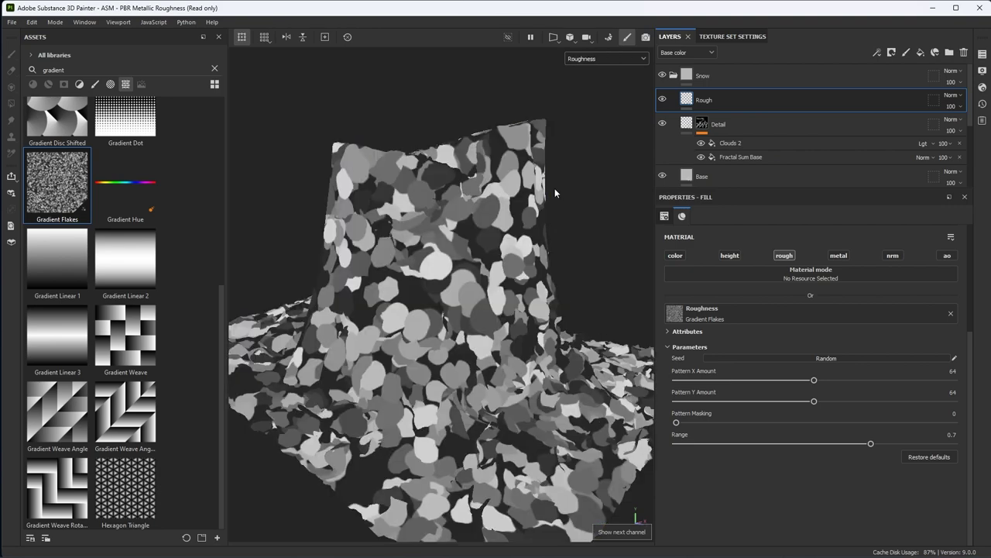
pyautogui.keyDown('alt'); pyautogui.moveTo(480, 269); pyautogui.dragTo(479, 273, button='right'); pyautogui.keyUp('alt')
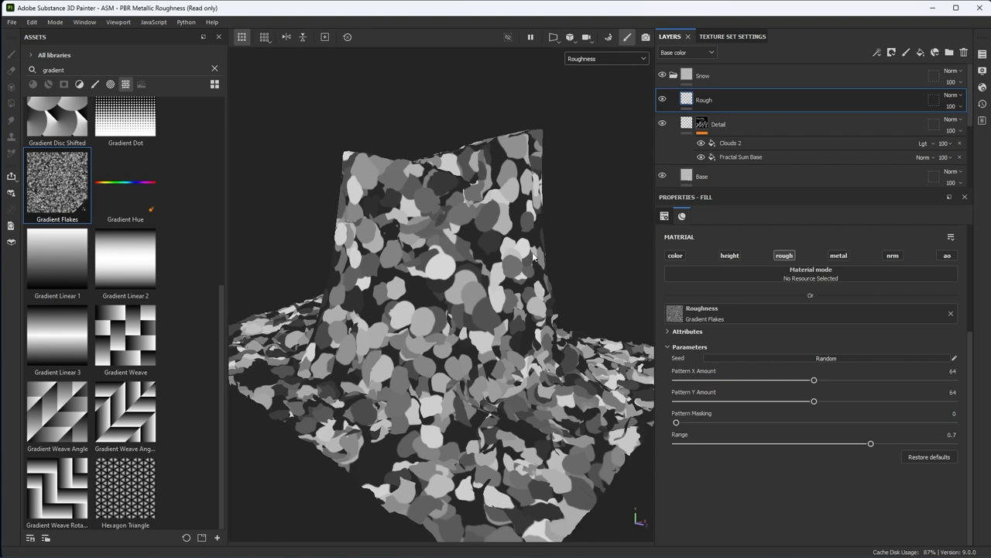
# Step: Switch the Rough layer to tri-planar projection and set its tiling to 4
pyautogui.click(663, 219)
pyautogui.click(762, 249)
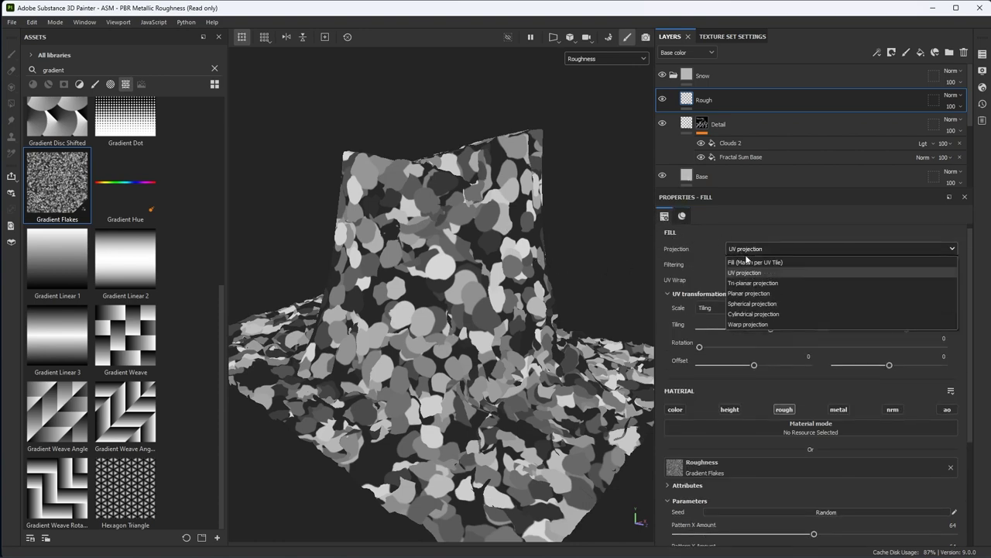
pyautogui.click(743, 285)
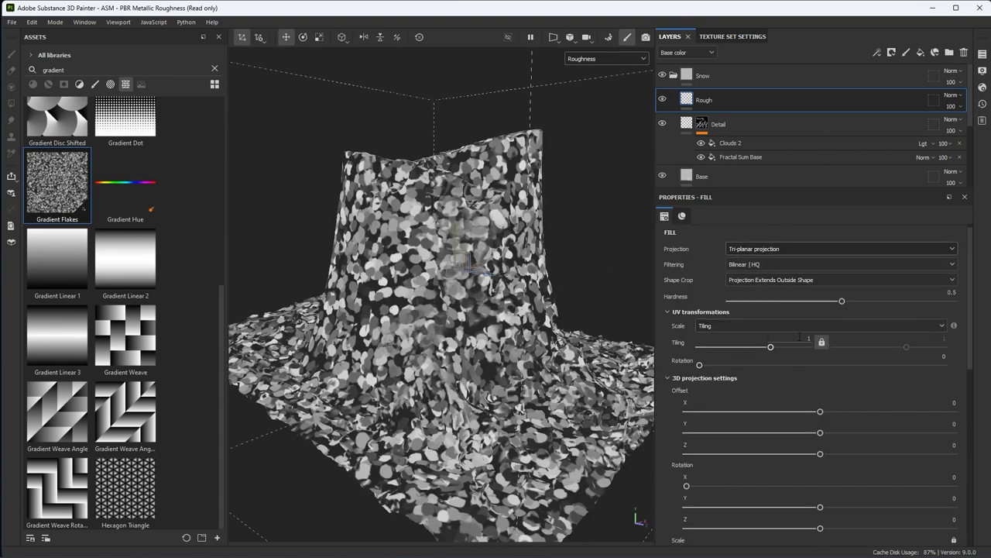
pyautogui.click(808, 338)
pyautogui.write('4')
pyautogui.press('Return')
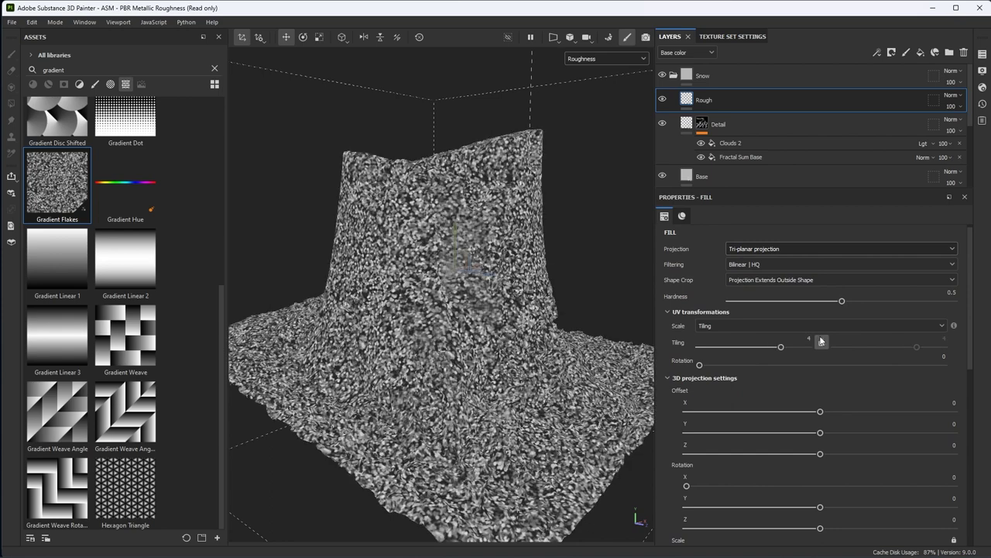
# Step: Raise the Gradient Flakes Pattern X Amount and Pattern Y Amount to 128
pyautogui.scroll(-6, 748, 377)
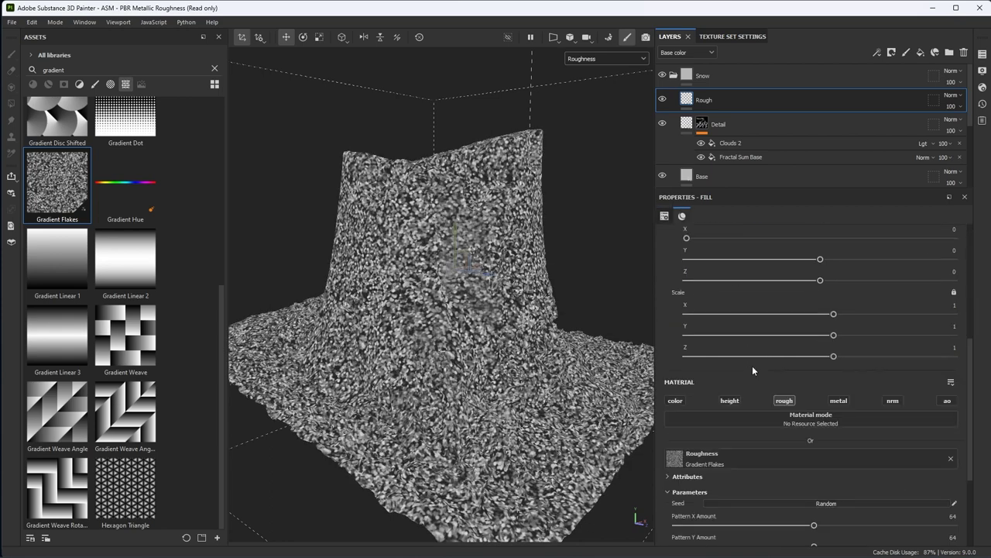
pyautogui.moveTo(903, 401); pyautogui.dragTo(988, 423)
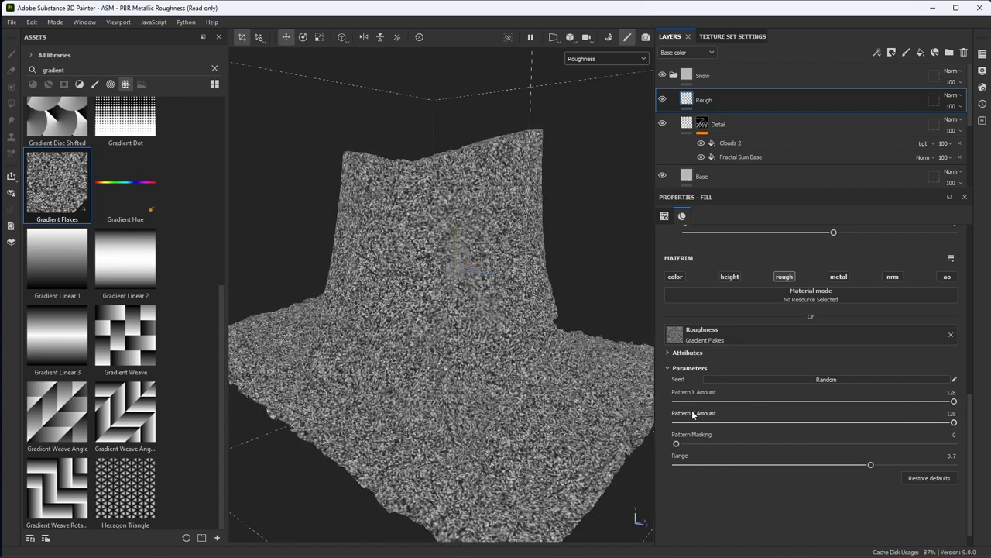
pyautogui.keyDown('alt'); pyautogui.moveTo(558, 387); pyautogui.dragTo(510, 369); pyautogui.keyUp('alt')
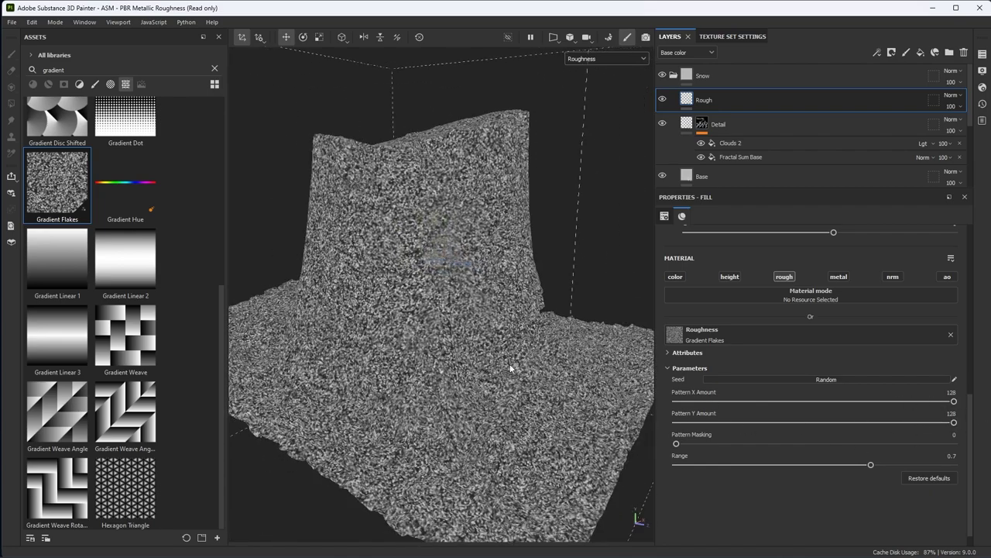
# Step: Set the Rough layer's tri-planar projection hardness to 0.98 and check the blending around the stump
pyautogui.click(664, 216)
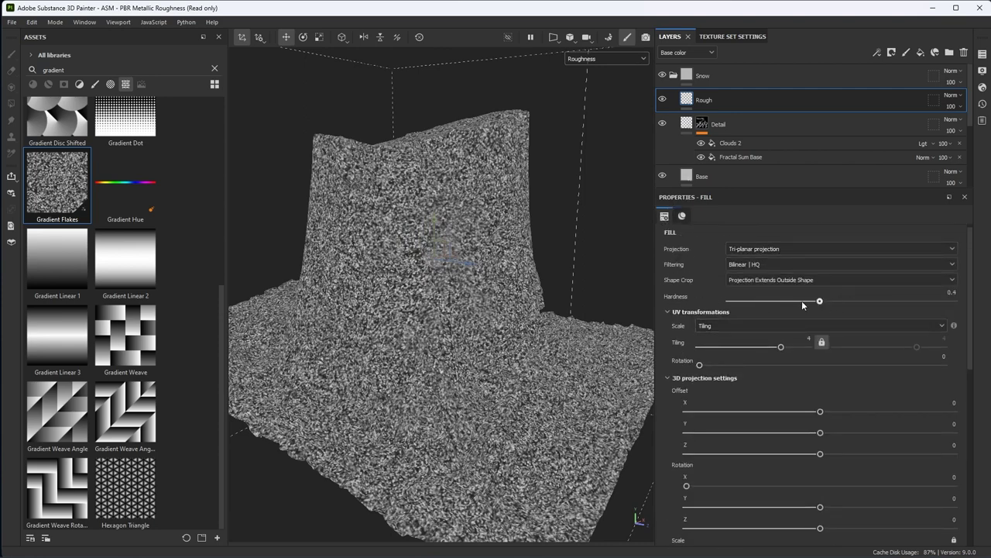
pyautogui.moveTo(748, 301); pyautogui.dragTo(916, 301)
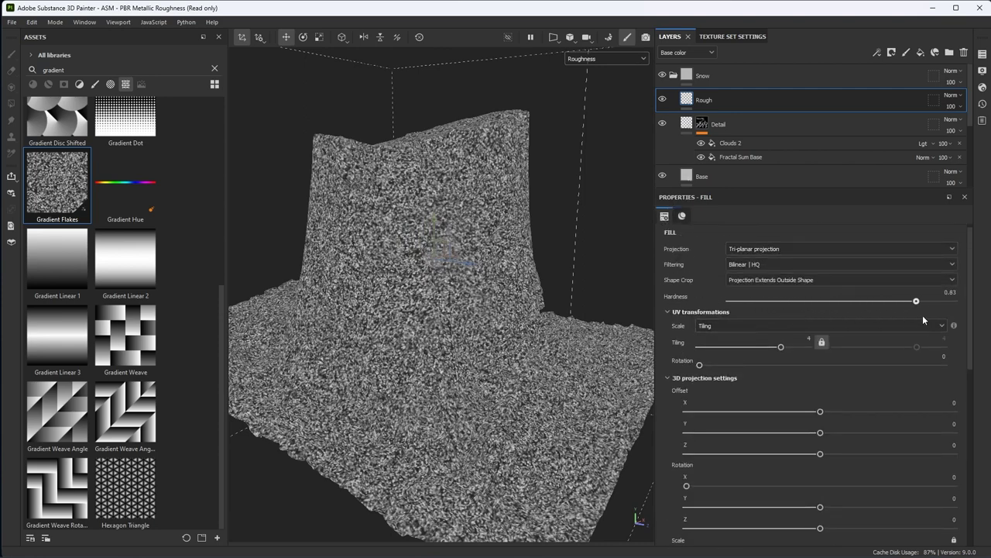
pyautogui.scroll(4, 573, 307)
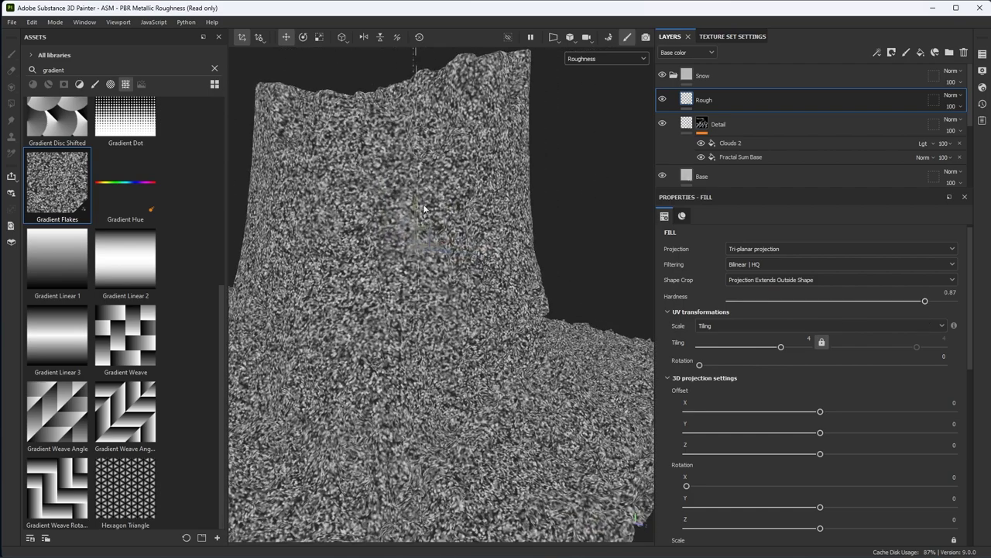
pyautogui.moveTo(927, 302); pyautogui.dragTo(949, 301)
pyautogui.scroll(-2, 505, 281)
pyautogui.keyDown('alt'); pyautogui.moveTo(504, 281); pyautogui.dragTo(550, 267); pyautogui.keyUp('alt')
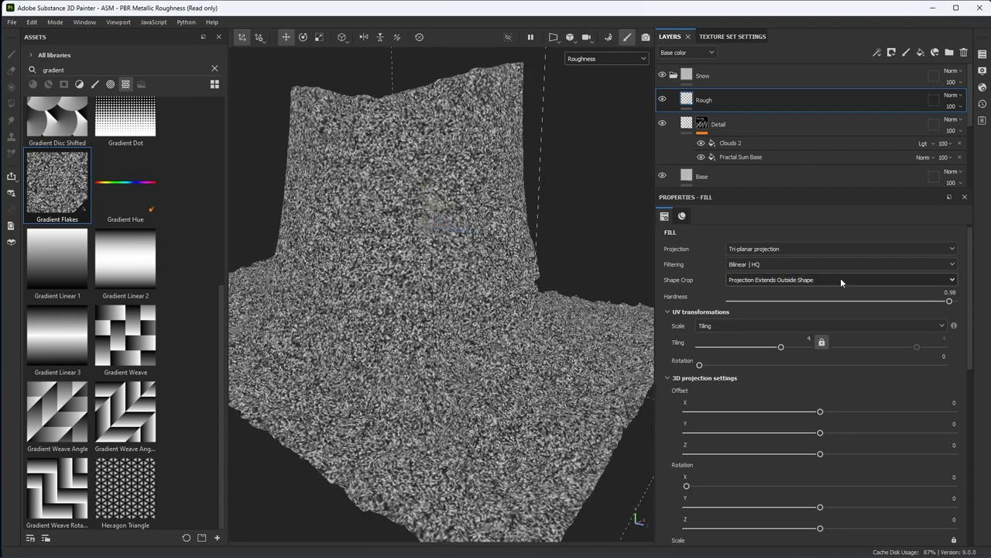
pyautogui.keyDown('alt'); pyautogui.moveTo(446, 265); pyautogui.dragTo(489, 263); pyautogui.keyUp('alt')
pyautogui.keyDown('alt'); pyautogui.moveTo(490, 263); pyautogui.dragTo(527, 273, button='middle'); pyautogui.keyUp('alt')
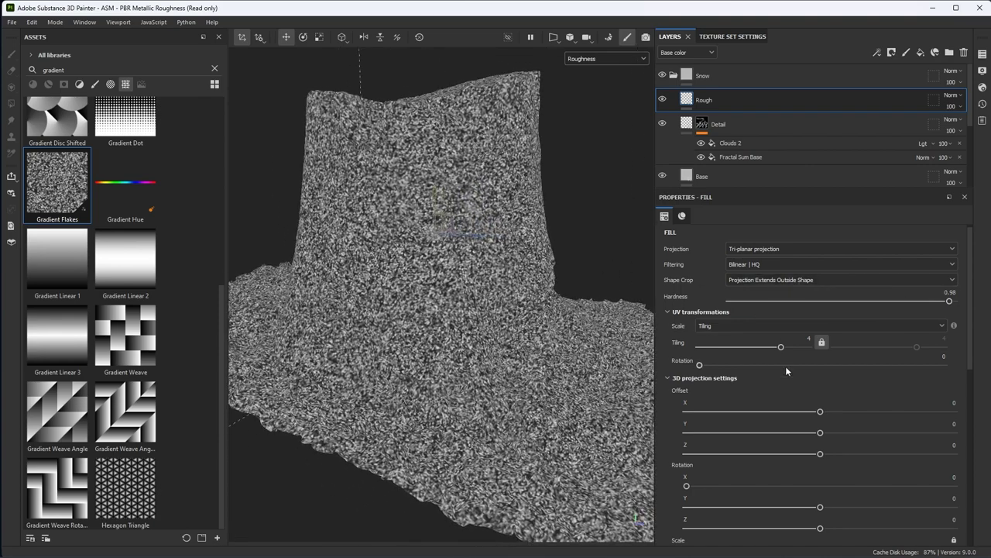
# Step: Set the Gradient Flakes Pattern Masking to 0.6 and its Range to 1
pyautogui.scroll(-10, 784, 371)
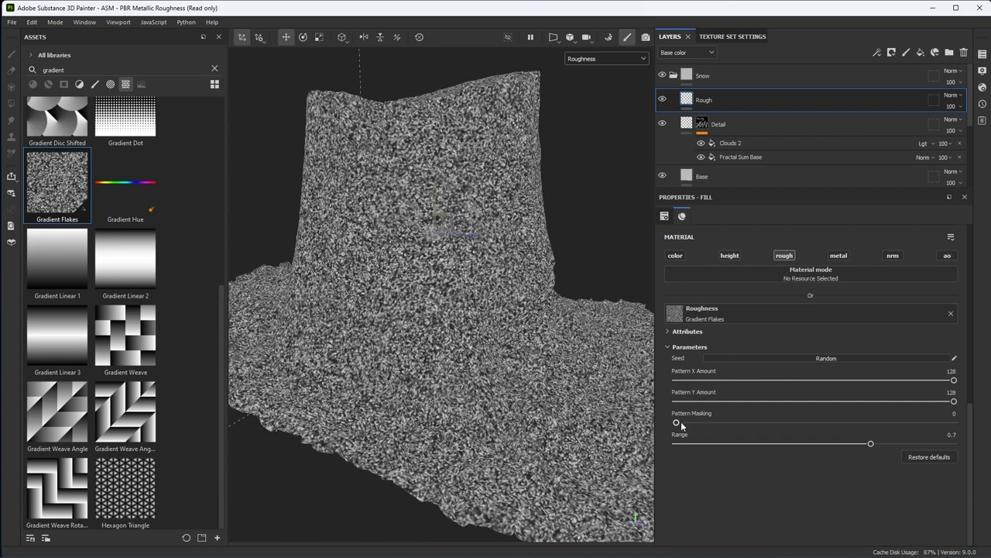
pyautogui.moveTo(678, 423); pyautogui.dragTo(964, 450)
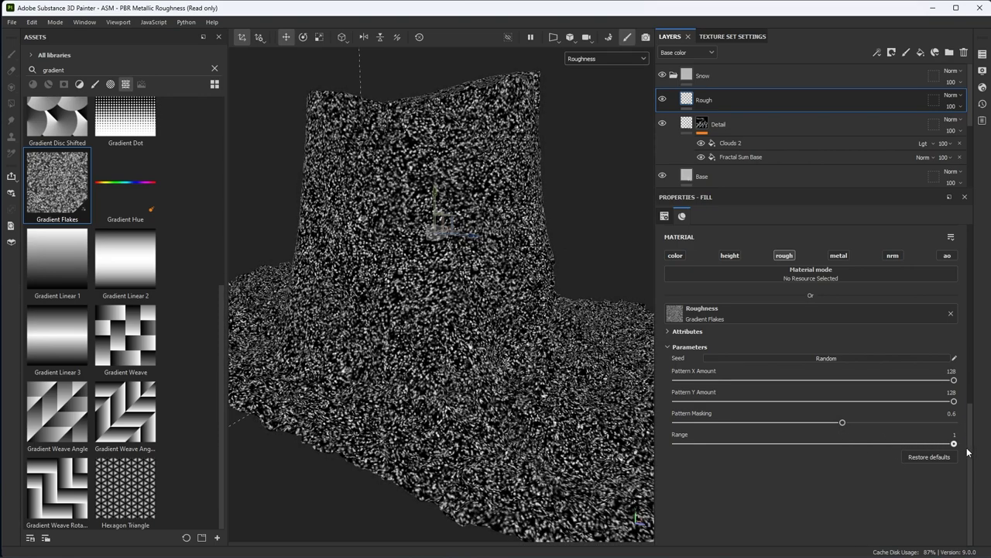
pyautogui.scroll(1, 534, 375)
pyautogui.scroll(-2, 534, 375)
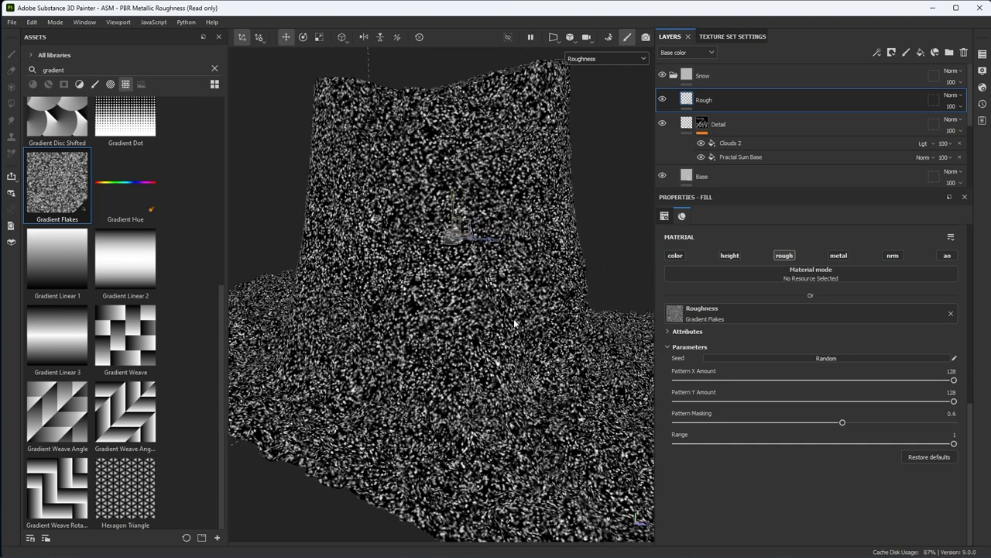
pyautogui.scroll(1, 542, 321)
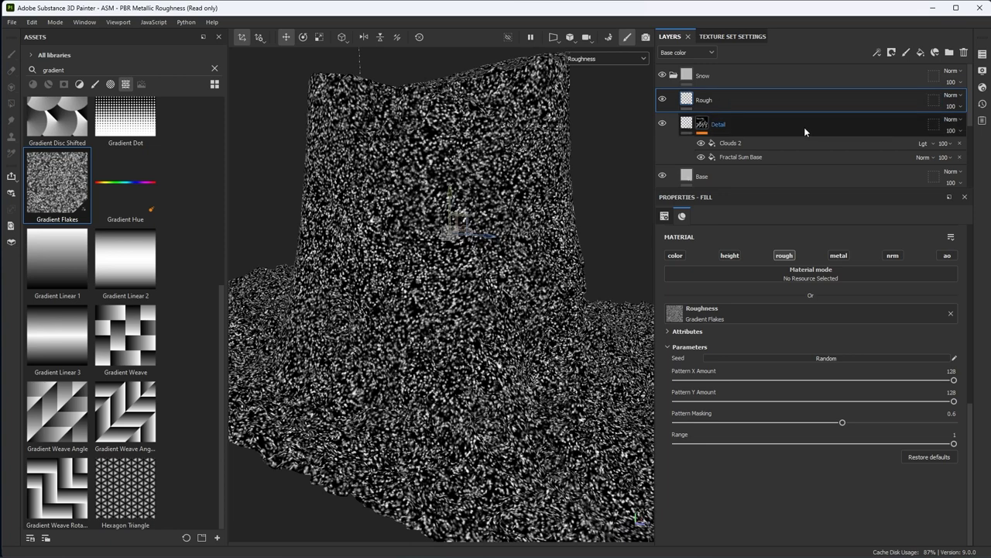
# Step: Show the layer stack's Roughness channel and set the Rough layer's blending mode to Subtract
pyautogui.click(682, 53)
pyautogui.click(682, 85)
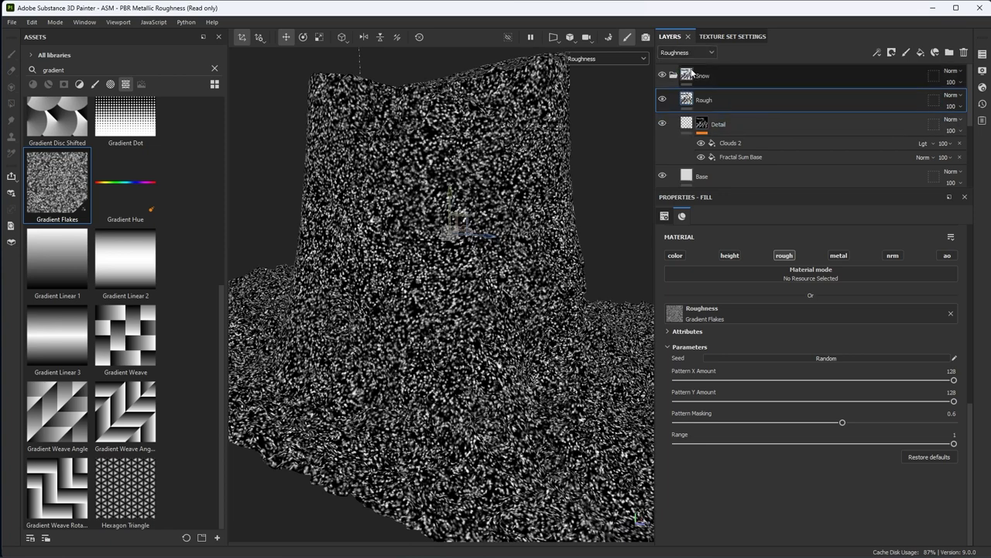
pyautogui.click(950, 96)
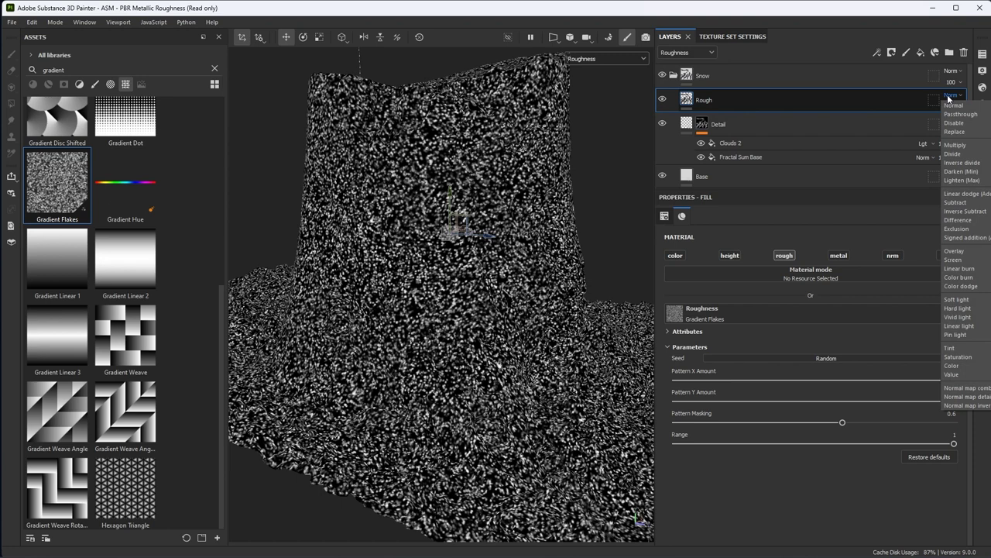
pyautogui.click(955, 202)
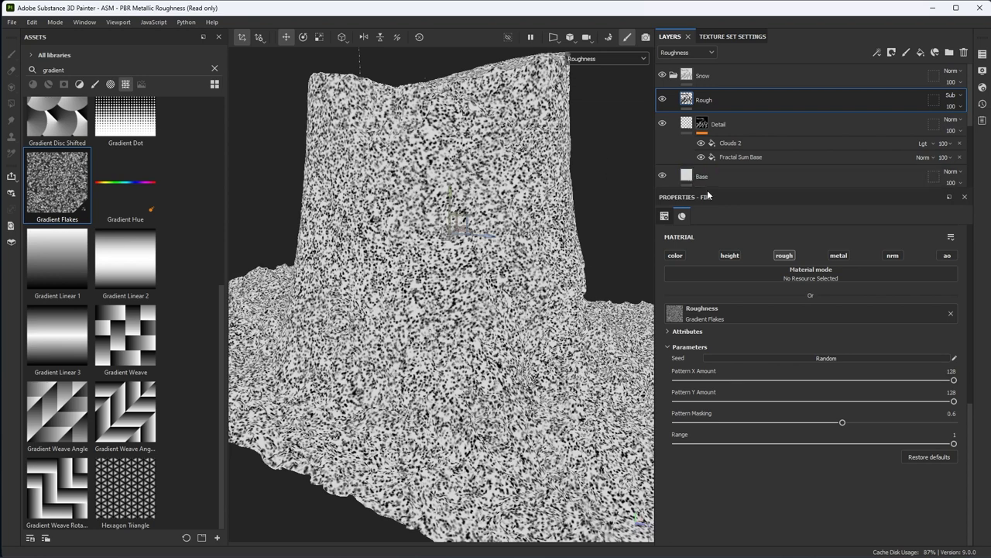
pyautogui.moveTo(705, 188); pyautogui.dragTo(706, 219)
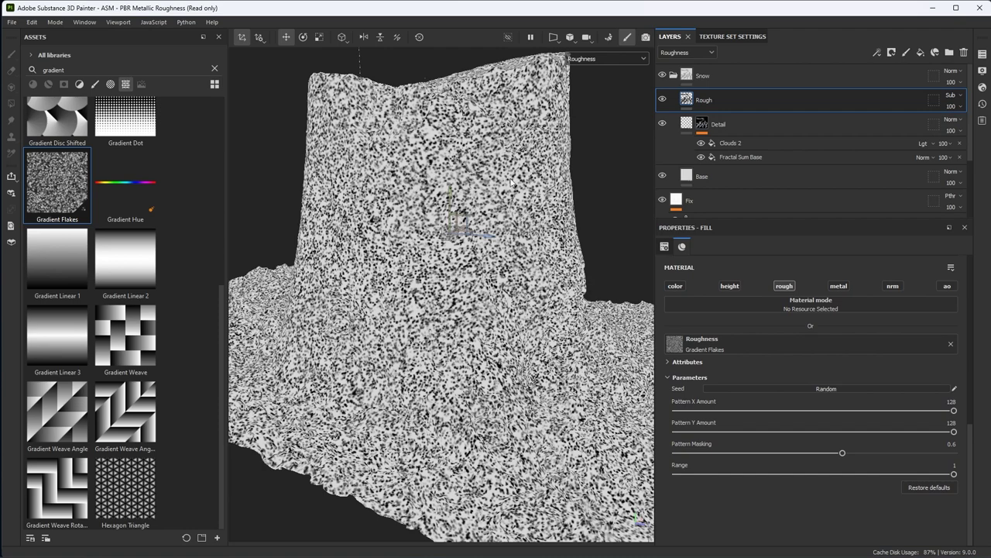
# Step: Return to the full material view and examine the sparkle of the snow on the stump from several angles and lighting directions
pyautogui.press('m')
pyautogui.keyDown('alt'); pyautogui.moveTo(461, 213); pyautogui.dragTo(485, 223, button='middle'); pyautogui.keyUp('alt')
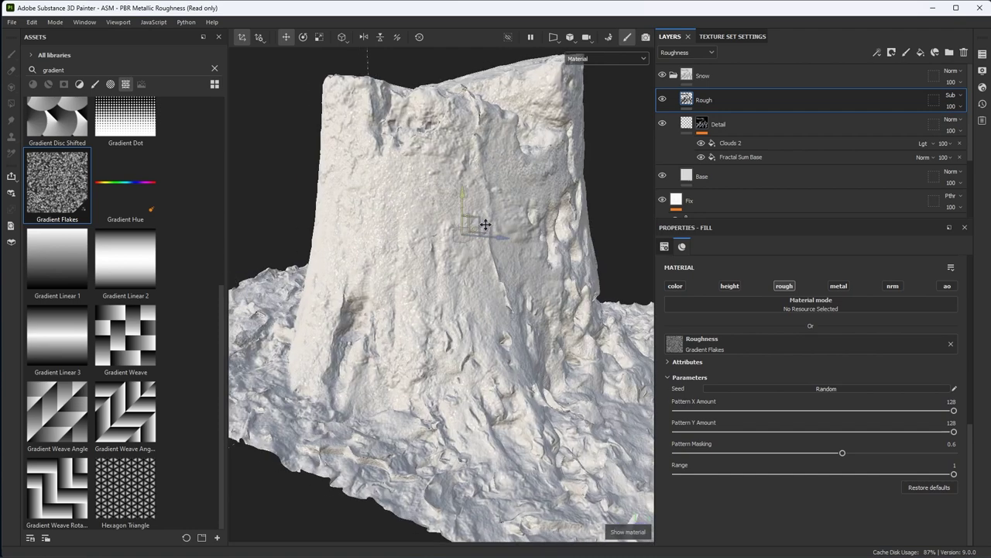
pyautogui.keyDown('alt'); pyautogui.moveTo(484, 224); pyautogui.dragTo(499, 289, button='right'); pyautogui.keyUp('alt')
pyautogui.keyDown('alt'); pyautogui.moveTo(498, 290); pyautogui.dragTo(470, 278, button='middle'); pyautogui.keyUp('alt')
pyautogui.keyDown('alt'); pyautogui.moveTo(470, 278); pyautogui.dragTo(467, 285); pyautogui.keyUp('alt')
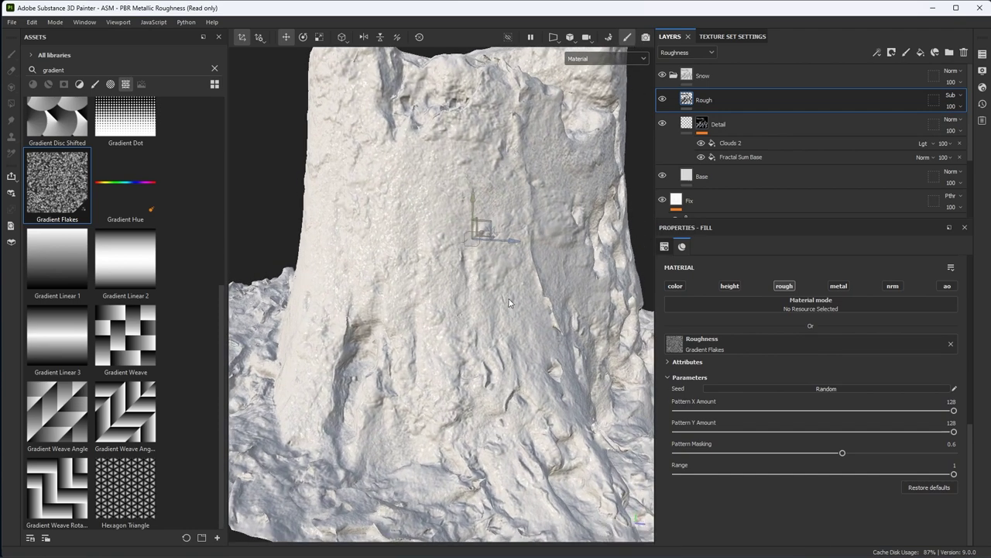
pyautogui.keyDown('shift'); pyautogui.moveTo(507, 298); pyautogui.dragTo(465, 261, button='right'); pyautogui.keyUp('shift')
pyautogui.keyDown('alt'); pyautogui.moveTo(464, 261); pyautogui.dragTo(447, 230); pyautogui.keyUp('alt')
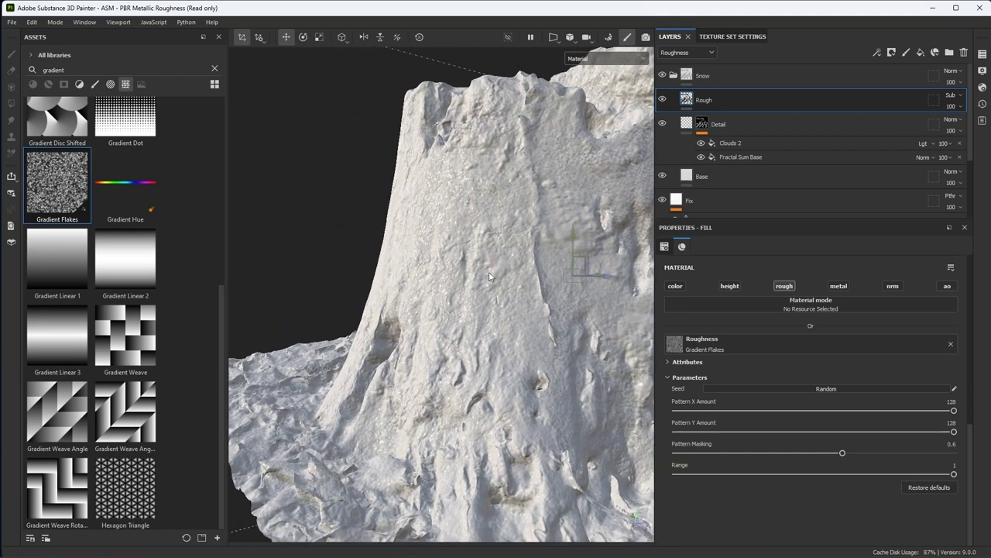
pyautogui.moveTo(500, 290)
pyautogui.keyDown('shift'); pyautogui.mouseDown(button='right')
pyautogui.moveTo(515, 289)
pyautogui.moveTo(494, 286)
pyautogui.mouseUp(button='right'); pyautogui.keyUp('shift')
pyautogui.keyDown('alt'); pyautogui.moveTo(484, 286); pyautogui.dragTo(505, 288); pyautogui.keyUp('alt')
pyautogui.moveTo(513, 301)
pyautogui.keyDown('shift'); pyautogui.mouseDown(button='right')
pyautogui.moveTo(502, 302)
pyautogui.moveTo(522, 302)
pyautogui.moveTo(513, 292)
pyautogui.moveTo(537, 307)
pyautogui.moveTo(508, 310)
pyautogui.mouseUp(button='right'); pyautogui.keyUp('shift')
pyautogui.scroll(-3, 507, 308)
pyautogui.keyDown('alt'); pyautogui.moveTo(508, 308); pyautogui.dragTo(492, 357); pyautogui.keyUp('alt')
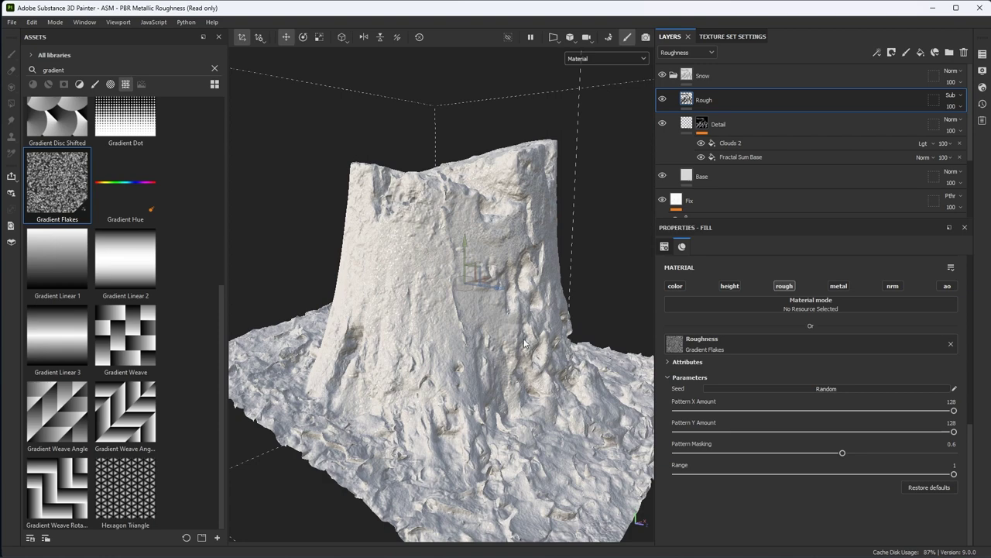
# Step: Collapse and select the Snow folder, and set the layer stack back to the Base color channel
pyautogui.click(674, 76)
pyautogui.click(707, 82)
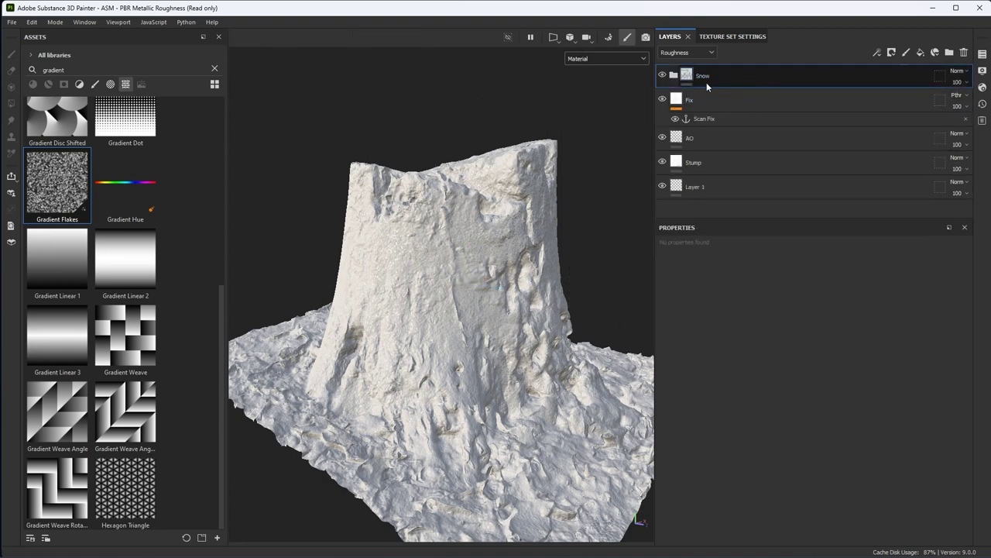
pyautogui.click(687, 52)
pyautogui.click(673, 62)
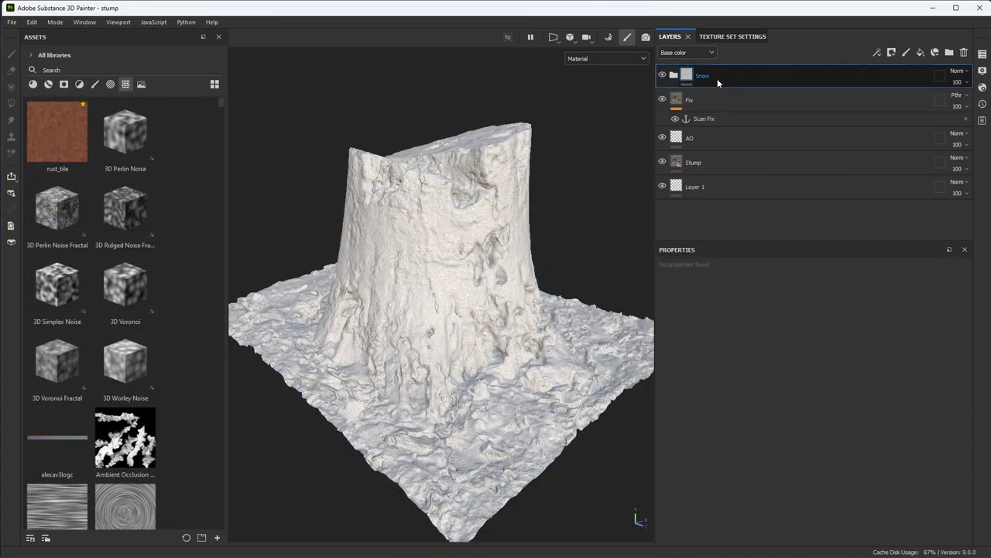
# Step: Add a black mask to the Snow folder and put an Ambient Occlusion generator on it
pyautogui.click(891, 53)
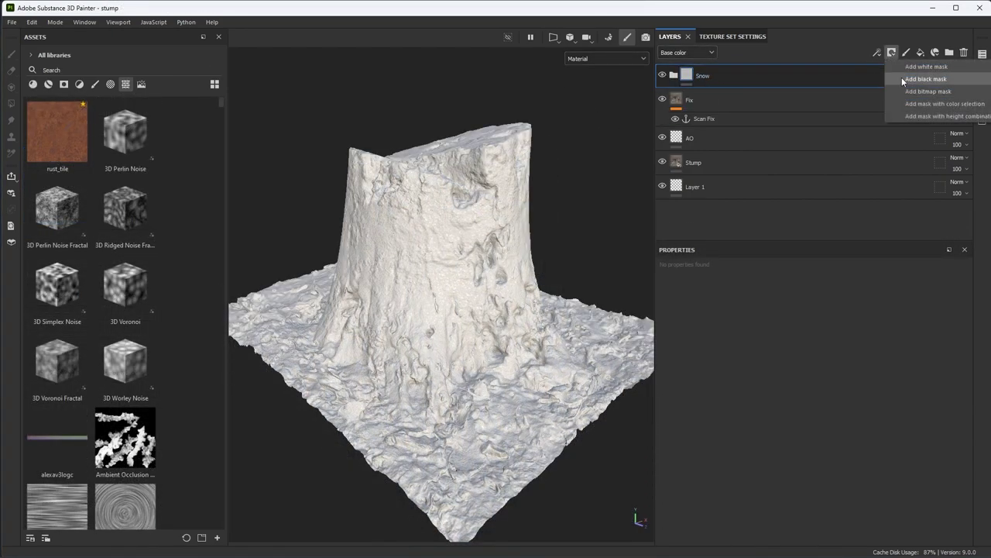
pyautogui.click(903, 79)
pyautogui.click(876, 53)
pyautogui.click(882, 64)
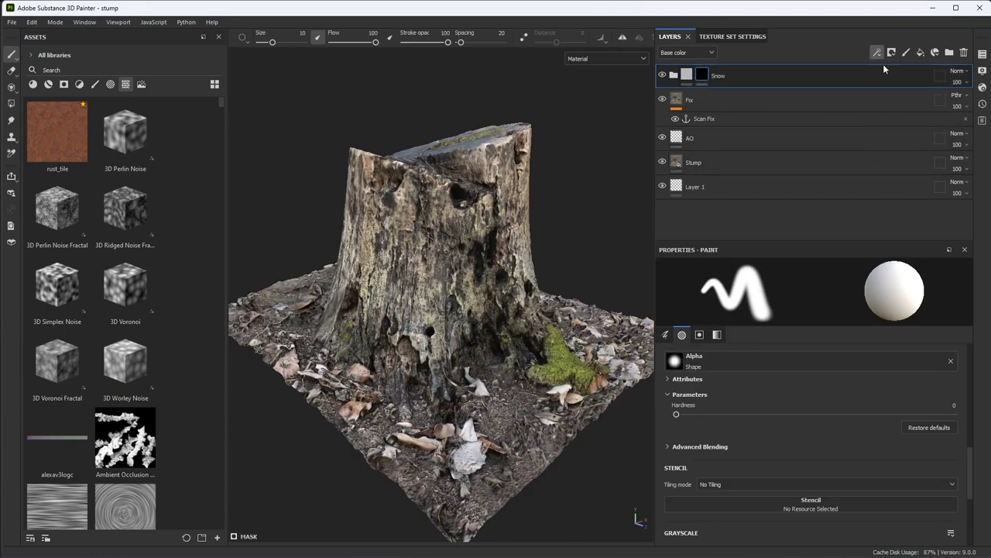
pyautogui.click(743, 296)
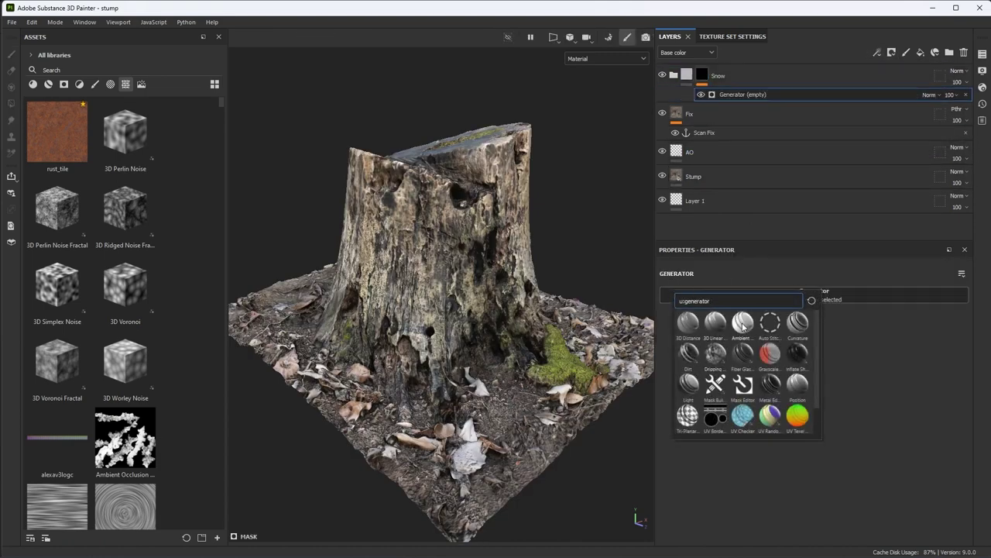
pyautogui.click(742, 322)
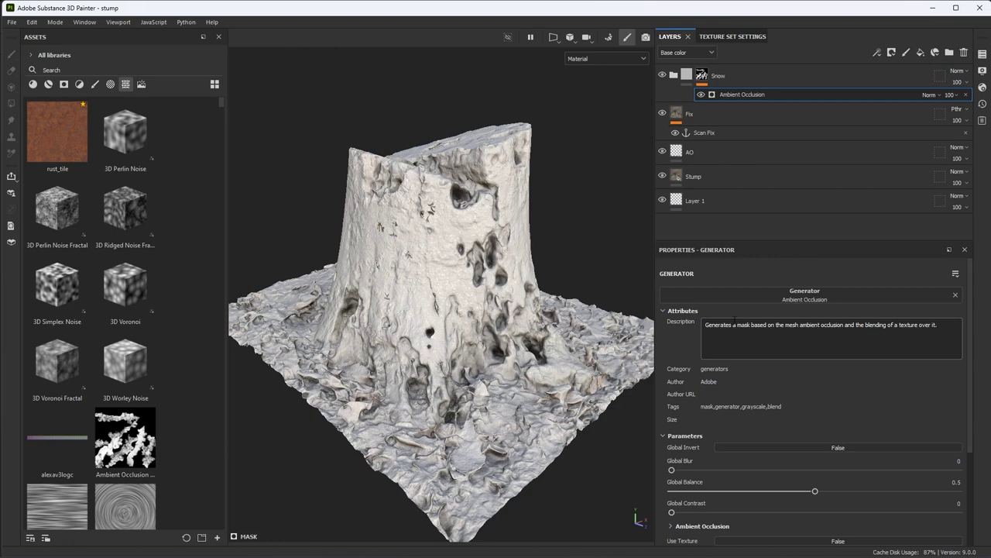
# Step: Set the Ambient Occlusion generator's Global Contrast to 0.88 and Global Balance to 0.41
pyautogui.keyDown('alt'); pyautogui.moveTo(474, 255); pyautogui.dragTo(464, 245, button='middle'); pyautogui.keyUp('alt')
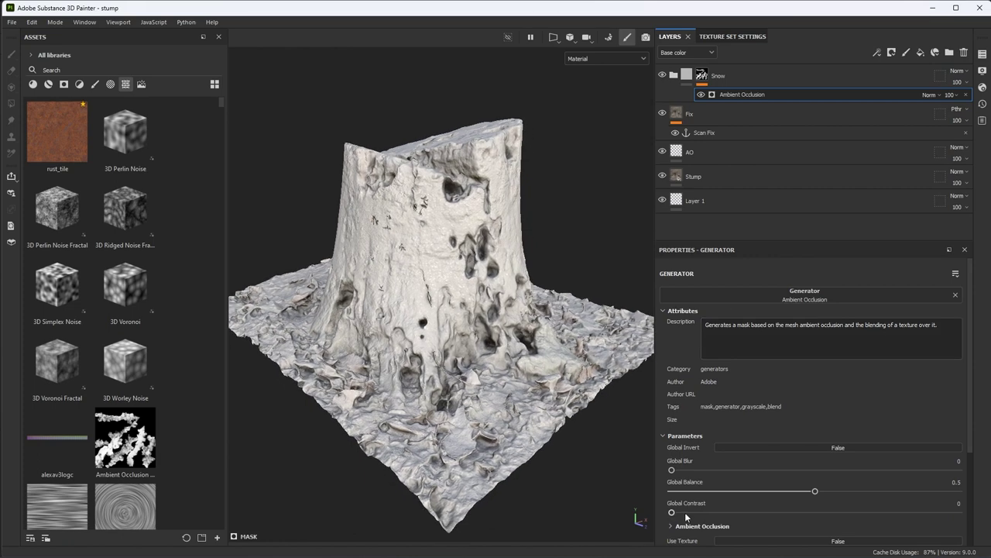
pyautogui.moveTo(682, 516); pyautogui.dragTo(911, 517)
pyautogui.moveTo(814, 492)
pyautogui.mouseDown()
pyautogui.moveTo(736, 496)
pyautogui.moveTo(843, 495)
pyautogui.moveTo(796, 492)
pyautogui.mouseUp()
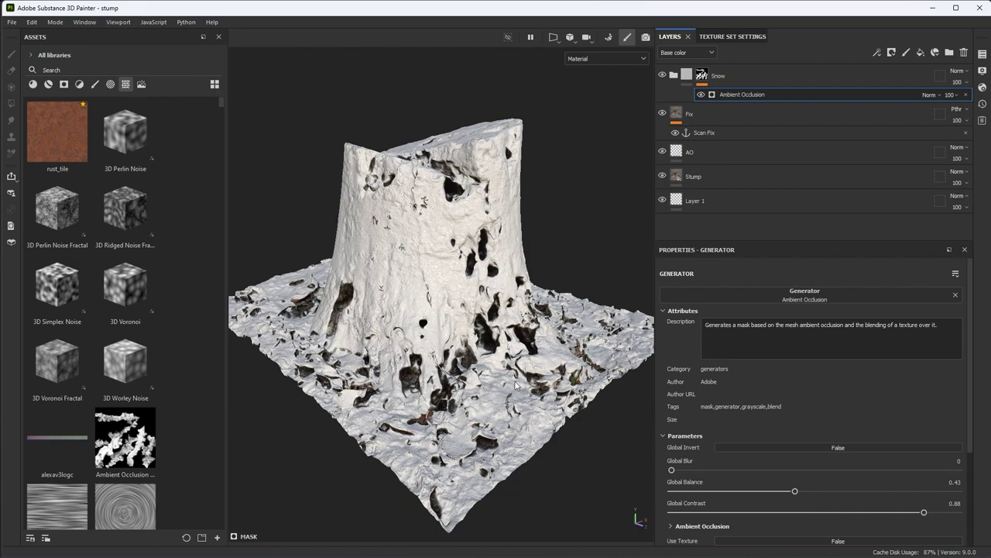
pyautogui.keyDown('alt'); pyautogui.moveTo(441, 354); pyautogui.dragTo(495, 347); pyautogui.keyUp('alt')
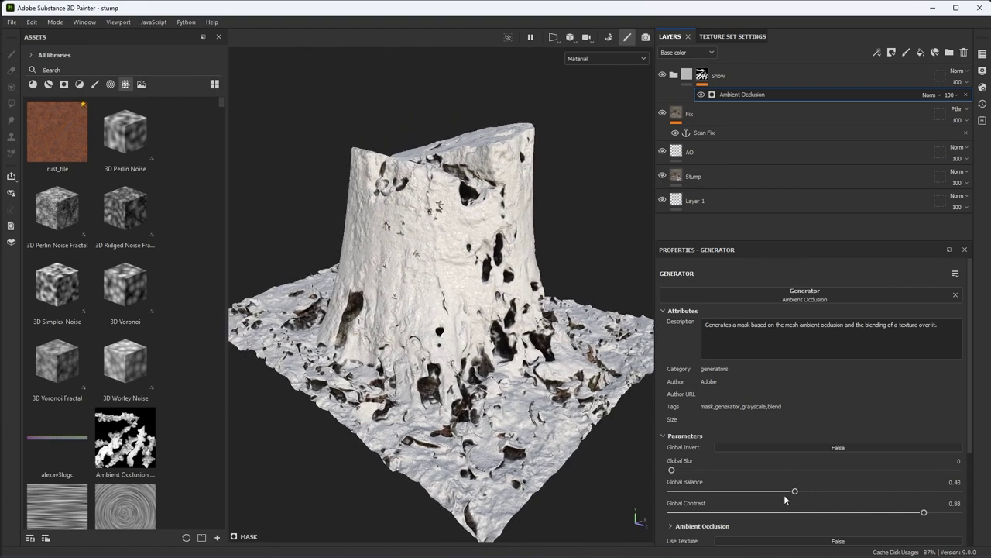
pyautogui.moveTo(795, 491)
pyautogui.mouseDown()
pyautogui.moveTo(731, 492)
pyautogui.moveTo(849, 492)
pyautogui.moveTo(707, 493)
pyautogui.moveTo(803, 492)
pyautogui.moveTo(789, 504)
pyautogui.mouseUp()
pyautogui.keyDown('alt'); pyautogui.moveTo(457, 318); pyautogui.dragTo(525, 366); pyautogui.keyUp('alt')
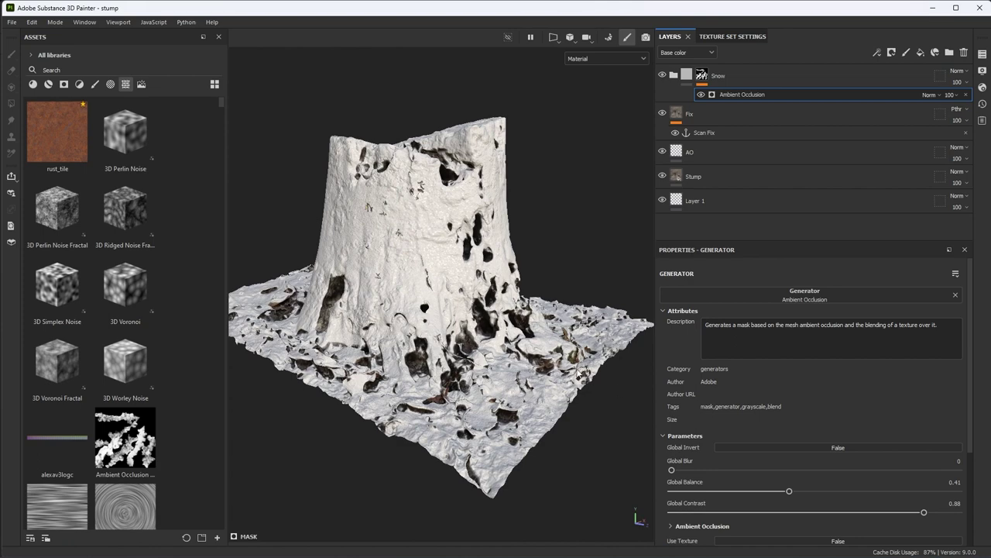
# Step: Use the Scan Fix anchor point as the generator's Ambient Occlusion image input, with Ambient occlusion as the referenced channel
pyautogui.scroll(-4, 782, 404)
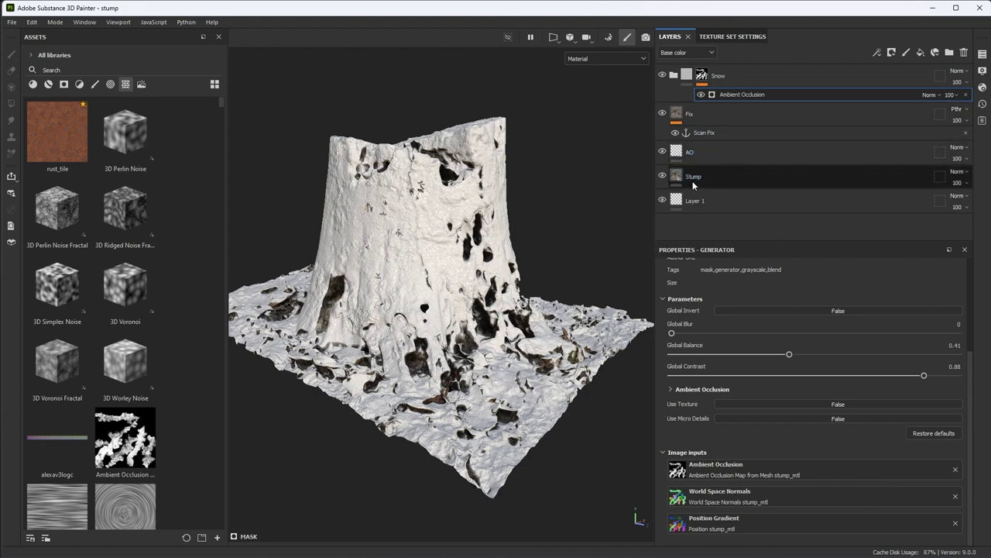
pyautogui.doubleClick(705, 133)
pyautogui.press('Return')
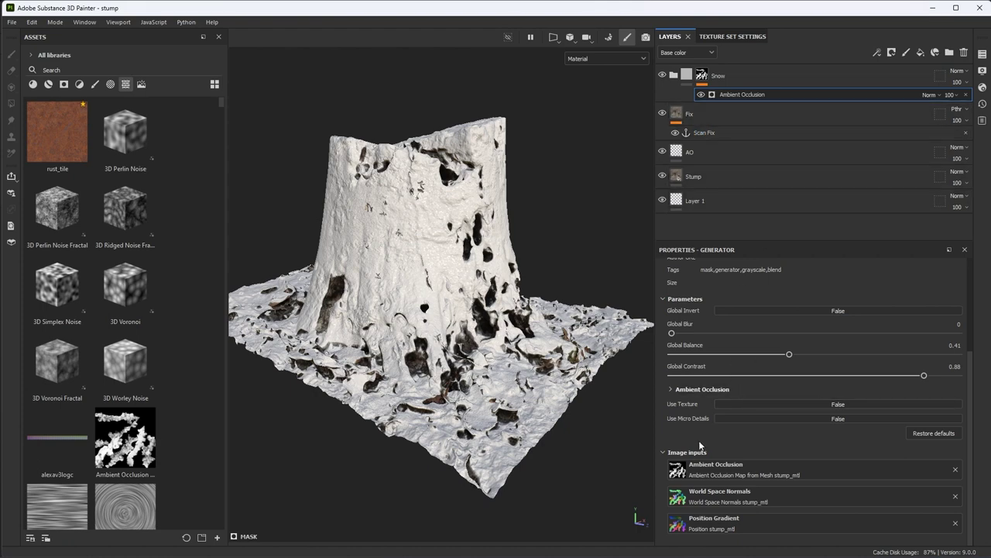
pyautogui.click(700, 467)
pyautogui.write('ambi')
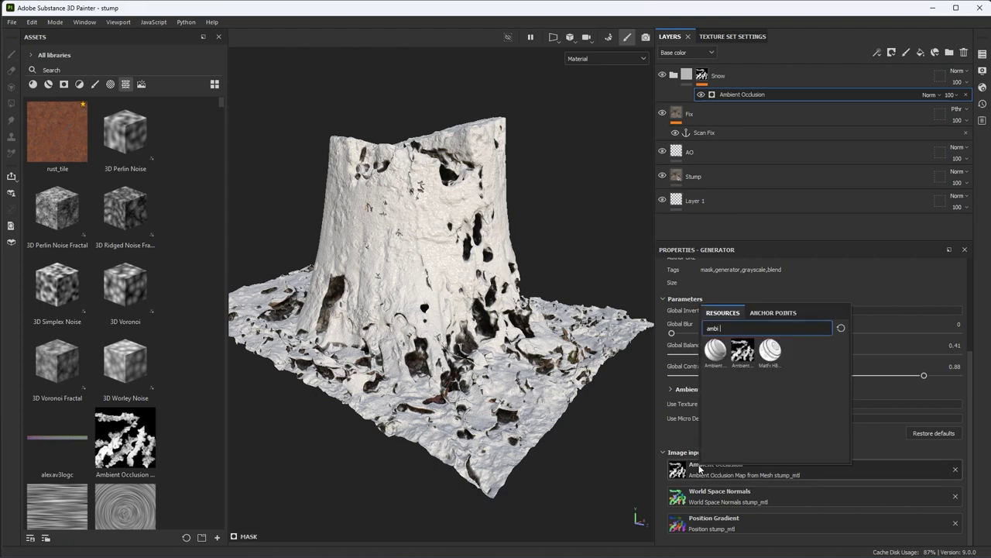
pyautogui.click(765, 313)
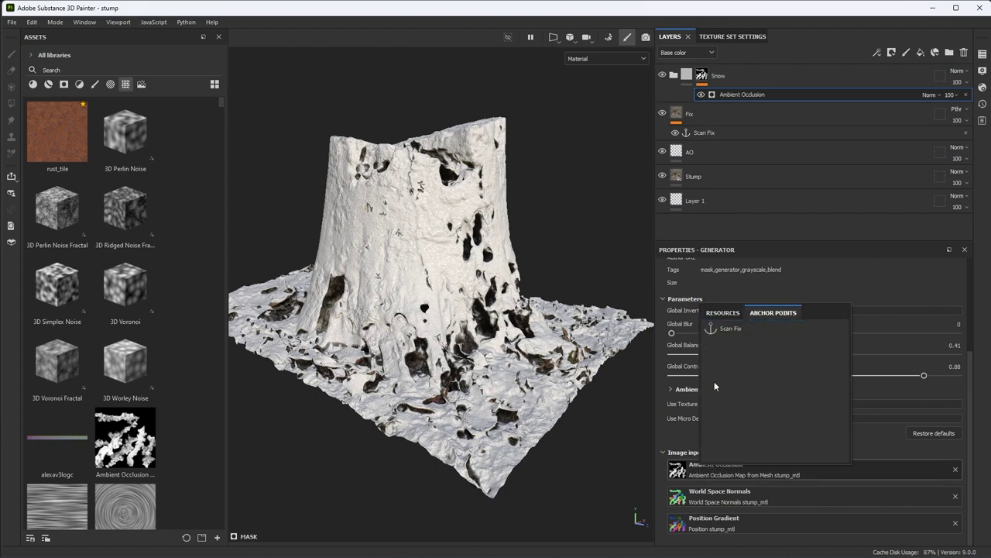
pyautogui.click(724, 328)
pyautogui.scroll(-2, 721, 345)
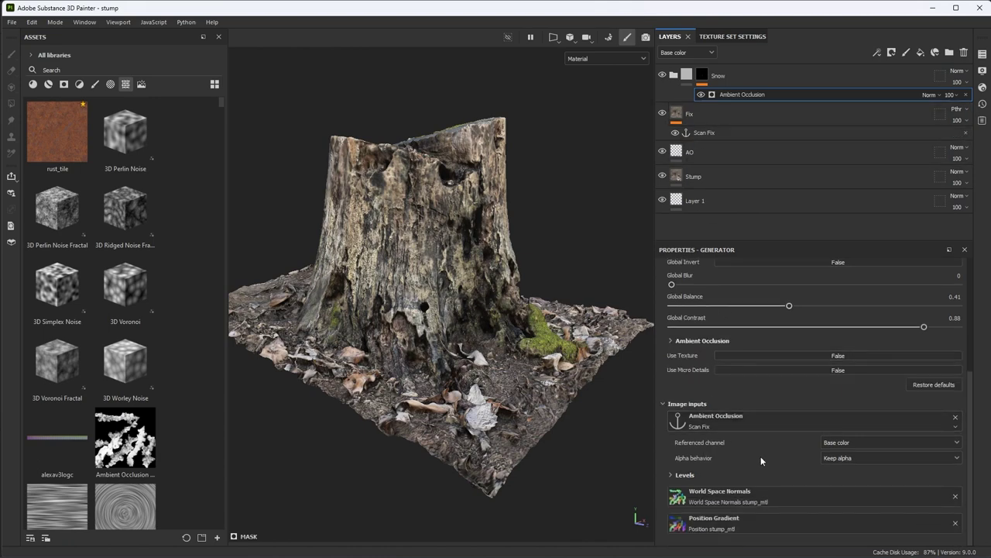
pyautogui.click(825, 443)
pyautogui.click(835, 518)
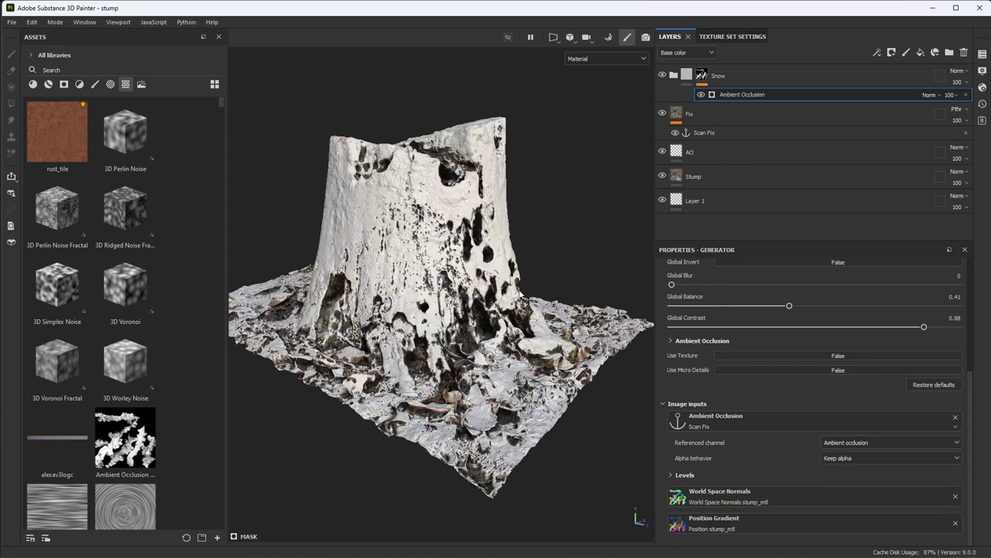
# Step: Set the Ambient Occlusion generator's Global Balance to 0.51 and check the snow coverage on the stump
pyautogui.keyDown('alt'); pyautogui.moveTo(508, 307); pyautogui.dragTo(417, 308); pyautogui.keyUp('alt')
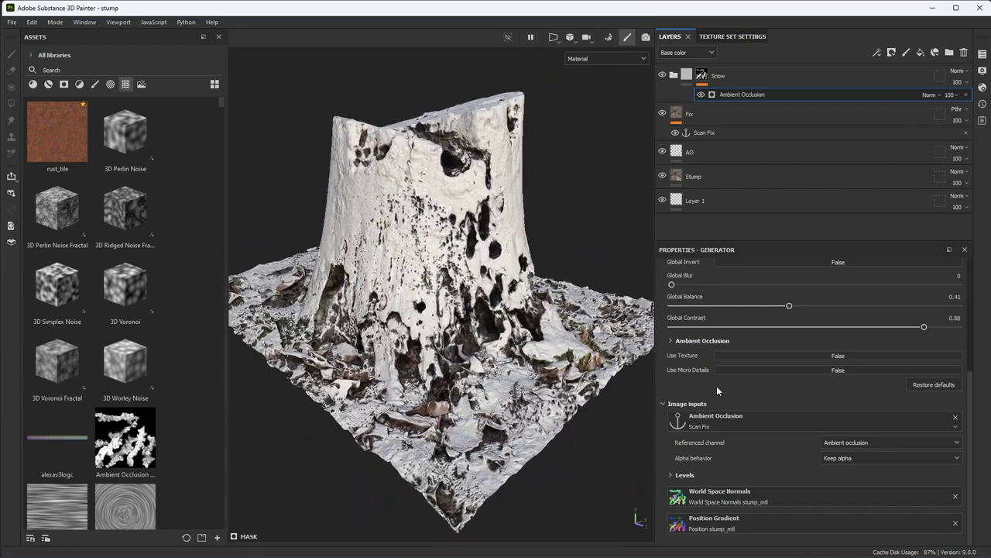
pyautogui.moveTo(789, 306)
pyautogui.mouseDown()
pyautogui.moveTo(855, 318)
pyautogui.moveTo(822, 318)
pyautogui.mouseUp()
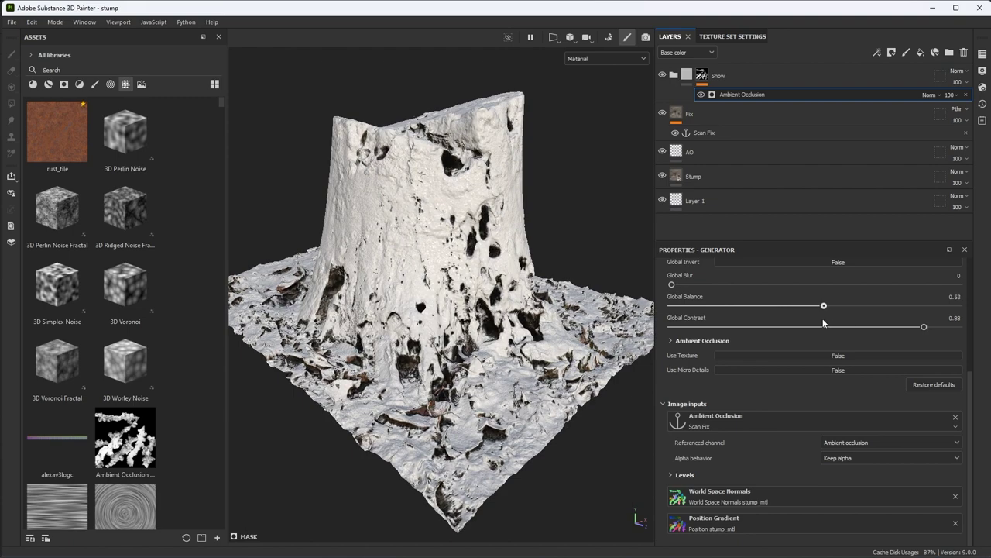
pyautogui.keyDown('alt'); pyautogui.moveTo(434, 295); pyautogui.dragTo(453, 286); pyautogui.keyUp('alt')
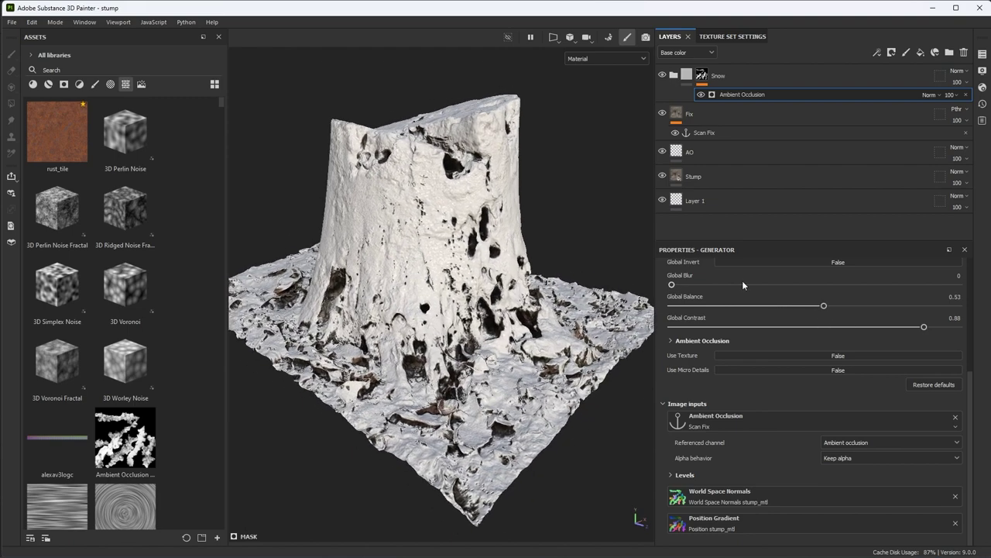
pyautogui.moveTo(823, 307); pyautogui.dragTo(818, 307)
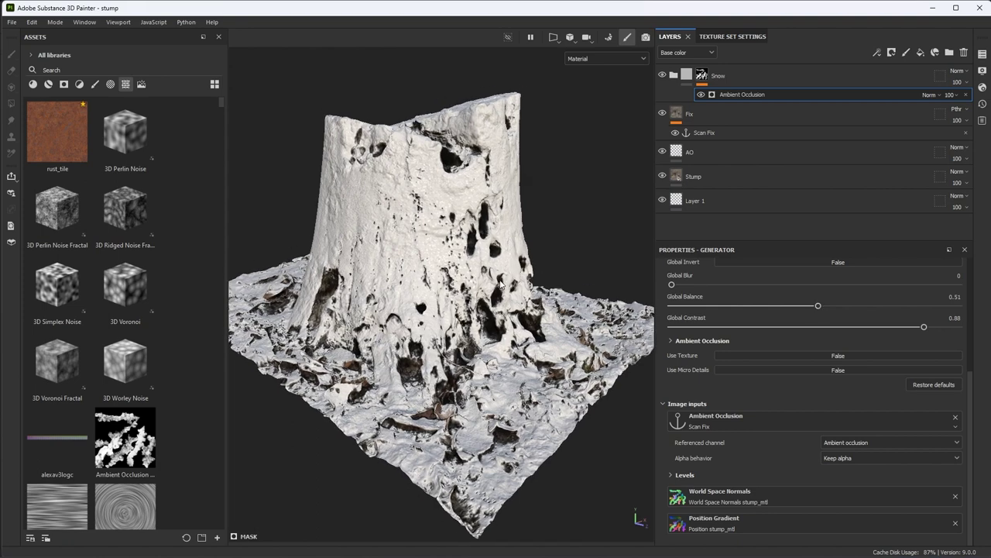
# Step: Add a Blur filter to the Stump layer
pyautogui.click(720, 179)
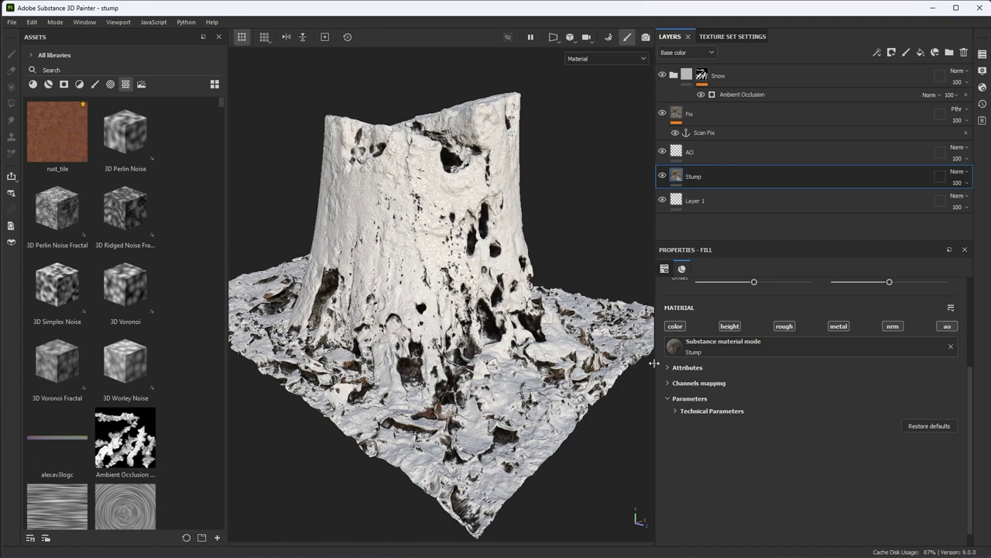
pyautogui.click(877, 52)
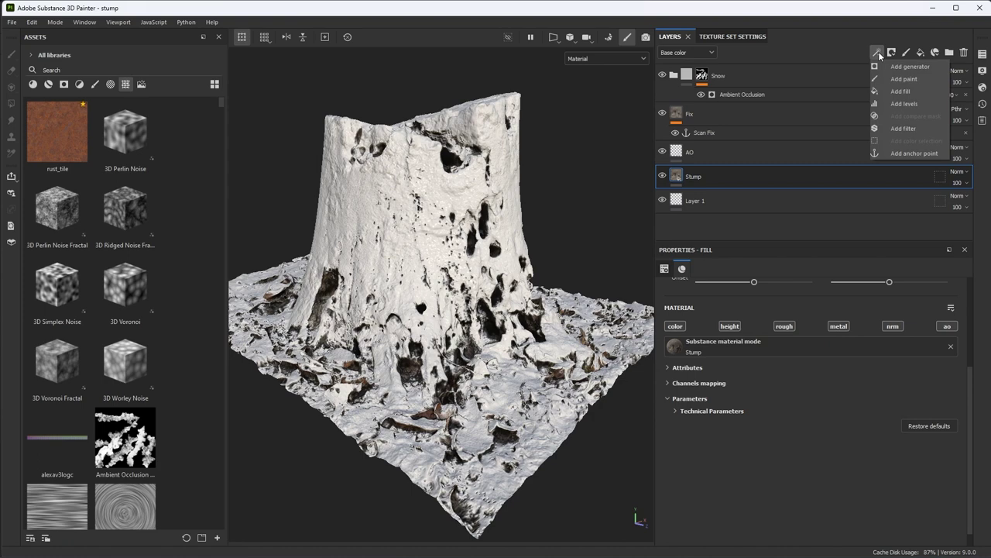
pyautogui.click(903, 128)
pyautogui.click(713, 304)
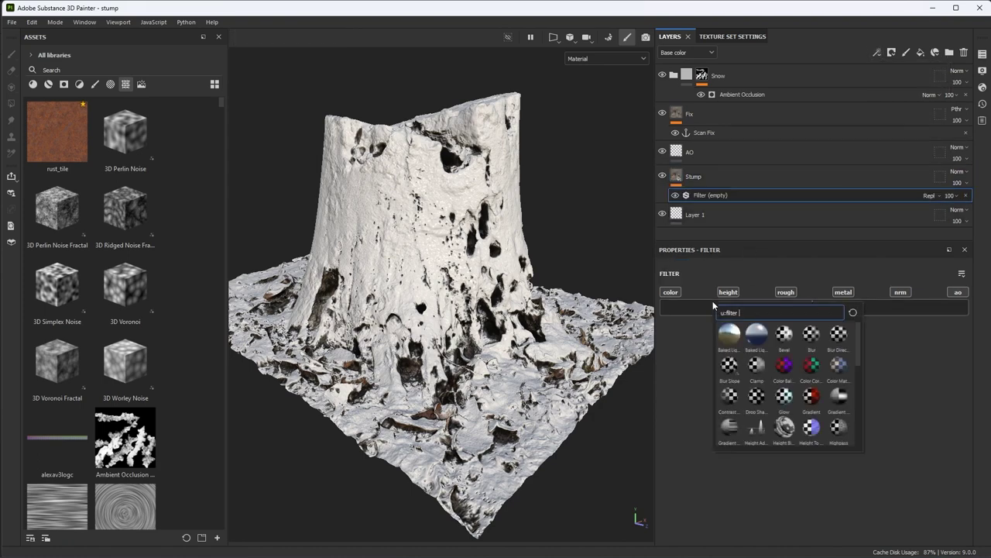
pyautogui.click(811, 334)
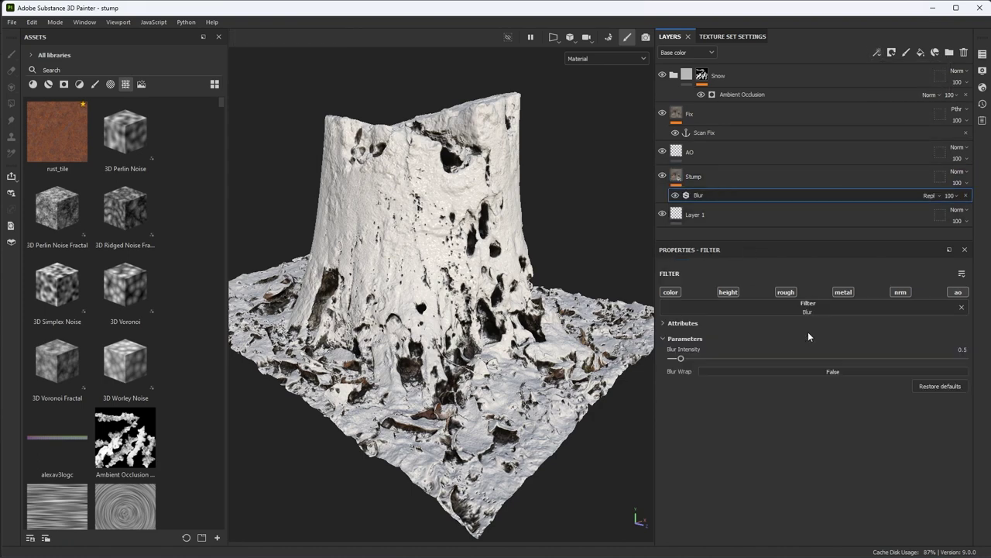
# Step: Restrict the Blur filter to the ao channel and set its Blur Intensity to 0.11
pyautogui.click(958, 293)
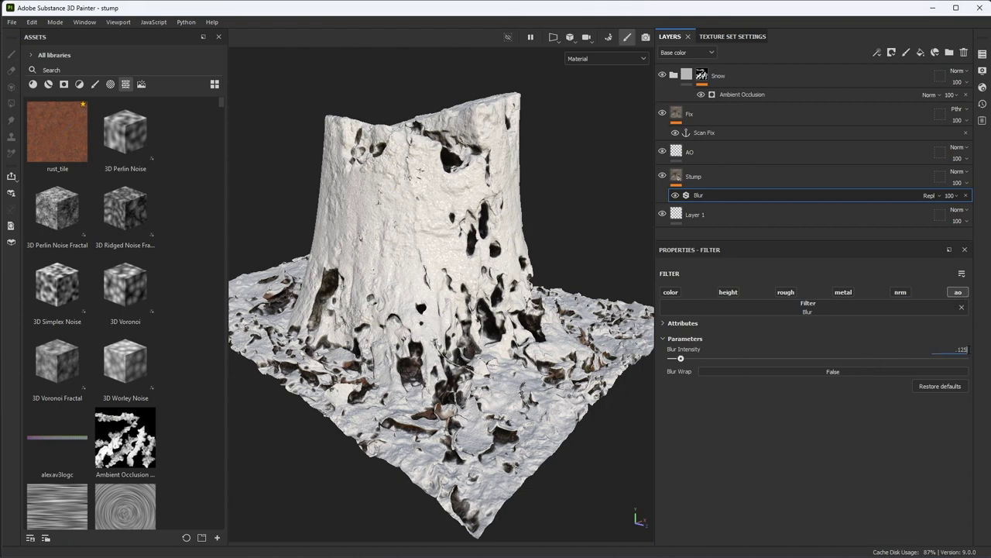
pyautogui.press('Return')
pyautogui.keyDown('alt'); pyautogui.moveTo(516, 282); pyautogui.dragTo(518, 304); pyautogui.keyUp('alt')
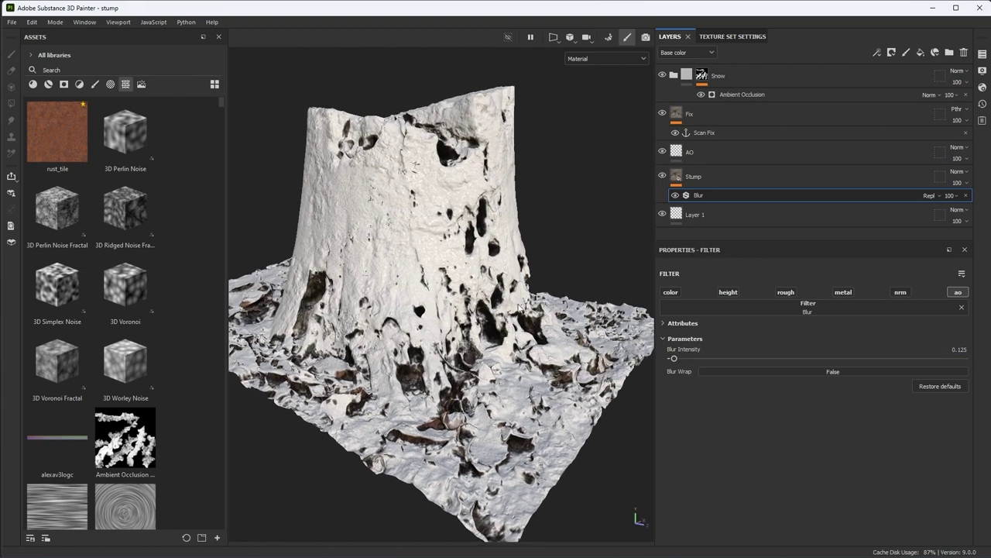
pyautogui.keyDown('alt'); pyautogui.moveTo(466, 196); pyautogui.dragTo(502, 318); pyautogui.keyUp('alt')
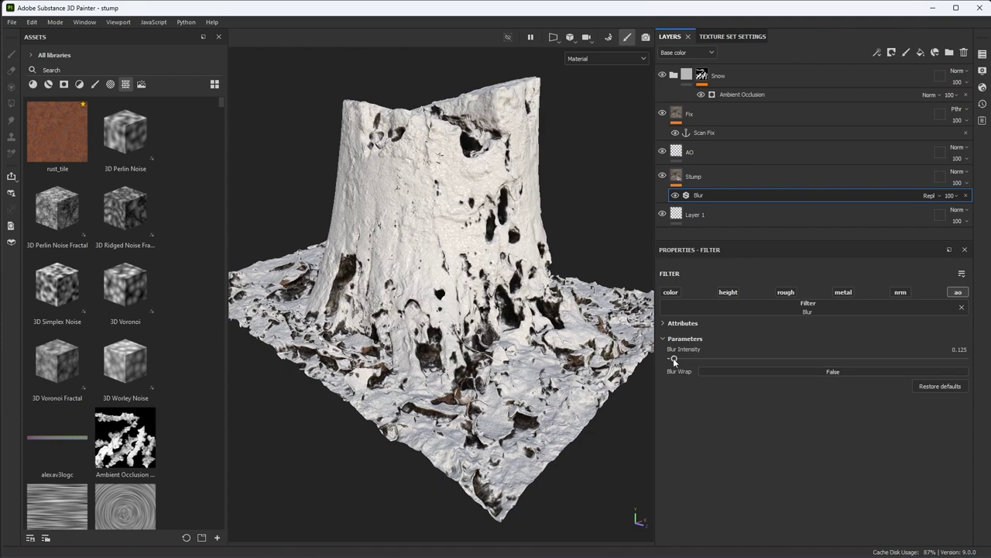
pyautogui.moveTo(673, 358); pyautogui.dragTo(675, 361)
pyautogui.keyDown('alt'); pyautogui.moveTo(567, 282); pyautogui.dragTo(502, 251); pyautogui.keyUp('alt')
pyautogui.keyDown('alt'); pyautogui.moveTo(501, 251); pyautogui.dragTo(488, 277, button='middle'); pyautogui.keyUp('alt')
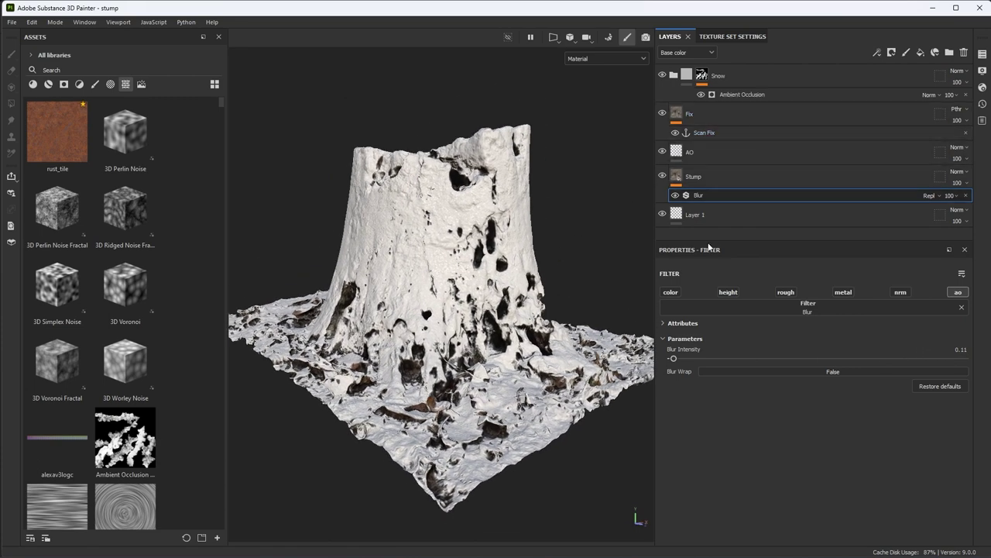
# Step: Add a Position generator above the Ambient Occlusion generator on the Snow folder's mask, and display the mask alone on the stump
pyautogui.moveTo(707, 241); pyautogui.dragTo(707, 288)
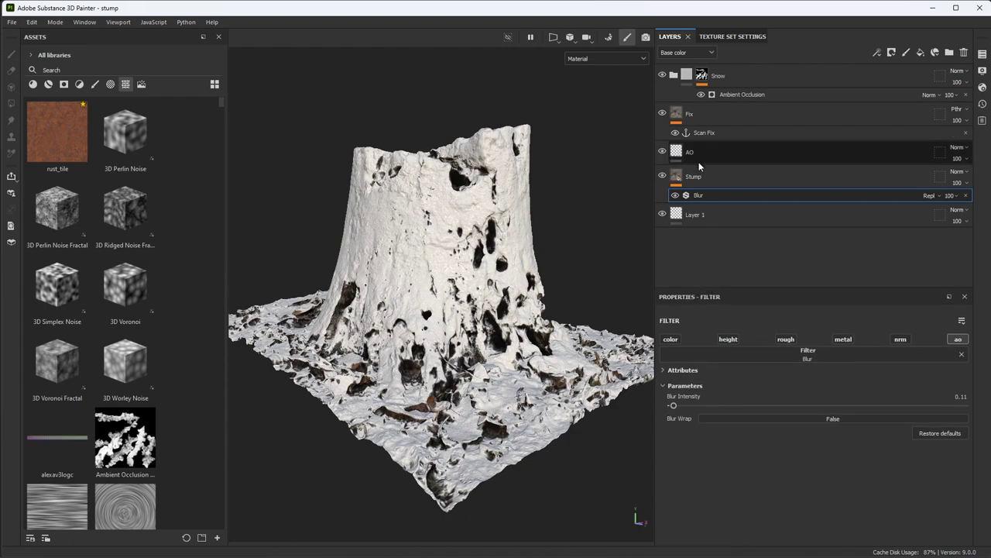
pyautogui.click(697, 77)
pyautogui.moveTo(573, 217)
pyautogui.keyDown('alt'); pyautogui.mouseDown()
pyautogui.moveTo(480, 277)
pyautogui.moveTo(590, 268)
pyautogui.moveTo(519, 315)
pyautogui.moveTo(585, 325)
pyautogui.mouseUp(); pyautogui.keyUp('alt')
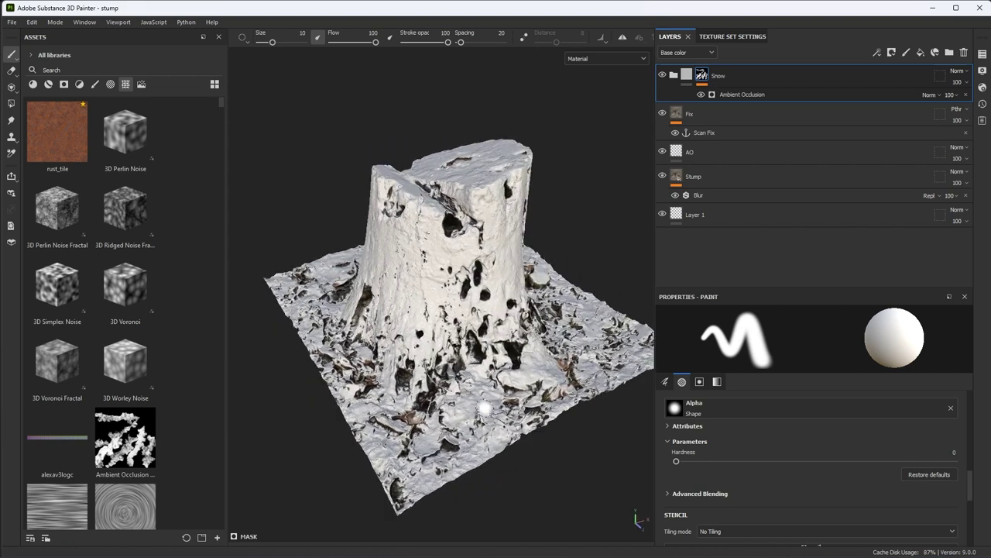
pyautogui.moveTo(489, 407)
pyautogui.keyDown('alt'); pyautogui.mouseDown()
pyautogui.moveTo(536, 350)
pyautogui.moveTo(539, 233)
pyautogui.moveTo(526, 186)
pyautogui.mouseUp(); pyautogui.keyUp('alt')
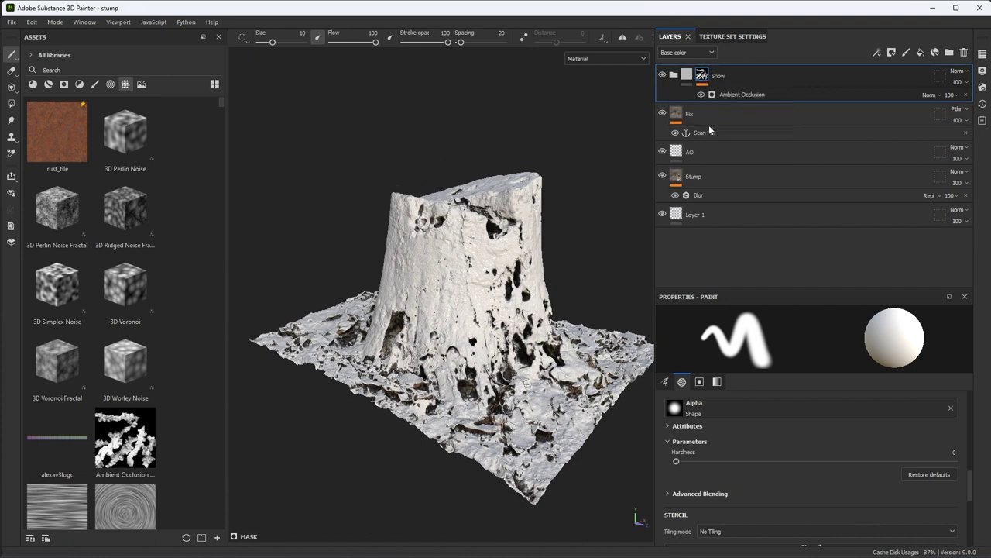
pyautogui.click(878, 52)
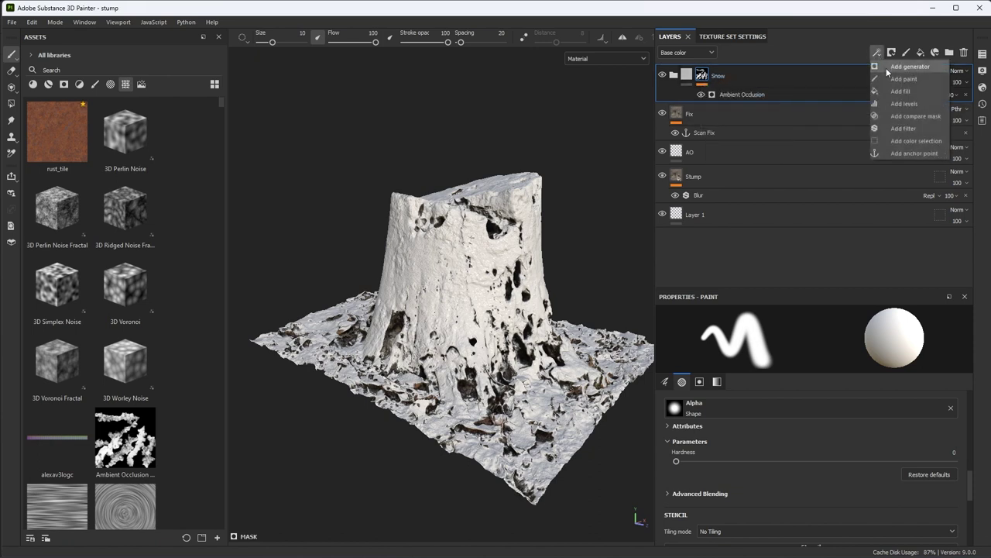
pyautogui.click(886, 67)
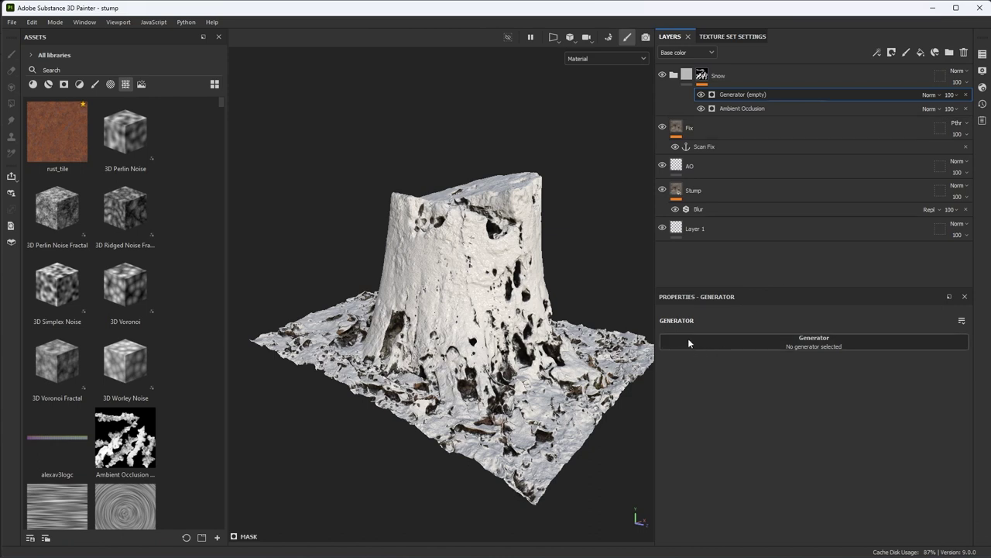
pyautogui.click(688, 343)
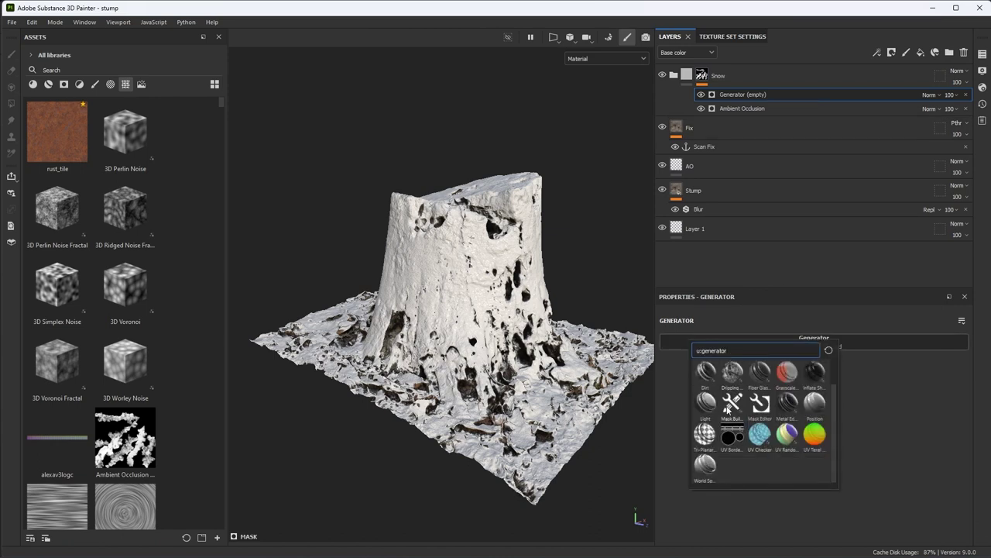
pyautogui.click(815, 403)
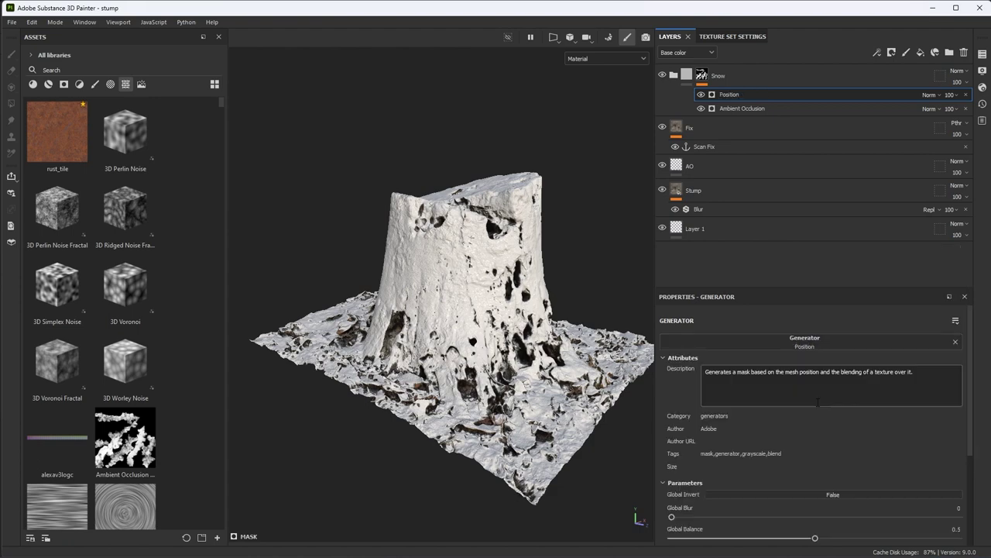
pyautogui.keyDown('alt'); pyautogui.moveTo(564, 276); pyautogui.dragTo(604, 288); pyautogui.keyUp('alt')
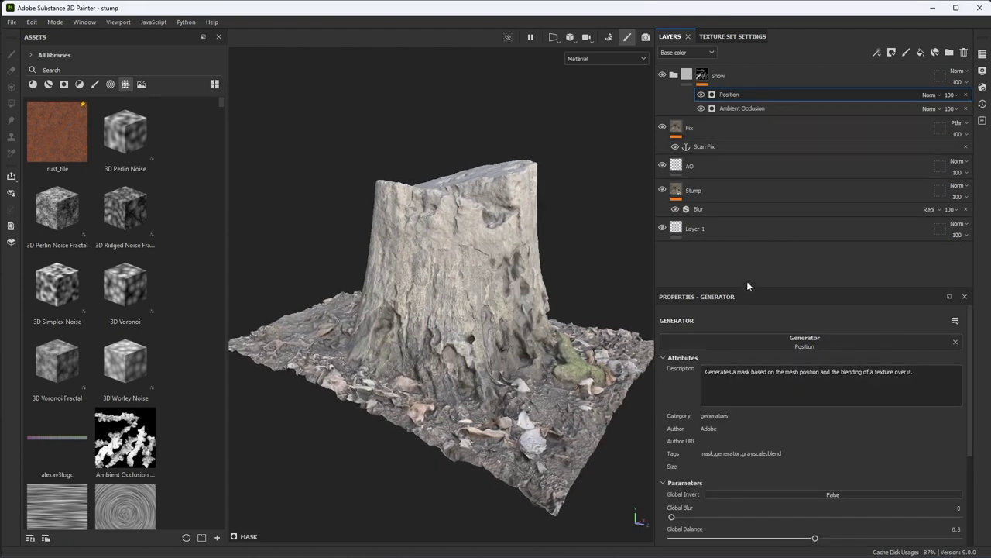
pyautogui.keyDown('alt'); pyautogui.click(702, 78); pyautogui.keyUp('alt')
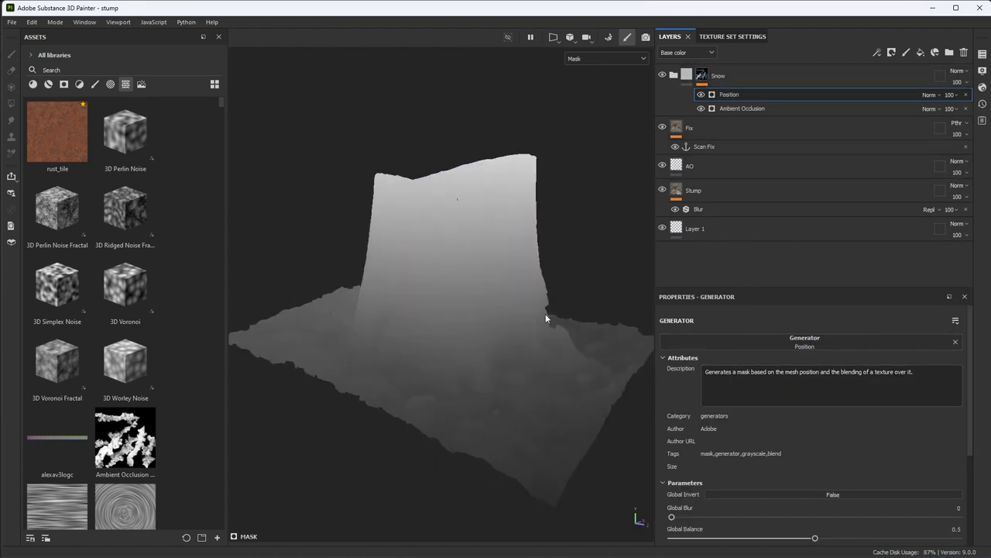
# Step: Set the Position generator's Global Contrast to 0.95 and set Global Invert to True
pyautogui.moveTo(702, 287); pyautogui.dragTo(702, 191)
pyautogui.scroll(-1, 768, 367)
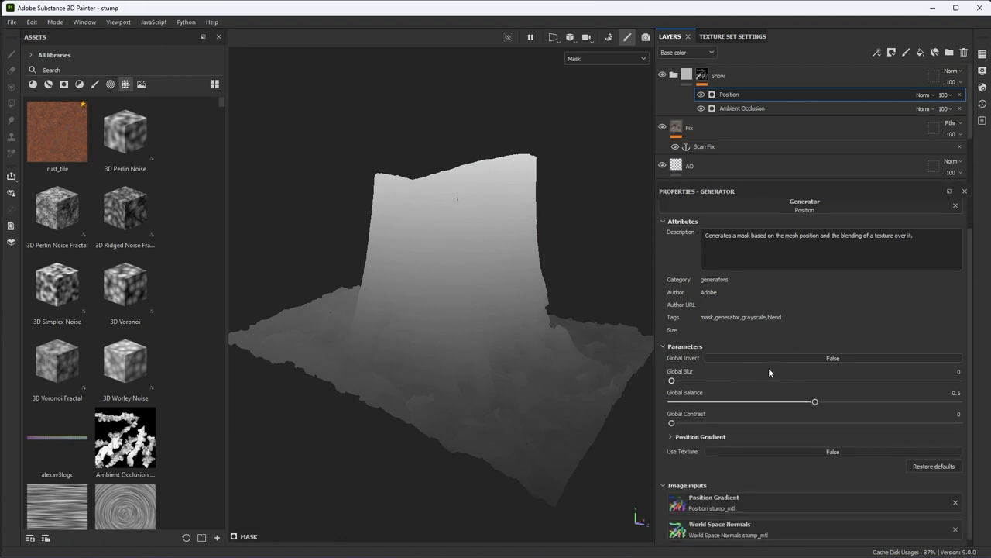
pyautogui.moveTo(821, 423); pyautogui.dragTo(944, 423)
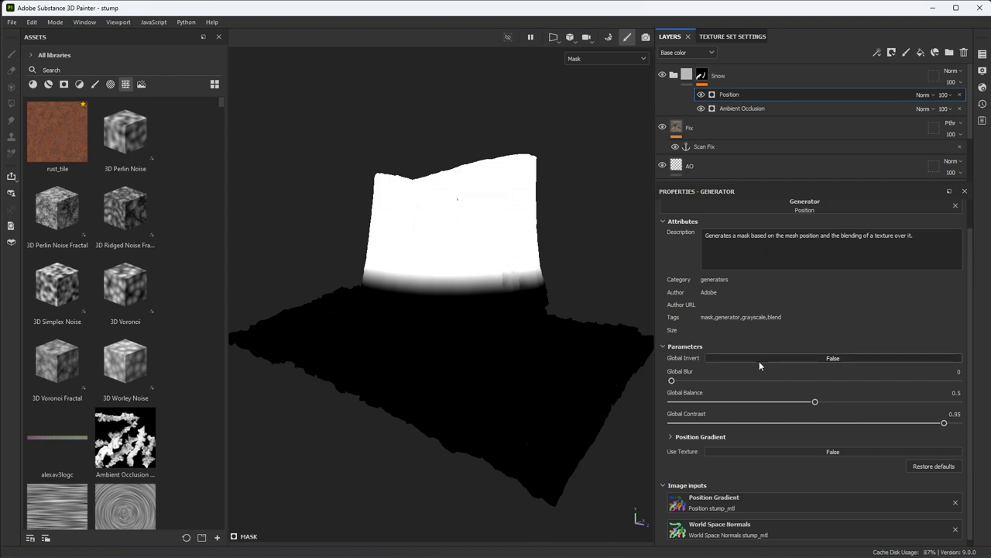
pyautogui.click(733, 360)
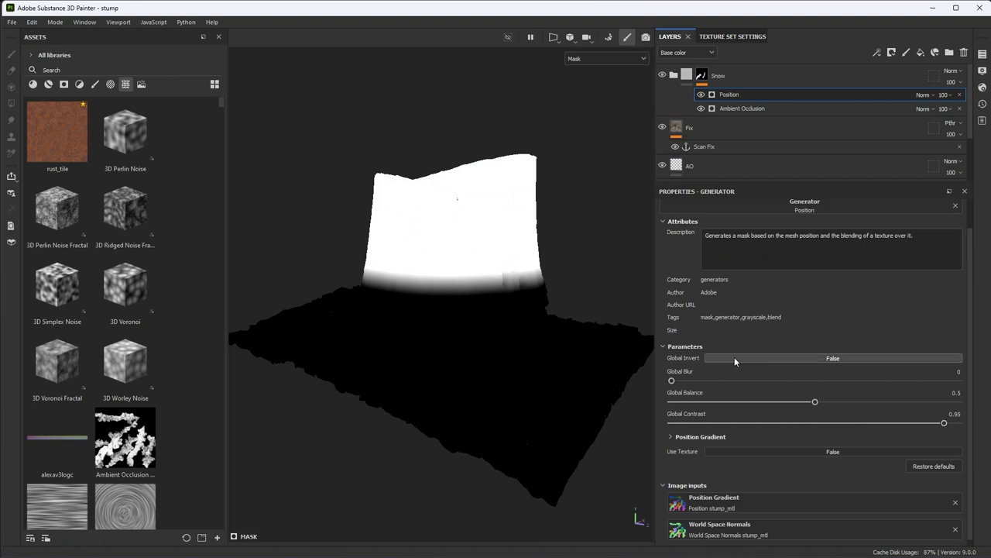
pyautogui.keyDown('alt'); pyautogui.moveTo(527, 347); pyautogui.dragTo(563, 377); pyautogui.keyUp('alt')
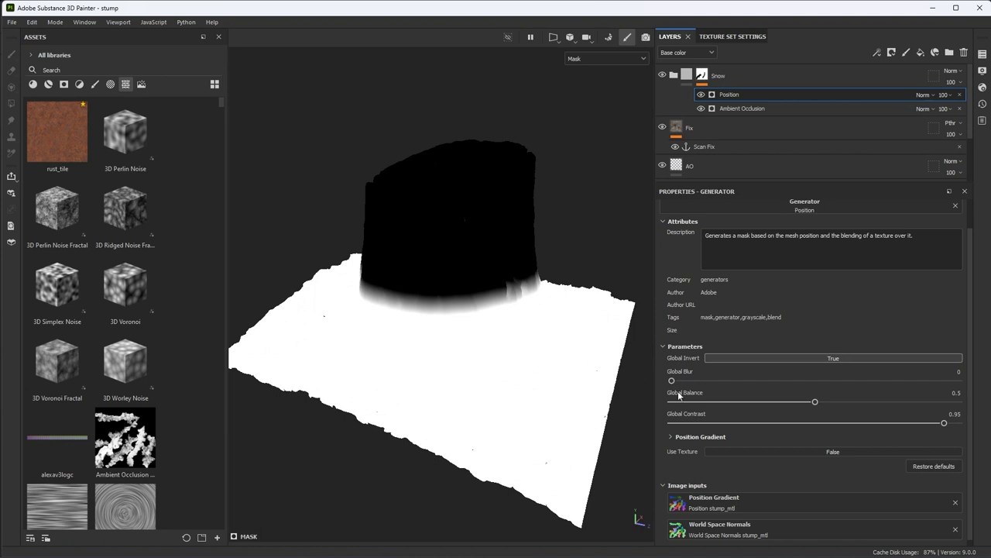
# Step: Set the Position generator's Global Balance to 0.6 and its Global Contrast to 0.89 to soften the mask edge around the stump's base
pyautogui.moveTo(803, 402); pyautogui.dragTo(842, 406)
pyautogui.keyDown('alt'); pyautogui.moveTo(459, 371); pyautogui.dragTo(504, 360); pyautogui.keyUp('alt')
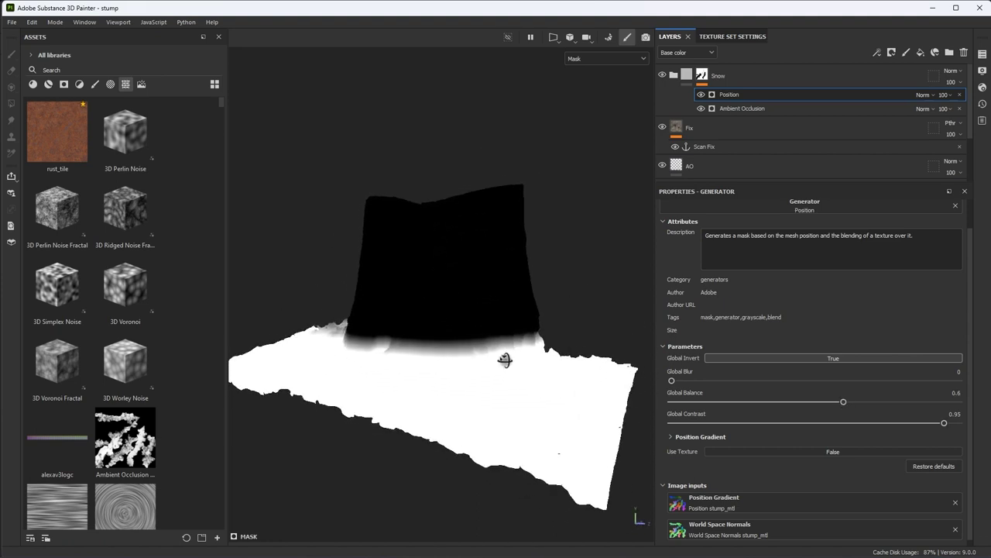
pyautogui.rightClick(504, 360)
pyautogui.keyDown('alt'); pyautogui.moveTo(472, 315); pyautogui.dragTo(480, 338); pyautogui.keyUp('alt')
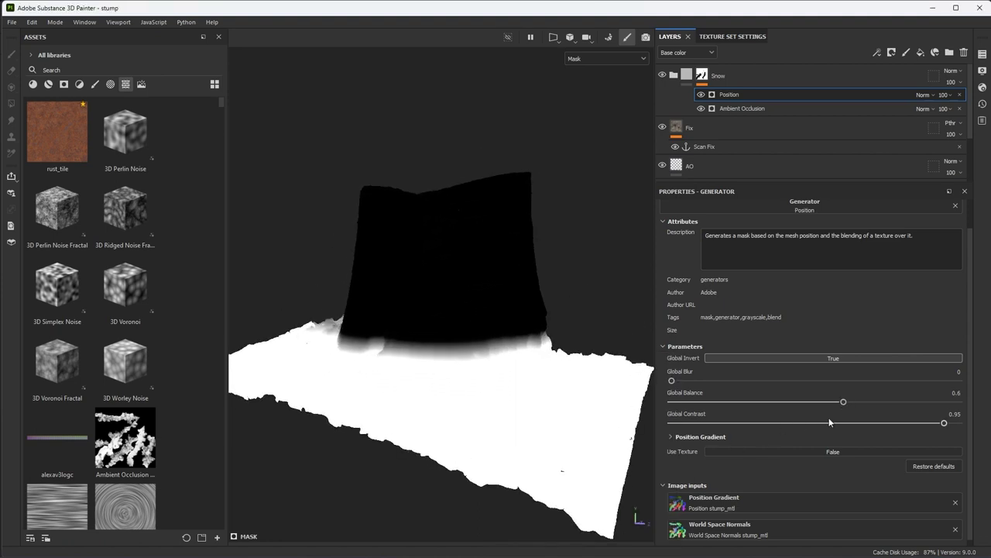
pyautogui.moveTo(931, 423); pyautogui.dragTo(926, 425)
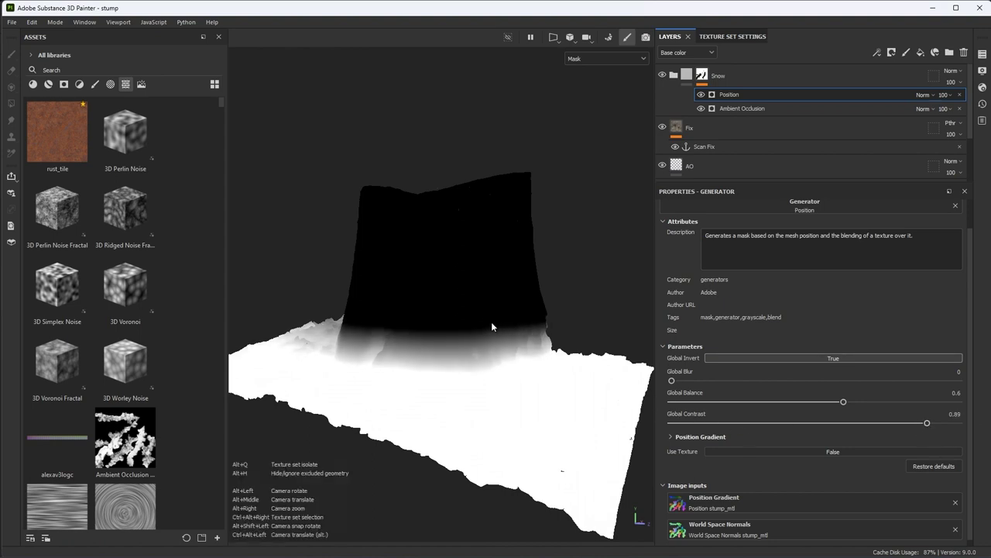
pyautogui.keyDown('alt'); pyautogui.moveTo(491, 324); pyautogui.dragTo(511, 329); pyautogui.keyUp('alt')
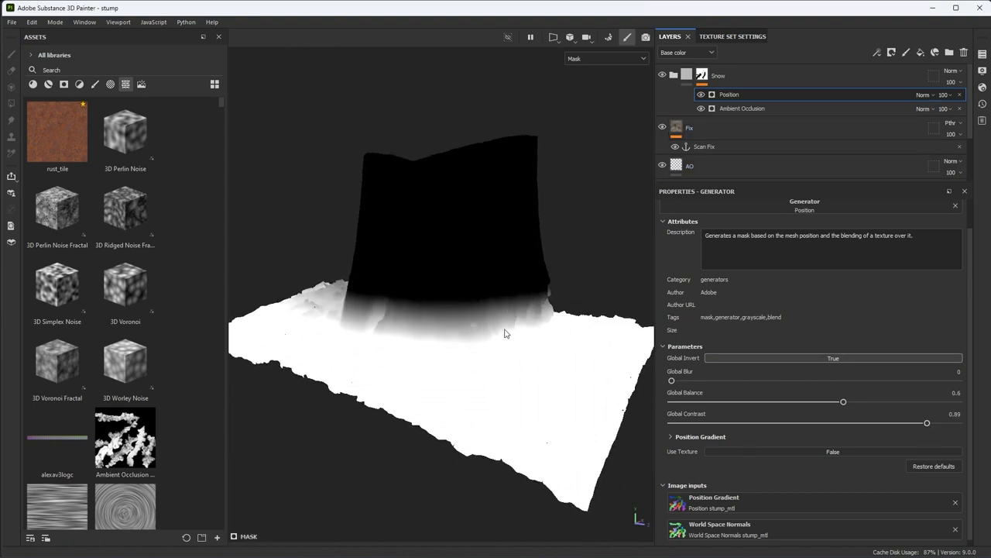
# Step: Set the Position generator's blending mode to Multiply and display the full material on the stump
pyautogui.click(924, 95)
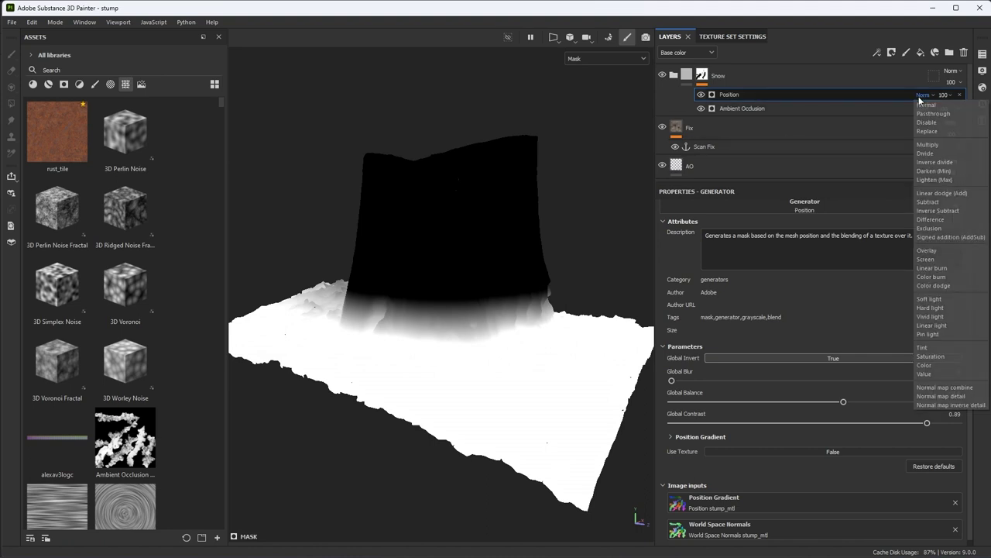
pyautogui.click(929, 145)
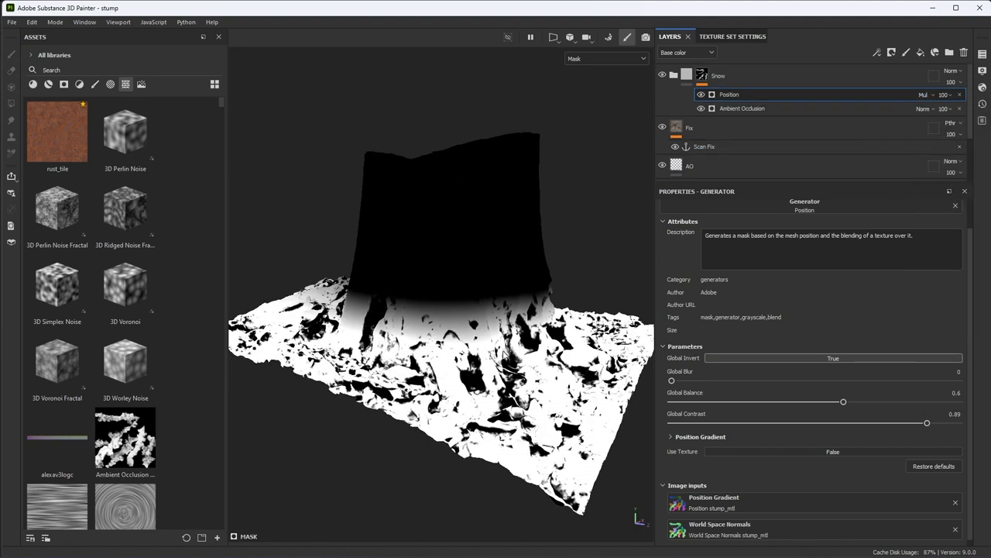
pyautogui.press('m')
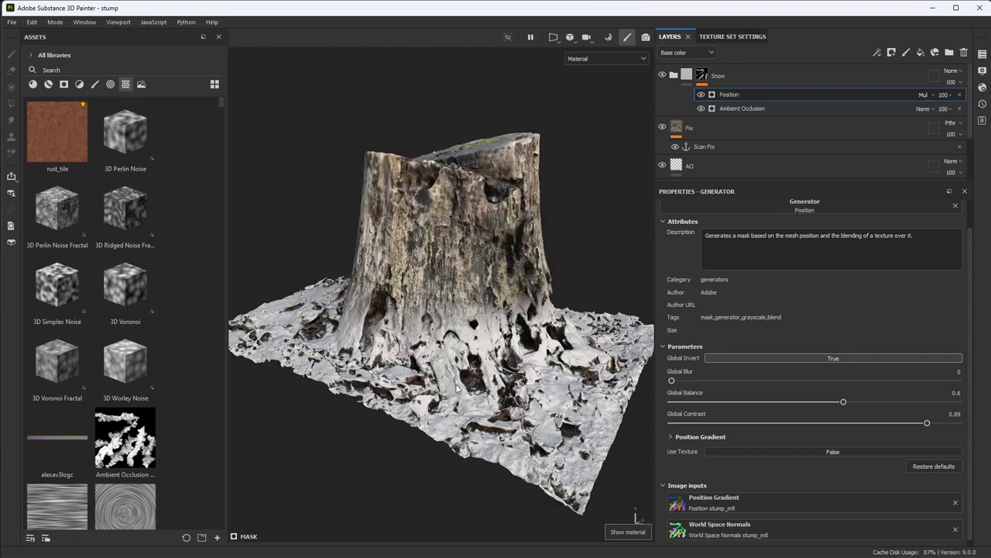
pyautogui.keyDown('alt'); pyautogui.moveTo(456, 388); pyautogui.dragTo(569, 282); pyautogui.keyUp('alt')
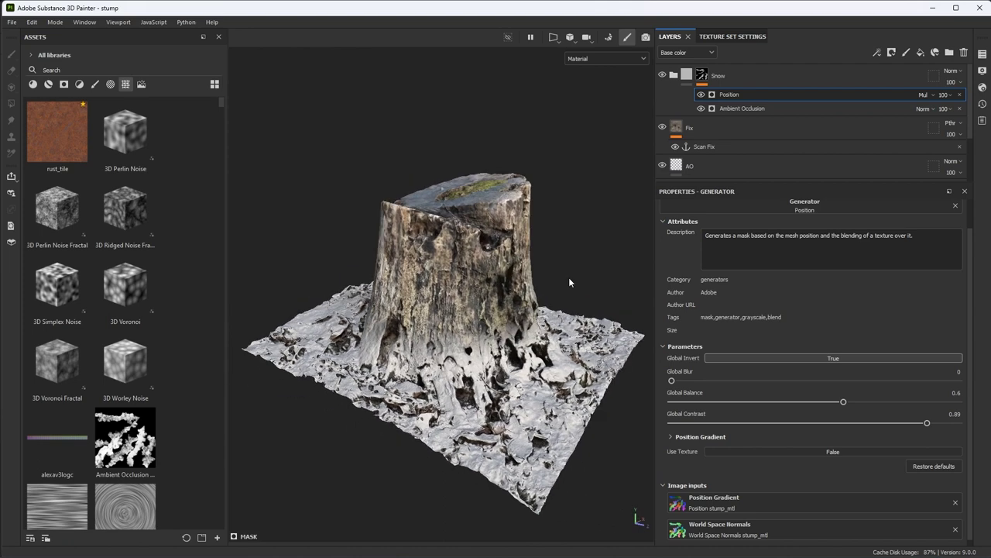
# Step: Set the Ambient Occlusion generator's Global Balance to 0.57 and Global Contrast to 0.93, and check the snow around the stump
pyautogui.click(749, 111)
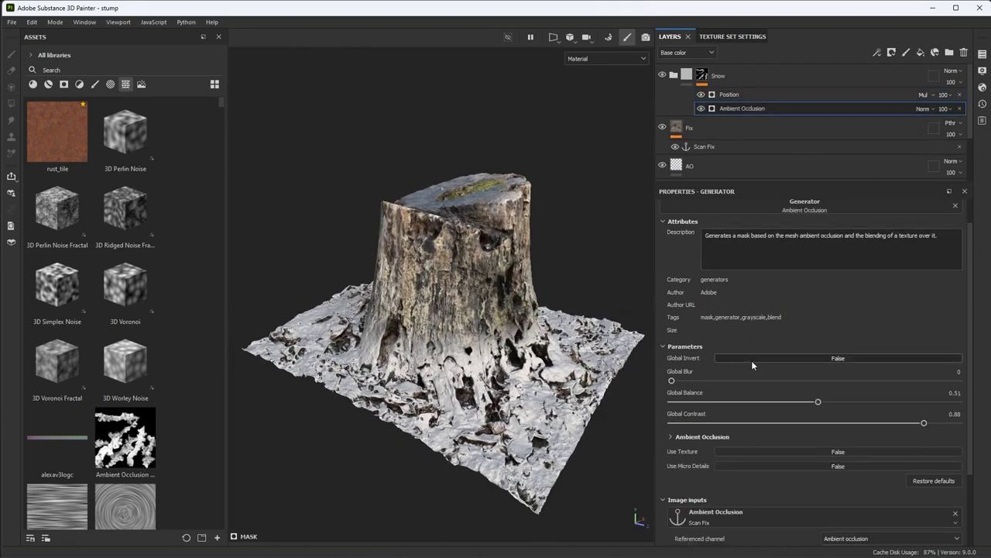
pyautogui.moveTo(824, 402); pyautogui.dragTo(835, 402)
pyautogui.click(938, 423)
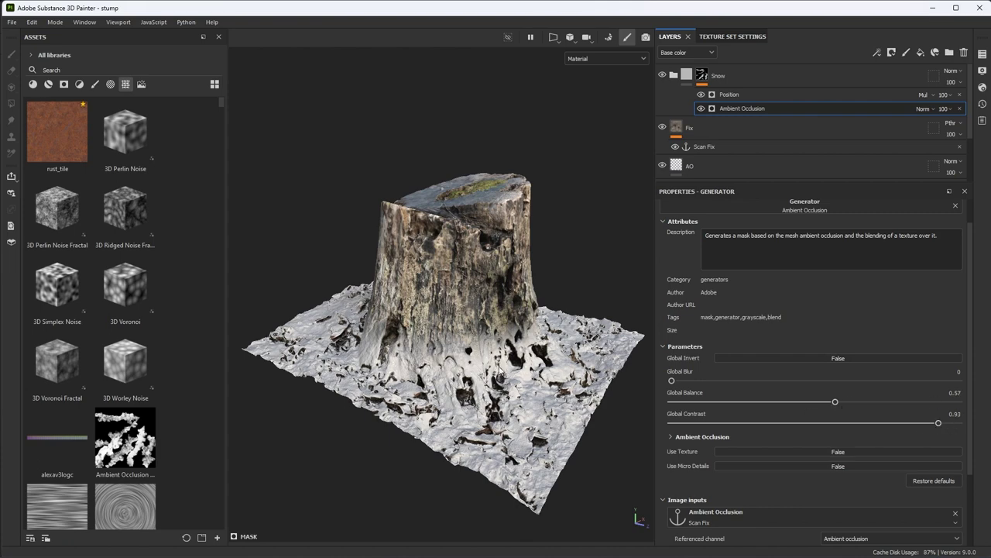
pyautogui.keyDown('alt'); pyautogui.moveTo(501, 373); pyautogui.dragTo(495, 357); pyautogui.keyUp('alt')
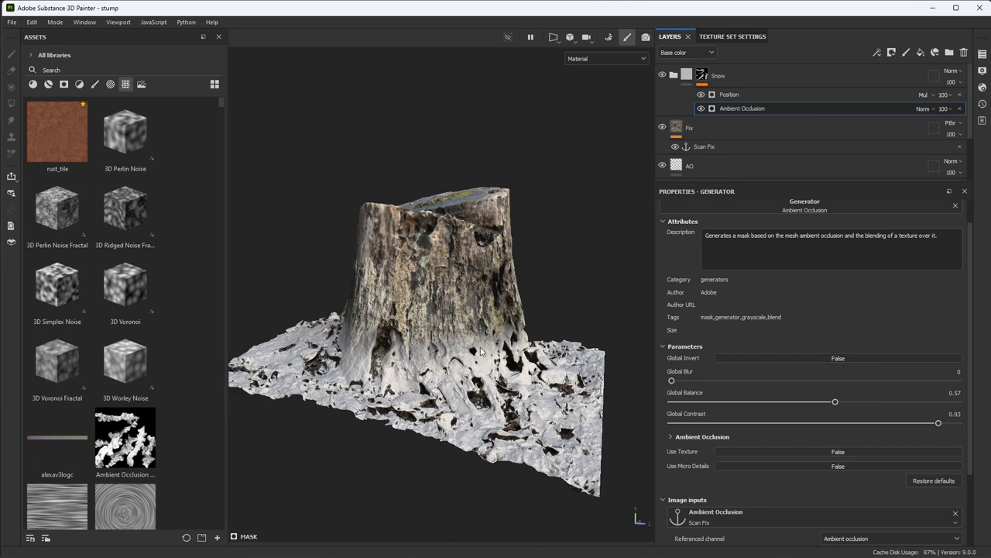
pyautogui.moveTo(478, 351)
pyautogui.keyDown('alt'); pyautogui.mouseDown()
pyautogui.moveTo(486, 358)
pyautogui.moveTo(463, 337)
pyautogui.mouseUp(); pyautogui.keyUp('alt')
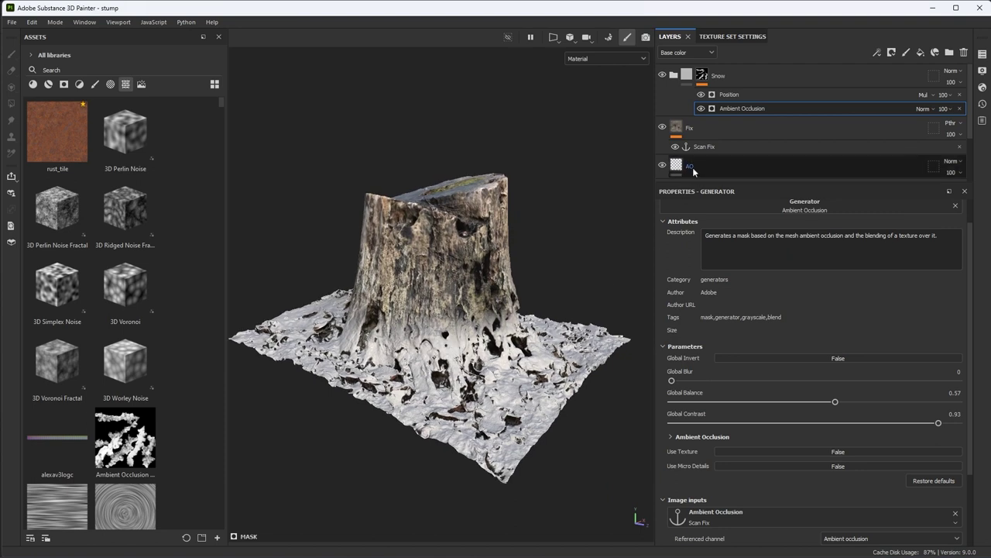
# Step: Enable Use Texture on the Position generator and assign the Clouds 2 texture to its Texture image input
pyautogui.click(725, 94)
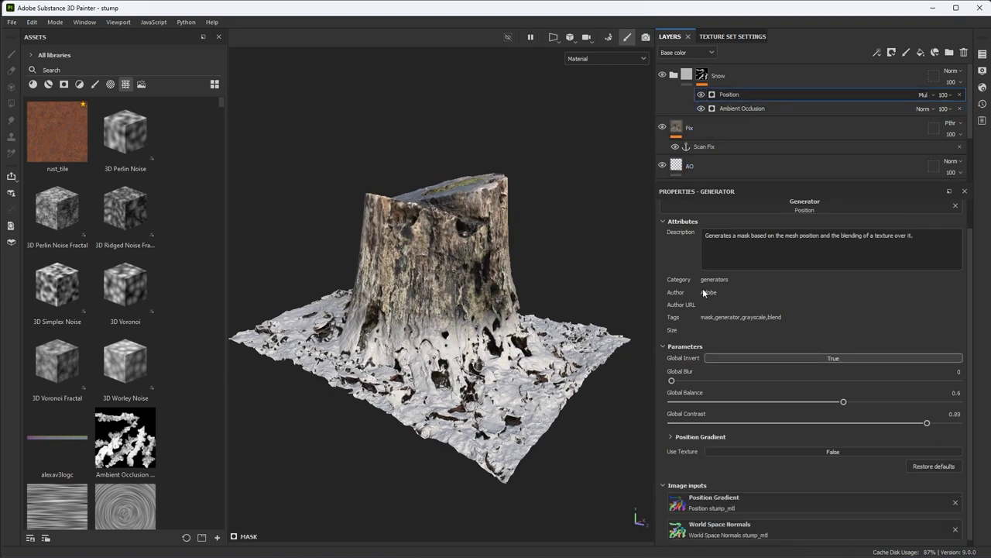
pyautogui.scroll(-1, 732, 384)
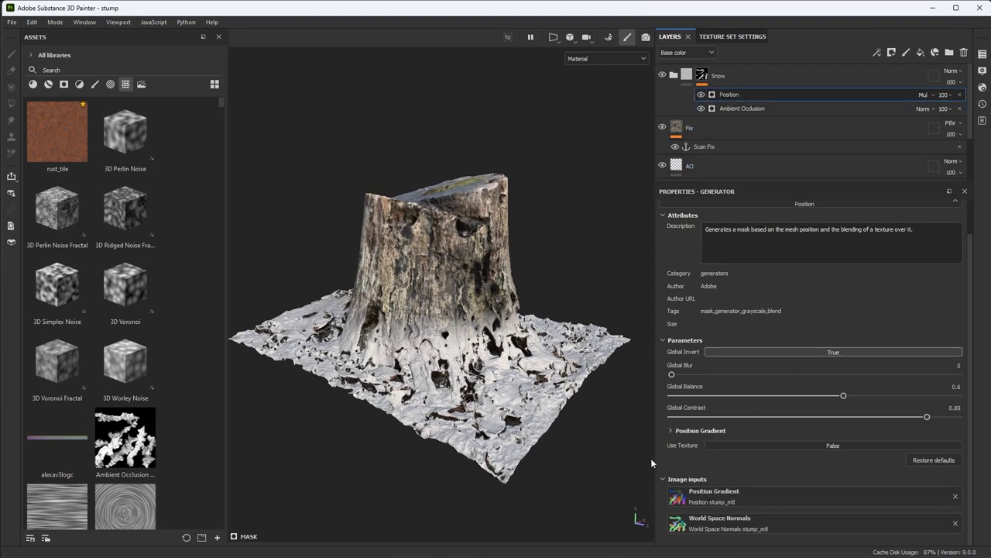
pyautogui.click(740, 445)
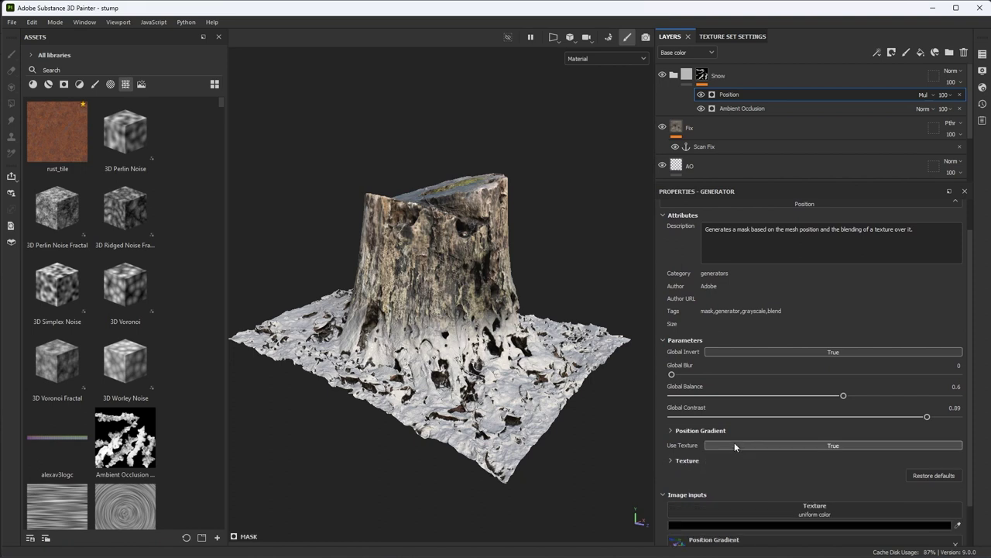
pyautogui.scroll(-2, 734, 434)
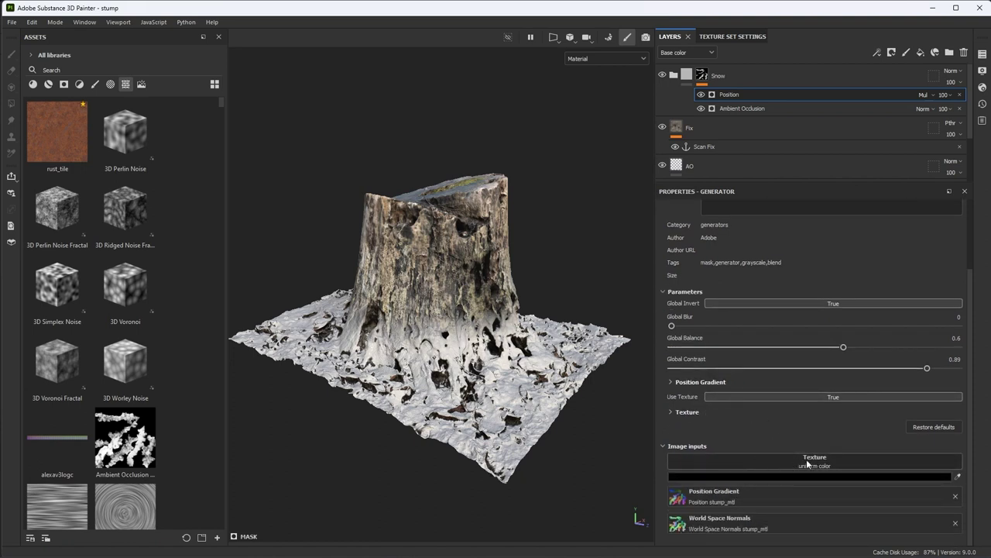
pyautogui.click(137, 69)
pyautogui.write('clou')
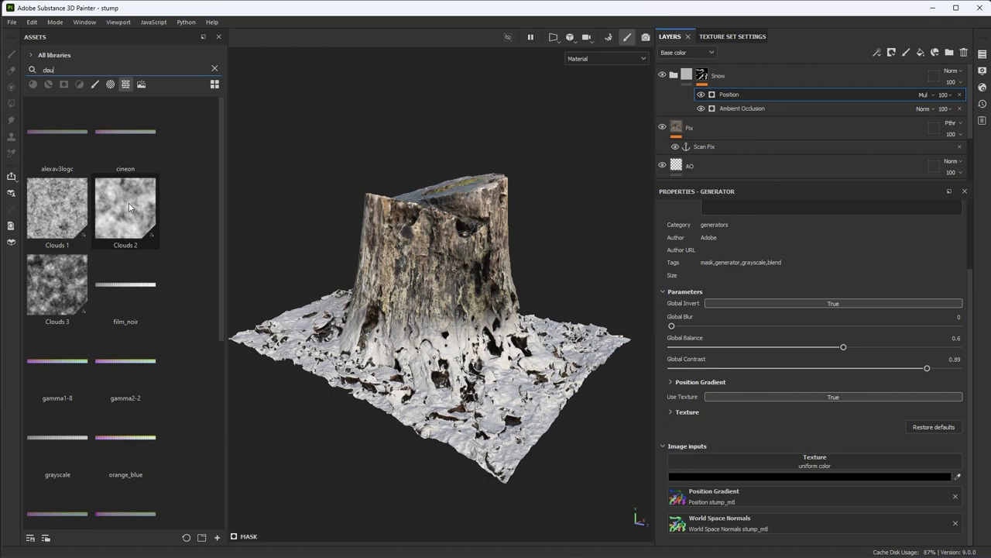
pyautogui.moveTo(302, 302); pyautogui.dragTo(697, 474)
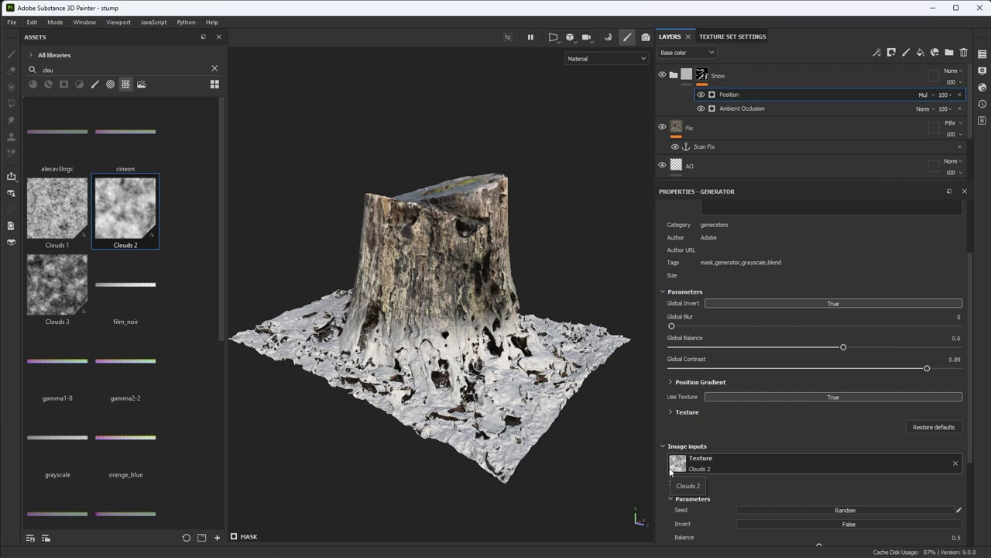
# Step: Set the Texture Opacity of the Position generator's cloud texture to 0.52, checking the snow edge on the stump
pyautogui.click(671, 411)
pyautogui.scroll(-2, 703, 426)
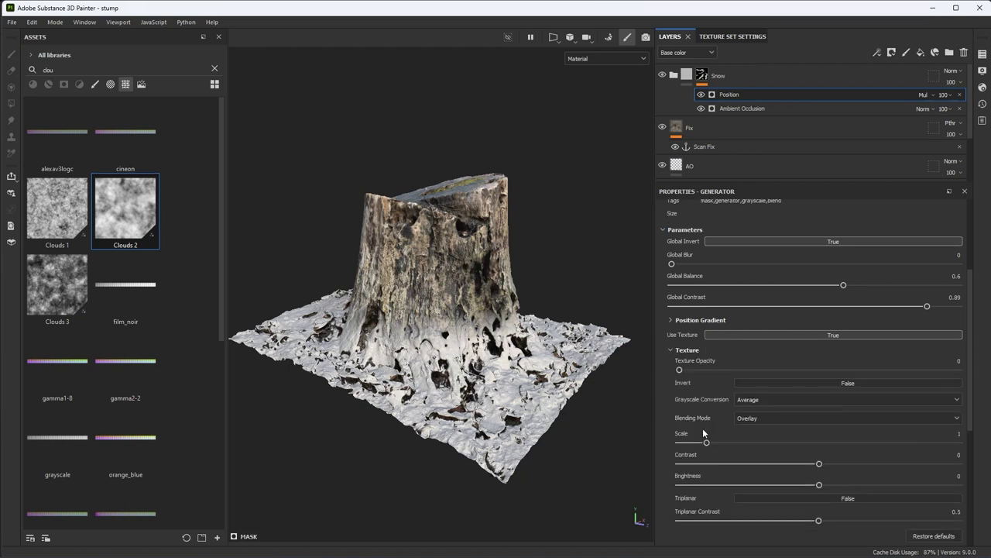
pyautogui.scroll(3, 653, 374)
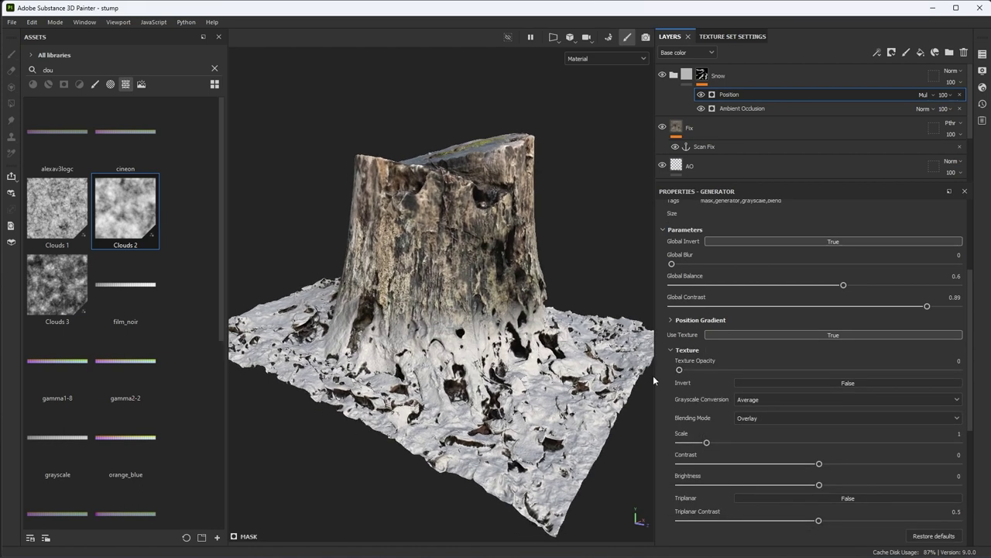
pyautogui.moveTo(690, 371); pyautogui.dragTo(771, 370)
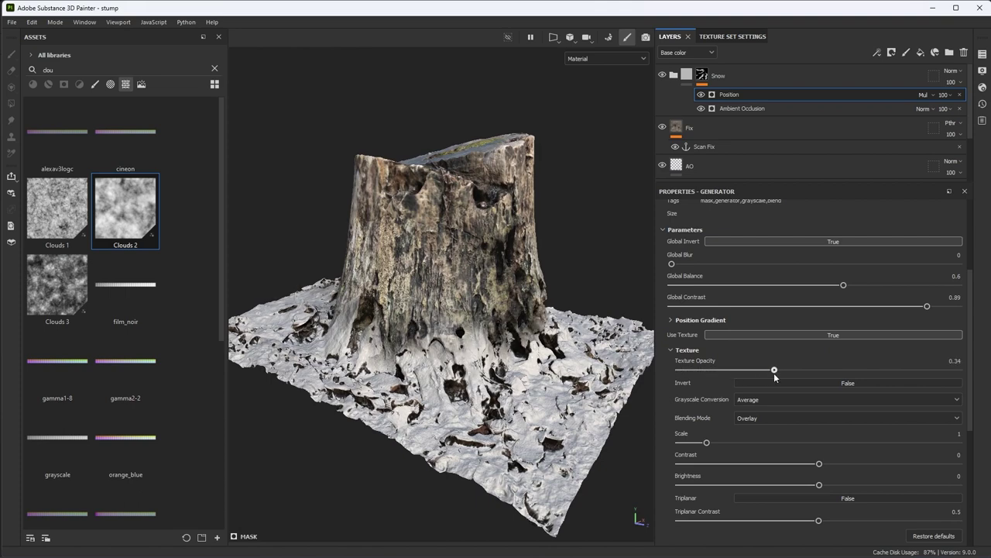
pyautogui.scroll(-2, 454, 328)
pyautogui.keyDown('alt'); pyautogui.moveTo(479, 338); pyautogui.dragTo(598, 346); pyautogui.keyUp('alt')
pyautogui.moveTo(771, 371); pyautogui.dragTo(826, 370)
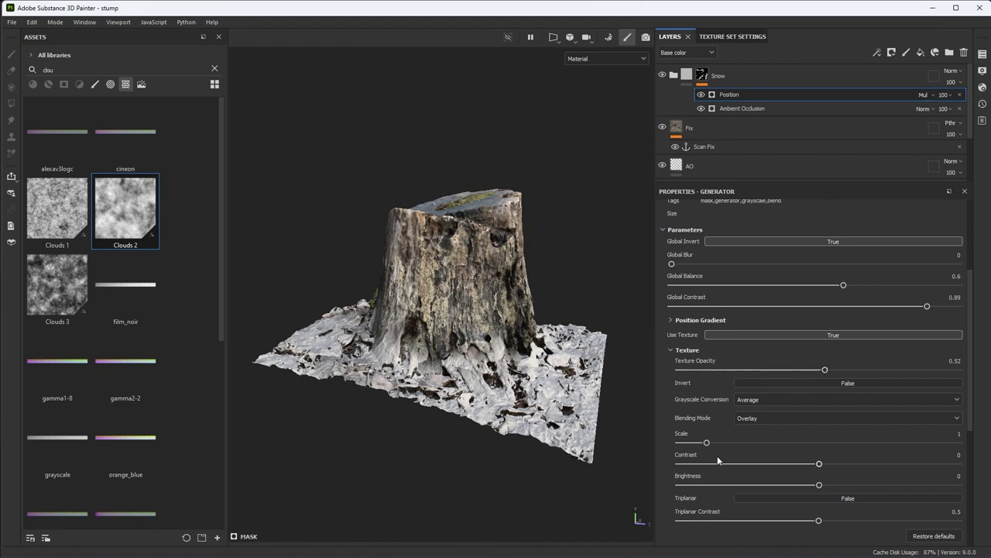
# Step: Set the cloud texture's Scale to 1.14, Contrast to 0.28 and Brightness to -0.06 in the Position generator
pyautogui.moveTo(708, 447); pyautogui.dragTo(710, 449)
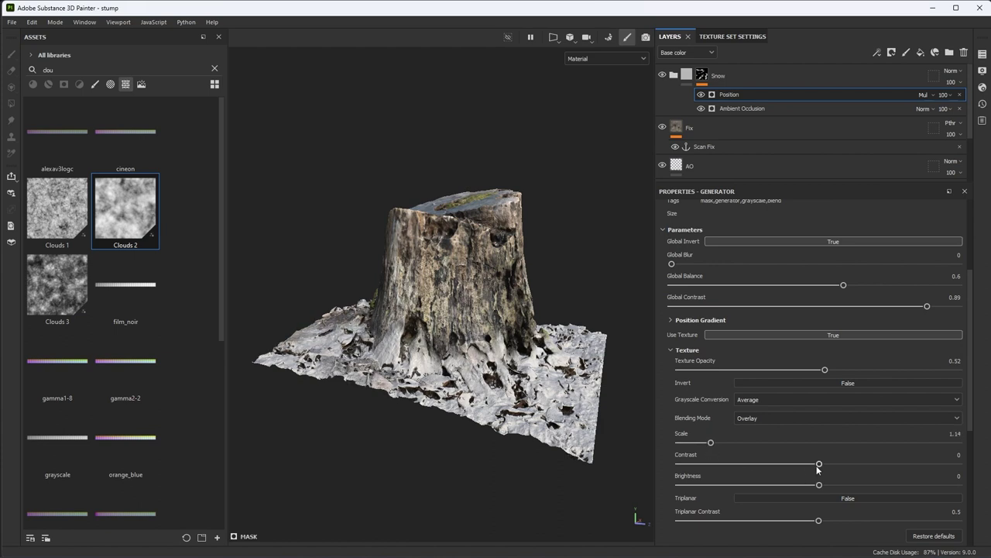
pyautogui.moveTo(818, 464); pyautogui.dragTo(871, 465)
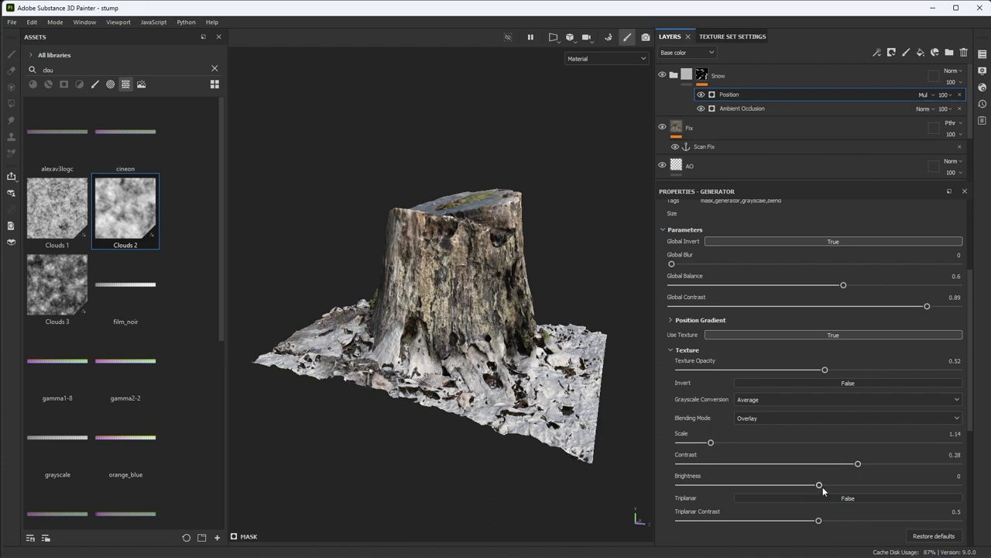
pyautogui.moveTo(820, 485)
pyautogui.mouseDown()
pyautogui.moveTo(855, 483)
pyautogui.moveTo(810, 485)
pyautogui.mouseUp()
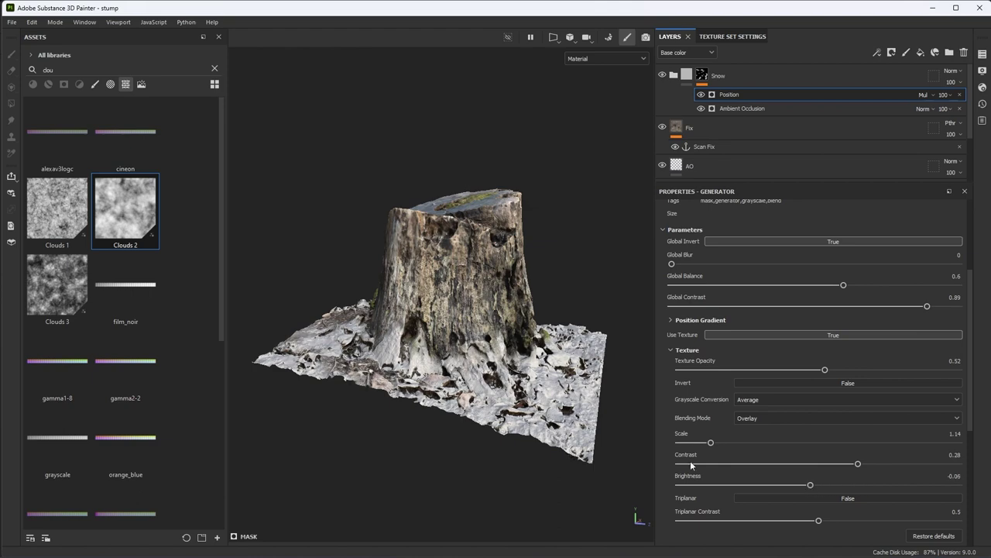
pyautogui.keyDown('alt'); pyautogui.moveTo(333, 281); pyautogui.dragTo(395, 361); pyautogui.keyUp('alt')
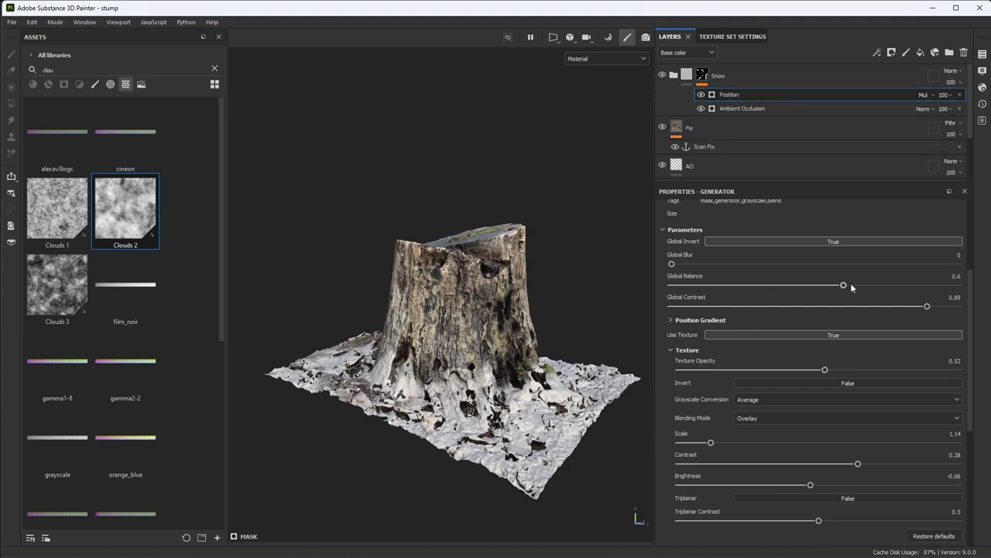
# Step: Set the Position generator's Global Balance to 0.53 and its texture Contrast to 0.25
pyautogui.moveTo(851, 287); pyautogui.dragTo(826, 290)
pyautogui.keyDown('alt'); pyautogui.moveTo(518, 380); pyautogui.dragTo(534, 362); pyautogui.keyUp('alt')
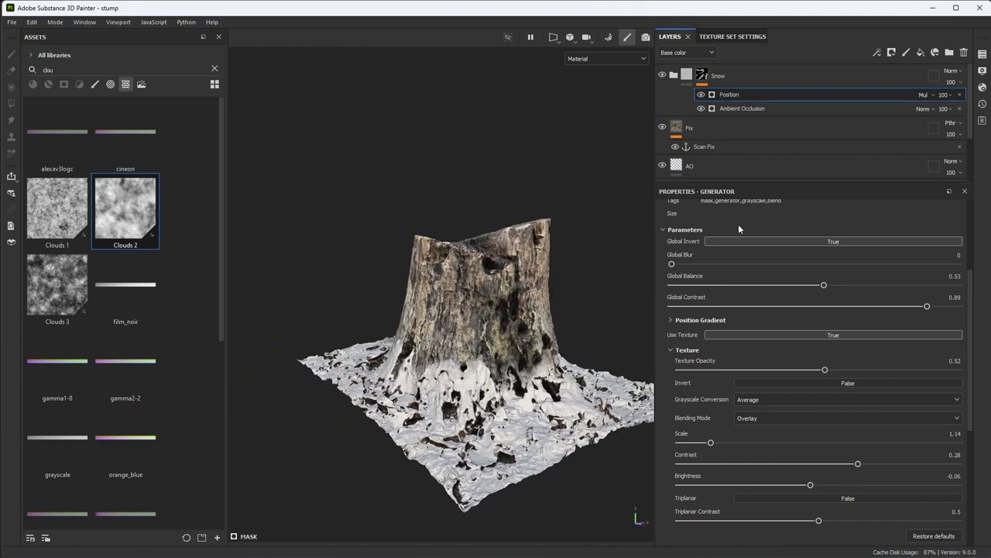
pyautogui.keyDown('alt'); pyautogui.moveTo(584, 428); pyautogui.dragTo(561, 408); pyautogui.keyUp('alt')
pyautogui.moveTo(863, 463); pyautogui.dragTo(889, 465)
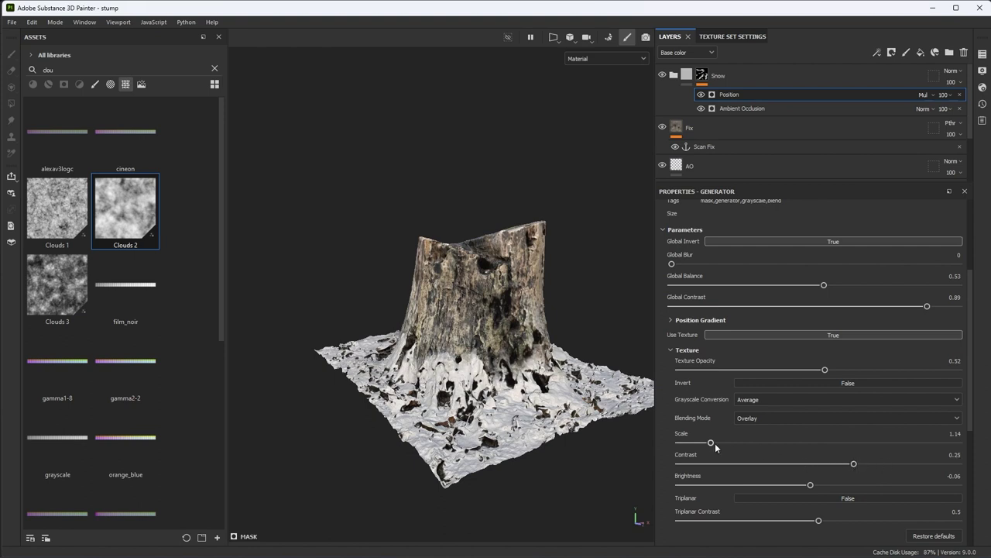
# Step: Try a Scale of 1.27 for the Position generator's cloud texture, and undo that scale change
pyautogui.moveTo(715, 443); pyautogui.dragTo(716, 443)
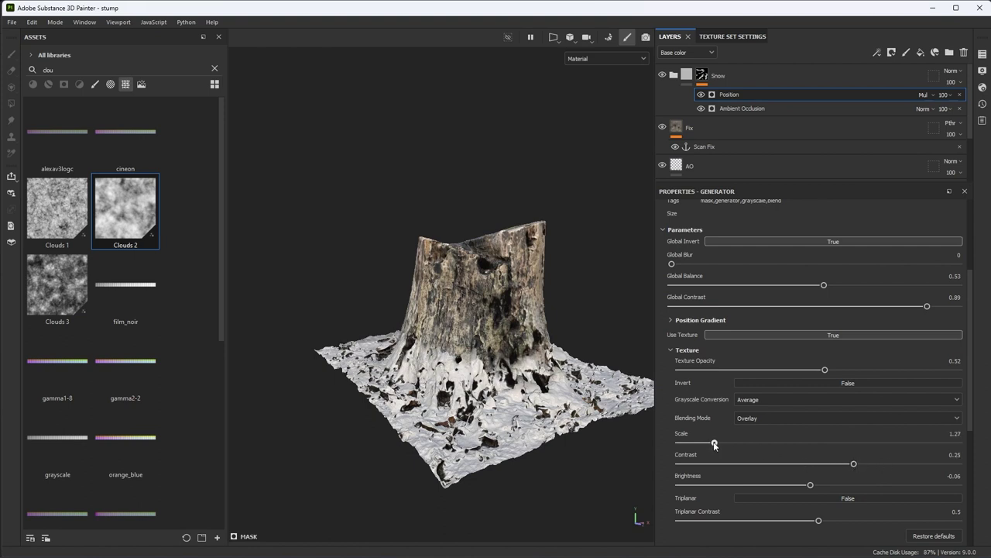
pyautogui.keyDown('alt'); pyautogui.moveTo(520, 406); pyautogui.dragTo(552, 392); pyautogui.keyUp('alt')
pyautogui.hotkey('ctrl', 'z')
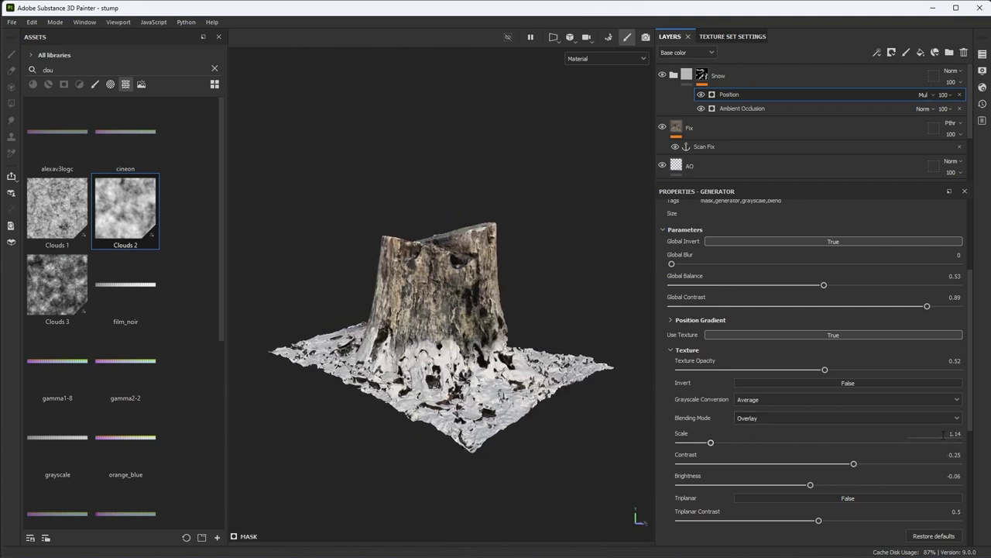
pyautogui.keyDown('alt'); pyautogui.moveTo(457, 372); pyautogui.dragTo(476, 350); pyautogui.keyUp('alt')
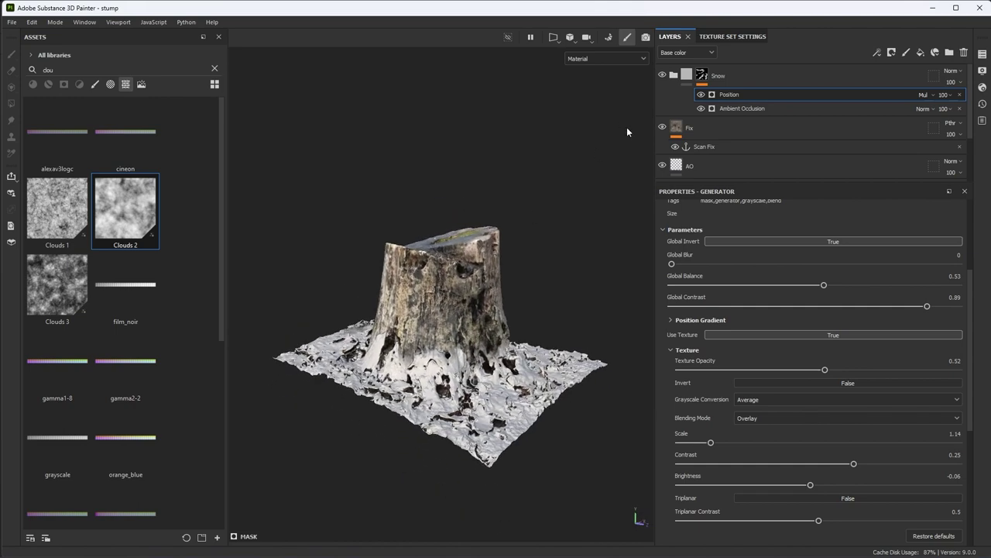
# Step: Duplicate the Snow folder and rename the copy Snow Top
pyautogui.click(768, 77)
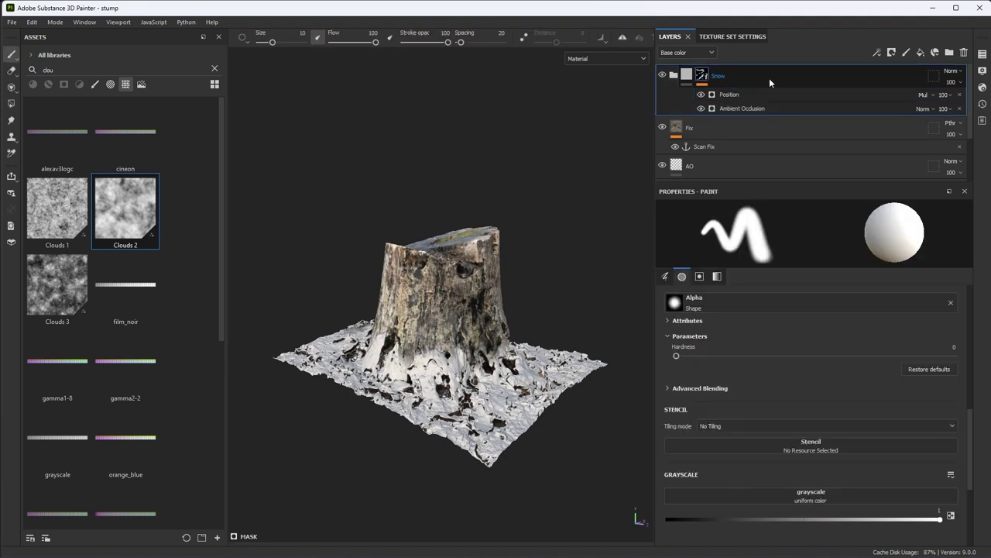
pyautogui.hotkey('ctrl', 'd')
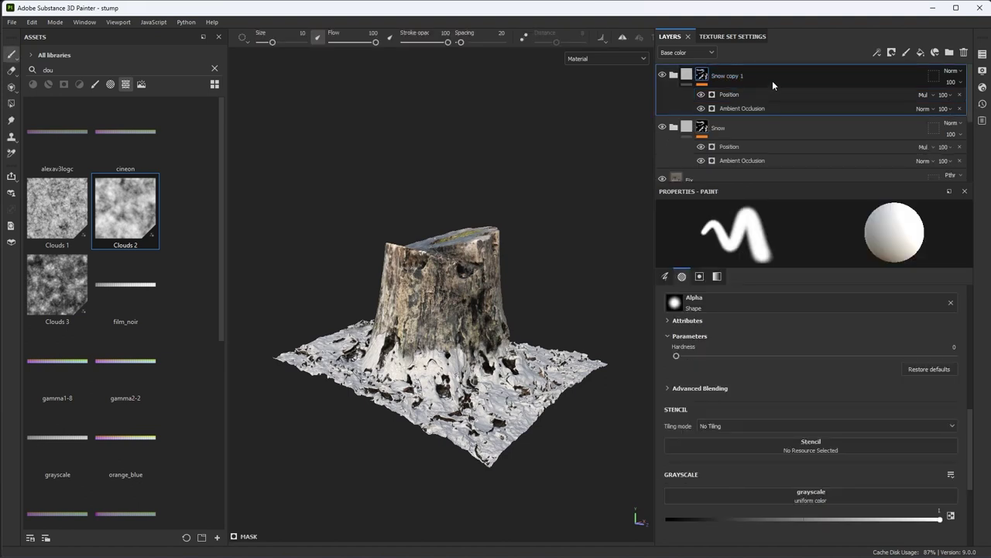
pyautogui.doubleClick(741, 77)
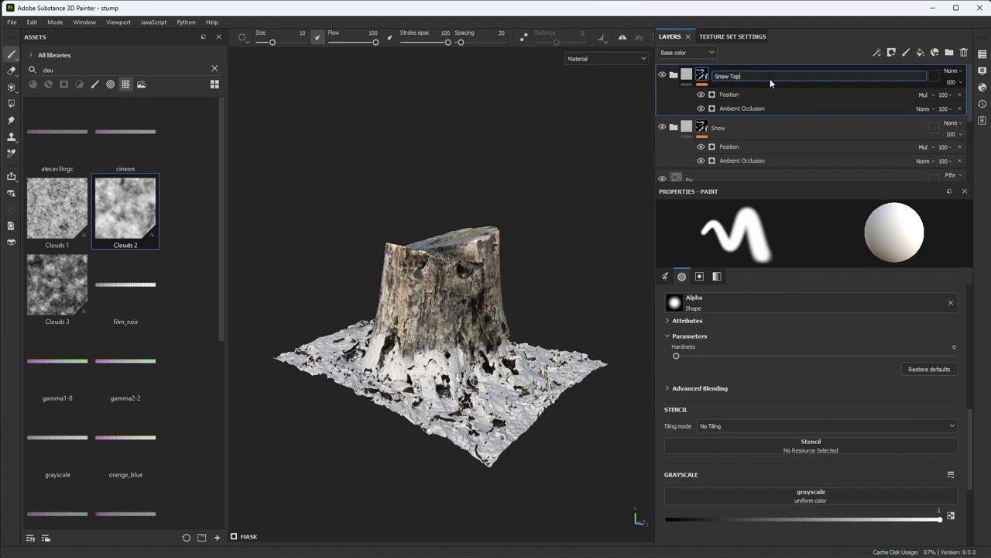
pyautogui.press('Return')
# Step: Inspect the Snow Top mask with its Position generator temporarily hidden, and make the generator visible again
pyautogui.click(702, 94)
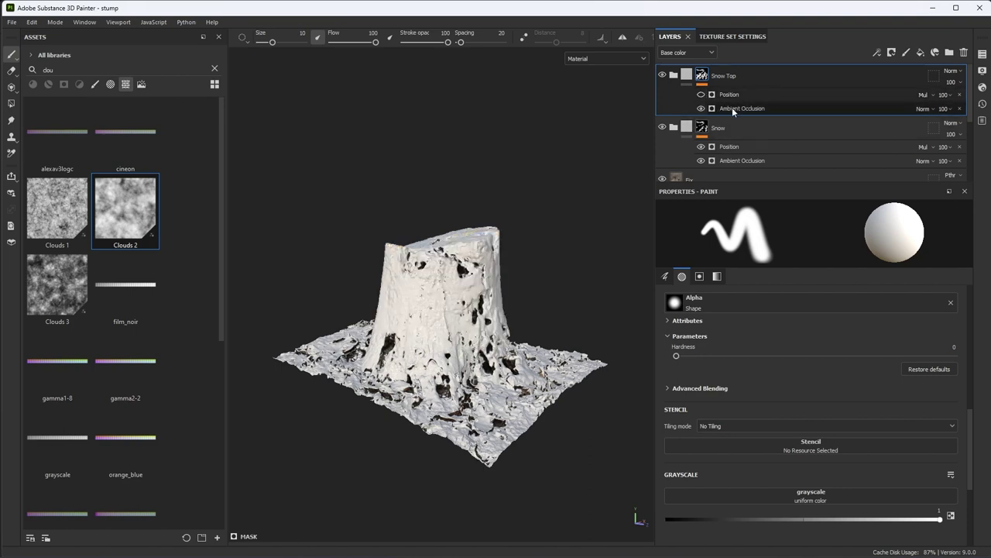
pyautogui.click(732, 107)
pyautogui.keyDown('alt'); pyautogui.moveTo(497, 236); pyautogui.dragTo(451, 270); pyautogui.keyUp('alt')
pyautogui.click(700, 94)
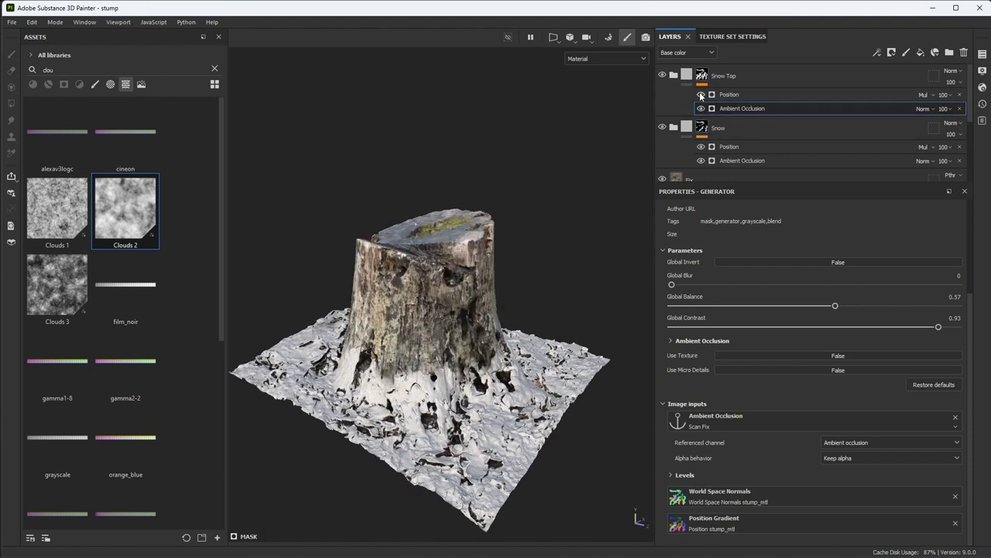
pyautogui.keyDown('alt'); pyautogui.moveTo(542, 260); pyautogui.dragTo(565, 256); pyautogui.keyUp('alt')
# Step: Turn off Global Invert in Snow Top's Position generator, with Global Balance at 0.25 and Global Contrast at 0.97
pyautogui.click(731, 95)
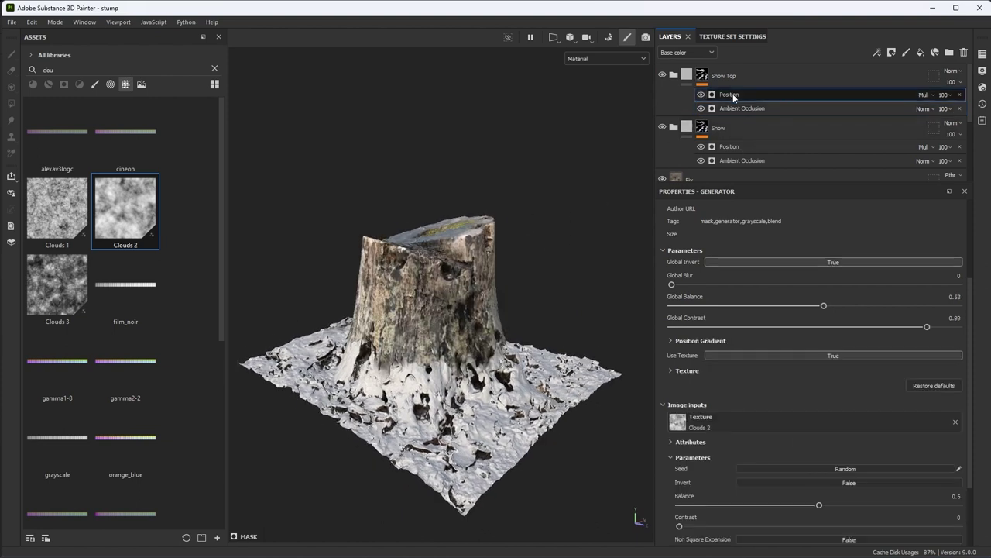
pyautogui.click(734, 260)
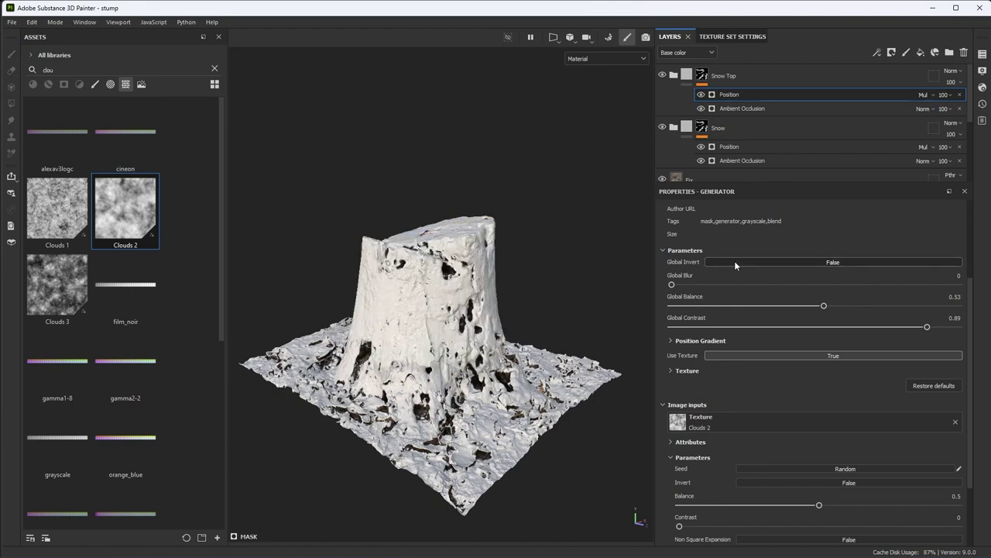
pyautogui.moveTo(547, 302)
pyautogui.keyDown('alt'); pyautogui.mouseDown()
pyautogui.moveTo(533, 323)
pyautogui.moveTo(535, 305)
pyautogui.mouseUp(); pyautogui.keyUp('alt')
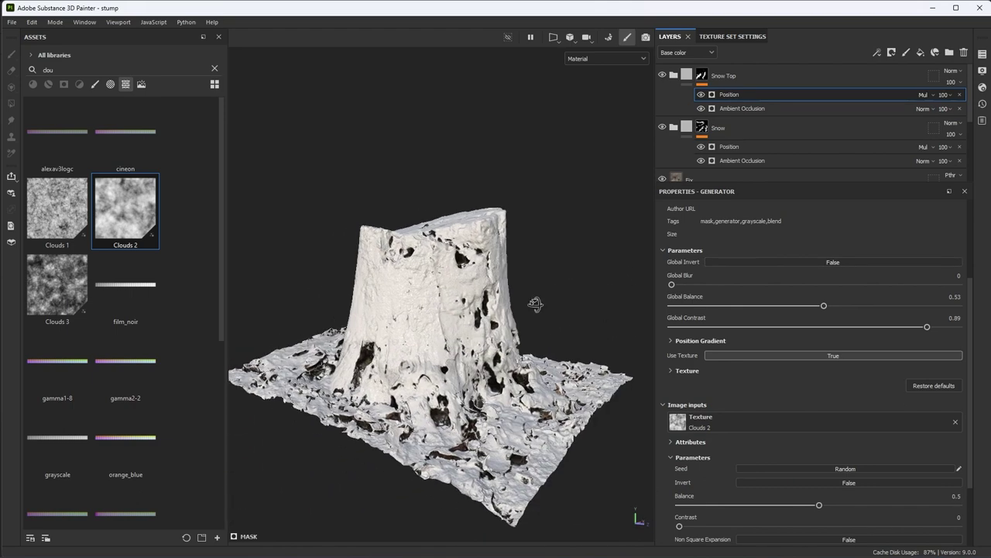
pyautogui.moveTo(823, 308); pyautogui.dragTo(744, 320)
pyautogui.keyDown('alt'); pyautogui.moveTo(609, 279); pyautogui.dragTo(559, 279); pyautogui.keyUp('alt')
pyautogui.moveTo(927, 326); pyautogui.dragTo(963, 333)
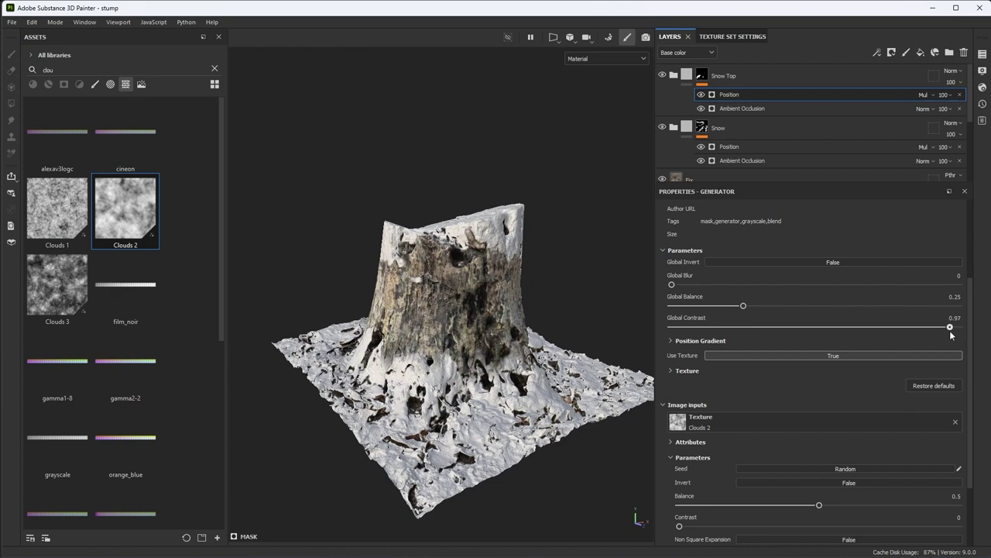
pyautogui.keyDown('alt'); pyautogui.moveTo(465, 292); pyautogui.dragTo(549, 311); pyautogui.keyUp('alt')
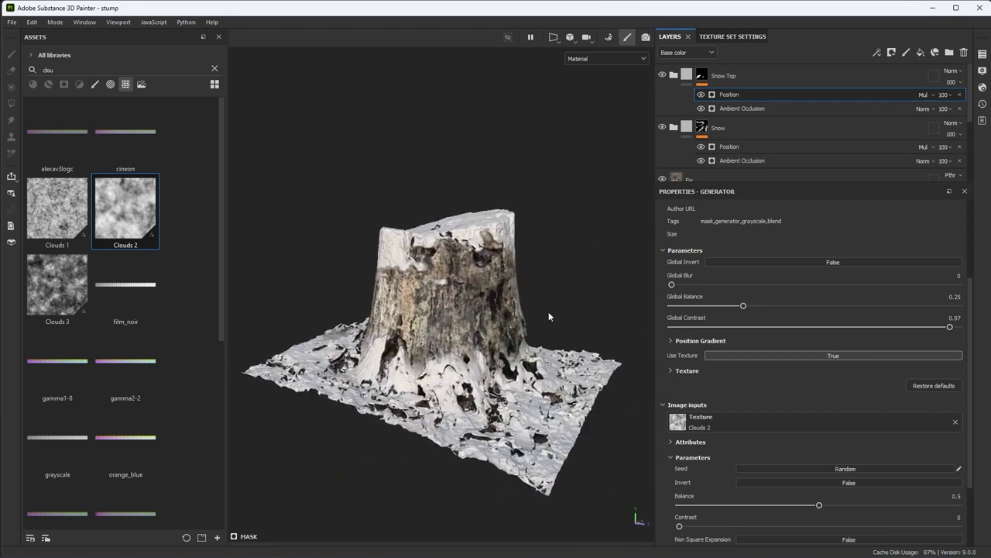
# Step: Set the noise Disorder of the Clouds 2 texture in Snow Top's Position generator to 0.33
pyautogui.scroll(-2, 776, 408)
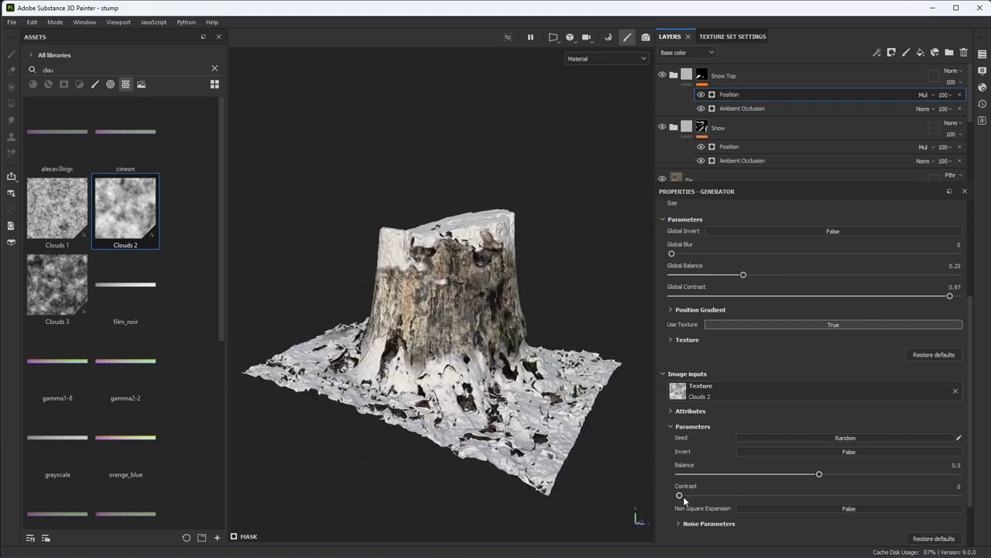
pyautogui.scroll(-2, 684, 498)
pyautogui.click(679, 462)
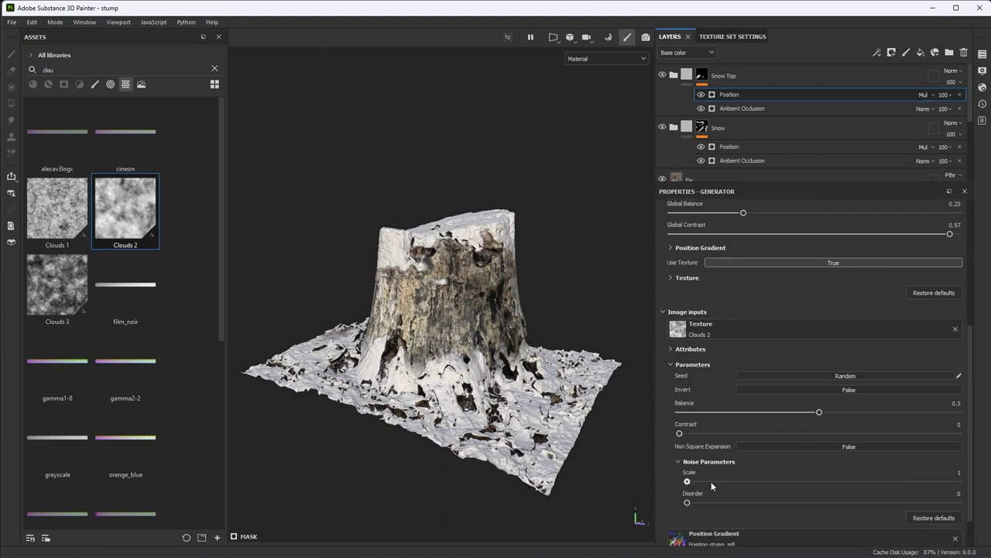
pyautogui.moveTo(687, 480); pyautogui.dragTo(777, 504)
pyautogui.keyDown('alt'); pyautogui.moveTo(500, 281); pyautogui.dragTo(523, 333); pyautogui.keyUp('alt')
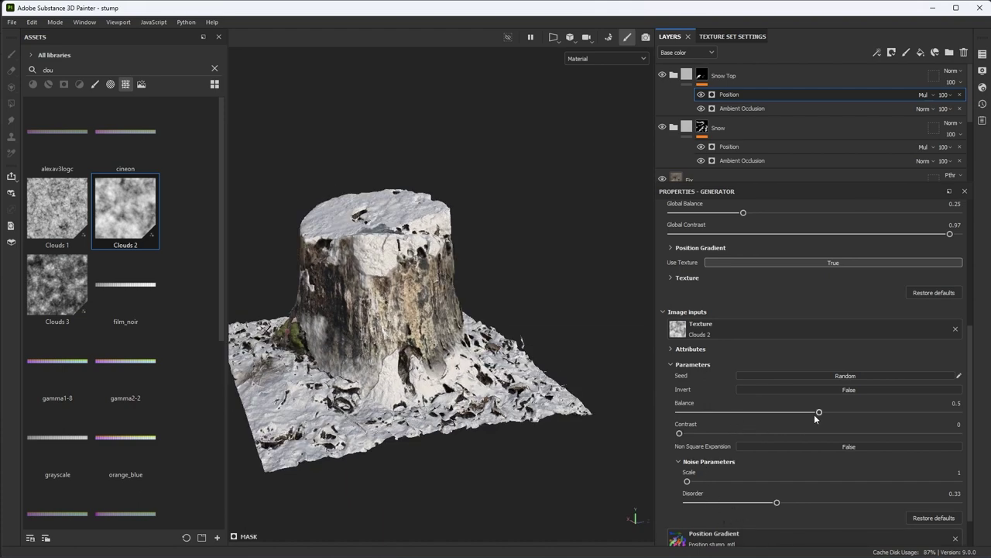
# Step: Set the Balance of the Clouds 2 texture in Snow Top's Position generator to 0.47
pyautogui.moveTo(814, 413); pyautogui.dragTo(801, 413)
pyautogui.keyDown('alt'); pyautogui.moveTo(480, 279); pyautogui.dragTo(465, 352); pyautogui.keyUp('alt')
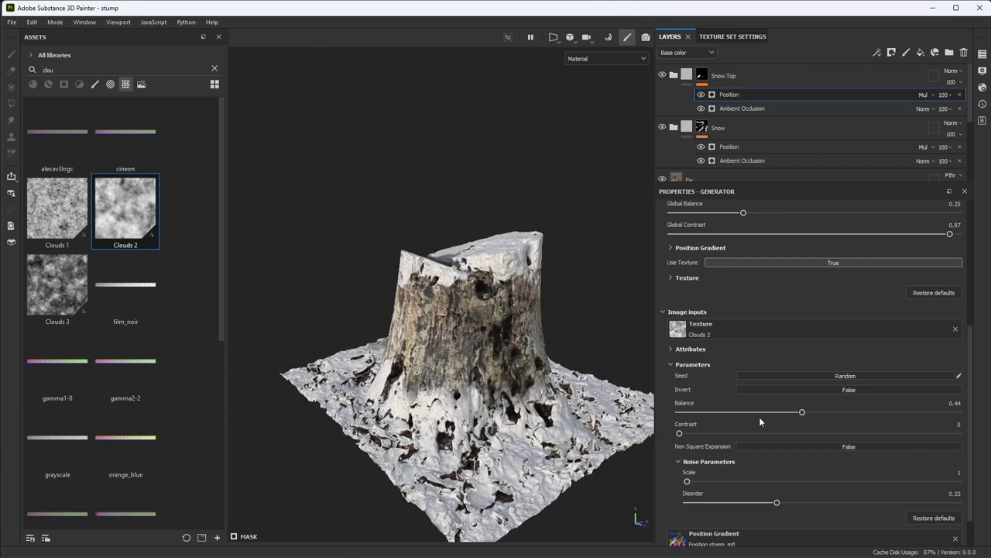
pyautogui.moveTo(806, 414); pyautogui.dragTo(810, 415)
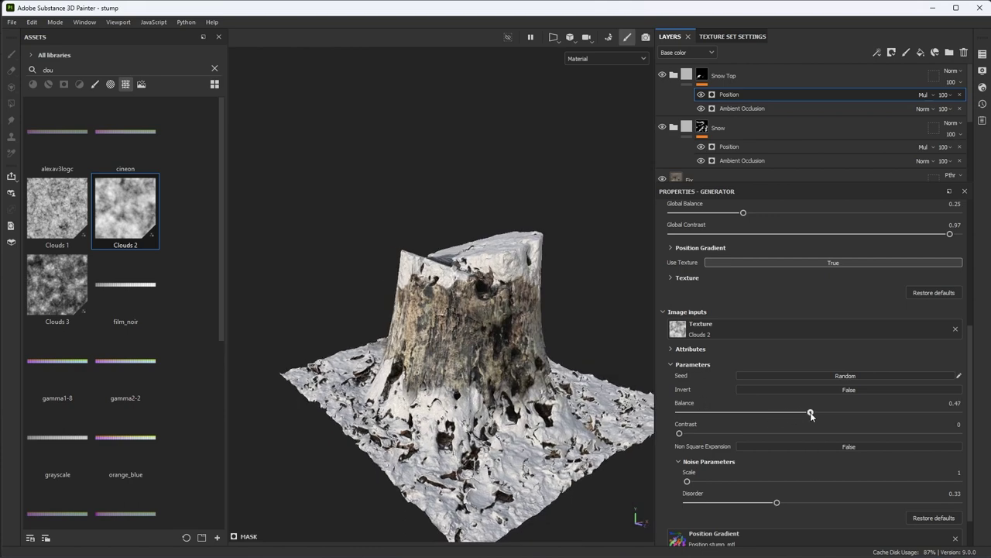
pyautogui.keyDown('alt'); pyautogui.moveTo(517, 356); pyautogui.dragTo(501, 381); pyautogui.keyUp('alt')
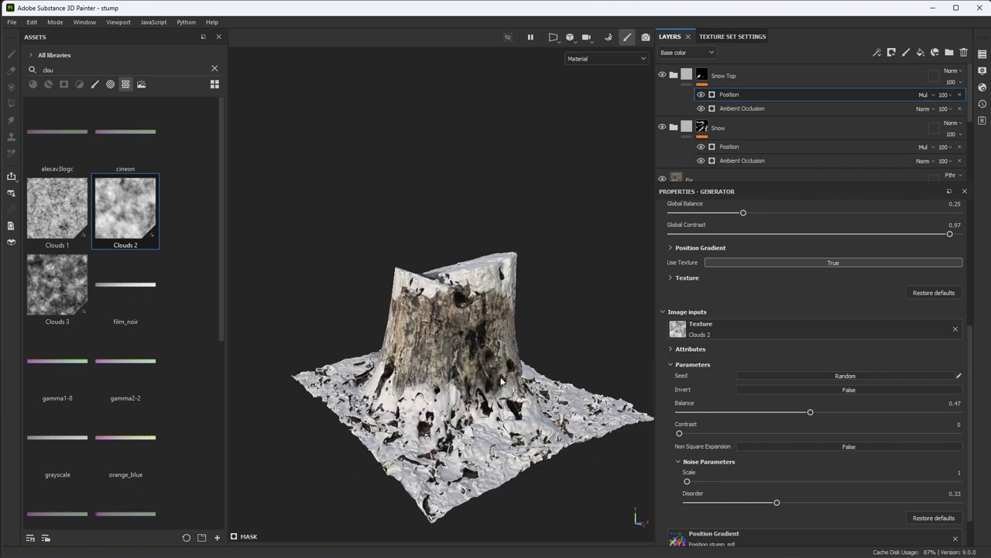
# Step: Set Snow Top's Ambient Occlusion generator to a Global Balance of 0.54 and a Global Contrast of 0.87
pyautogui.click(735, 108)
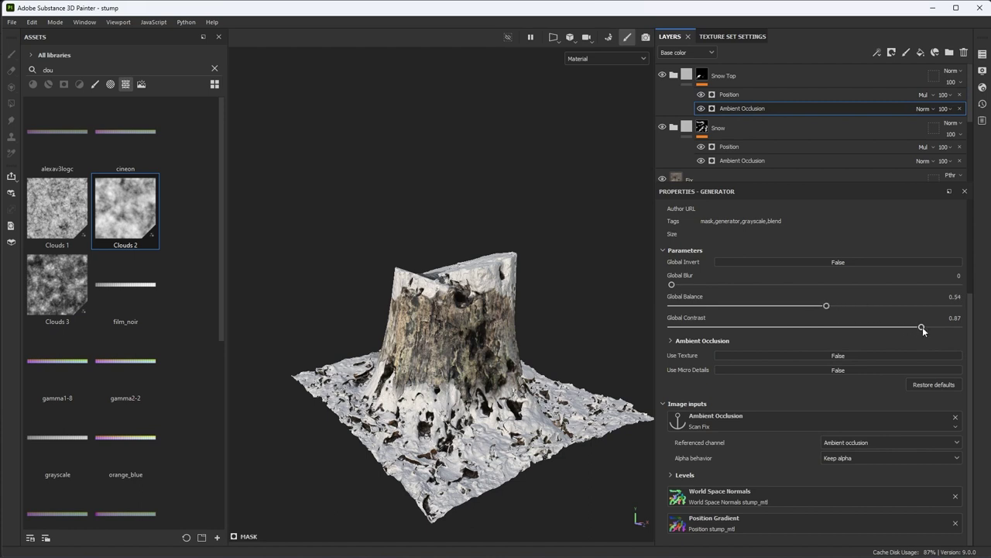
# Step: Set the Global Balance of Snow Top's Position generator to 0.21 and its Global Contrast to 0.94
pyautogui.click(731, 94)
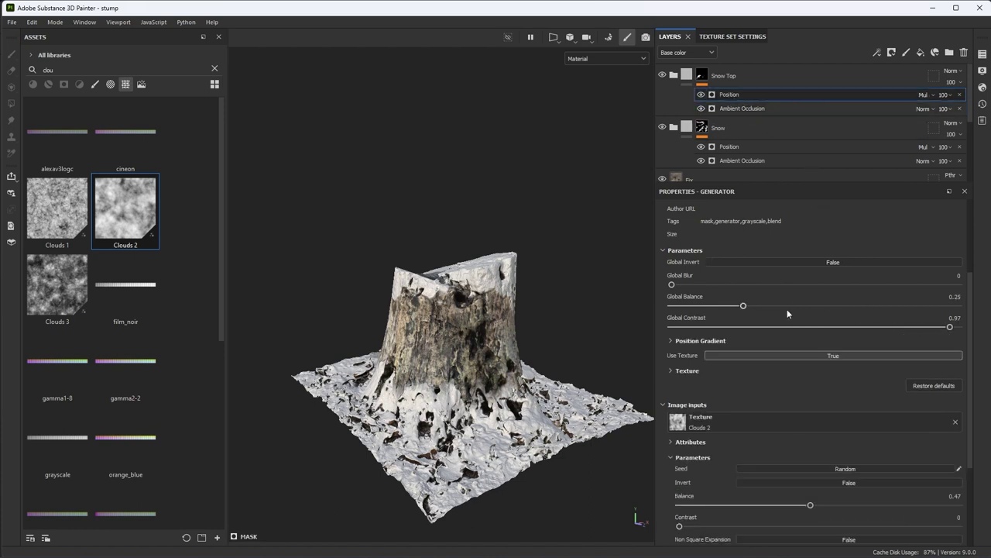
pyautogui.moveTo(741, 306)
pyautogui.mouseDown()
pyautogui.moveTo(780, 308)
pyautogui.moveTo(718, 307)
pyautogui.moveTo(732, 308)
pyautogui.mouseUp()
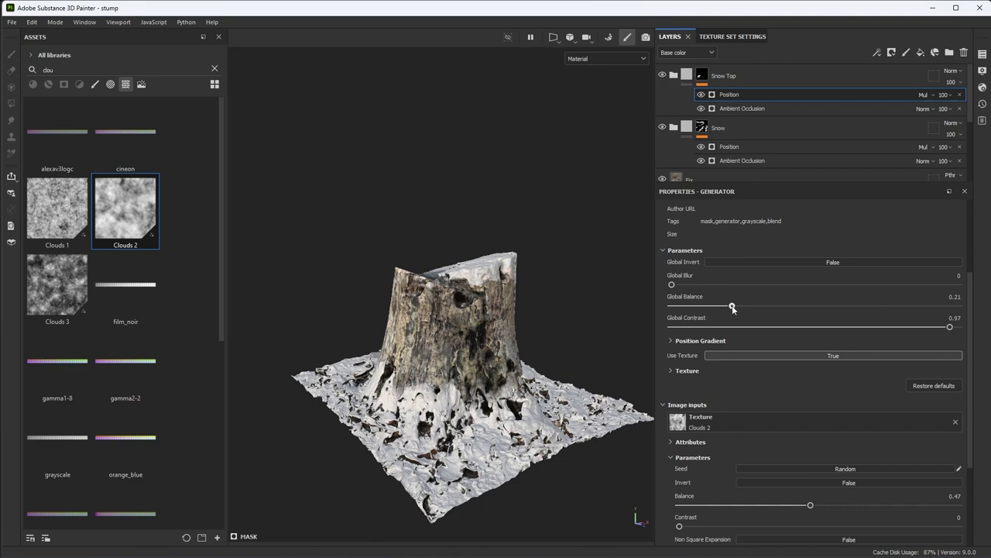
pyautogui.keyDown('alt'); pyautogui.moveTo(542, 302); pyautogui.dragTo(531, 321); pyautogui.keyUp('alt')
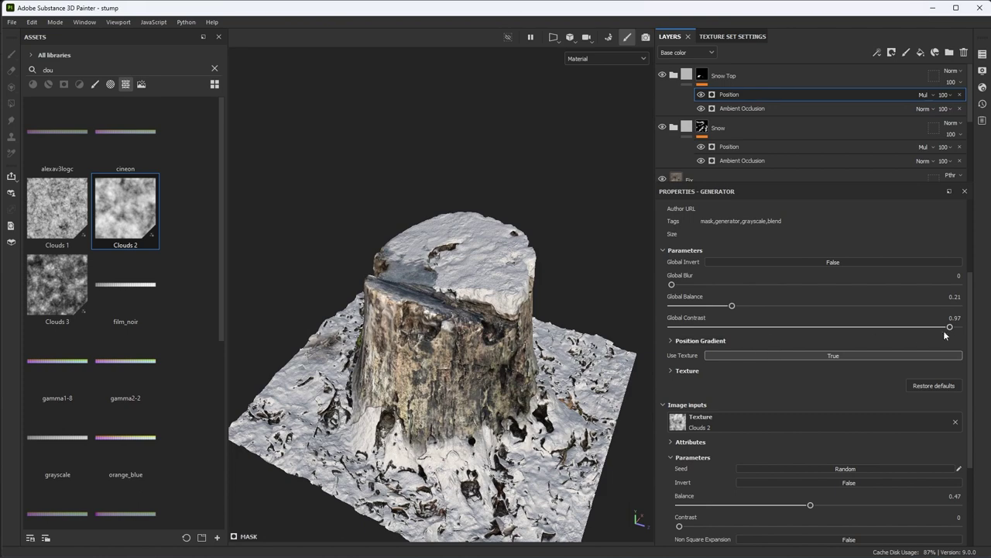
pyautogui.moveTo(951, 329); pyautogui.dragTo(931, 327)
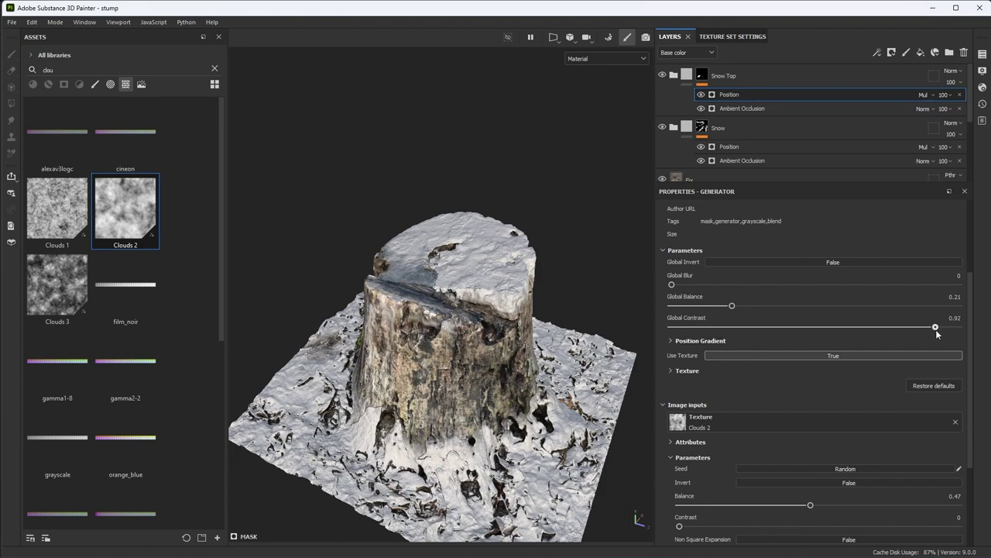
pyautogui.moveTo(607, 350)
pyautogui.keyDown('alt'); pyautogui.mouseDown()
pyautogui.moveTo(521, 301)
pyautogui.moveTo(501, 314)
pyautogui.moveTo(534, 304)
pyautogui.moveTo(612, 314)
pyautogui.moveTo(568, 276)
pyautogui.mouseUp(); pyautogui.keyUp('alt')
# Step: Add a paint effect to the Snow Top mask and paint out the stray snow patch on the stump's side in black
pyautogui.click(876, 52)
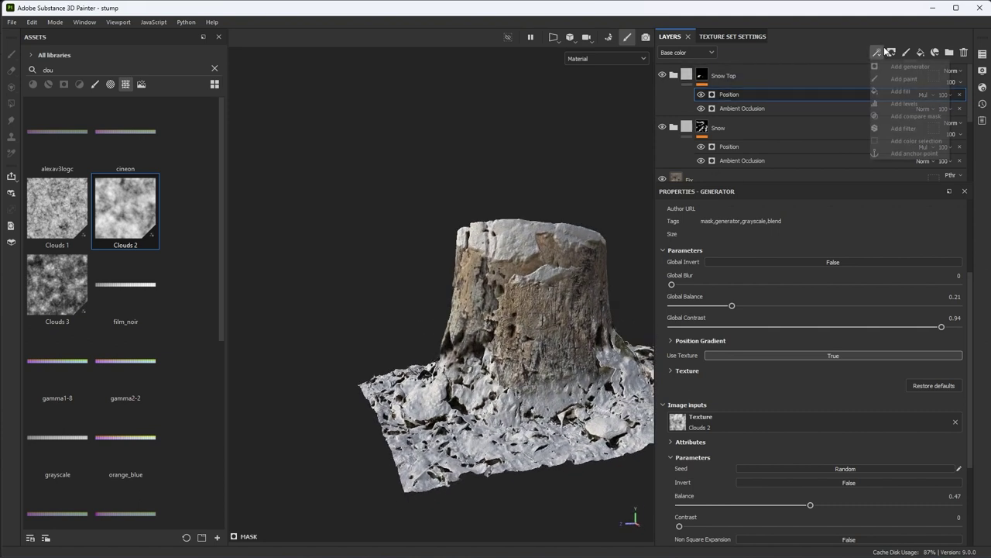
pyautogui.click(901, 78)
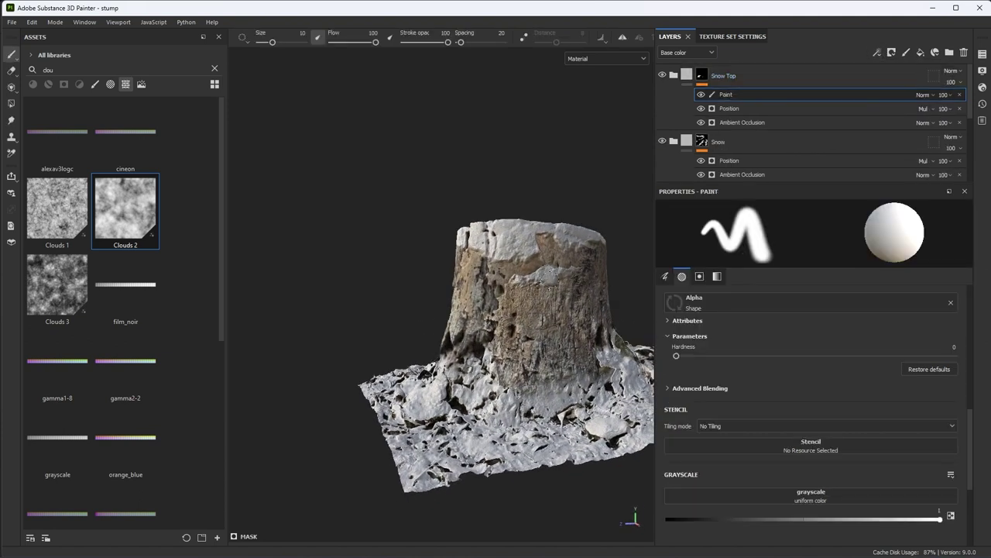
pyautogui.press('x')
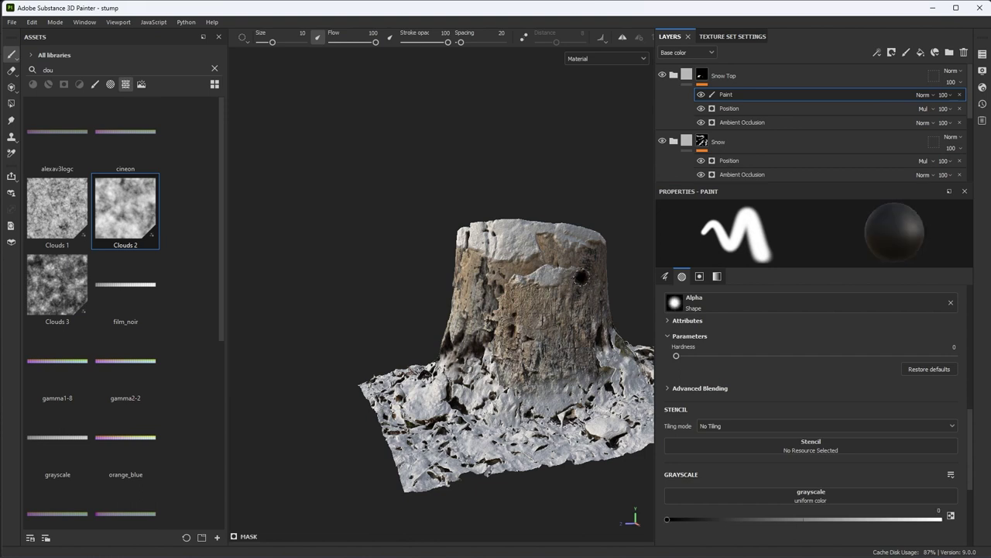
pyautogui.moveTo(560, 276); pyautogui.dragTo(534, 275)
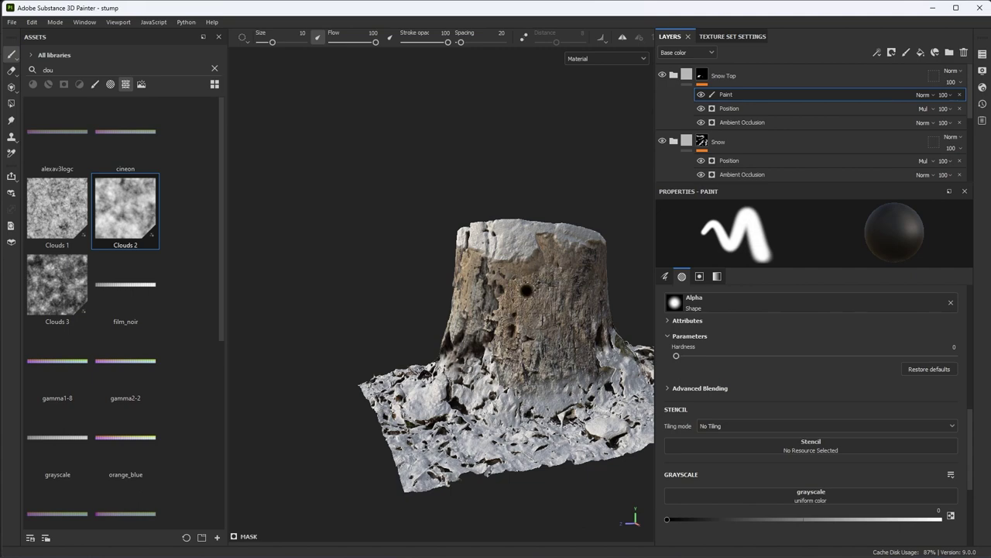
pyautogui.keyDown('alt'); pyautogui.moveTo(526, 290); pyautogui.dragTo(499, 259); pyautogui.keyUp('alt')
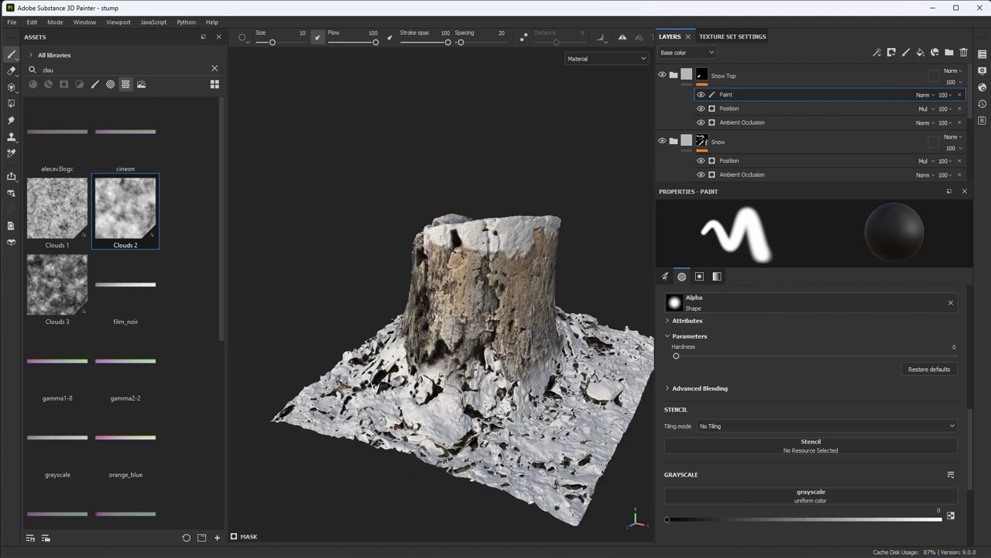
pyautogui.keyDown('alt'); pyautogui.moveTo(431, 272); pyautogui.dragTo(524, 320); pyautogui.keyUp('alt')
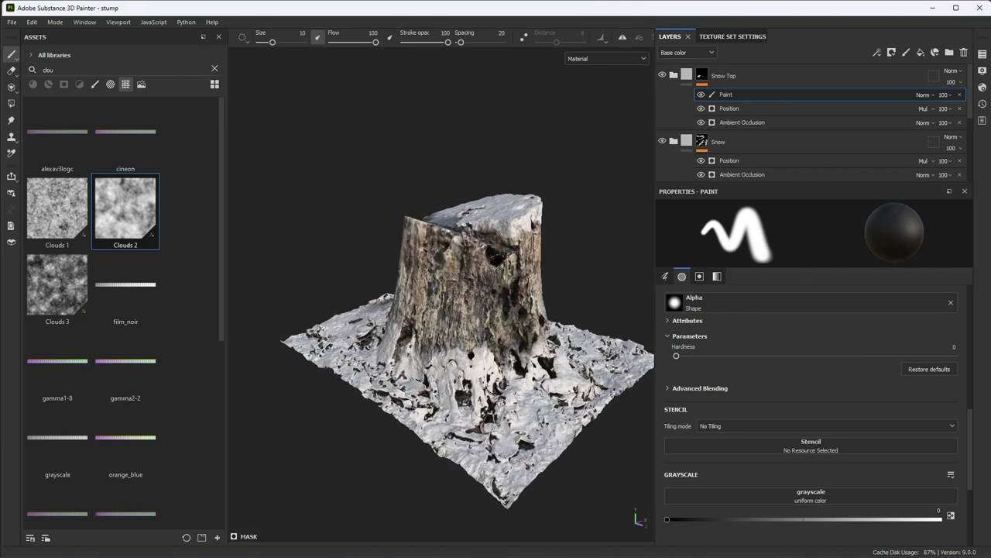
pyautogui.keyDown('alt'); pyautogui.moveTo(523, 290); pyautogui.dragTo(577, 280, button='right'); pyautogui.keyUp('alt')
pyautogui.keyDown('alt'); pyautogui.moveTo(577, 280); pyautogui.dragTo(553, 261); pyautogui.keyUp('alt')
# Step: Try painting a white mask stroke on the stump's bark with a brush of size 10.77, and undo the stroke
pyautogui.press('x')
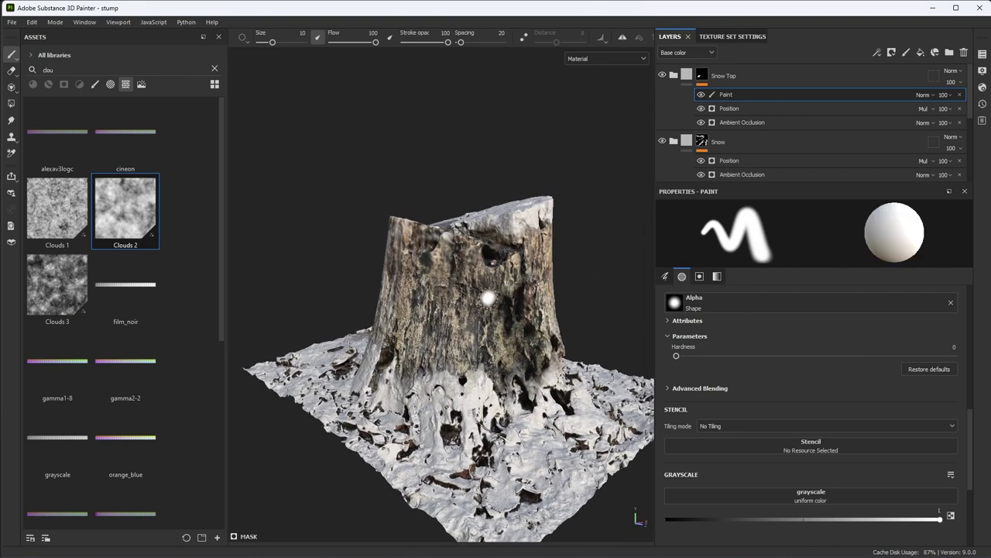
pyautogui.keyDown('ctrl'); pyautogui.moveTo(487, 296); pyautogui.dragTo(505, 286, button='right'); pyautogui.keyUp('ctrl')
pyautogui.moveTo(508, 281)
pyautogui.mouseDown()
pyautogui.moveTo(495, 263)
pyautogui.moveTo(498, 301)
pyautogui.mouseUp()
pyautogui.hotkey('ctrl', 'z')
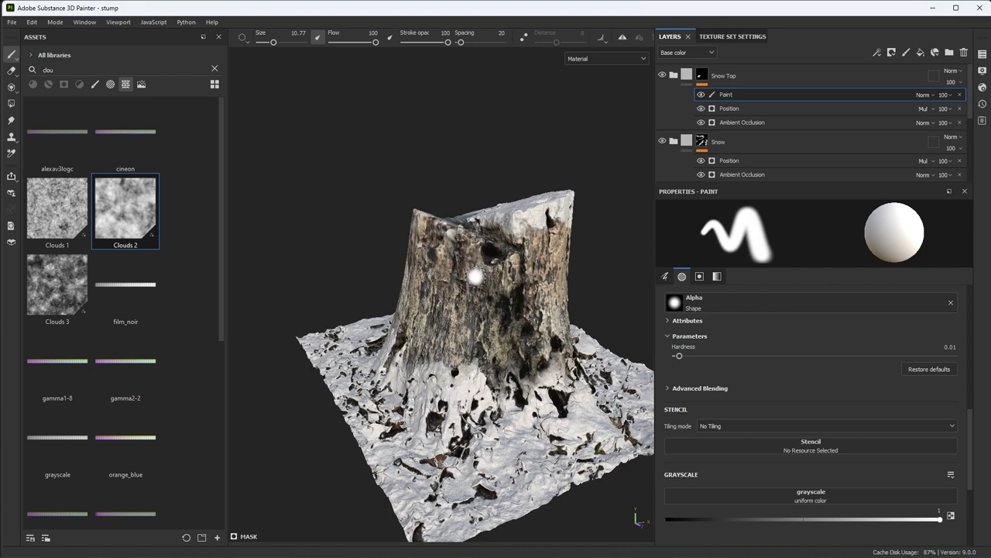
pyautogui.moveTo(475, 277)
pyautogui.keyDown('alt'); pyautogui.mouseDown()
pyautogui.moveTo(508, 318)
pyautogui.moveTo(484, 348)
pyautogui.moveTo(441, 285)
pyautogui.moveTo(500, 303)
pyautogui.moveTo(515, 382)
pyautogui.moveTo(543, 400)
pyautogui.mouseUp(); pyautogui.keyUp('alt')
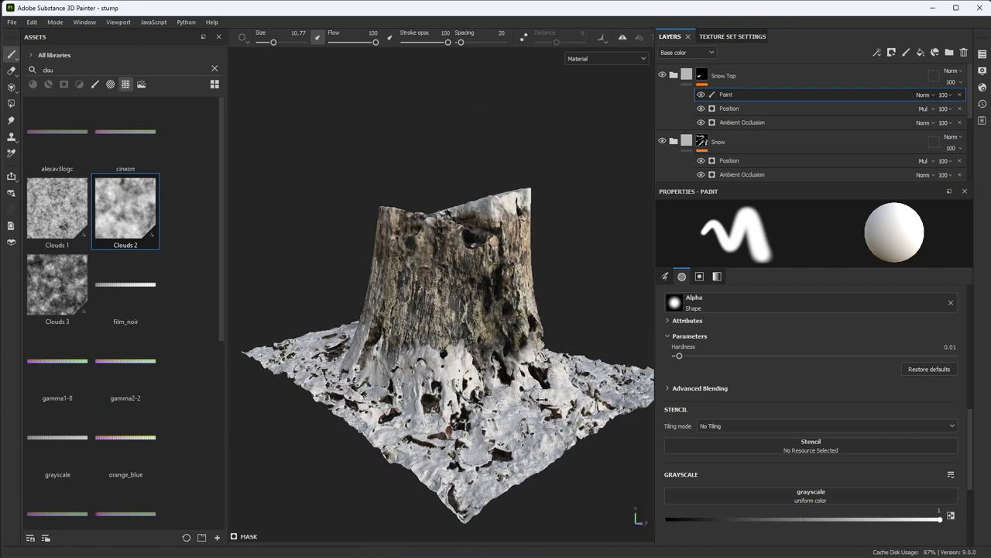
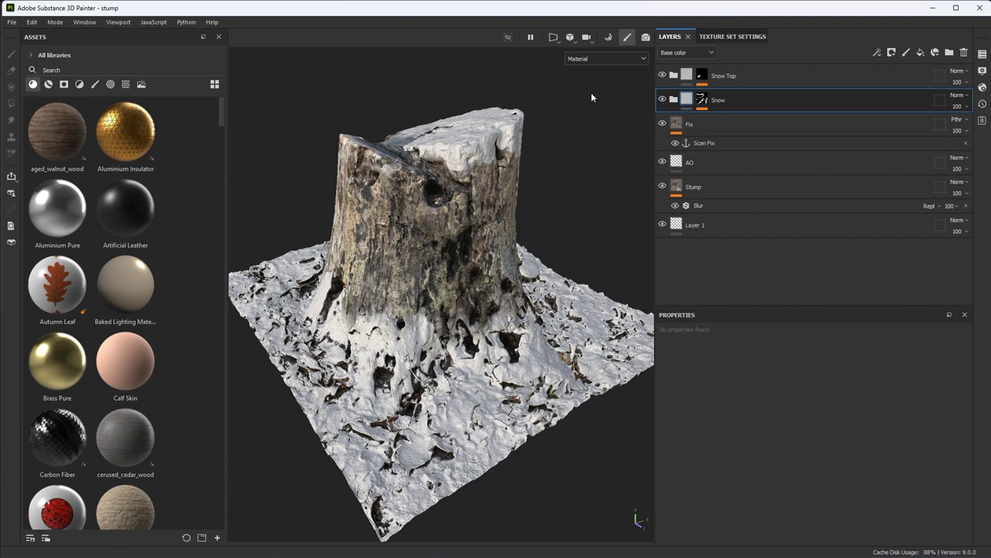
# Step: Add a Scattering channel to the stump's texture set and return to the layer stack
pyautogui.click(720, 37)
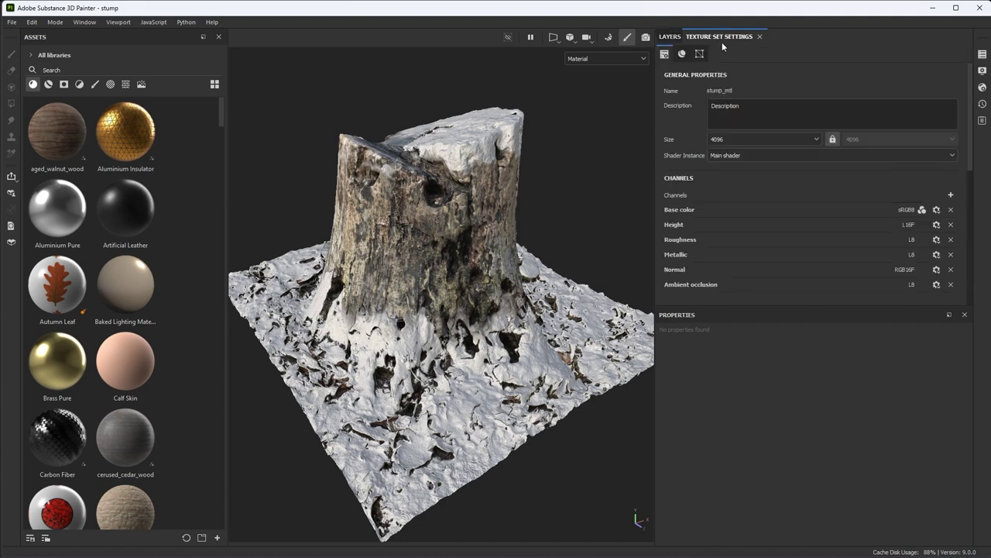
pyautogui.click(951, 195)
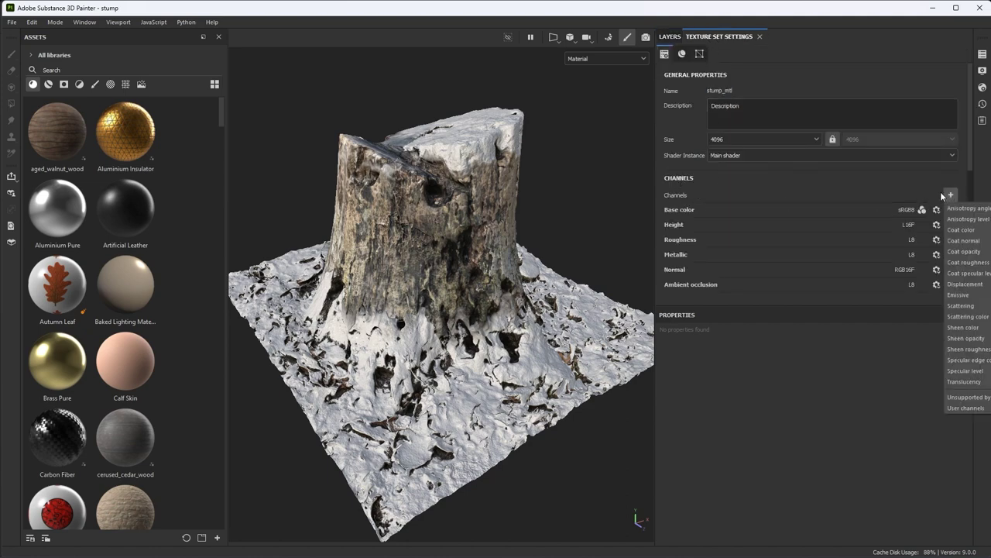
pyautogui.click(959, 306)
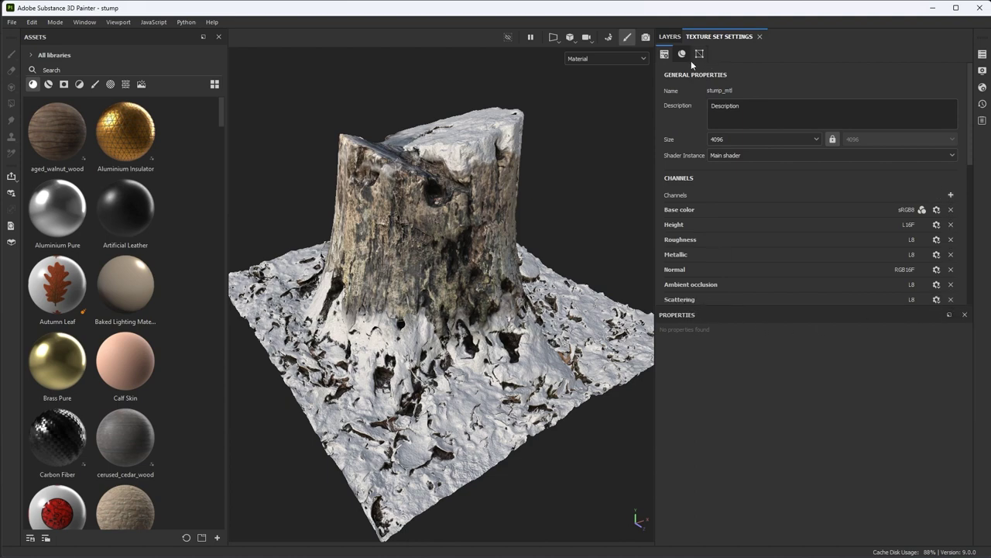
pyautogui.click(670, 36)
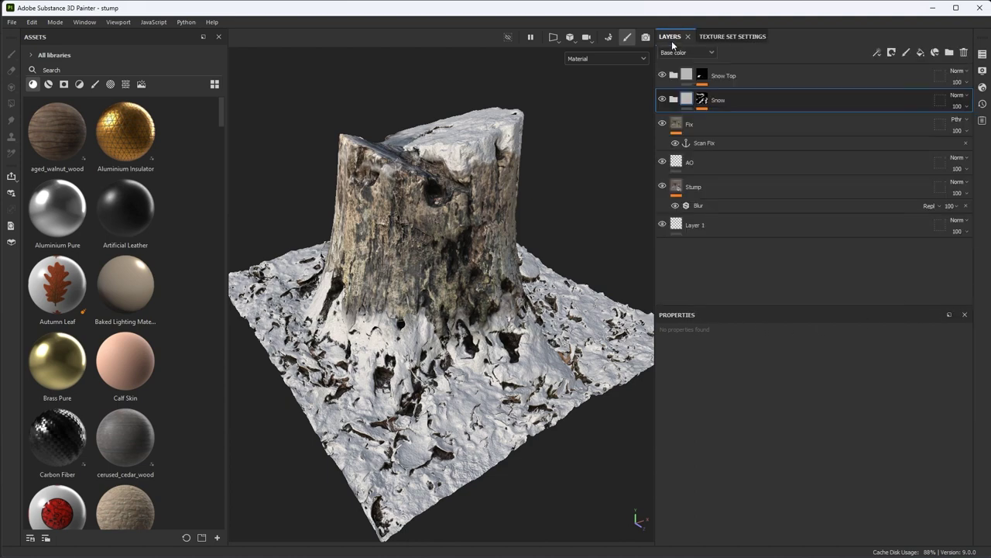
# Step: Add a fill layer above the Snow Top folder and rename it Scattering
pyautogui.click(785, 78)
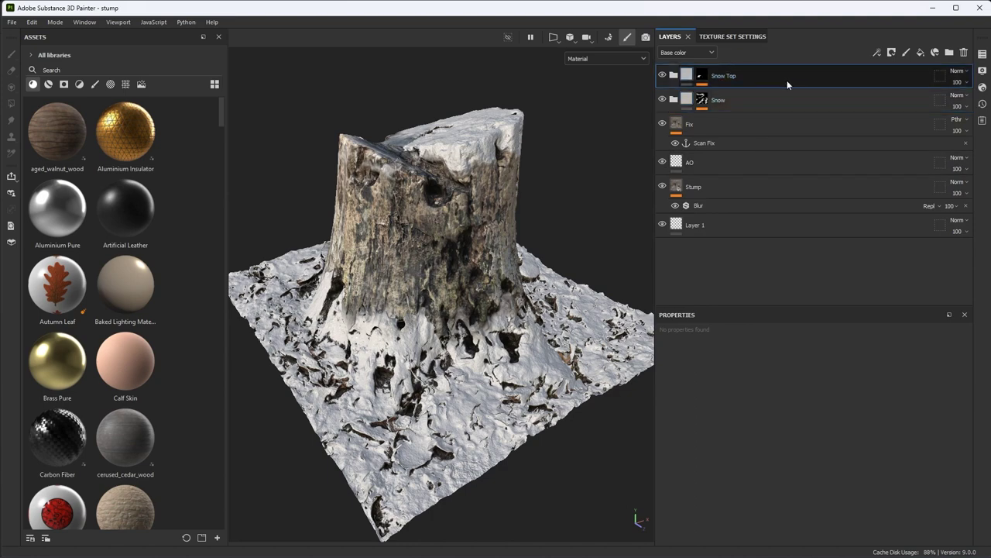
pyautogui.click(921, 53)
pyautogui.doubleClick(714, 77)
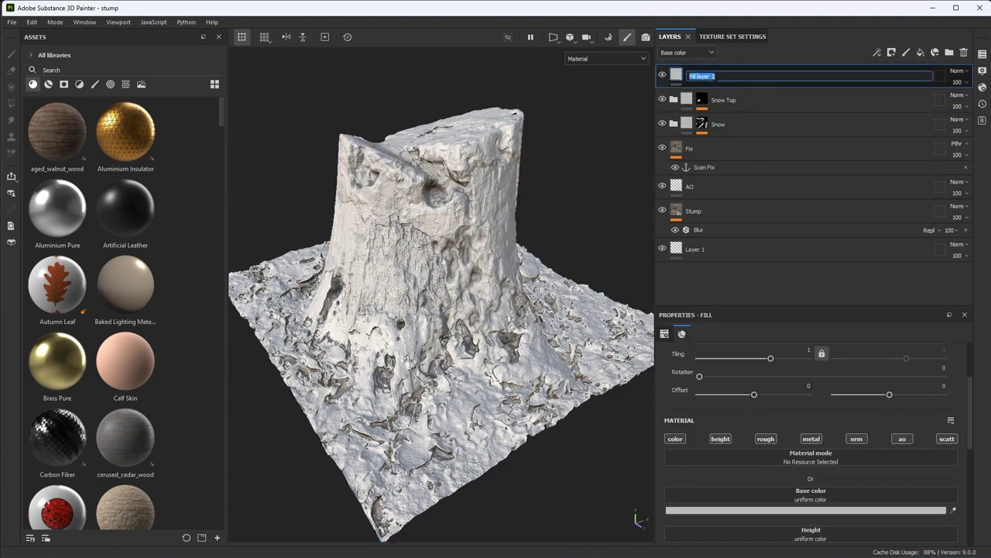
pyautogui.write('Scattering')
pyautogui.press('Return')
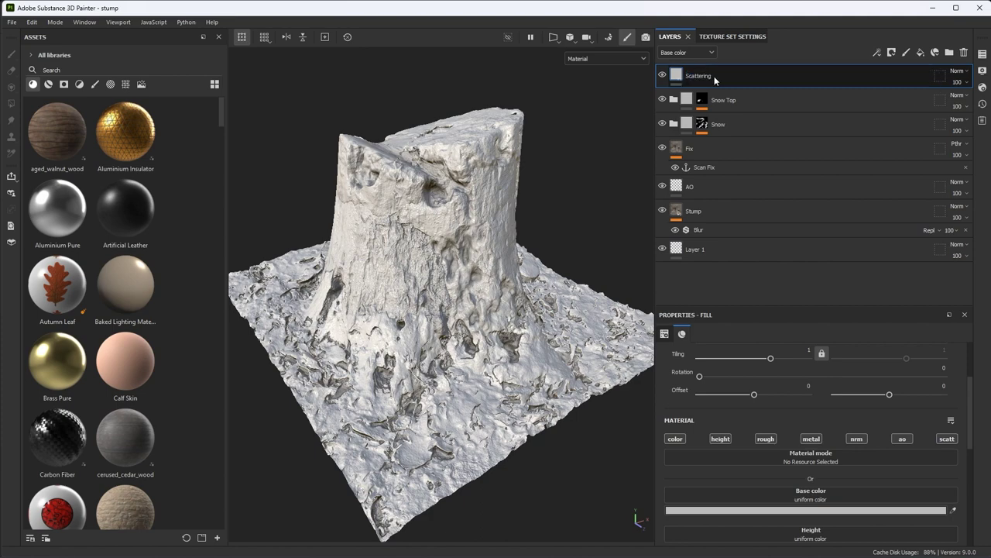
# Step: Limit the Scattering fill layer to the scatt channel only and set its Scattering value to 1
pyautogui.click(947, 439)
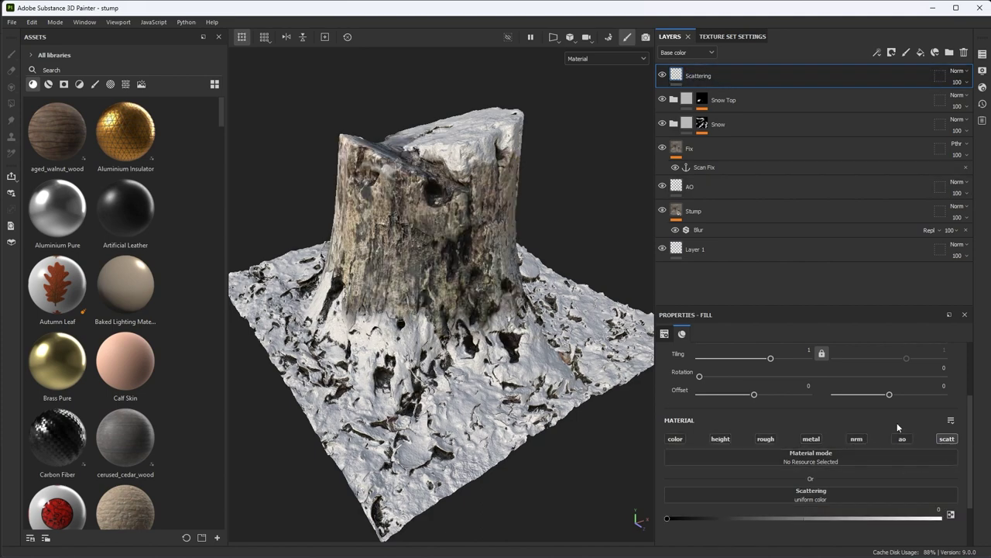
pyautogui.moveTo(793, 308); pyautogui.dragTo(787, 247)
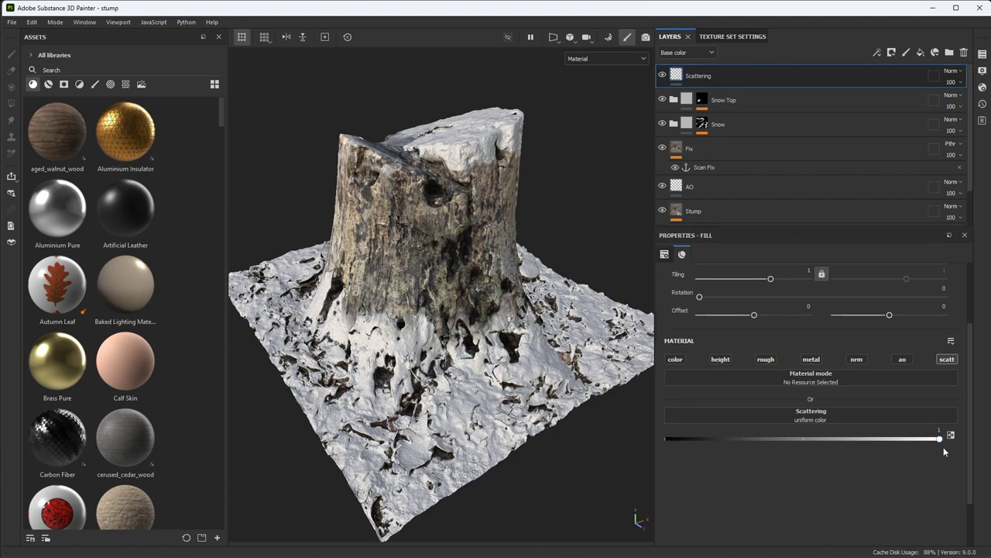
pyautogui.moveTo(943, 446); pyautogui.dragTo(990, 459)
pyautogui.moveTo(754, 455); pyautogui.dragTo(971, 459)
pyautogui.scroll(1, 502, 224)
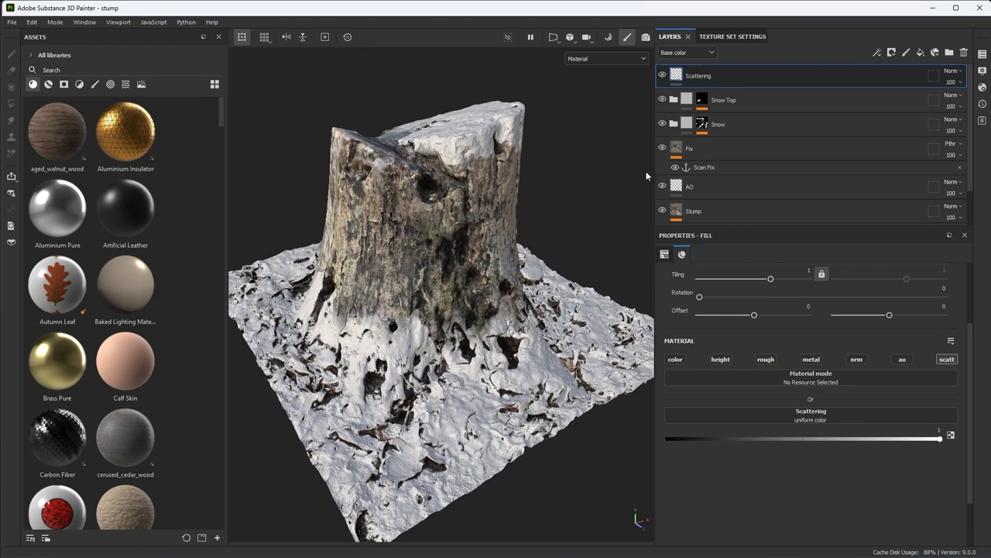
# Step: Check the Subsurface Scattering Parameters in the main shader's settings
pyautogui.click(982, 88)
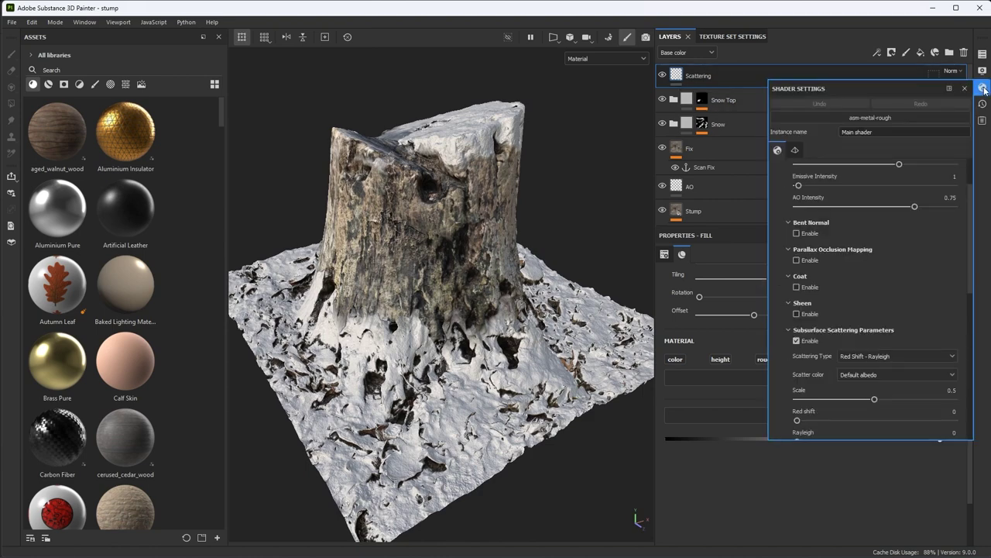
pyautogui.scroll(-1, 883, 251)
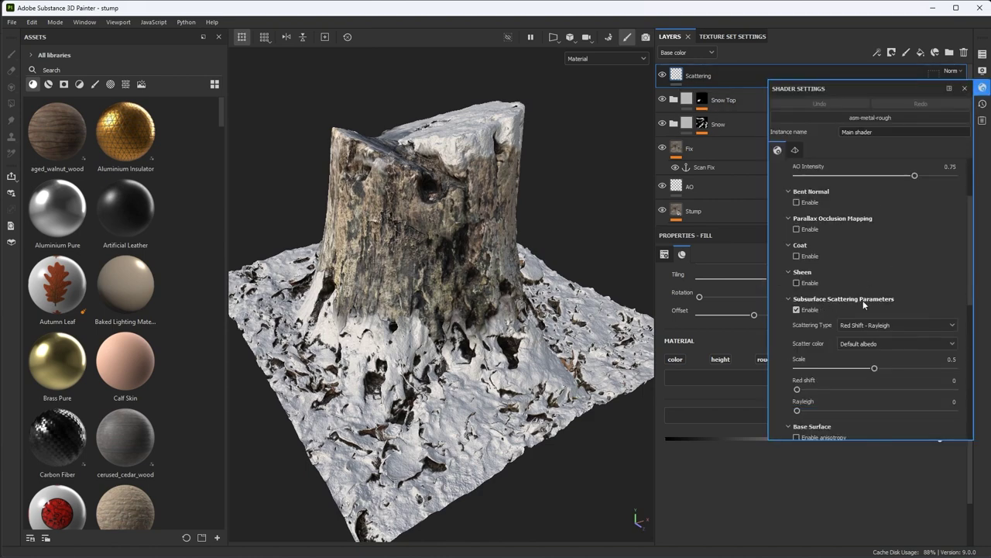
pyautogui.click(964, 89)
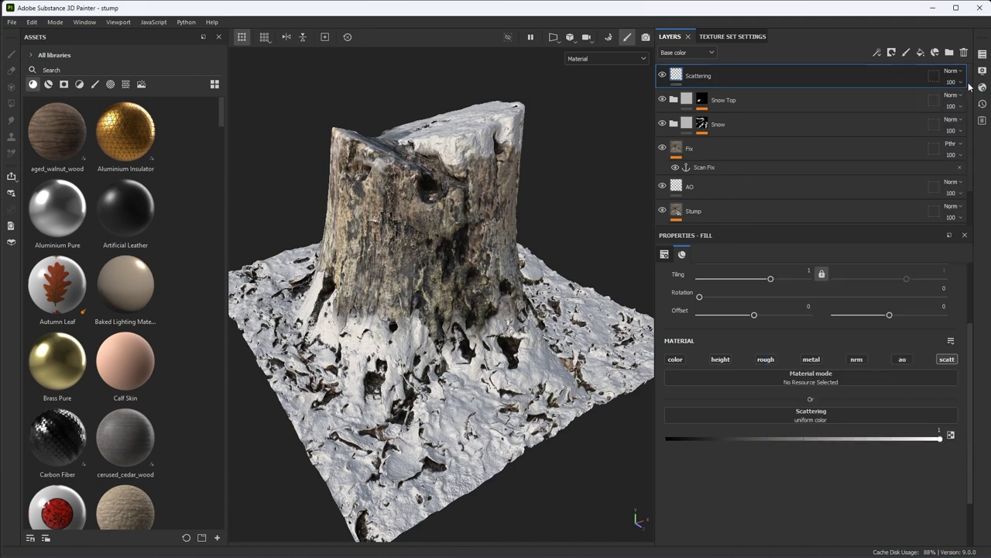
# Step: Activate subsurface scattering in the viewport's display settings and set its Sample Count to 87
pyautogui.click(982, 70)
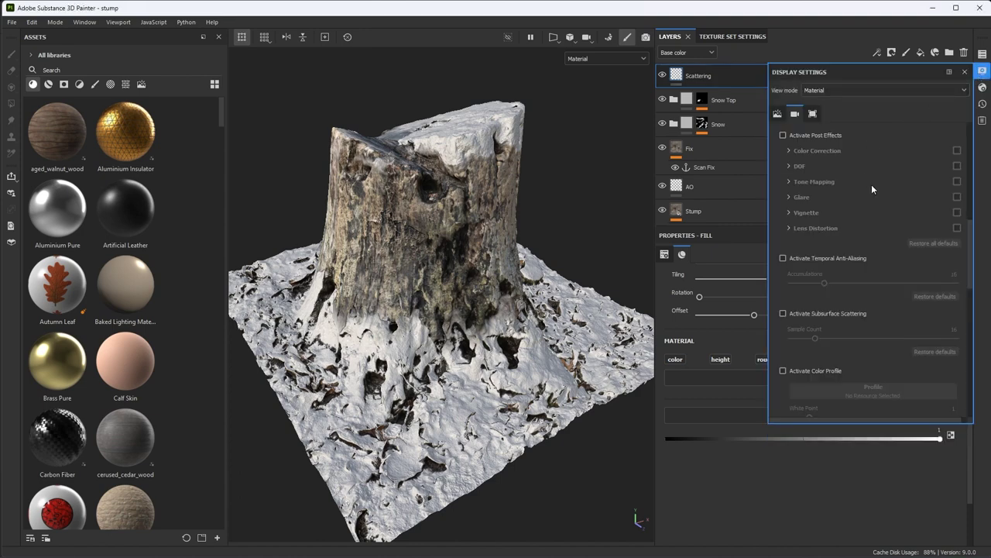
pyautogui.scroll(-1, 872, 186)
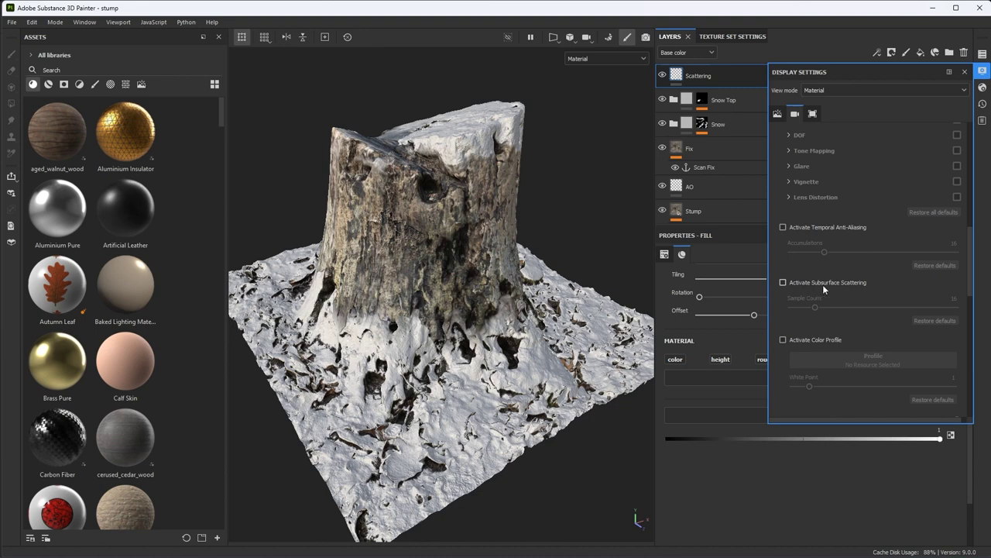
pyautogui.click(783, 283)
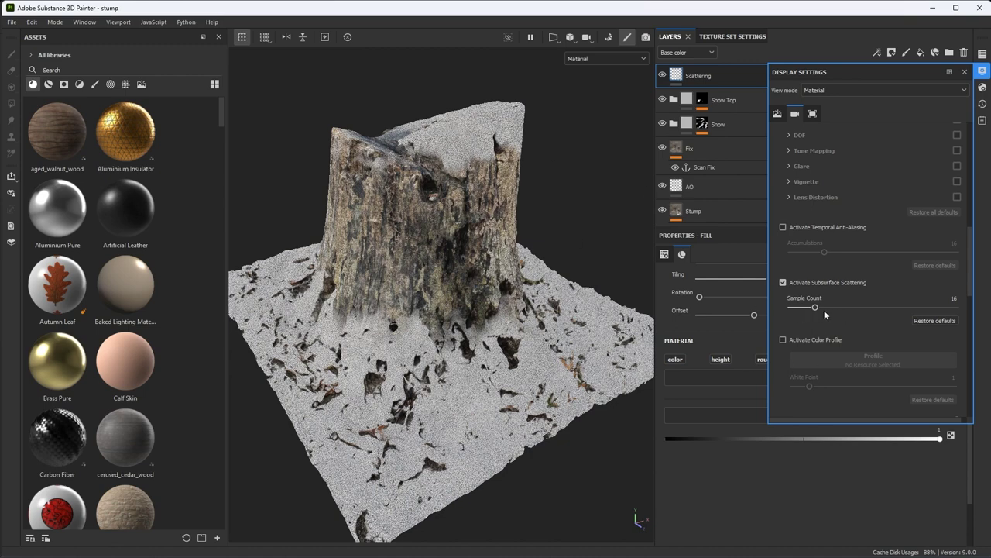
pyautogui.moveTo(815, 307); pyautogui.dragTo(878, 310)
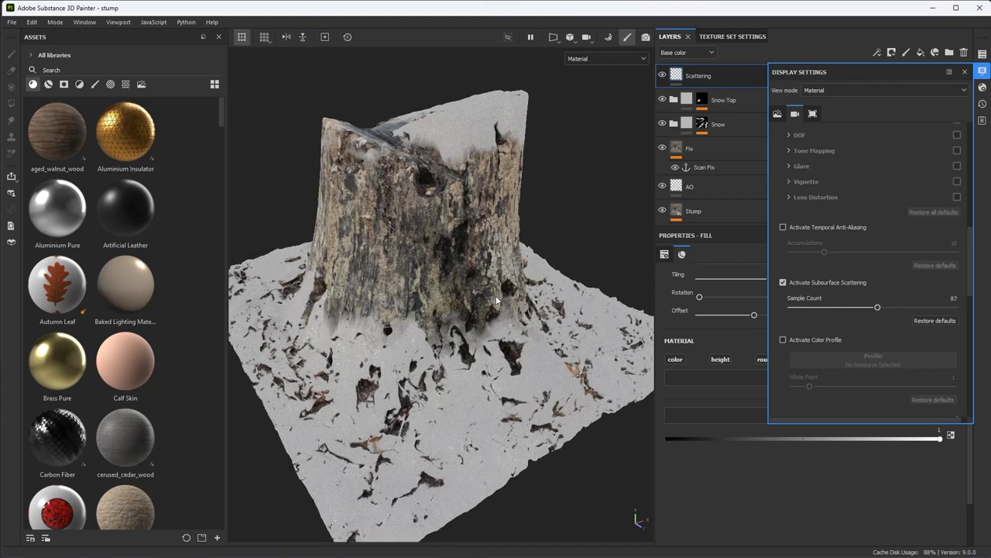
pyautogui.click(964, 71)
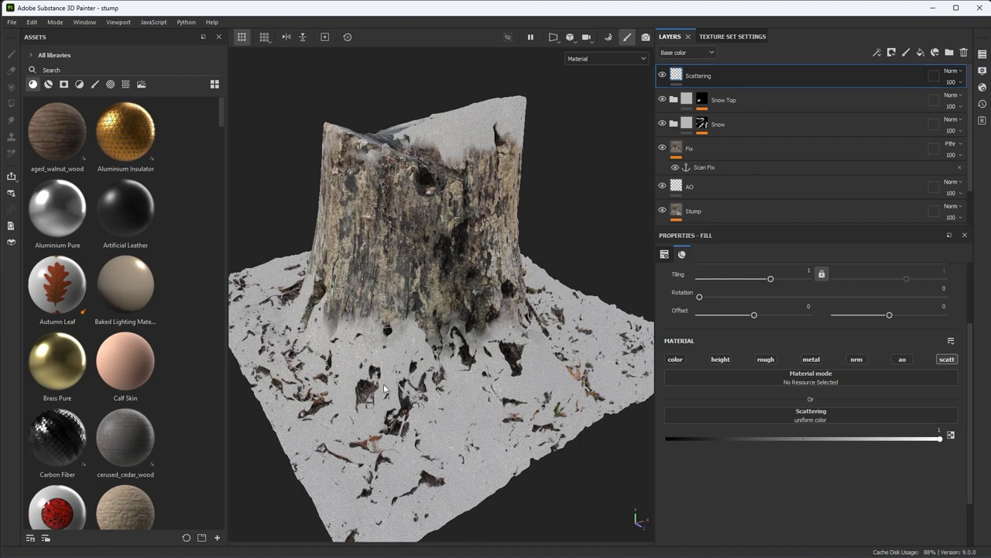
# Step: Set the subsurface scattering Scale in the main shader's settings to 0.01 and inspect the snow on the stump
pyautogui.click(982, 86)
pyautogui.scroll(-1, 842, 267)
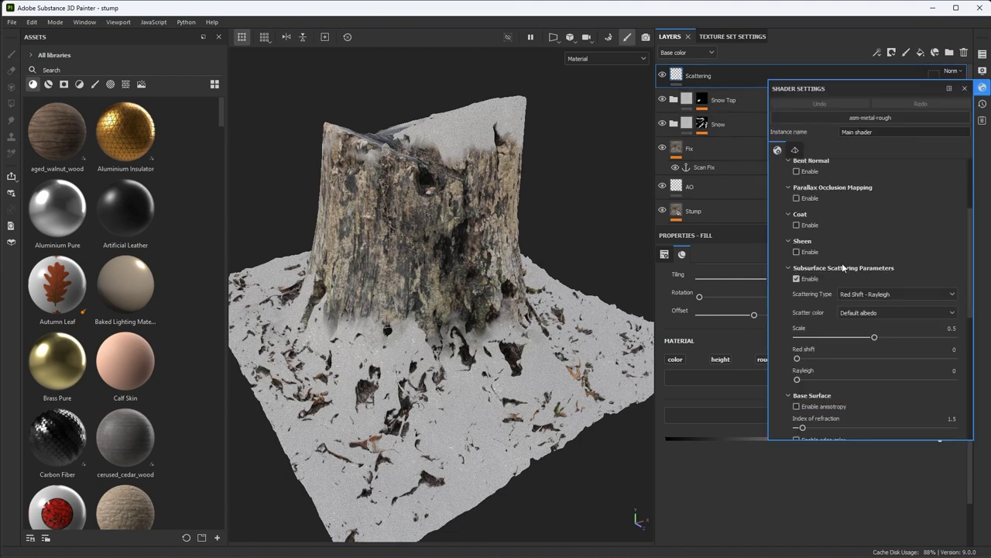
pyautogui.scroll(-1, 843, 267)
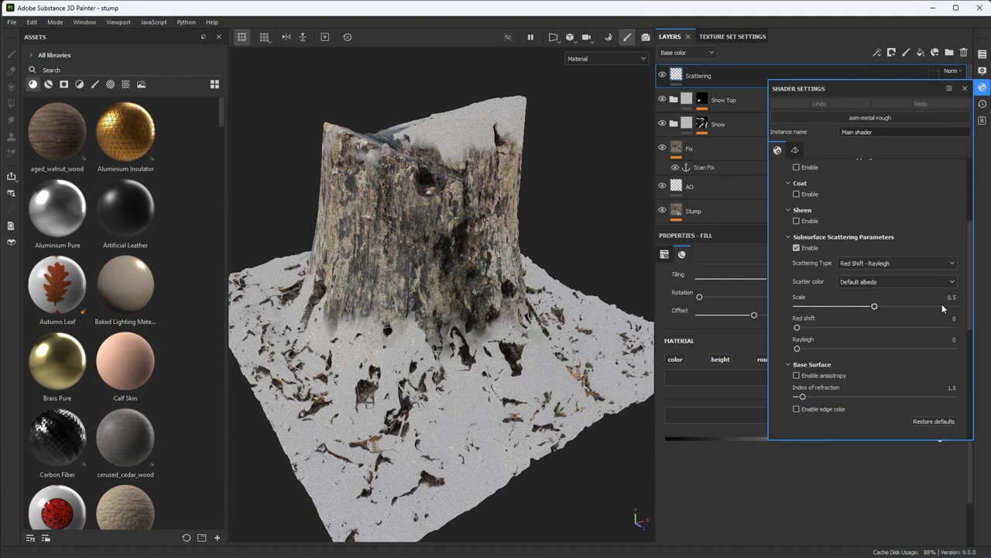
pyautogui.moveTo(873, 306); pyautogui.dragTo(800, 309)
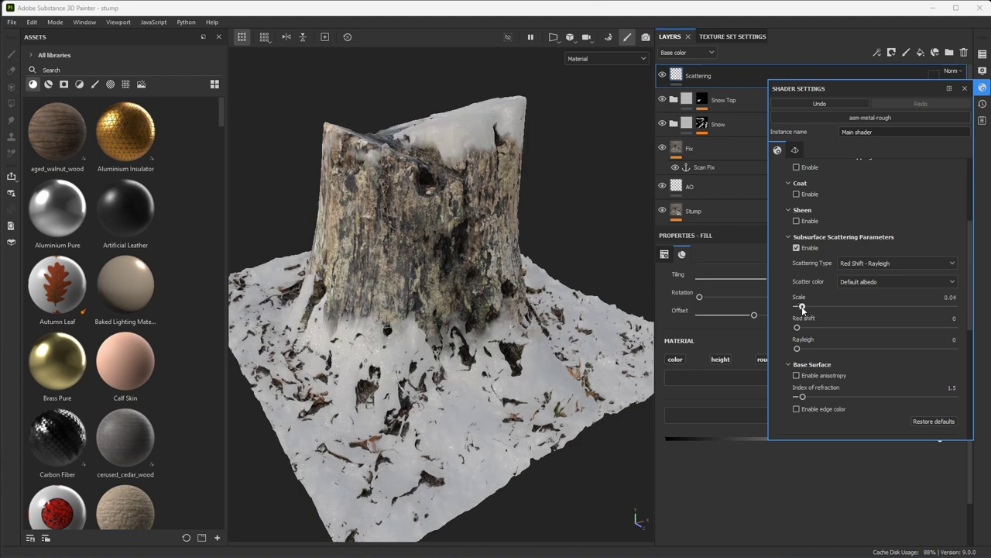
pyautogui.keyDown('alt'); pyautogui.moveTo(589, 318); pyautogui.dragTo(530, 298); pyautogui.keyUp('alt')
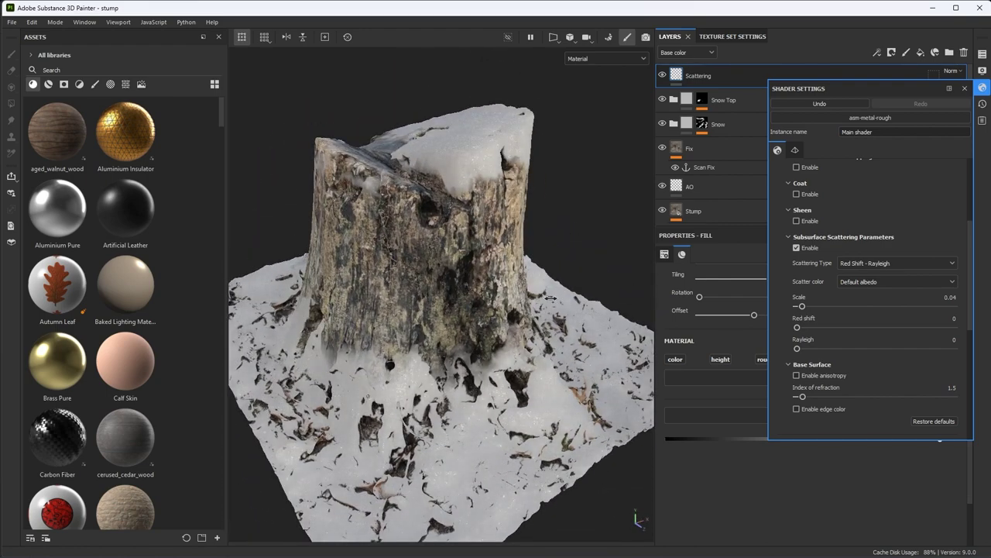
pyautogui.moveTo(803, 306)
pyautogui.mouseDown()
pyautogui.moveTo(922, 308)
pyautogui.moveTo(778, 315)
pyautogui.mouseUp()
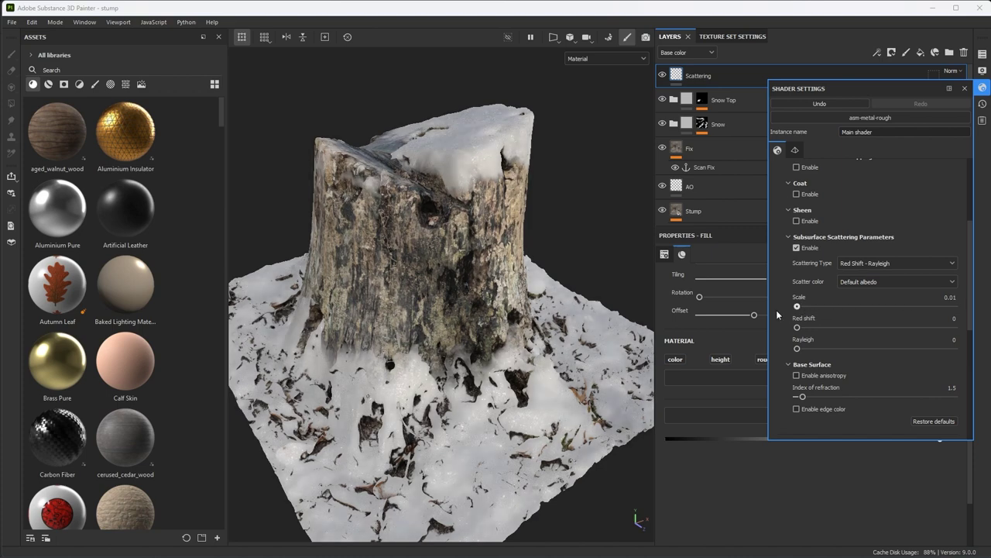
pyautogui.keyDown('alt'); pyautogui.moveTo(543, 256); pyautogui.dragTo(574, 347); pyautogui.keyUp('alt')
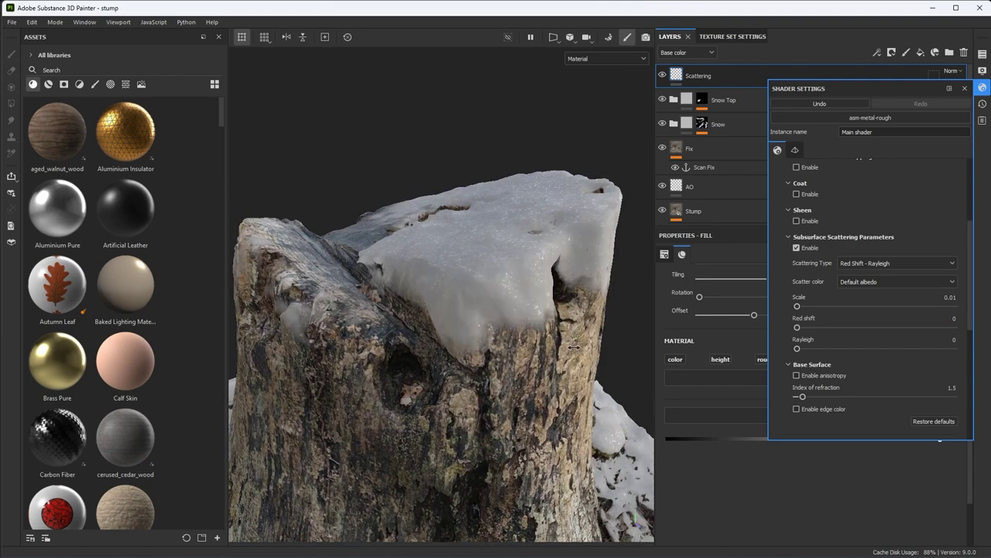
pyautogui.keyDown('shift'); pyautogui.moveTo(574, 347); pyautogui.dragTo(589, 348, button='right'); pyautogui.keyUp('shift')
pyautogui.scroll(-2, 582, 348)
pyautogui.moveTo(573, 344)
pyautogui.keyDown('alt'); pyautogui.mouseDown()
pyautogui.moveTo(509, 247)
pyautogui.moveTo(503, 280)
pyautogui.moveTo(534, 252)
pyautogui.mouseUp(); pyautogui.keyUp('alt')
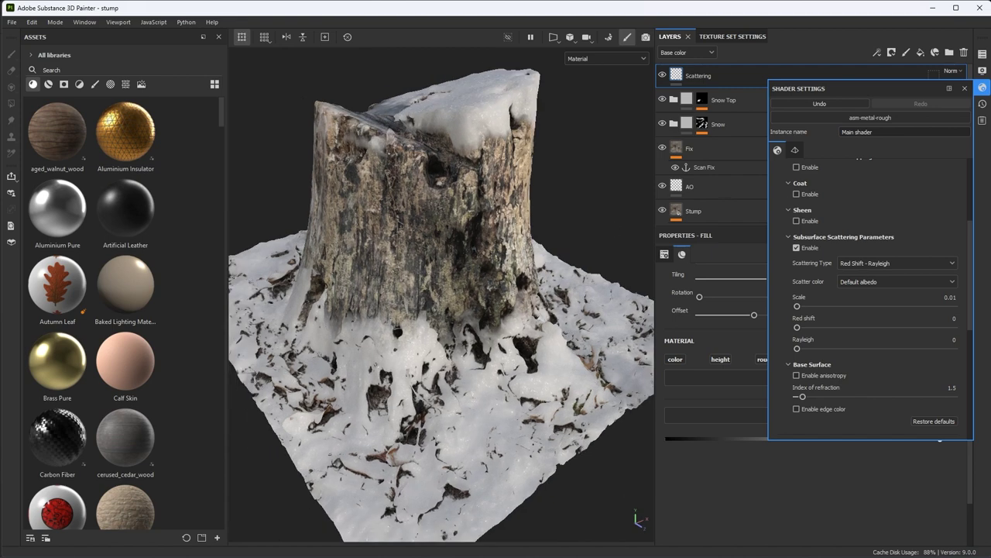
pyautogui.click(964, 88)
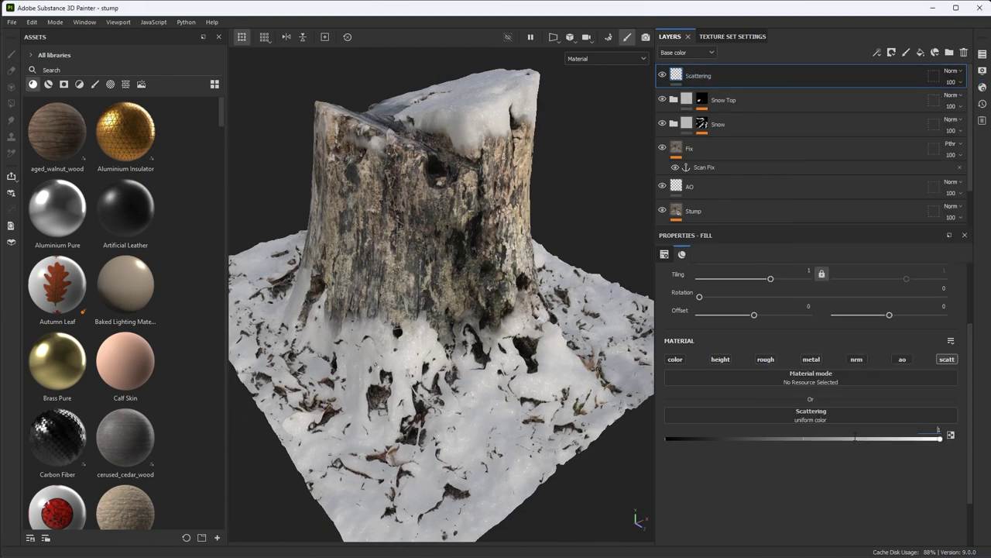
# Step: Try adjusting the Scattering layer's uniform value, return it to 1 and check the snow from another angle
pyautogui.moveTo(921, 441); pyautogui.dragTo(955, 454)
pyautogui.keyDown('alt'); pyautogui.moveTo(632, 297); pyautogui.dragTo(554, 350); pyautogui.keyUp('alt')
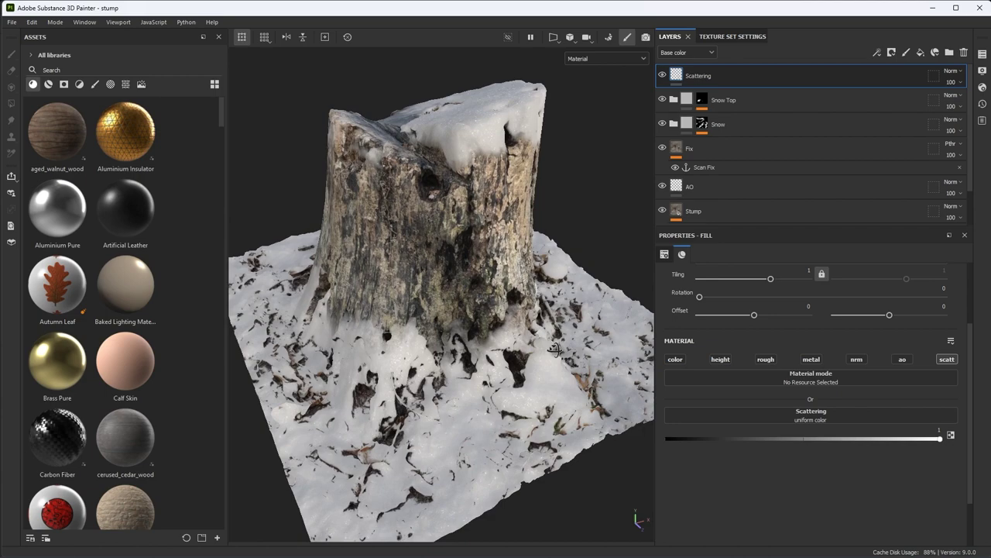
pyautogui.keyDown('alt'); pyautogui.moveTo(554, 350); pyautogui.dragTo(502, 241); pyautogui.keyUp('alt')
pyautogui.scroll(-2, 541, 266)
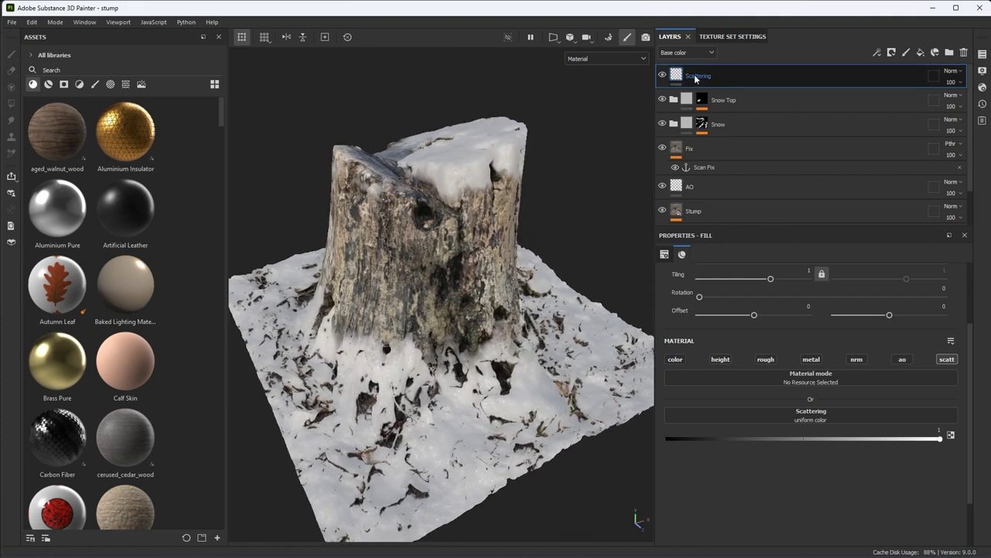
# Step: Add a black mask to the Scattering layer and add a fill effect to that mask
pyautogui.click(891, 52)
pyautogui.click(900, 78)
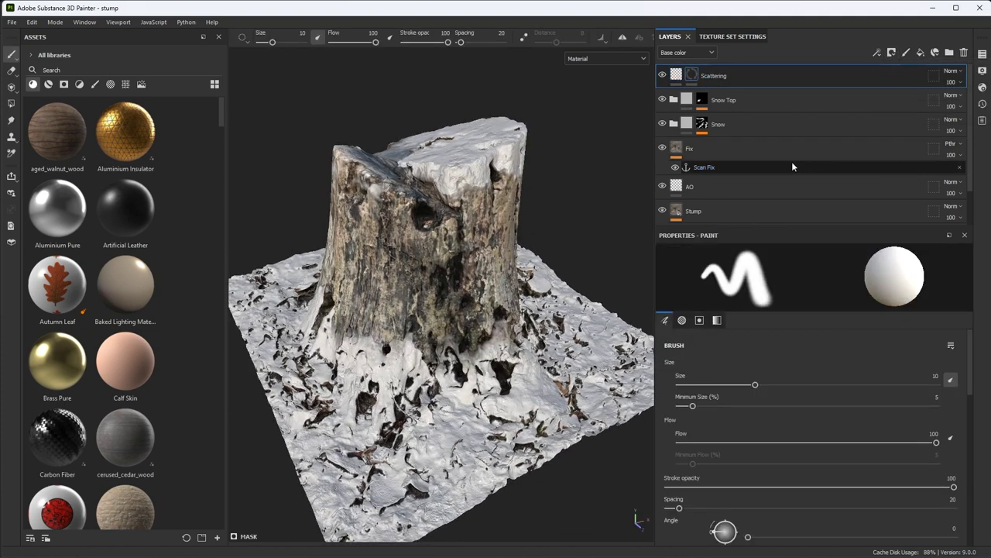
pyautogui.scroll(-1, 552, 194)
pyautogui.keyDown('alt'); pyautogui.moveTo(539, 187); pyautogui.dragTo(549, 154, button='middle'); pyautogui.keyUp('alt')
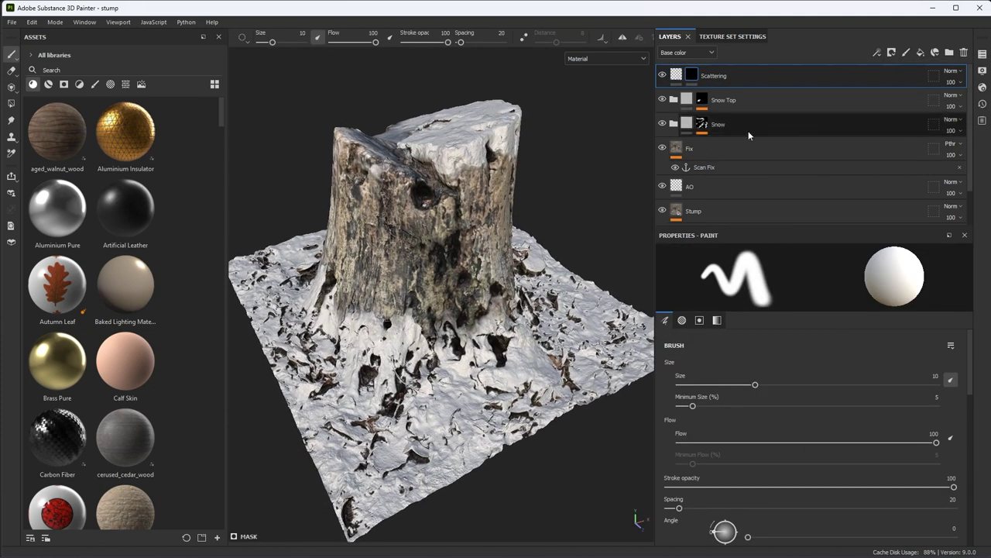
pyautogui.click(877, 52)
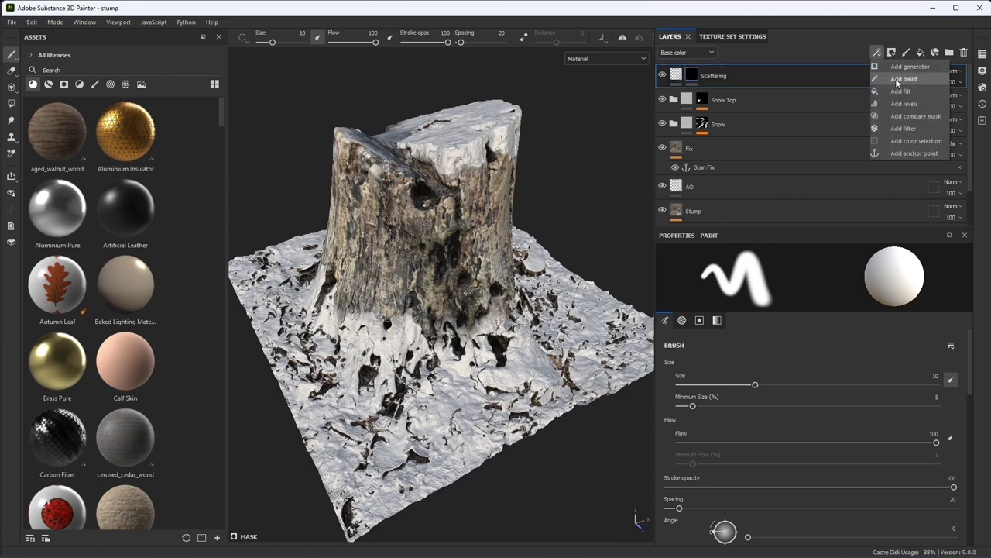
pyautogui.click(893, 90)
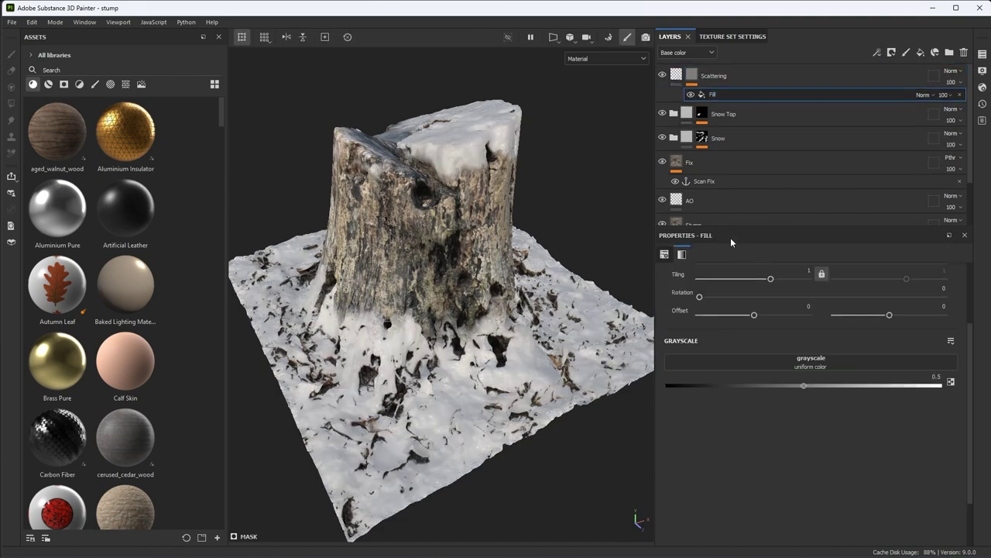
pyautogui.scroll(2, 555, 311)
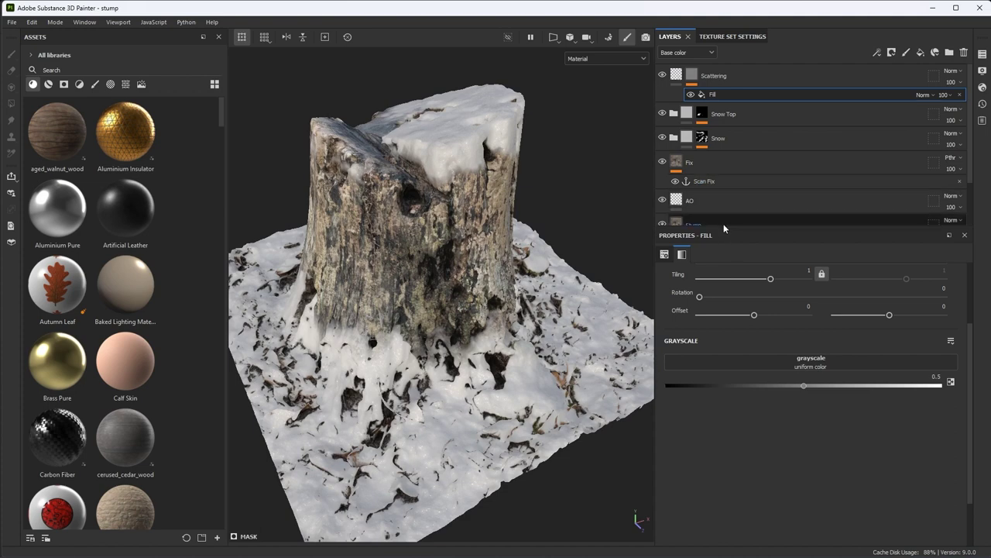
# Step: Expand the Snow Top folder, display its mask in the viewport and add an anchor point to that mask
pyautogui.moveTo(723, 224); pyautogui.dragTo(728, 268)
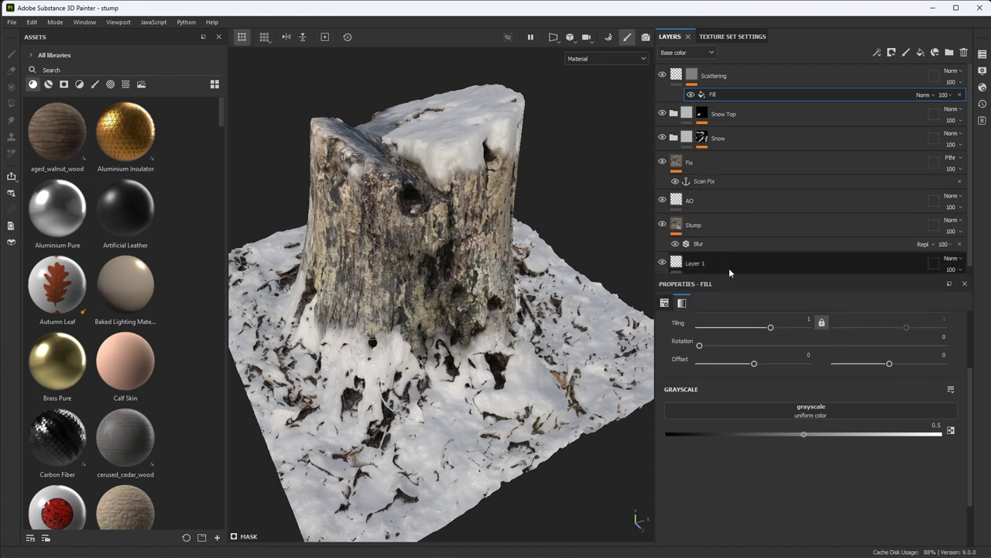
pyautogui.click(674, 114)
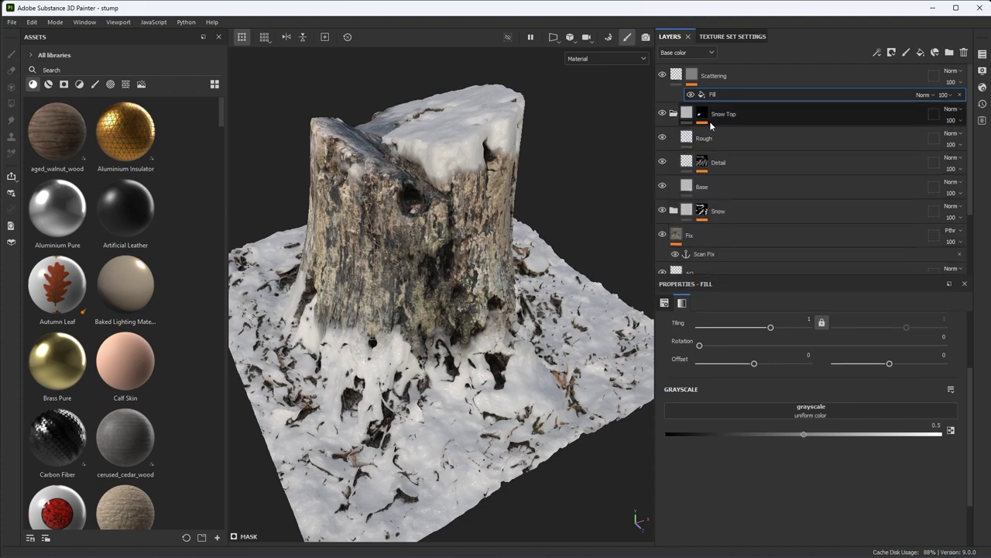
pyautogui.keyDown('alt'); pyautogui.click(702, 116); pyautogui.keyUp('alt')
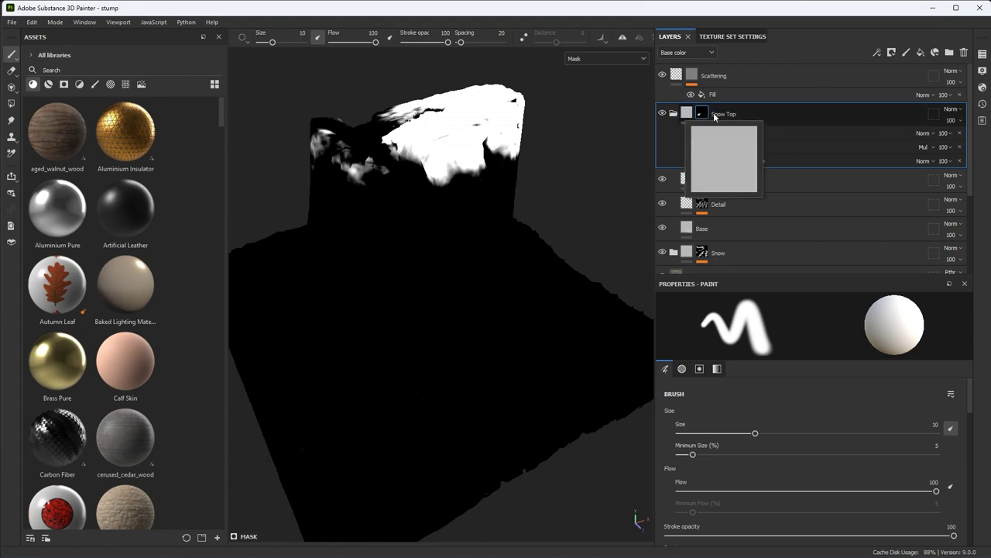
pyautogui.moveTo(705, 115)
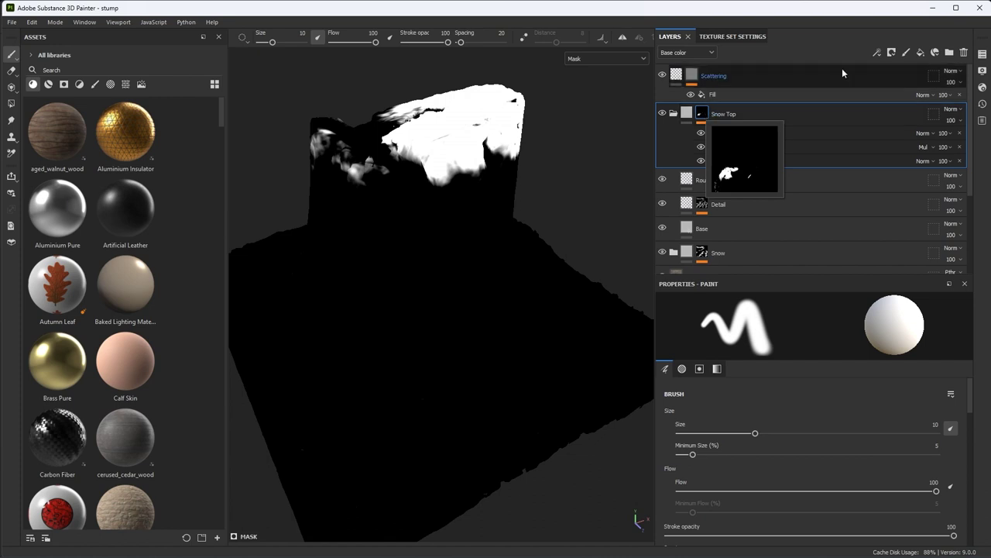
pyautogui.click(877, 52)
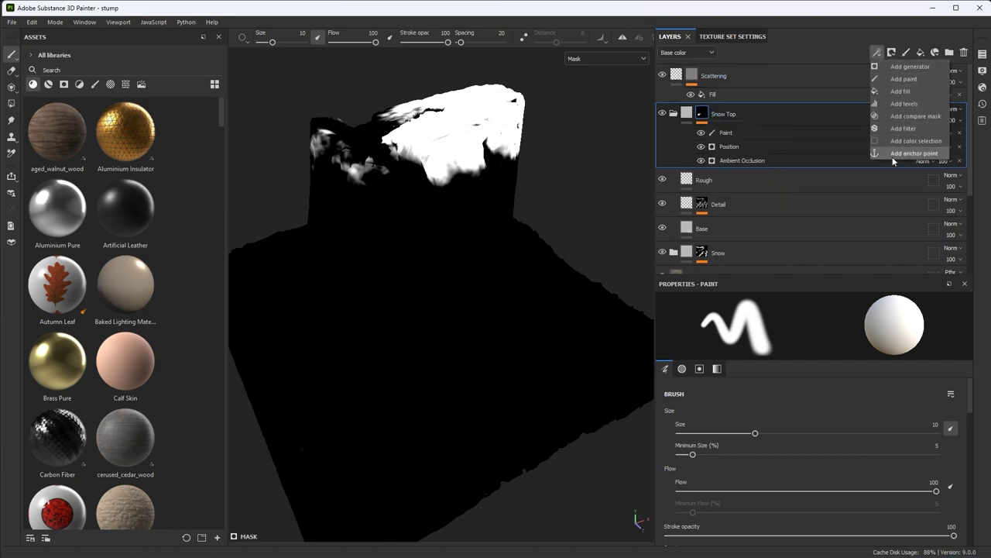
pyautogui.click(892, 154)
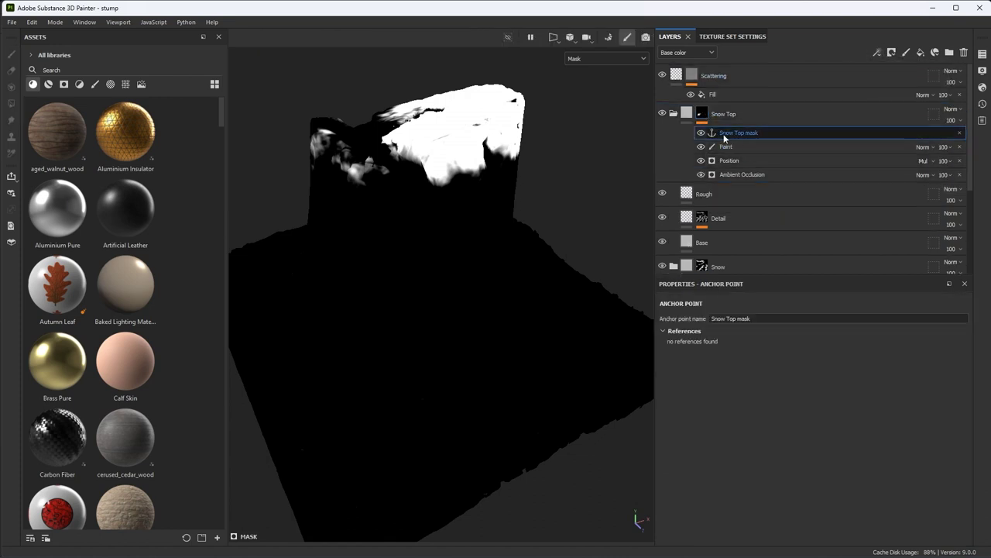
# Step: Collapse the Snow Top folder, display the Snow folder's mask in the viewport and add an anchor point to that mask
pyautogui.click(673, 113)
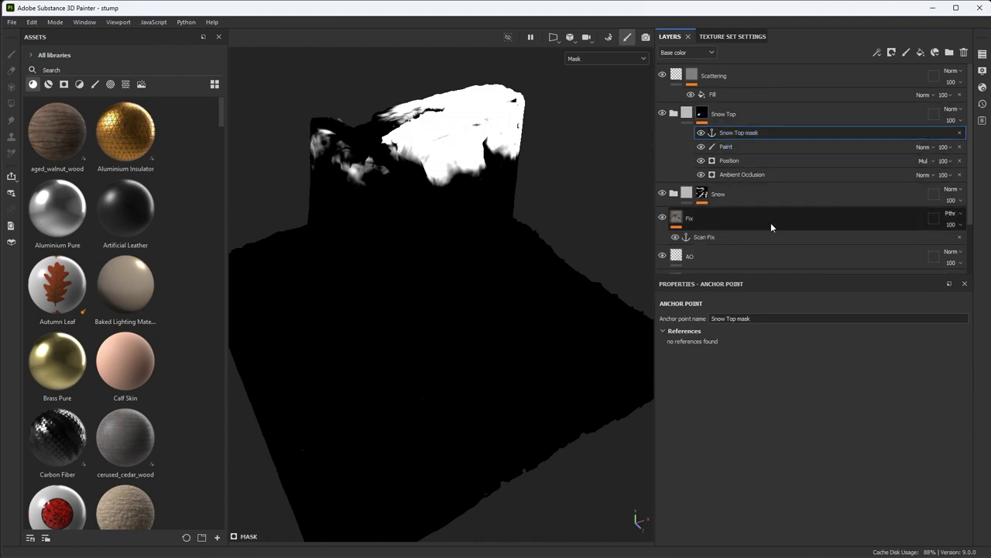
pyautogui.click(700, 194)
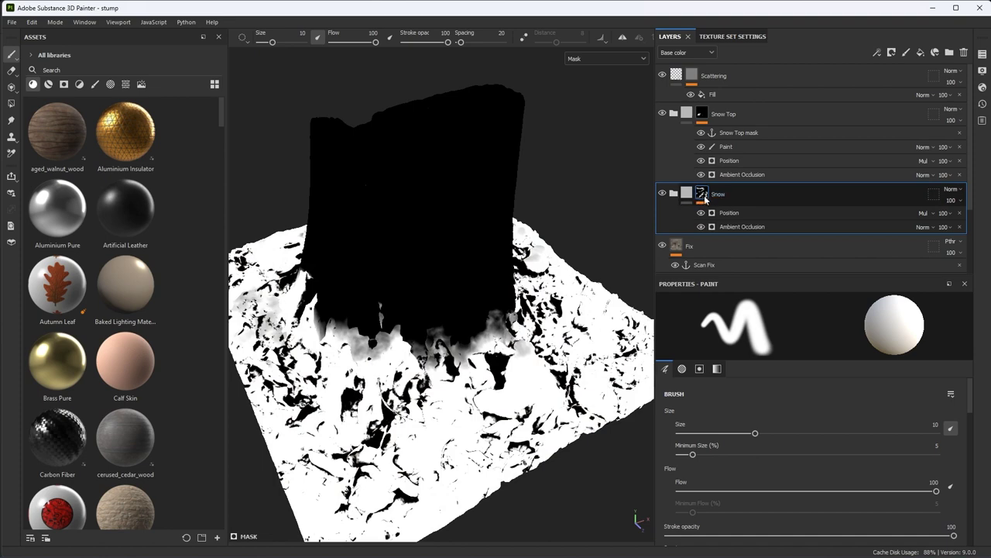
pyautogui.keyDown('alt'); pyautogui.moveTo(575, 329); pyautogui.dragTo(566, 265); pyautogui.keyUp('alt')
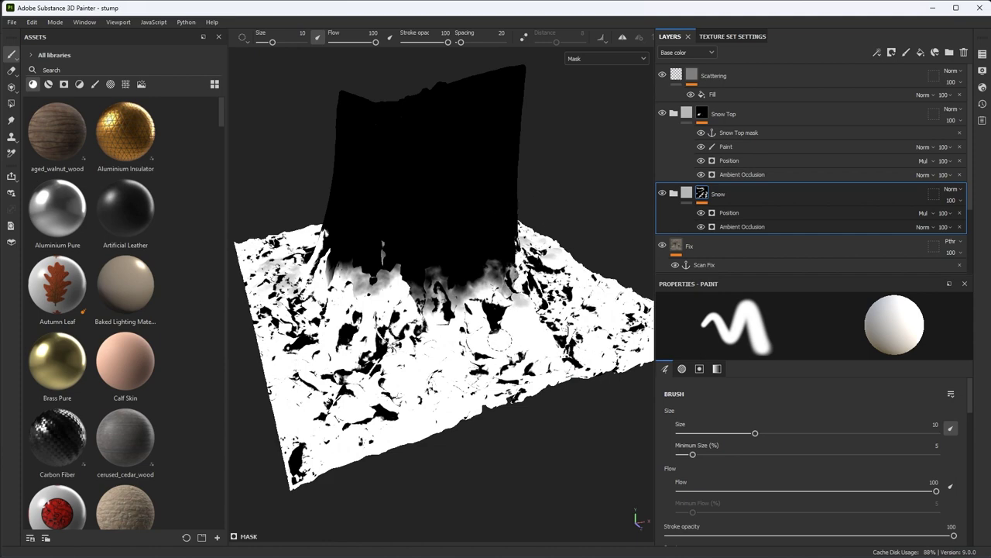
pyautogui.keyDown('alt'); pyautogui.moveTo(500, 341); pyautogui.dragTo(542, 325); pyautogui.keyUp('alt')
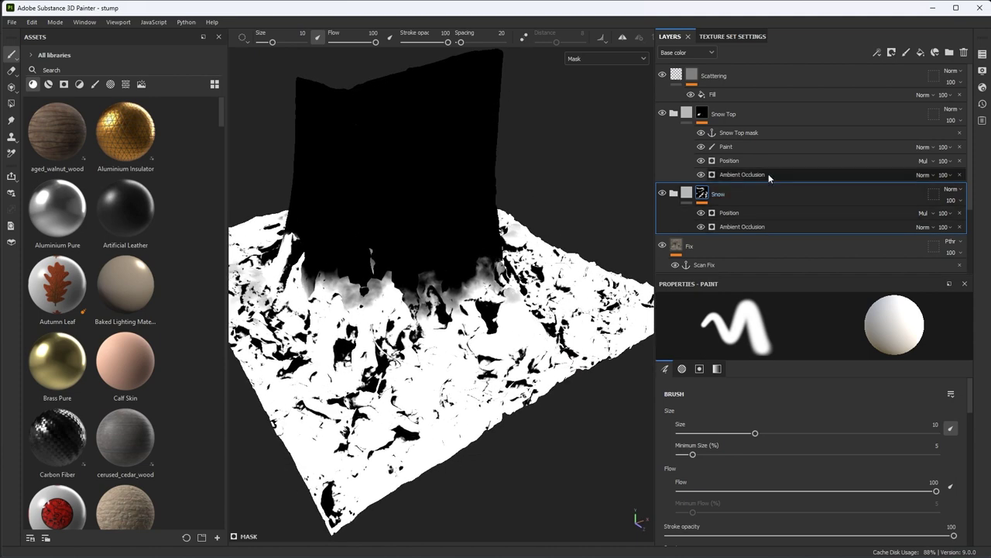
pyautogui.click(876, 53)
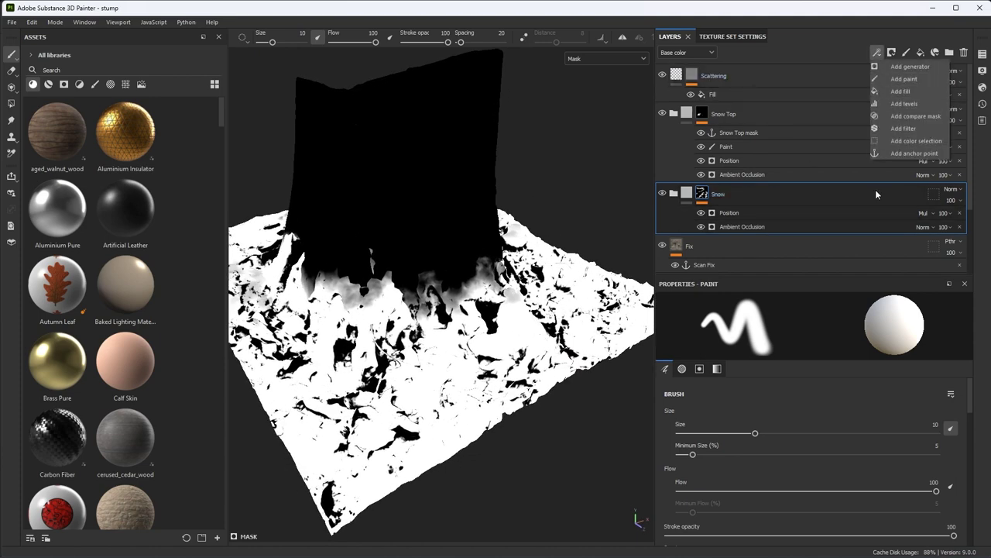
pyautogui.click(914, 153)
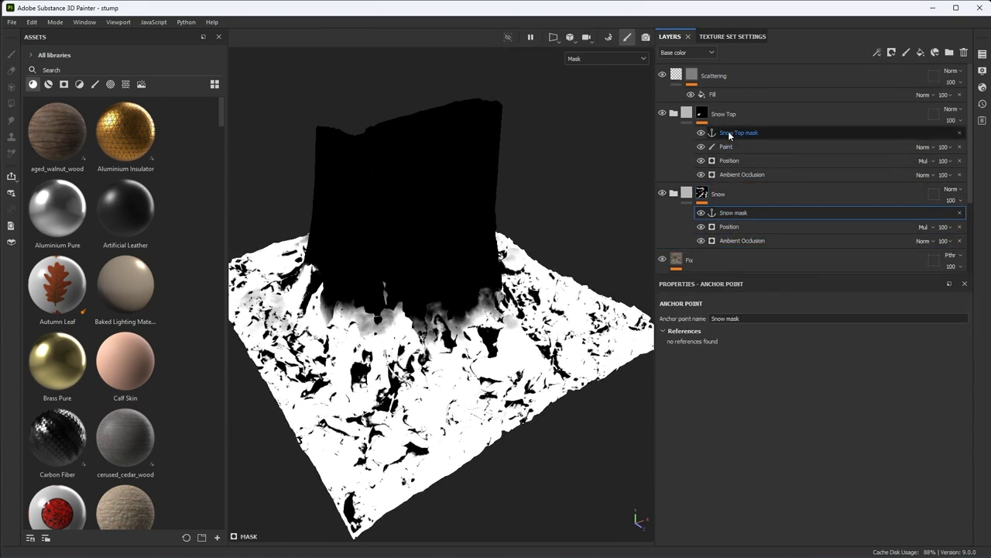
# Step: Assign the Snow mask anchor point as the grayscale source of the fill in the Scattering layer's mask
pyautogui.click(720, 95)
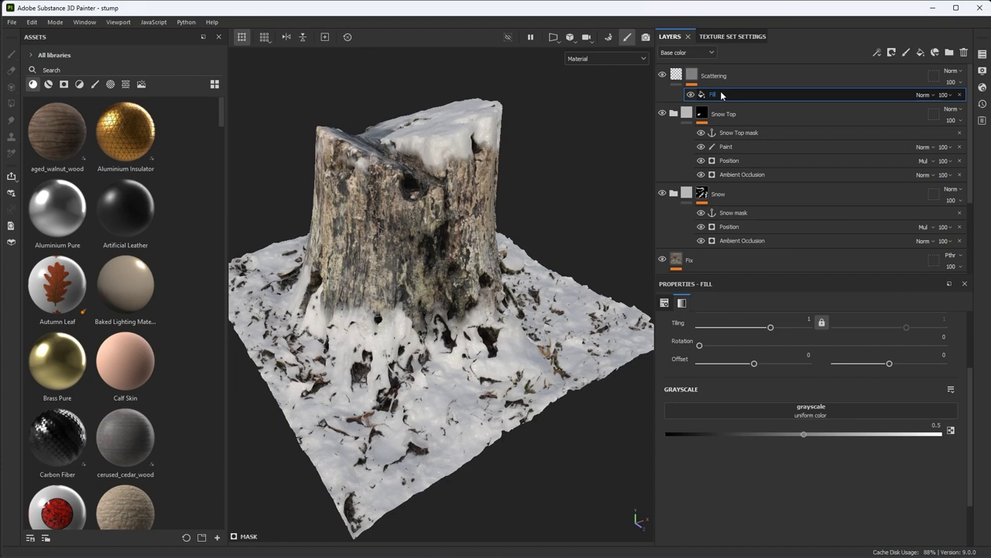
pyautogui.click(676, 411)
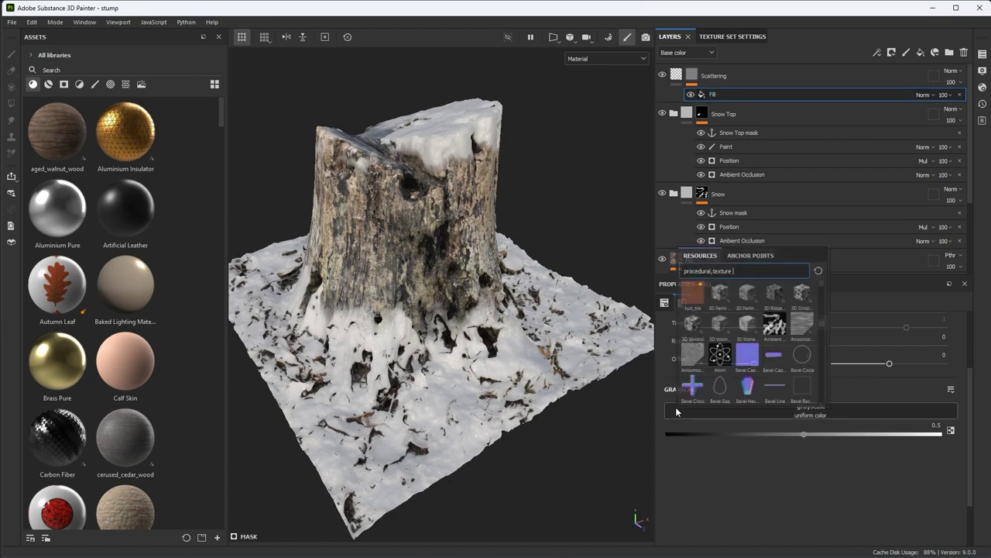
pyautogui.click(749, 256)
pyautogui.click(716, 297)
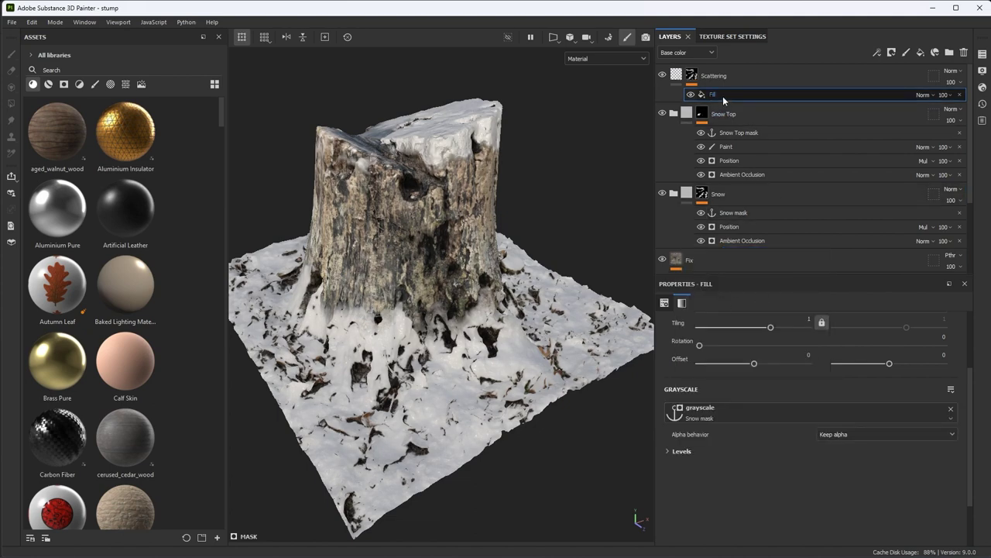
# Step: Duplicate the Scattering mask's fill, link the copy to the Snow Top mask anchor point and set its blending mode to Lighten (Max)
pyautogui.hotkey('ctrl', 'd')
pyautogui.click(717, 416)
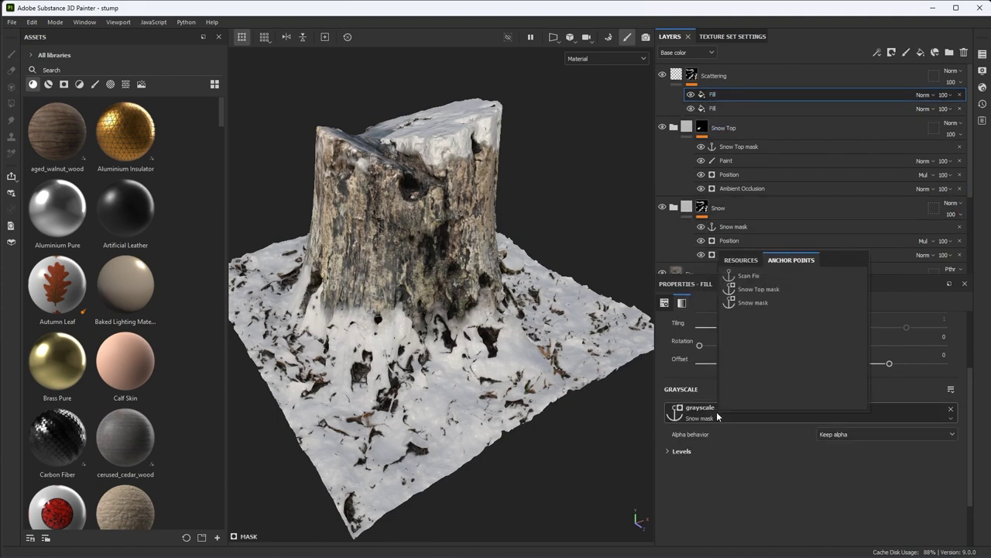
pyautogui.click(759, 289)
pyautogui.keyDown('alt'); pyautogui.click(692, 76); pyautogui.keyUp('alt')
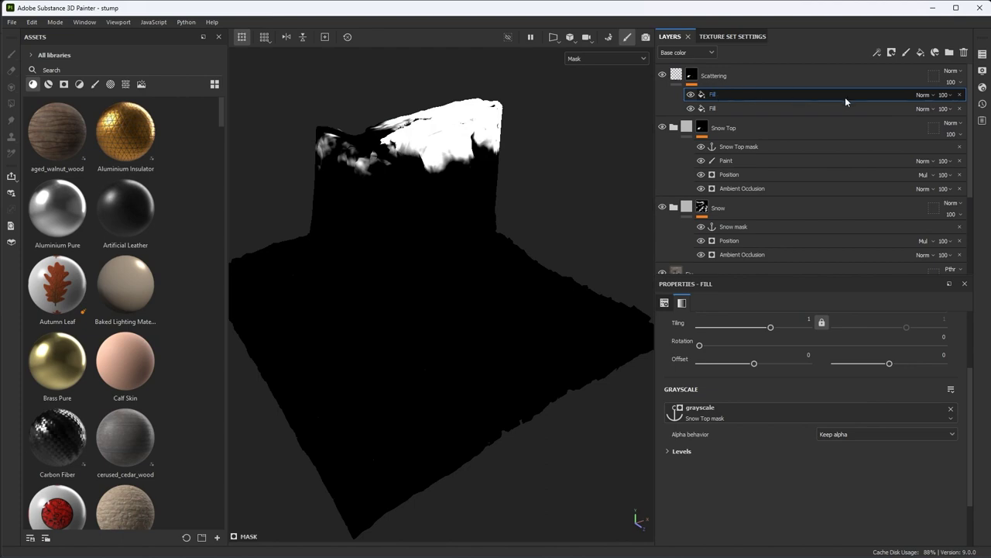
pyautogui.click(922, 95)
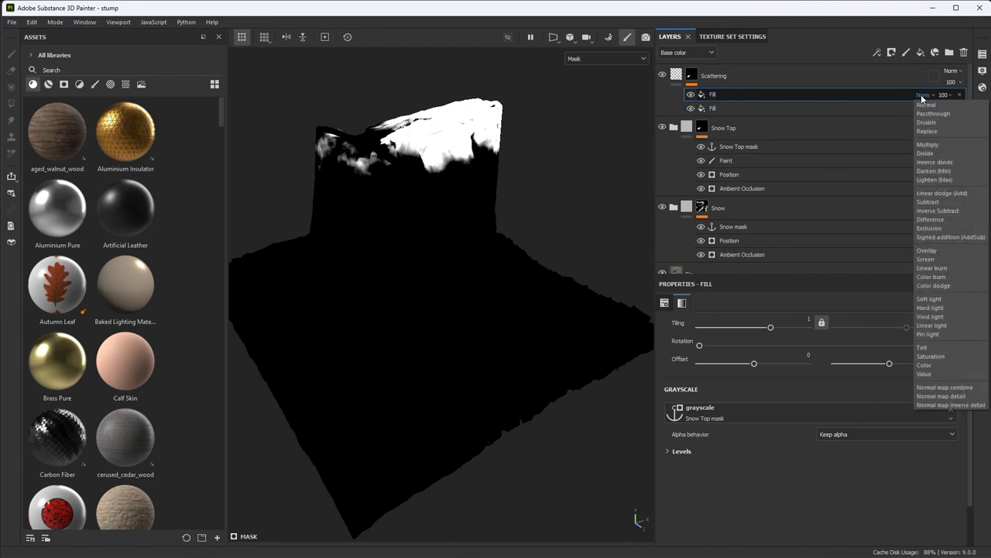
pyautogui.click(938, 179)
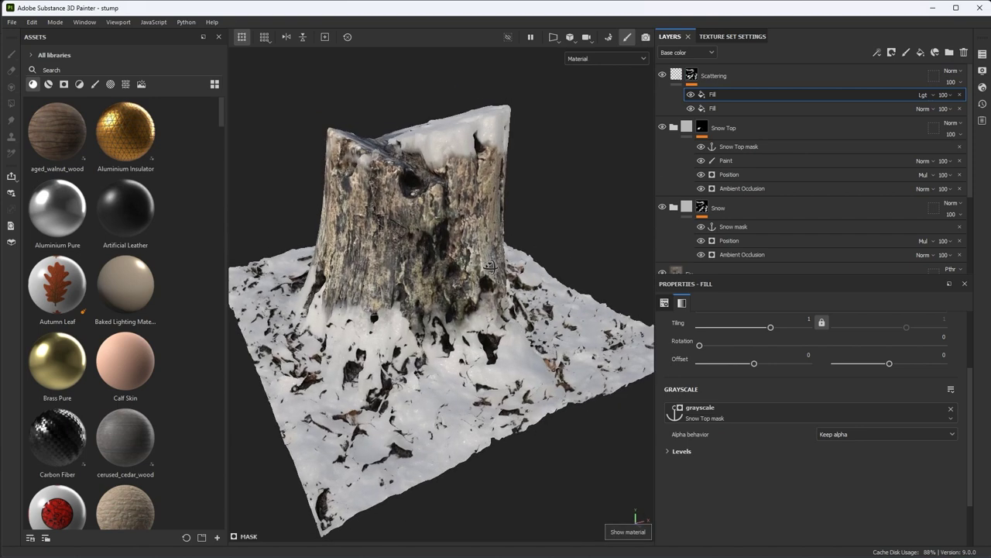
# Step: Examine the scattering on the snow and the bare wood from several angles under different environment lighting
pyautogui.scroll(2, 496, 279)
pyautogui.keyDown('shift'); pyautogui.moveTo(503, 287); pyautogui.dragTo(526, 287, button='right'); pyautogui.keyUp('shift')
pyautogui.scroll(1, 527, 288)
pyautogui.keyDown('alt'); pyautogui.moveTo(525, 302); pyautogui.dragTo(529, 285); pyautogui.keyUp('alt')
pyautogui.moveTo(531, 294)
pyautogui.keyDown('shift'); pyautogui.mouseDown(button='right')
pyautogui.moveTo(565, 294)
pyautogui.moveTo(531, 294)
pyautogui.mouseUp(button='right'); pyautogui.keyUp('shift')
pyautogui.keyDown('alt'); pyautogui.moveTo(484, 193); pyautogui.dragTo(508, 221, button='right'); pyautogui.keyUp('alt')
pyautogui.keyDown('alt'); pyautogui.moveTo(518, 248); pyautogui.dragTo(536, 253); pyautogui.keyUp('alt')
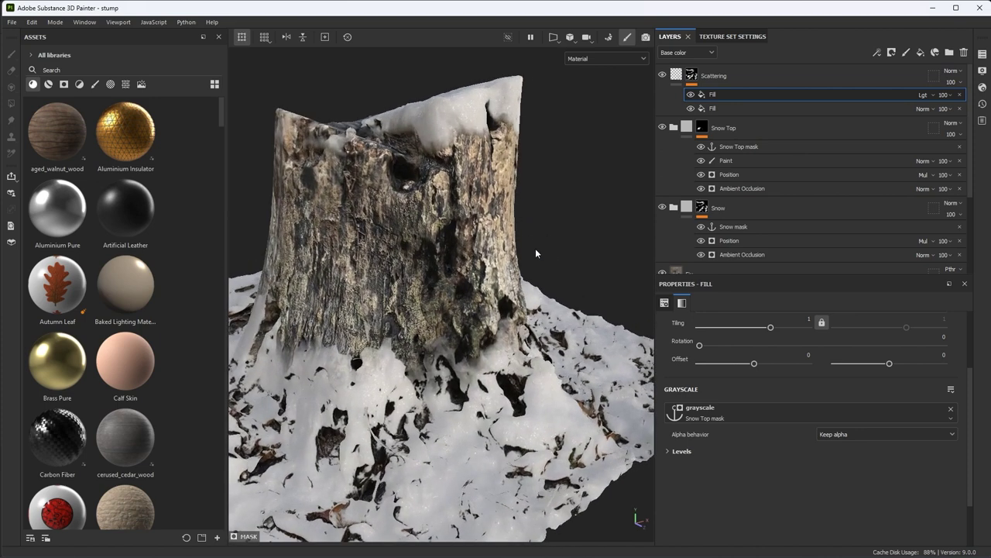
pyautogui.moveTo(536, 253)
pyautogui.keyDown('shift'); pyautogui.mouseDown(button='right')
pyautogui.moveTo(570, 254)
pyautogui.moveTo(543, 257)
pyautogui.mouseUp(button='right'); pyautogui.keyUp('shift')
pyautogui.keyDown('alt'); pyautogui.moveTo(519, 311); pyautogui.dragTo(518, 283); pyautogui.keyUp('alt')
pyautogui.keyDown('shift'); pyautogui.moveTo(536, 304); pyautogui.dragTo(515, 298, button='right'); pyautogui.keyUp('shift')
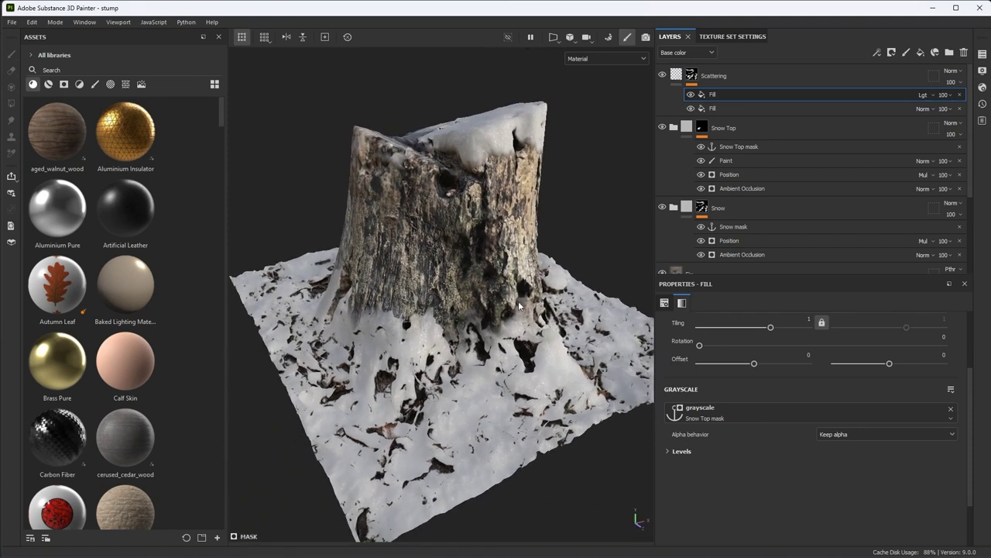
# Step: Activate temporal anti-aliasing and enable shadows in the display settings
pyautogui.click(982, 72)
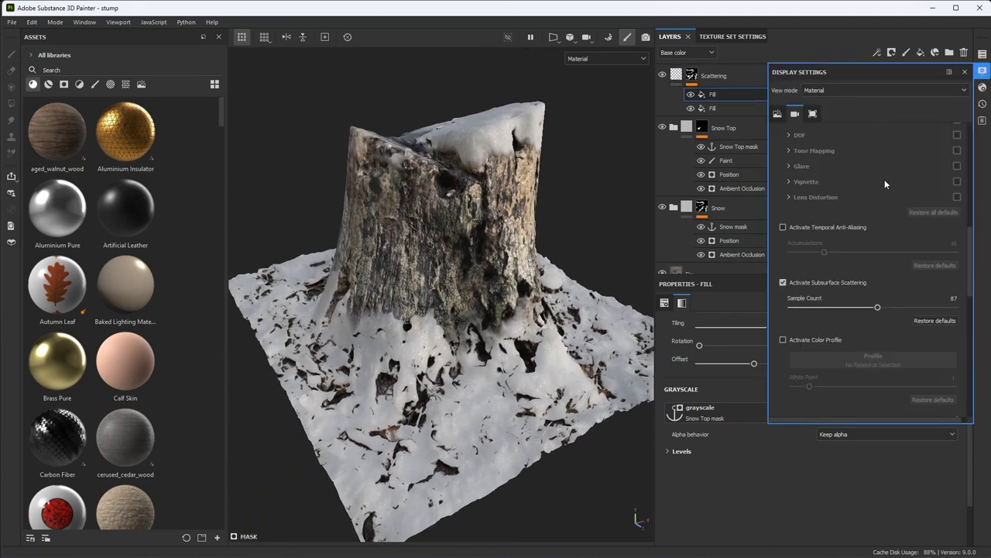
pyautogui.keyDown('alt'); pyautogui.moveTo(559, 246); pyautogui.dragTo(573, 240, button='right'); pyautogui.keyUp('alt')
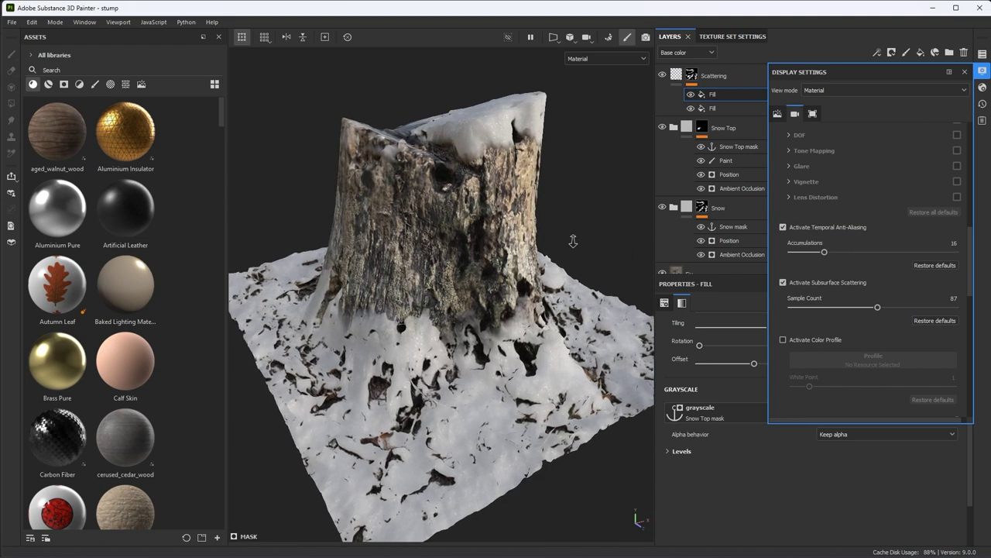
pyautogui.scroll(-10, 818, 256)
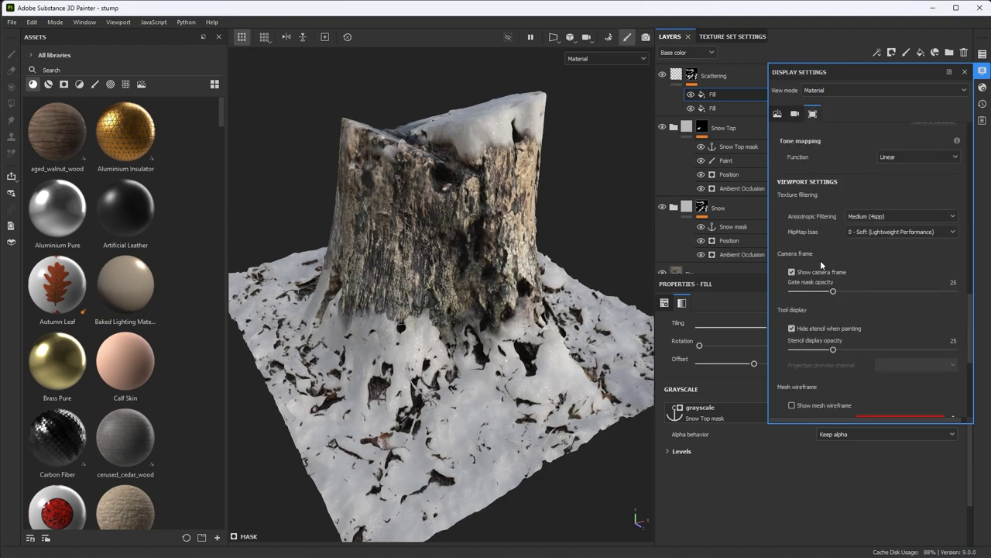
pyautogui.scroll(8, 820, 260)
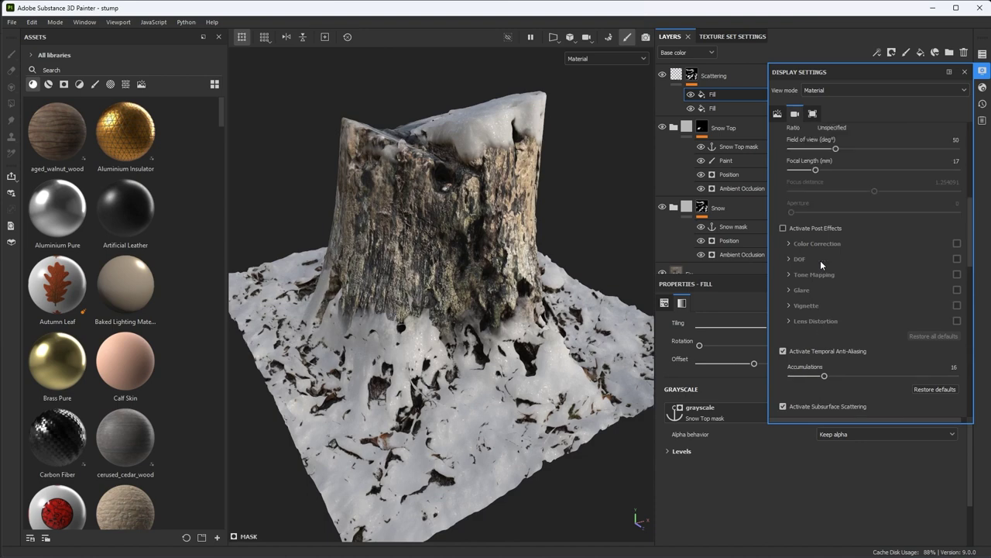
pyautogui.scroll(2, 822, 265)
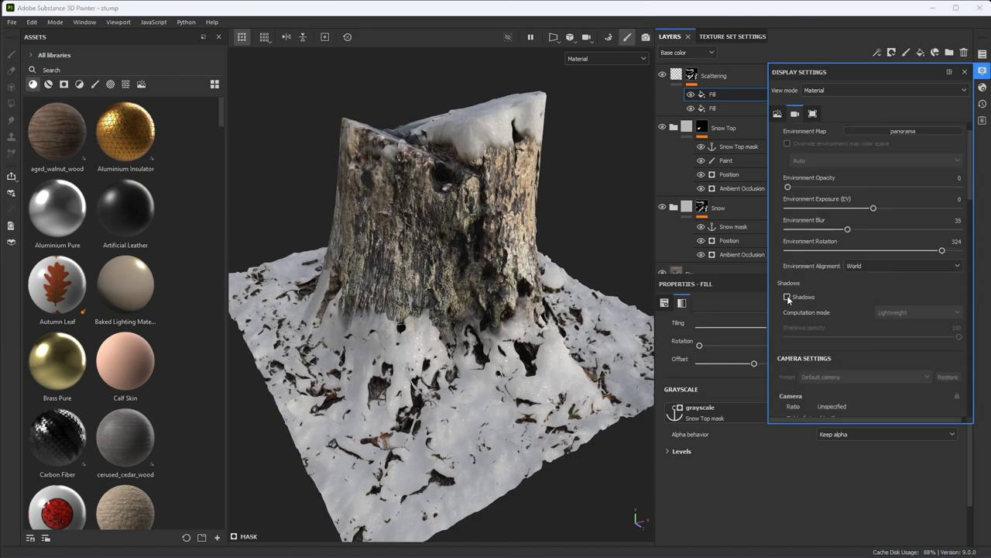
pyautogui.click(787, 297)
# Step: Rotate the environment lighting around the stump to check its shadows, and select the Scattering layer's material
pyautogui.keyDown('shift'); pyautogui.moveTo(547, 233); pyautogui.dragTo(600, 244, button='right'); pyautogui.keyUp('shift')
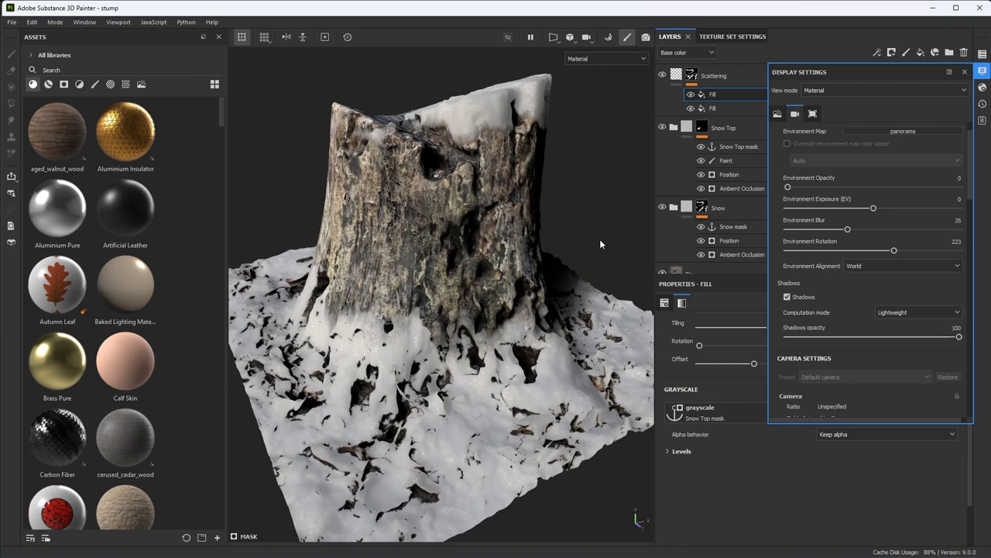
pyautogui.moveTo(576, 248)
pyautogui.keyDown('alt'); pyautogui.mouseDown()
pyautogui.moveTo(531, 235)
pyautogui.moveTo(550, 258)
pyautogui.moveTo(536, 262)
pyautogui.moveTo(553, 293)
pyautogui.mouseUp(); pyautogui.keyUp('alt')
pyautogui.click(964, 71)
pyautogui.click(676, 75)
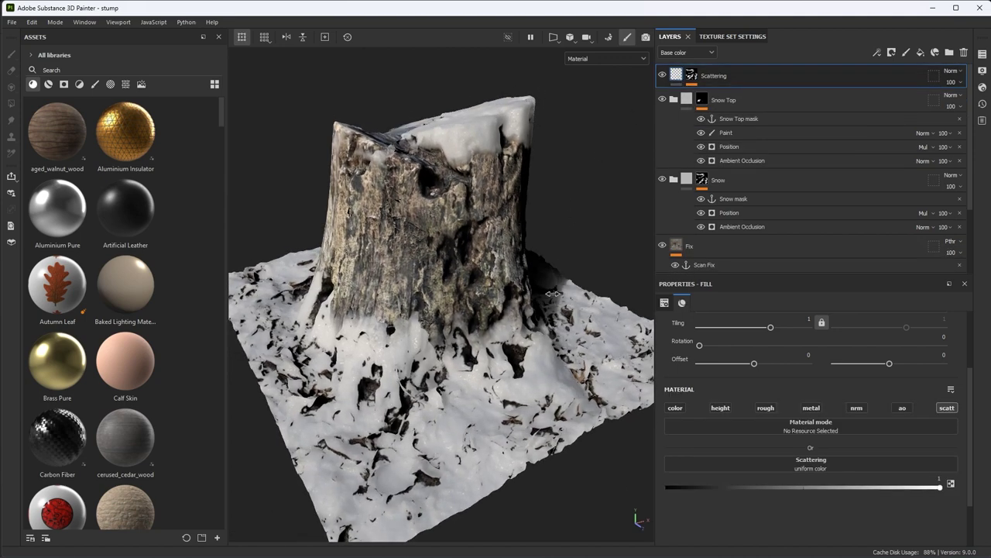
pyautogui.keyDown('shift'); pyautogui.moveTo(553, 293); pyautogui.dragTo(577, 302, button='right'); pyautogui.keyUp('shift')
# Step: Look at the available options for sending the project to other applications
pyautogui.click(13, 22)
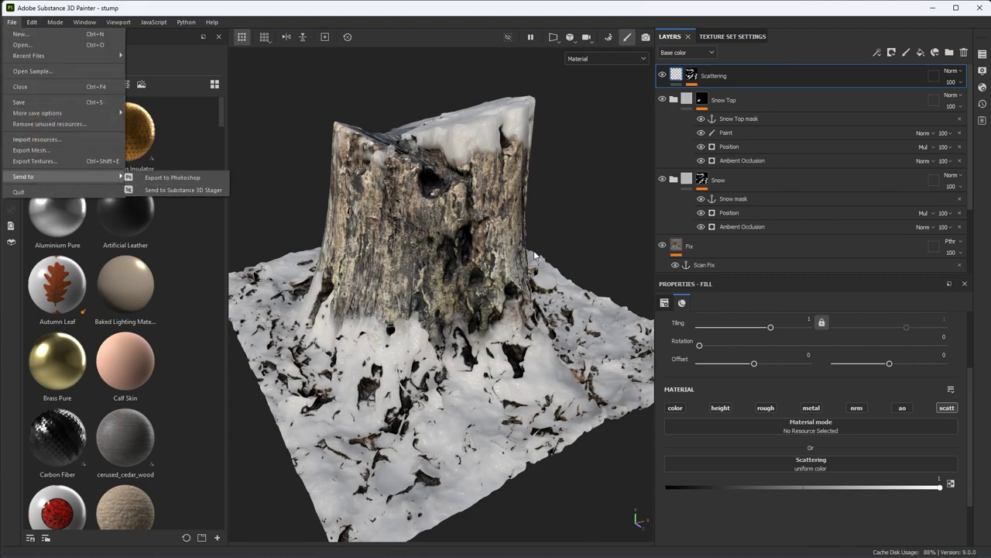
pyautogui.keyDown('alt'); pyautogui.moveTo(534, 252); pyautogui.dragTo(512, 257, button='right'); pyautogui.keyUp('alt')
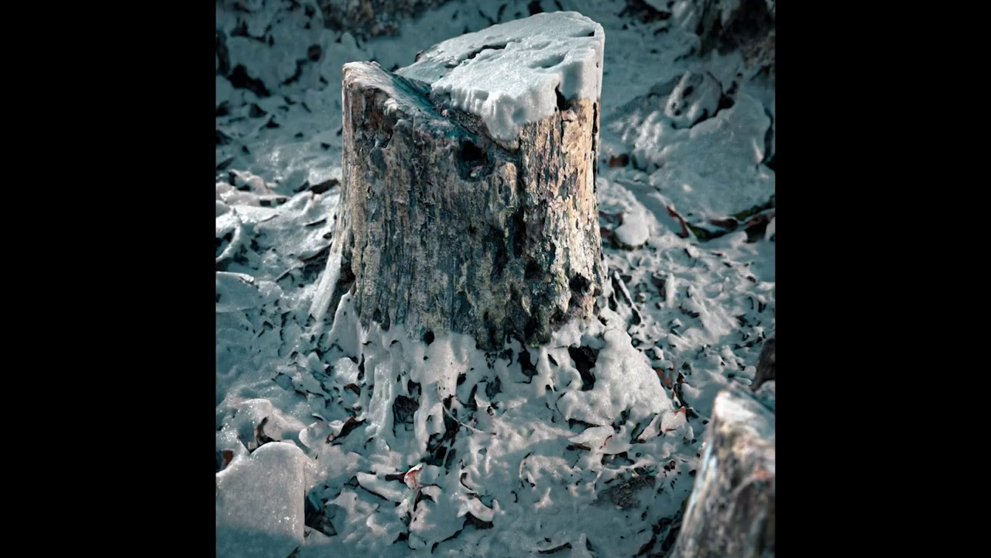